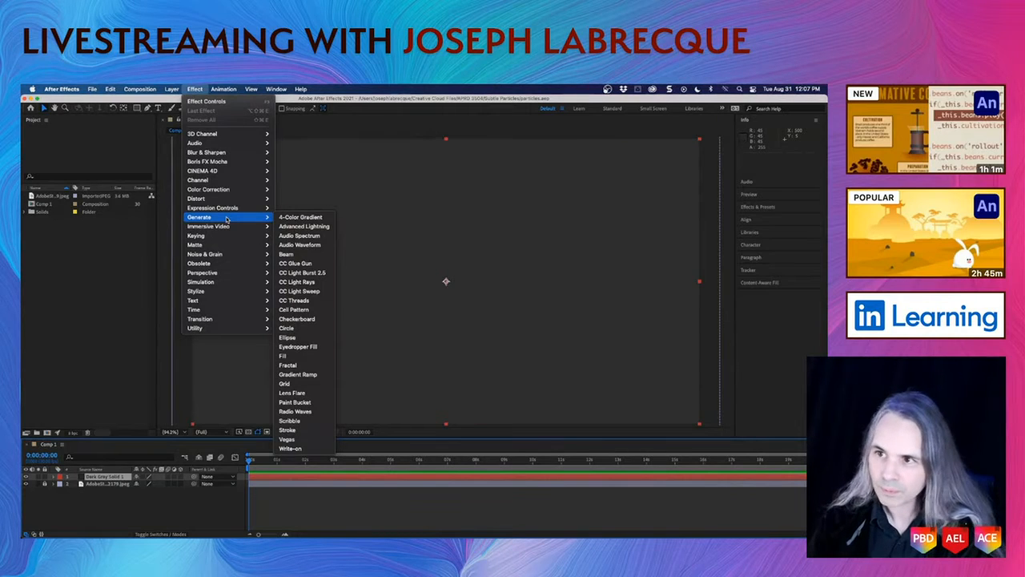
- Search the effects for "particle" and apply CC Particle Systems II to the Dark Gray Solid 1 layer
click(762, 169)
click(757, 206)
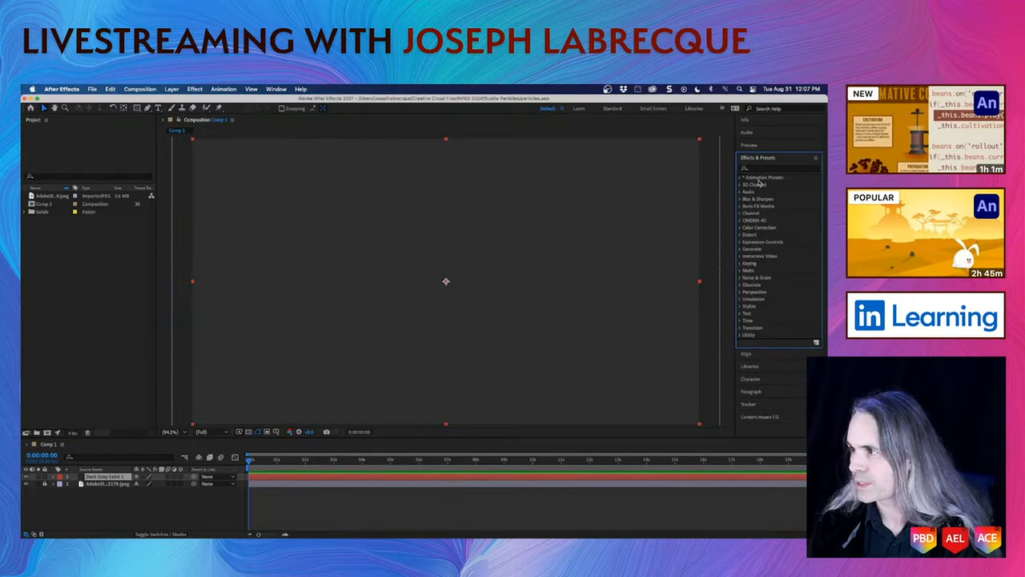
click(762, 169)
text(particle)
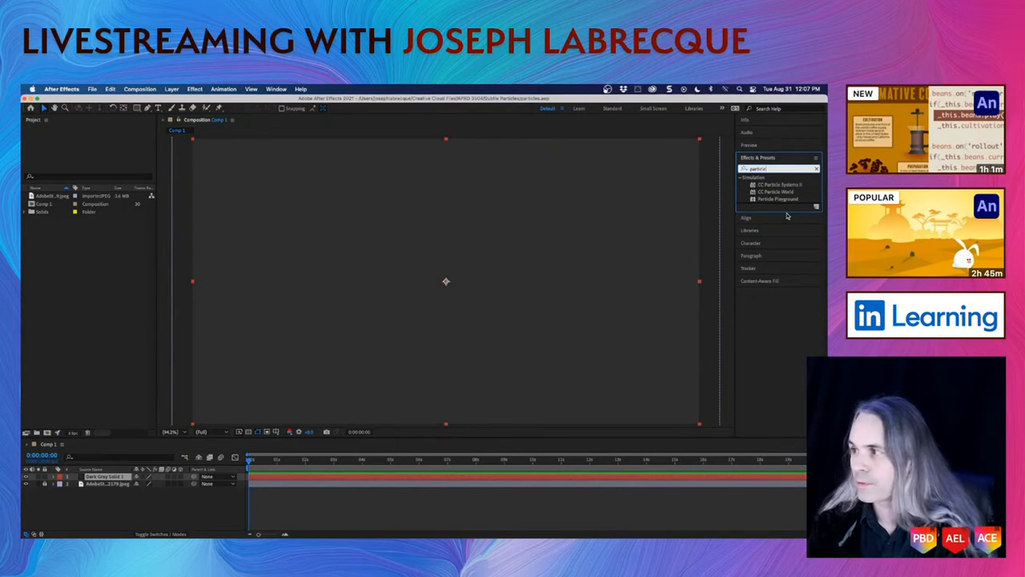
click(784, 185)
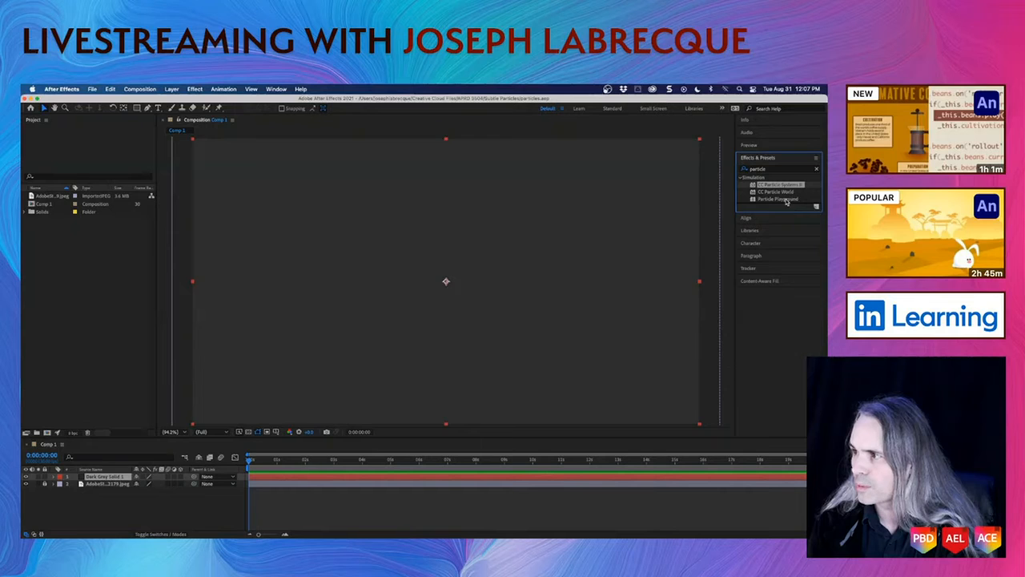
click(787, 193)
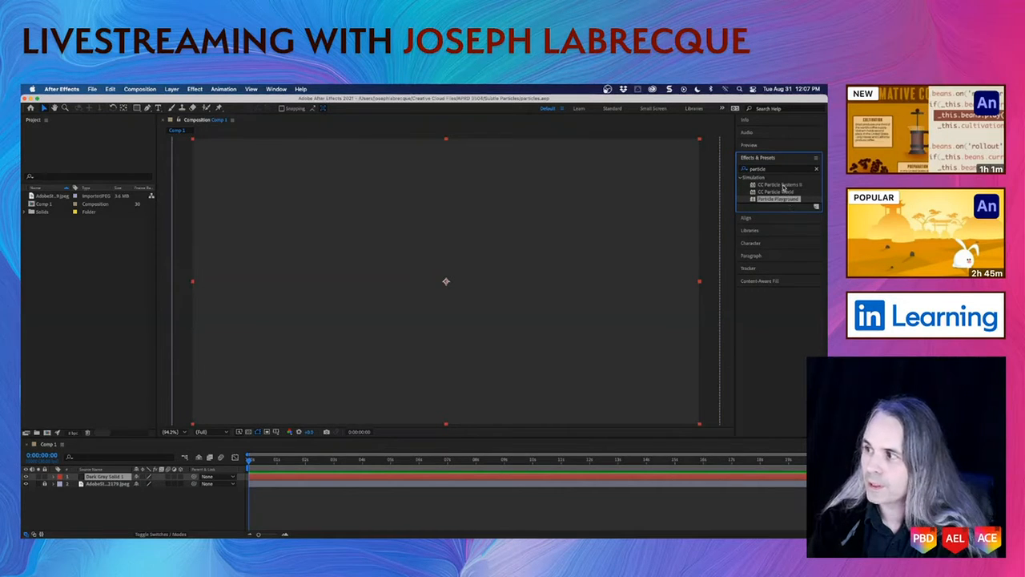
click(783, 184)
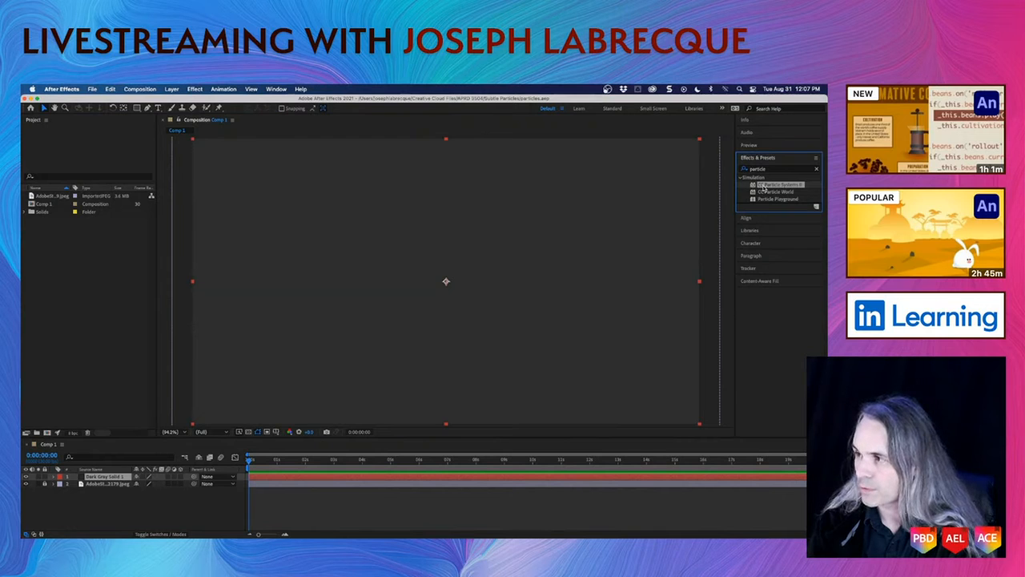
drag(750, 185, 424, 323)
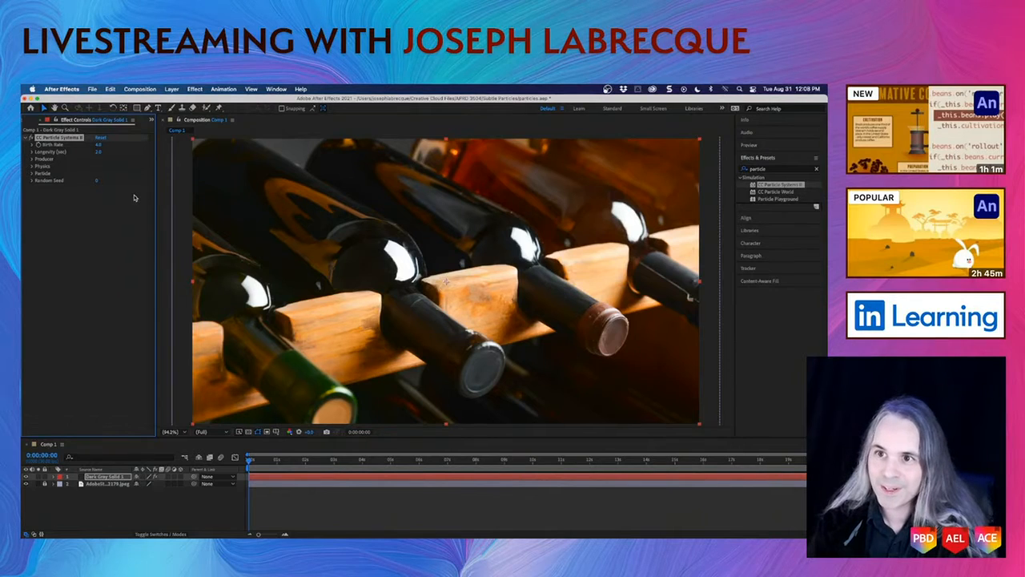
- Expand the CC Particle Systems II settings for Birth Rate, Longevity, Producer, Physics, Particle and Random Seed
click(32, 181)
click(32, 174)
click(32, 166)
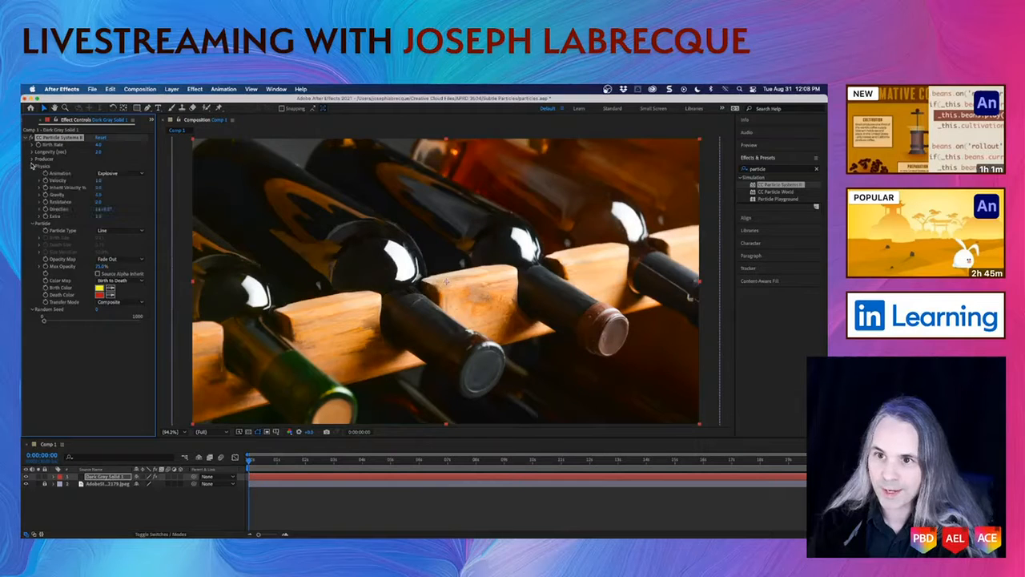
click(32, 159)
click(32, 144)
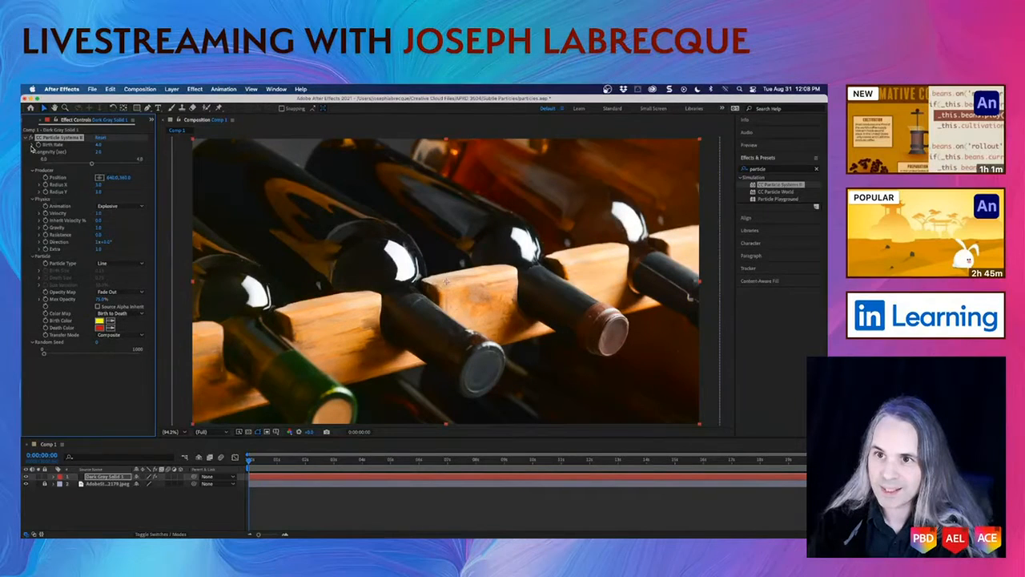
click(32, 162)
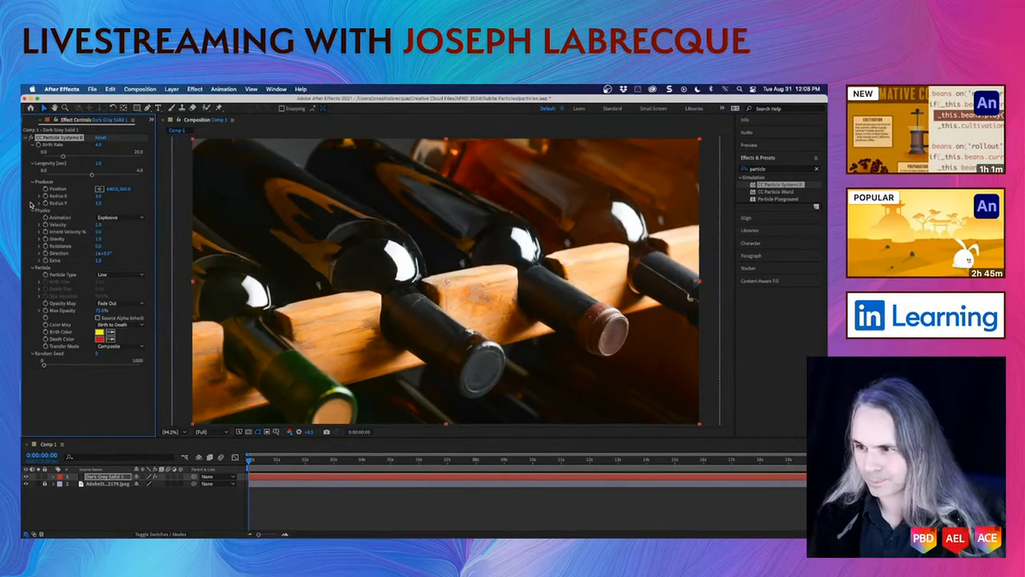
click(109, 502)
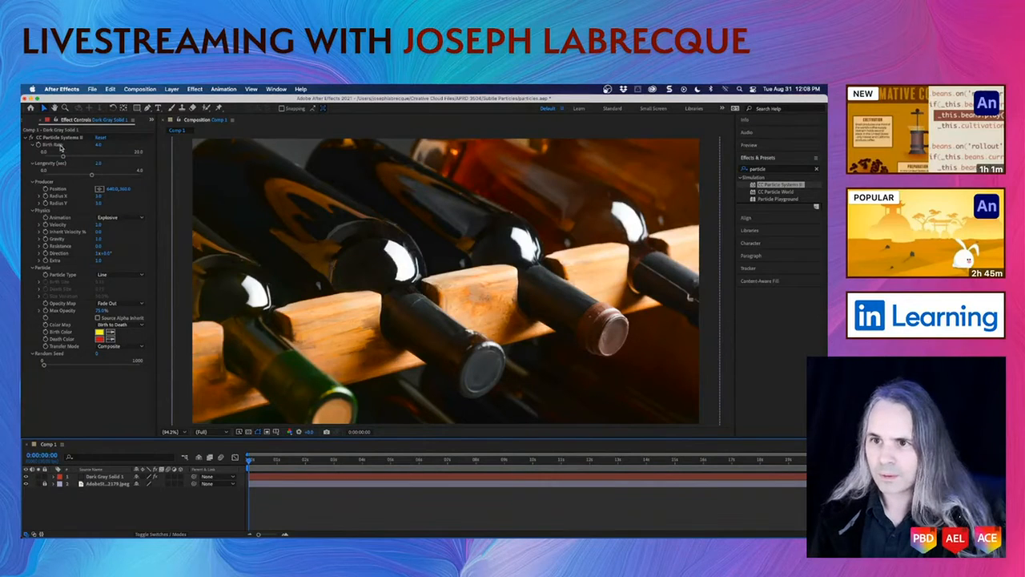
- Lower the particle system's Birth Rate to just above zero, previewing the animation along the way
click(60, 159)
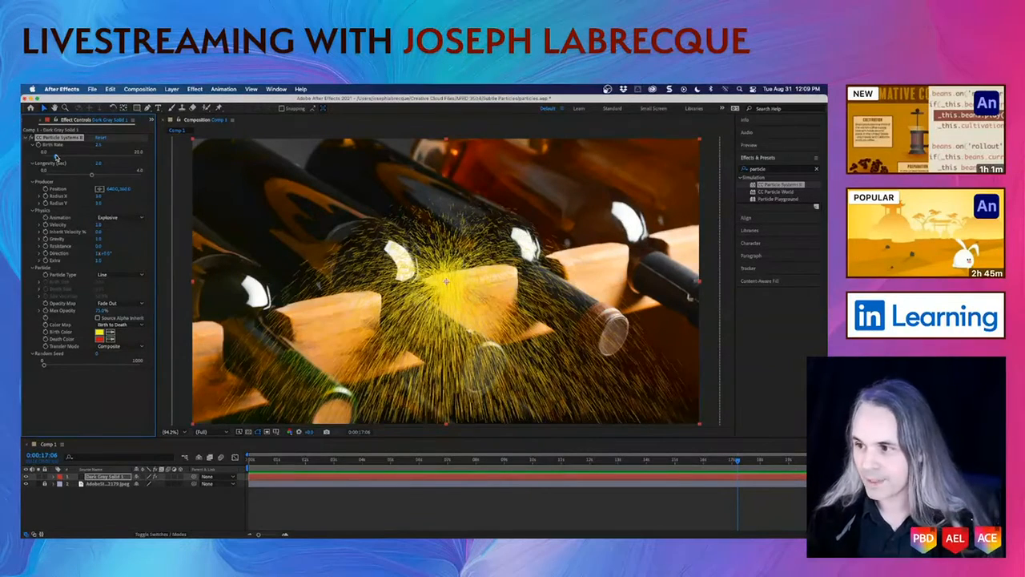
click(336, 461)
key(space)
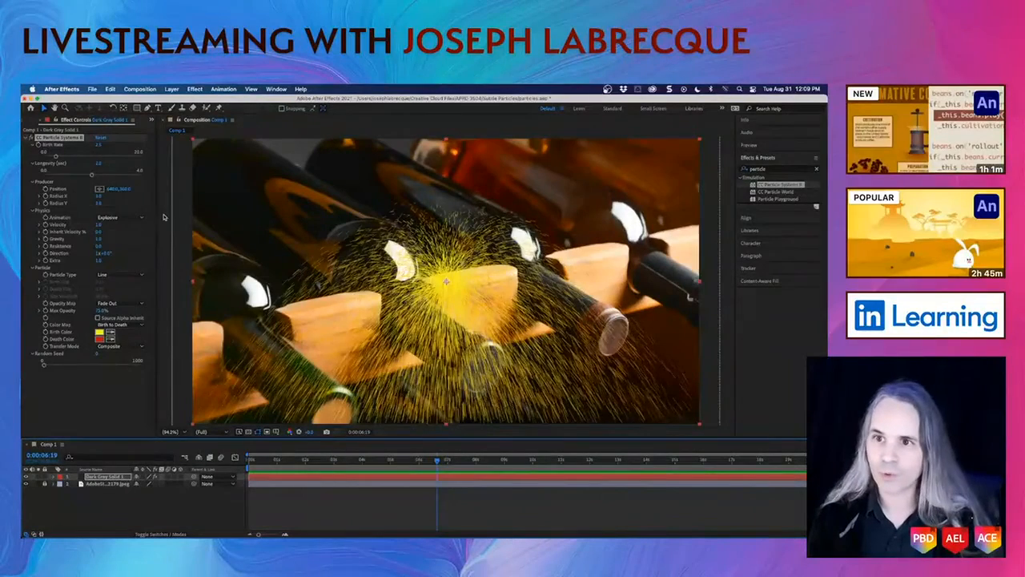
drag(56, 157, 45, 157)
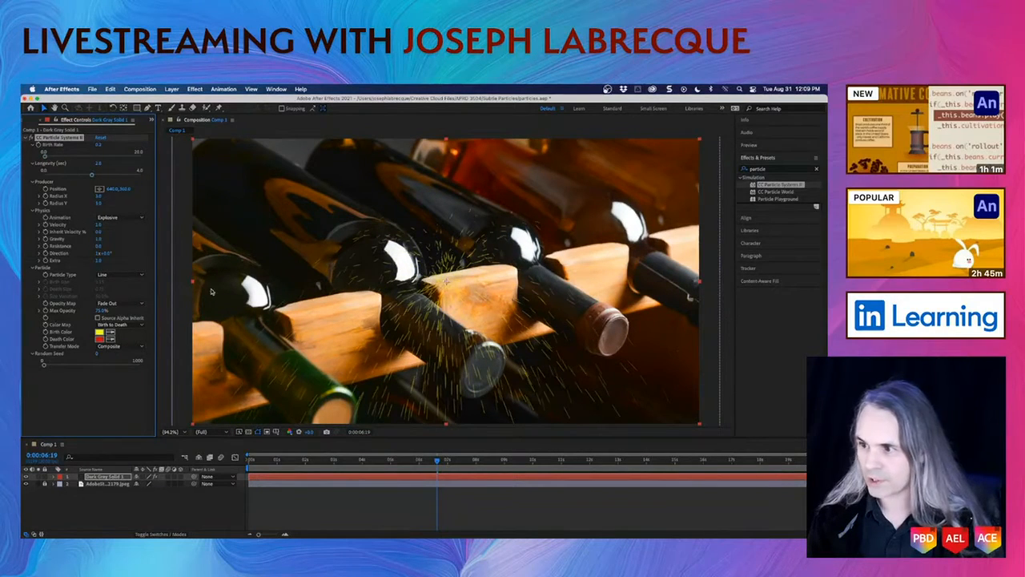
key(space)
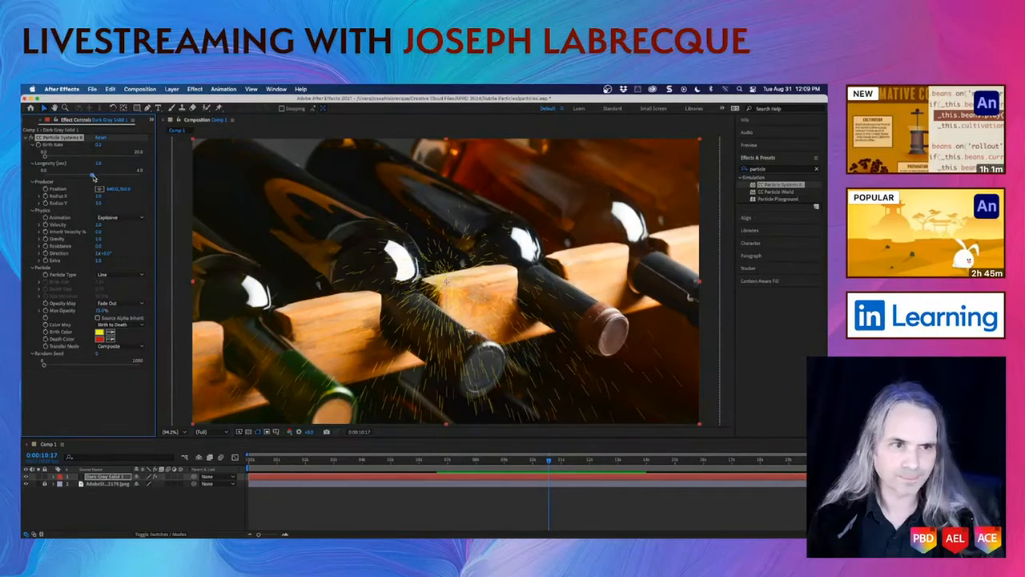
- Raise the particles' Longevity to 4.0 seconds and preview the animation from about the five-second mark
drag(91, 176, 146, 185)
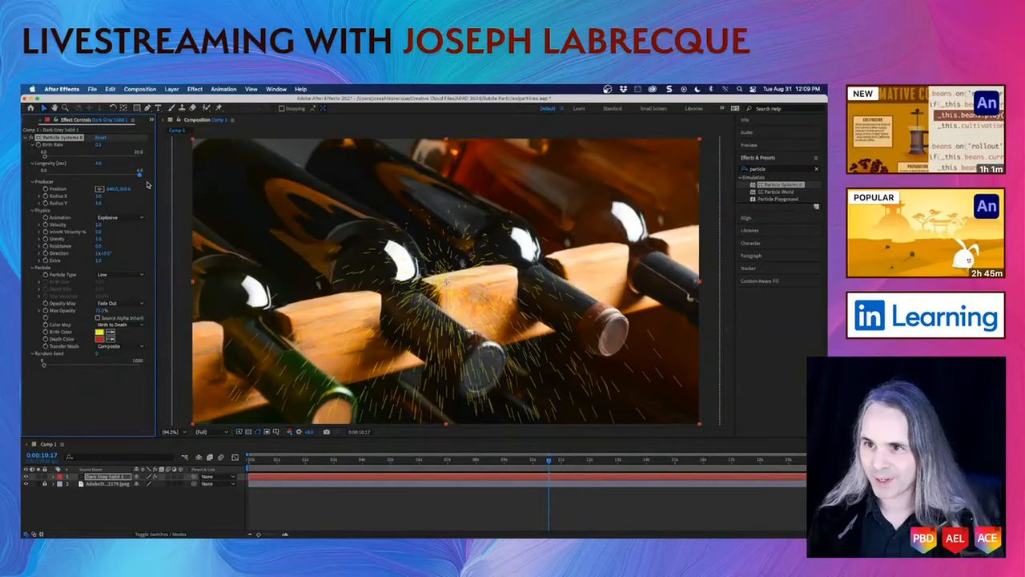
click(391, 463)
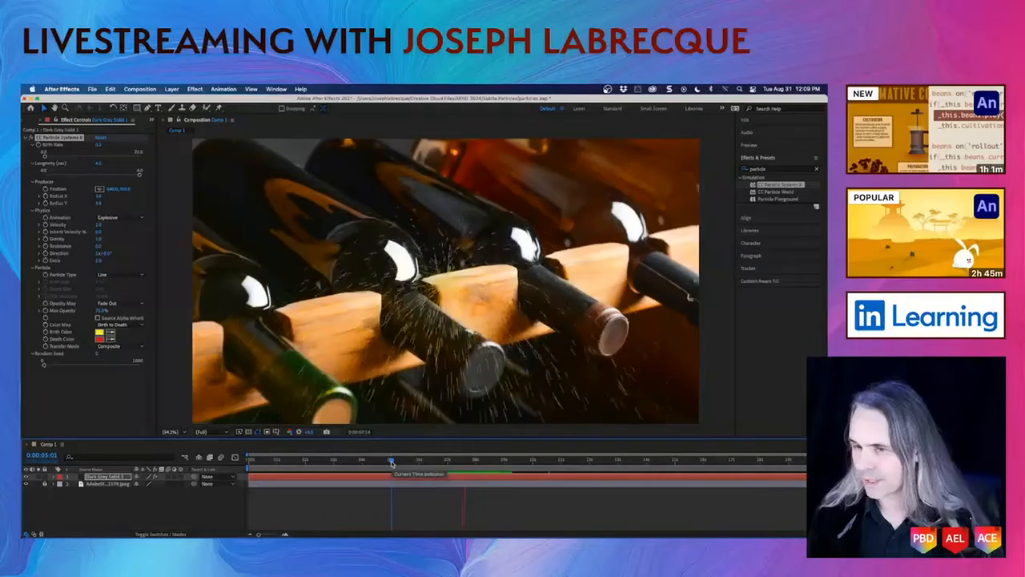
key(space)
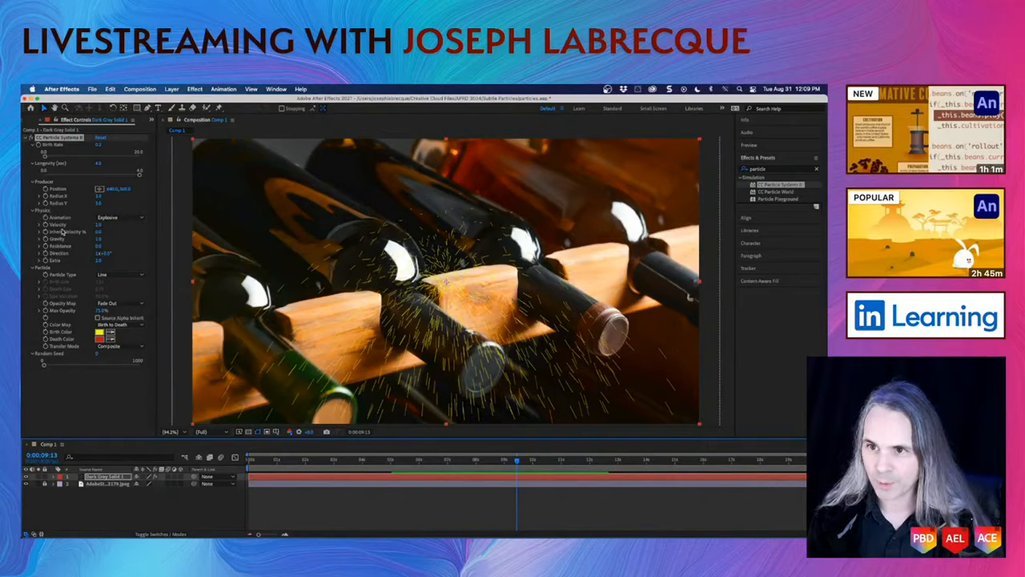
- Try Twirl as the Physics animation type, switch it to Twirly, and preview the particle motion
click(144, 218)
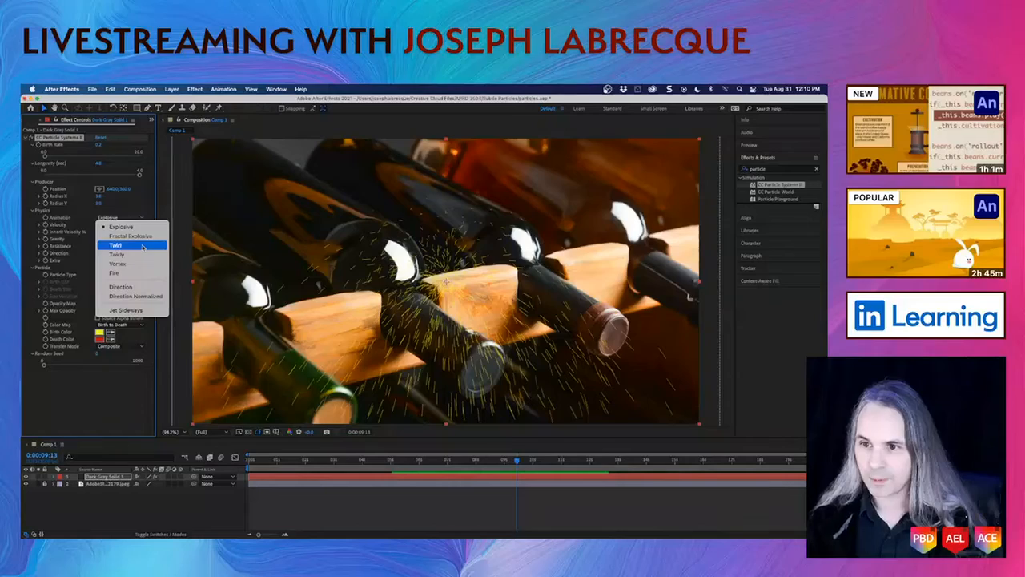
click(143, 246)
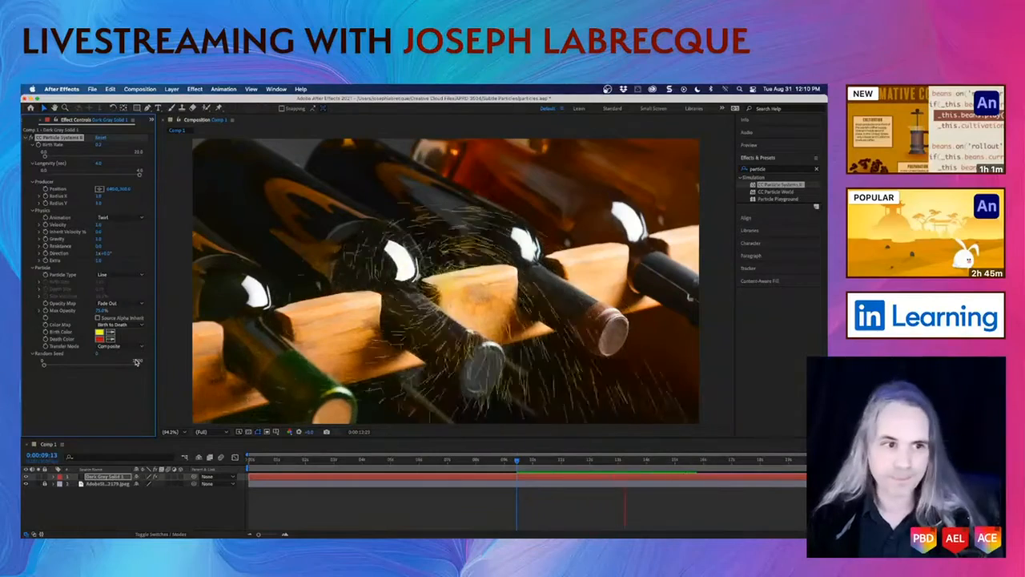
click(136, 217)
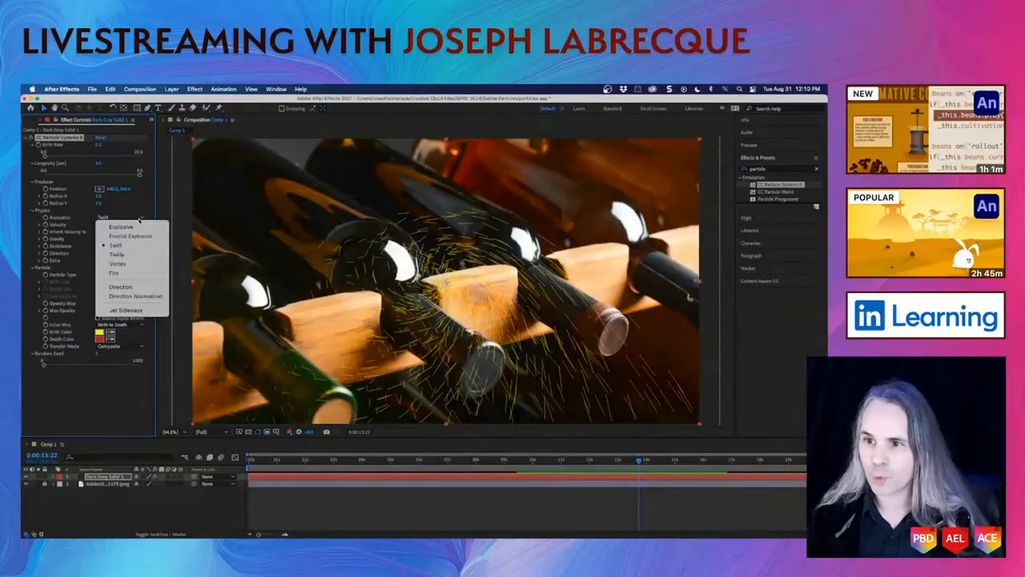
click(133, 254)
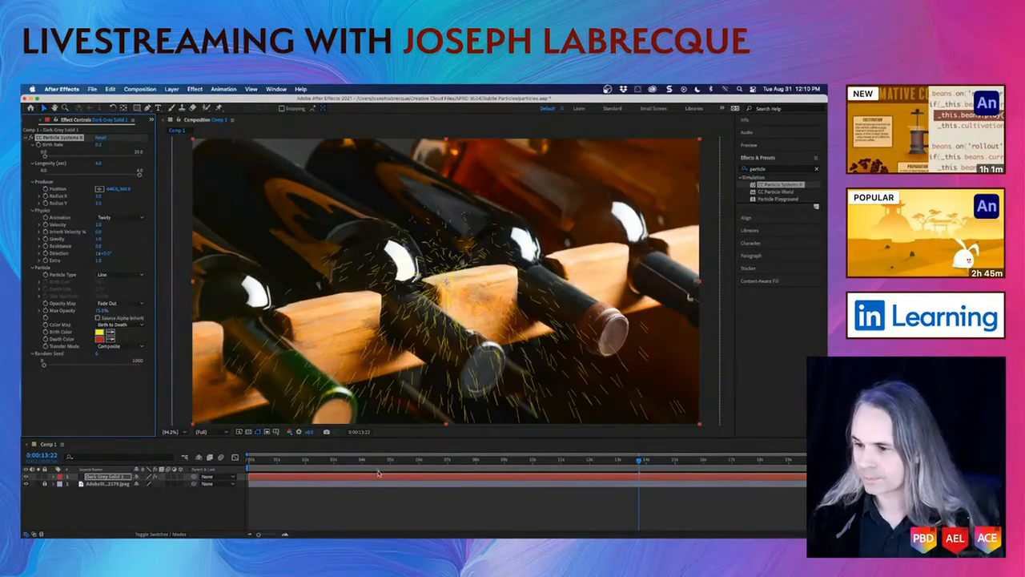
click(371, 461)
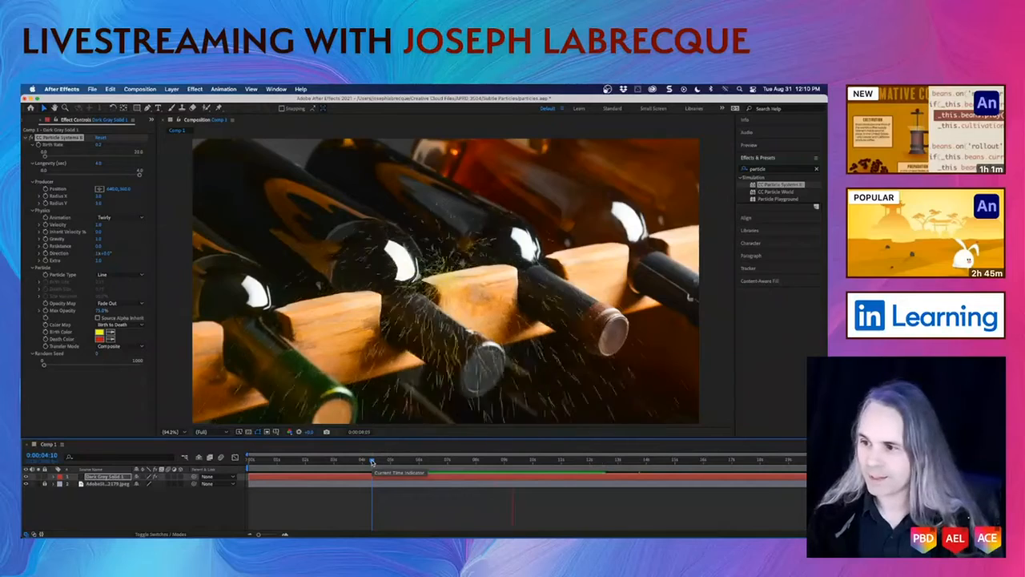
key(space)
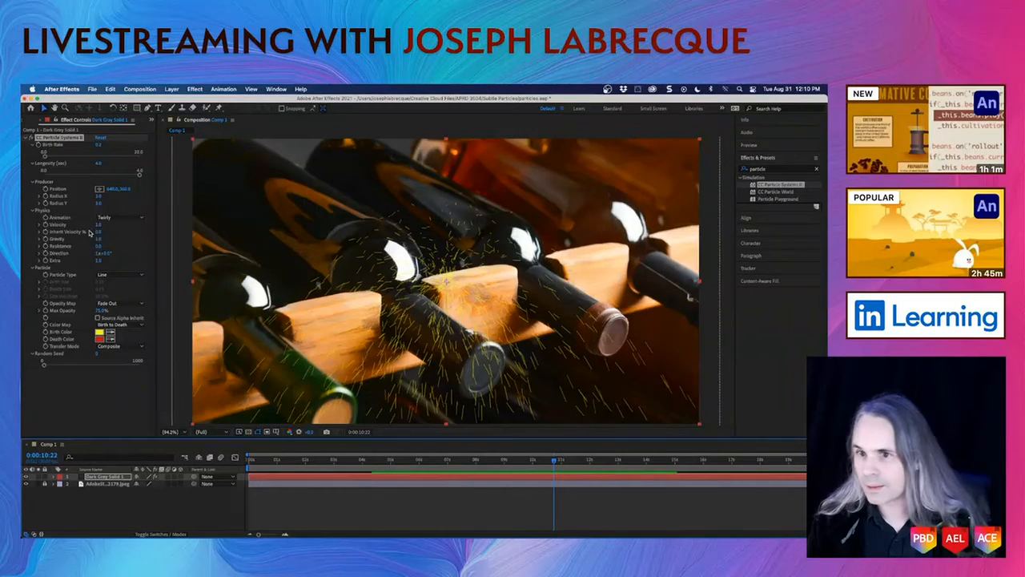
- Reduce the particles' Physics Velocity to about 0.1 and preview the playback
click(39, 225)
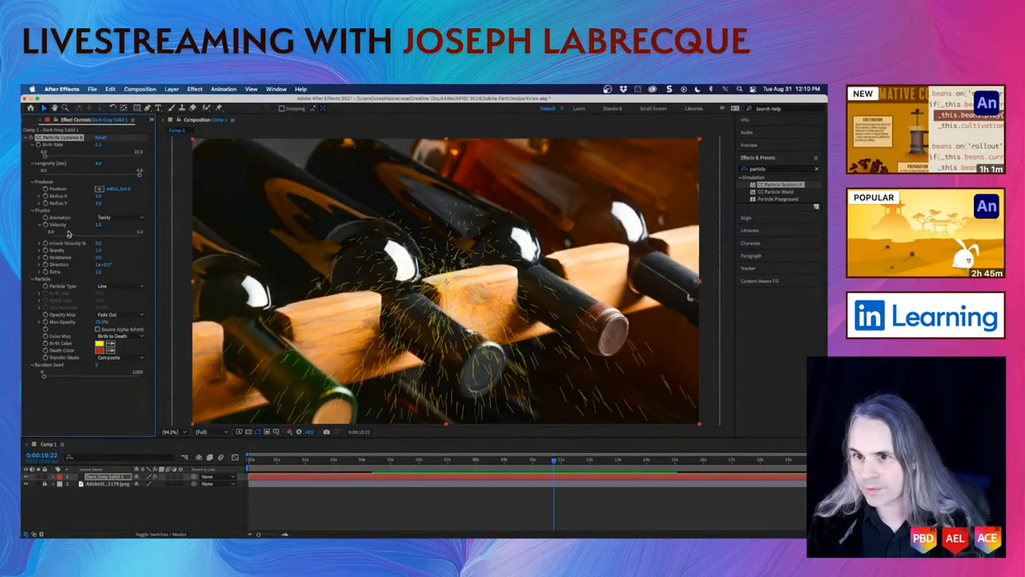
drag(69, 237, 54, 237)
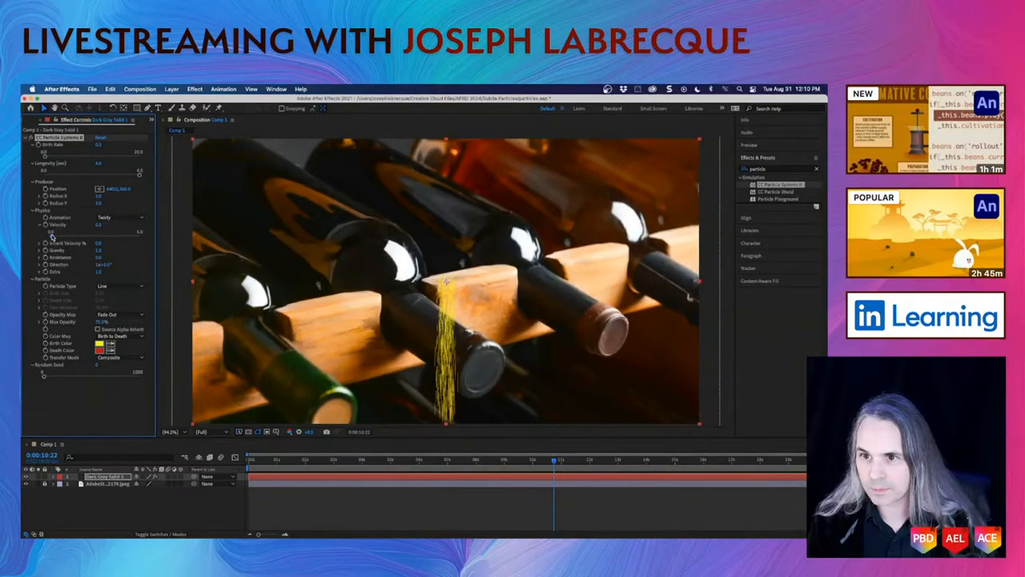
key(space)
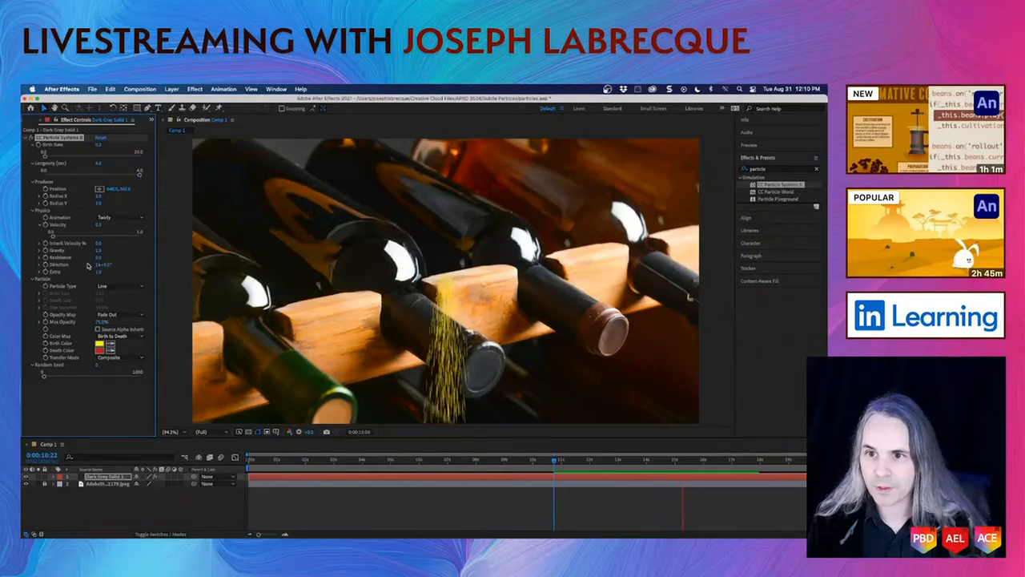
key(space)
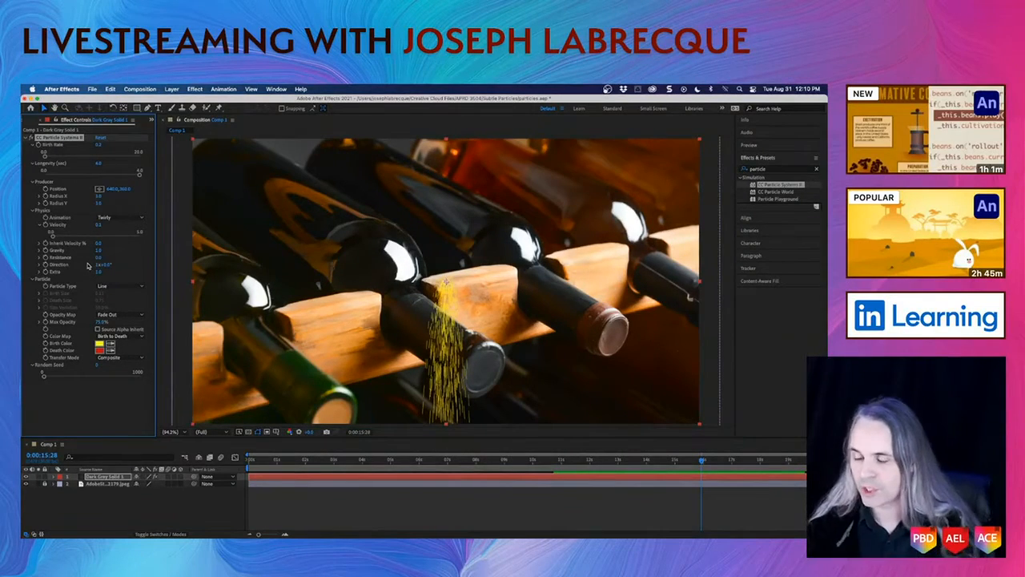
click(358, 462)
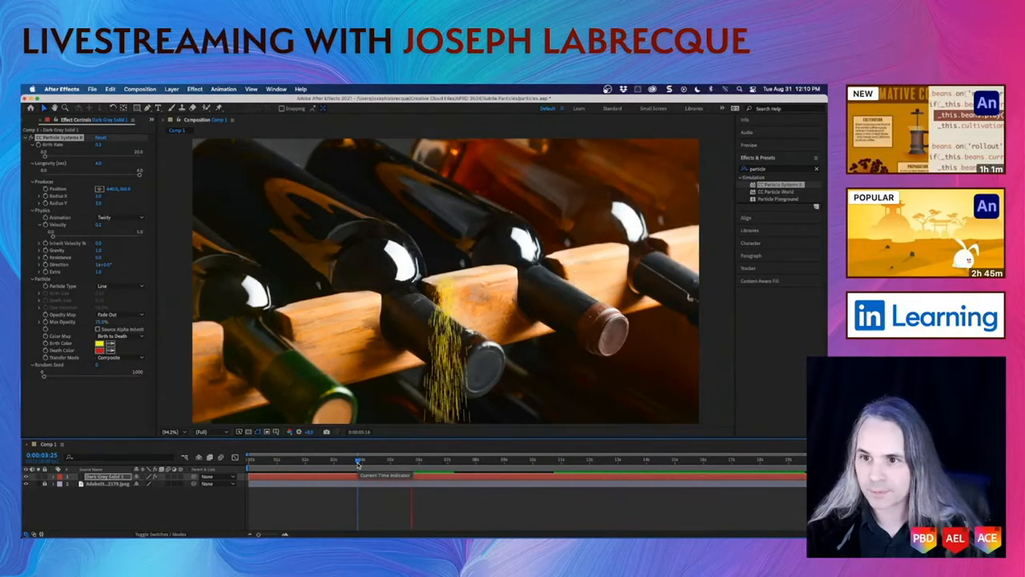
key(space)
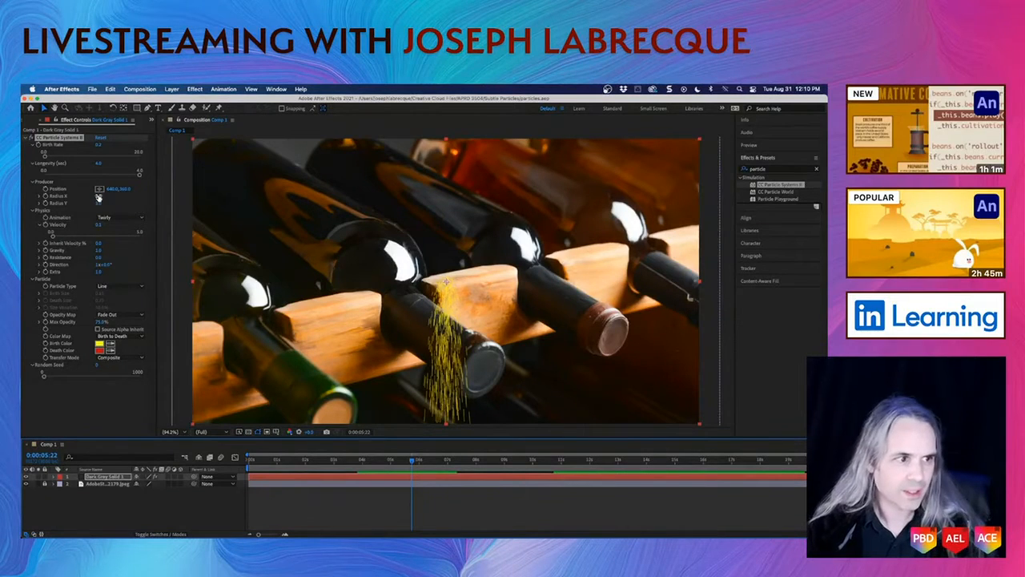
- Spread the emitter across the frame with a Producer Radius X of about 120 and Radius Y of about 100, and preview it
mouse_move(99, 195)
mouse_down()
mouse_move(136, 195)
mouse_move(137, 205)
mouse_up()
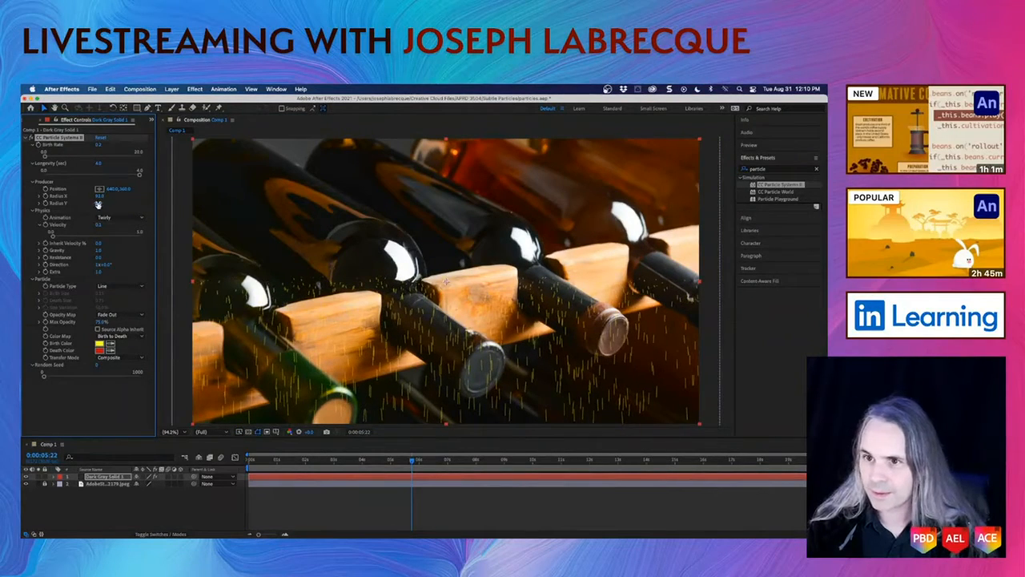
drag(107, 203, 128, 205)
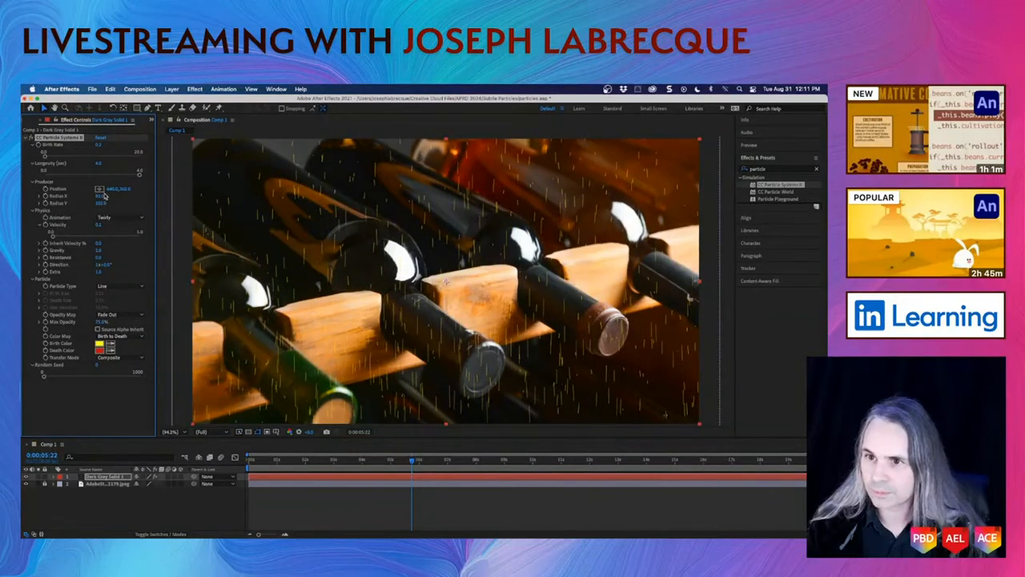
drag(103, 197, 112, 194)
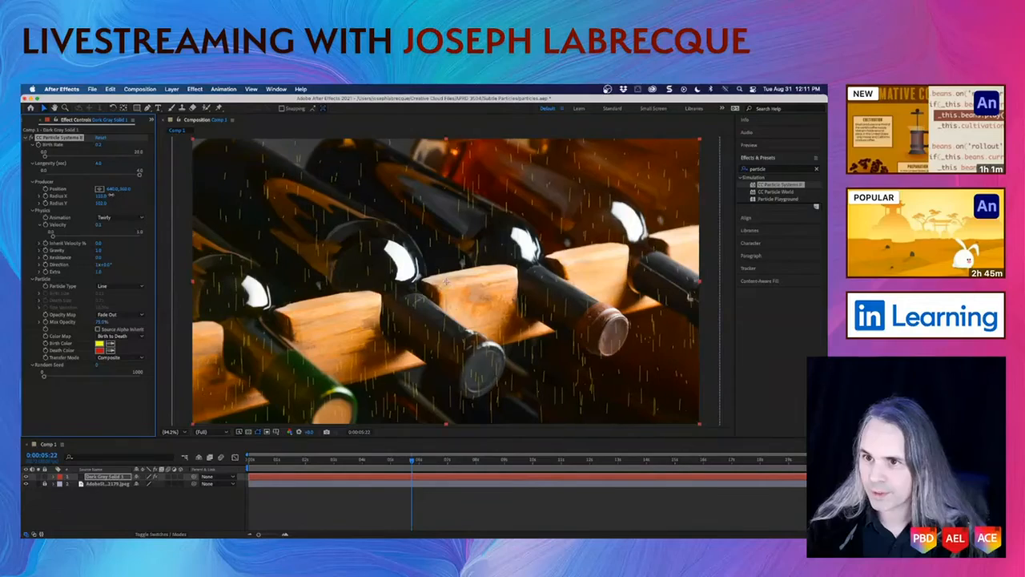
key(space)
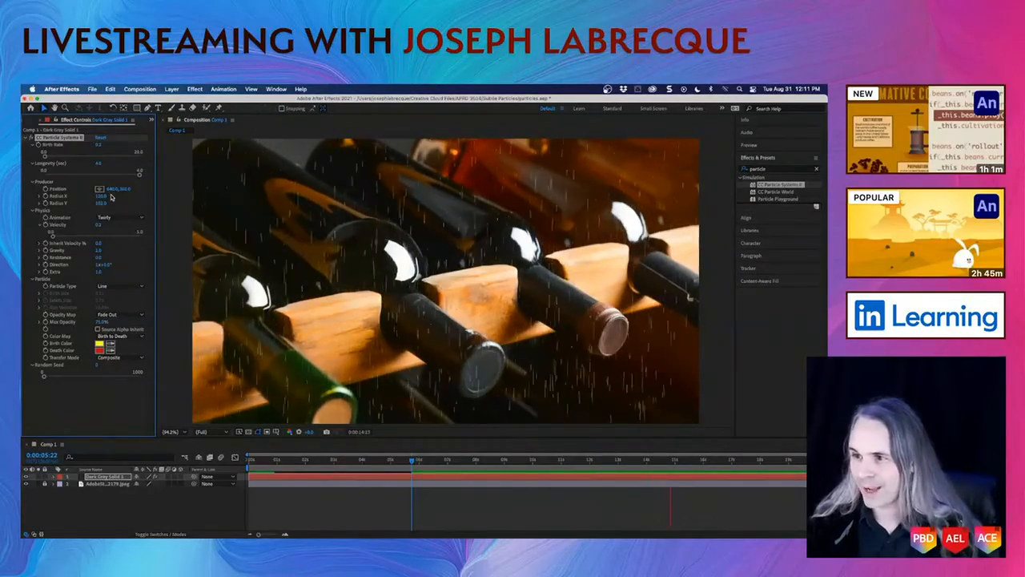
key(space)
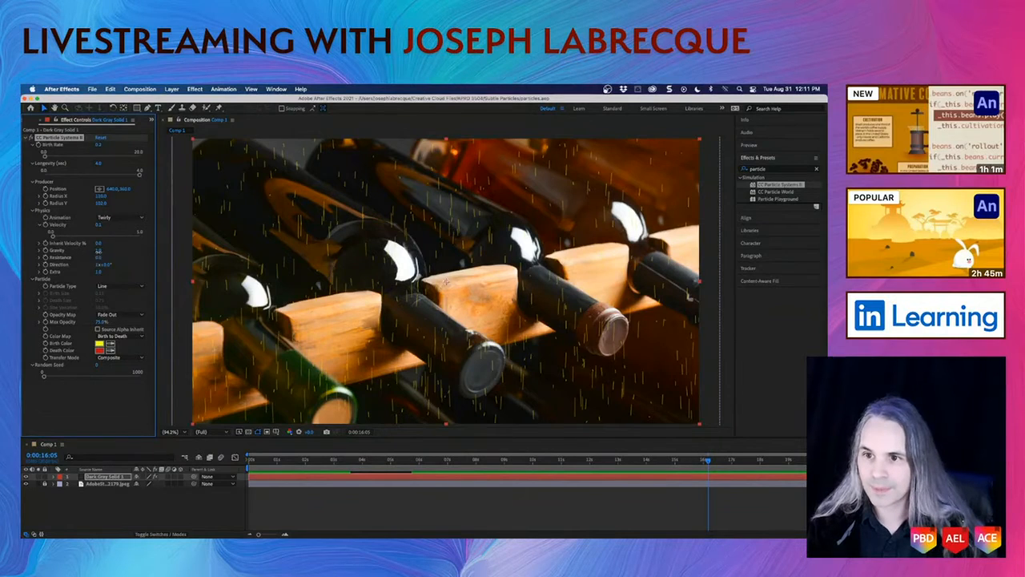
- Set the particles' Physics Gravity to 0.0 and preview the drifting motion from about the four-second mark
drag(99, 251, 51, 252)
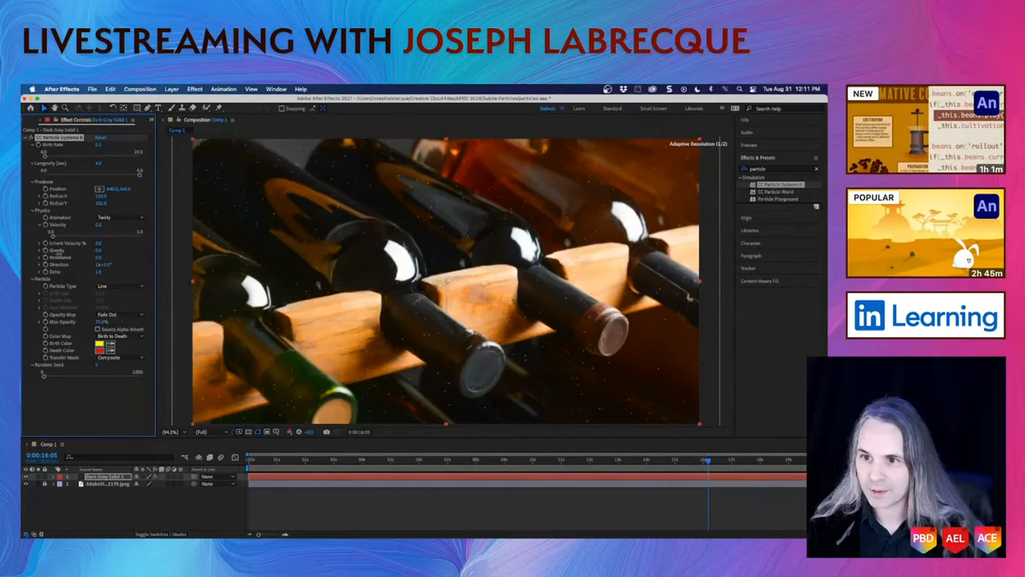
click(367, 460)
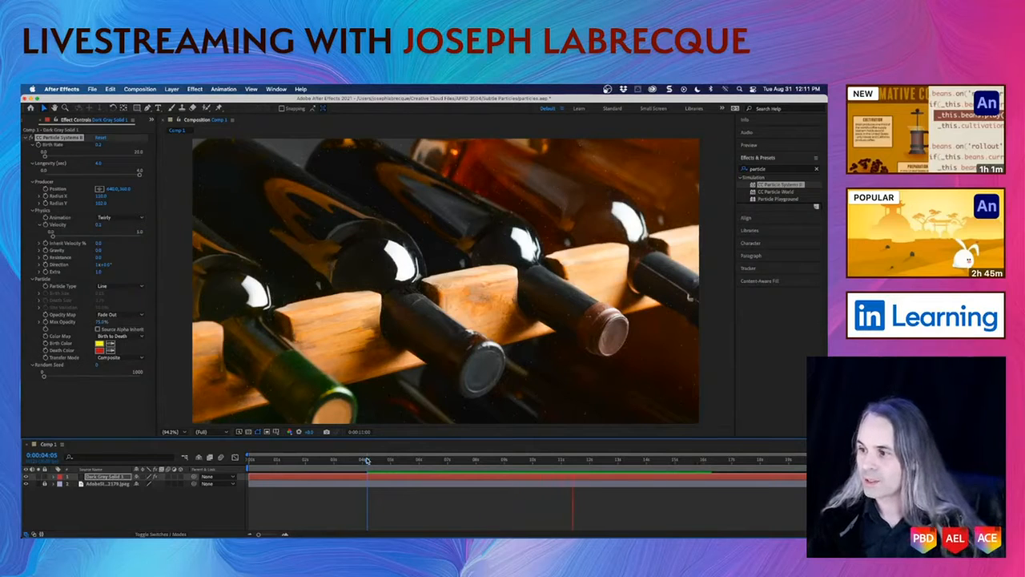
key(space)
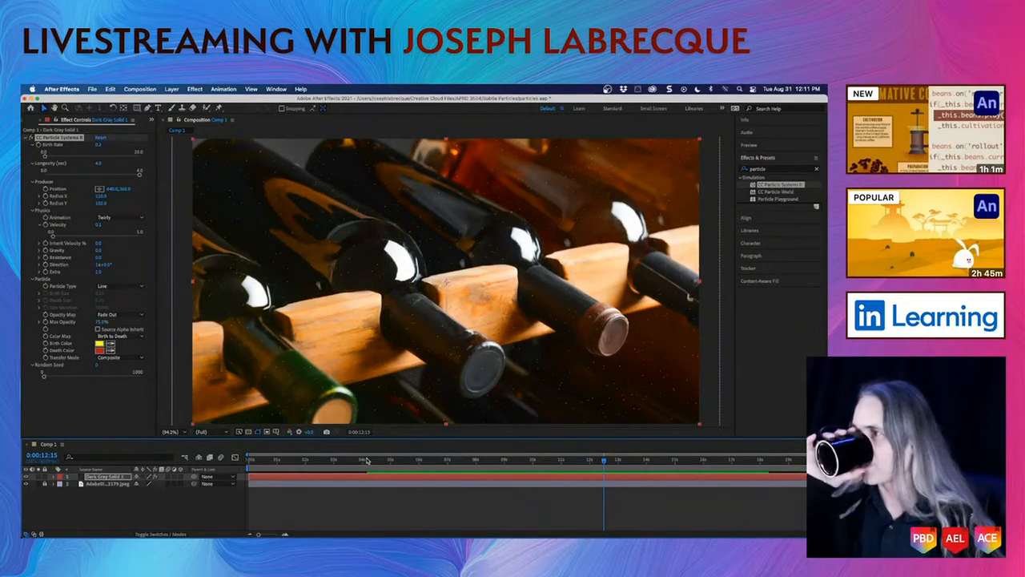
key(space)
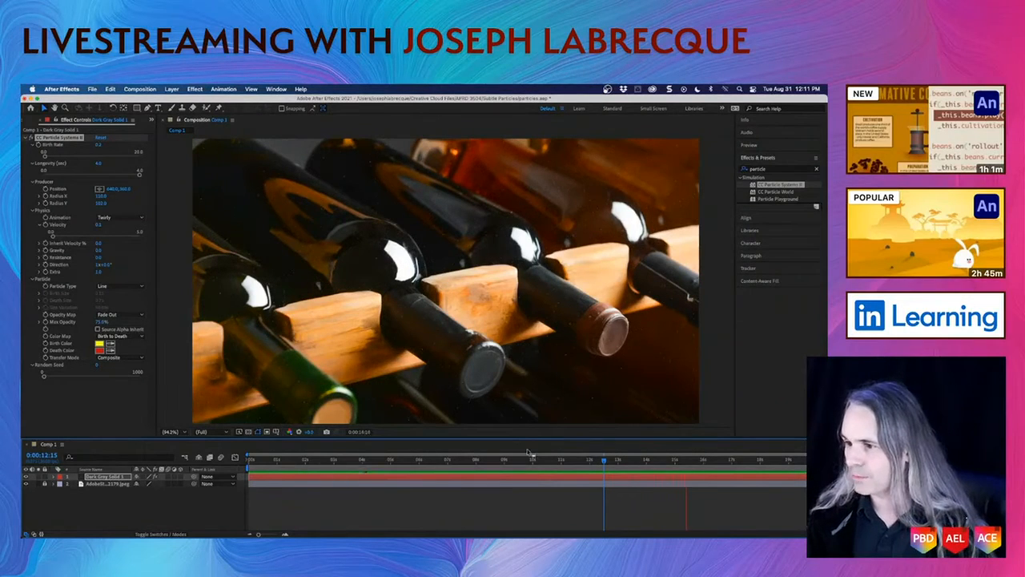
key(space)
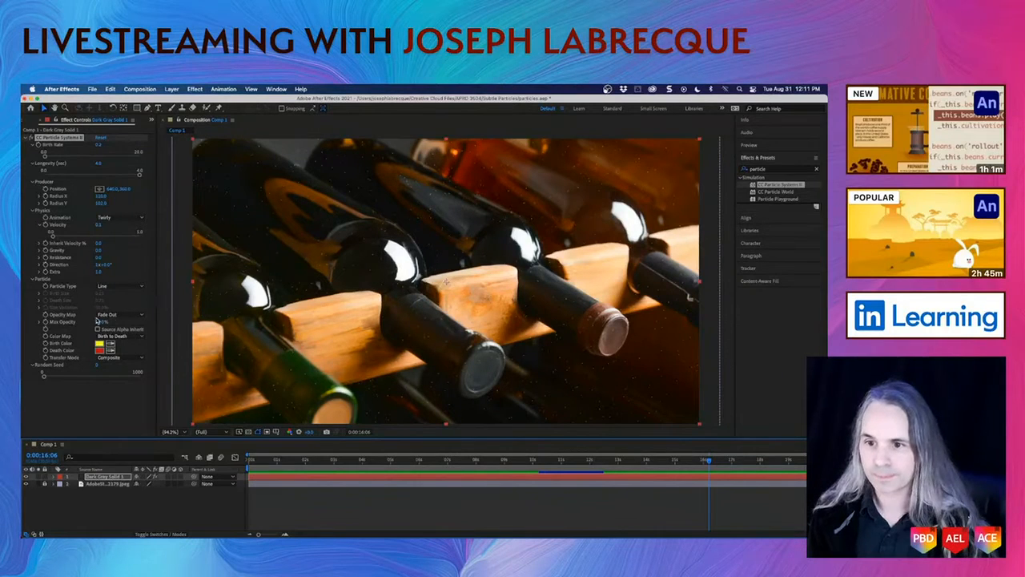
- Change the Particle Type to Faded Sphere and preview the animation from about the six-second mark
click(141, 287)
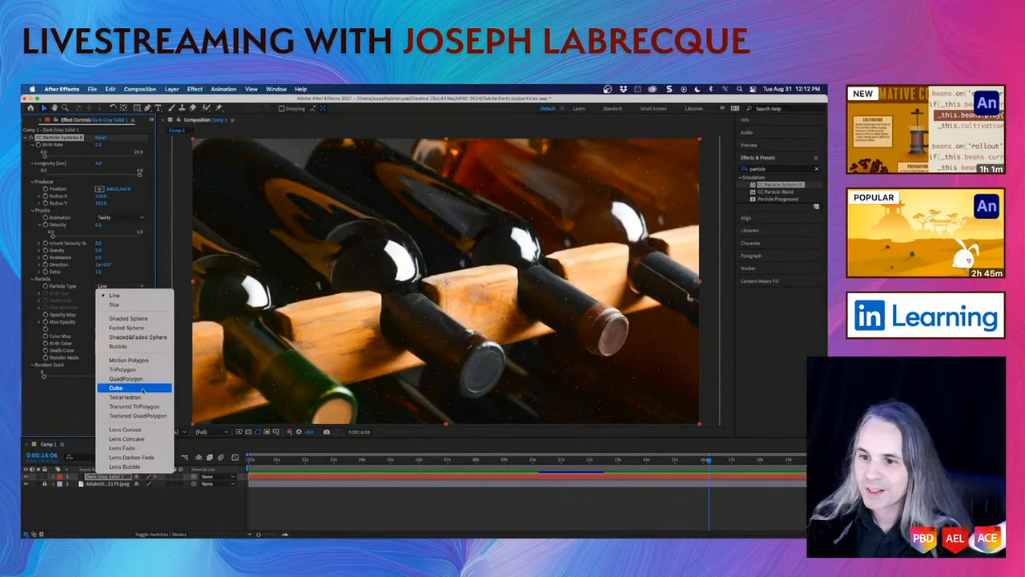
click(141, 328)
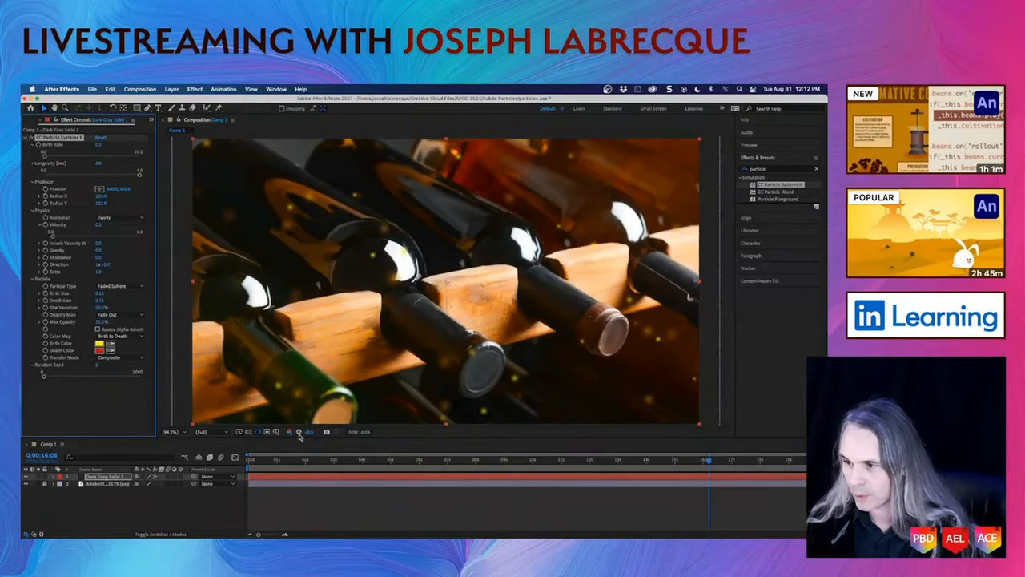
click(417, 458)
click(417, 461)
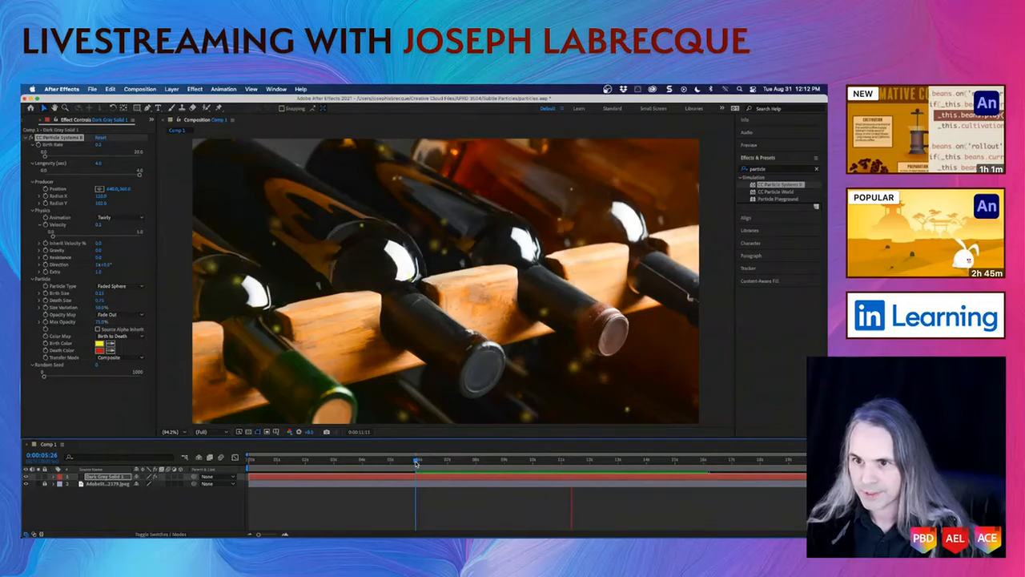
key(space)
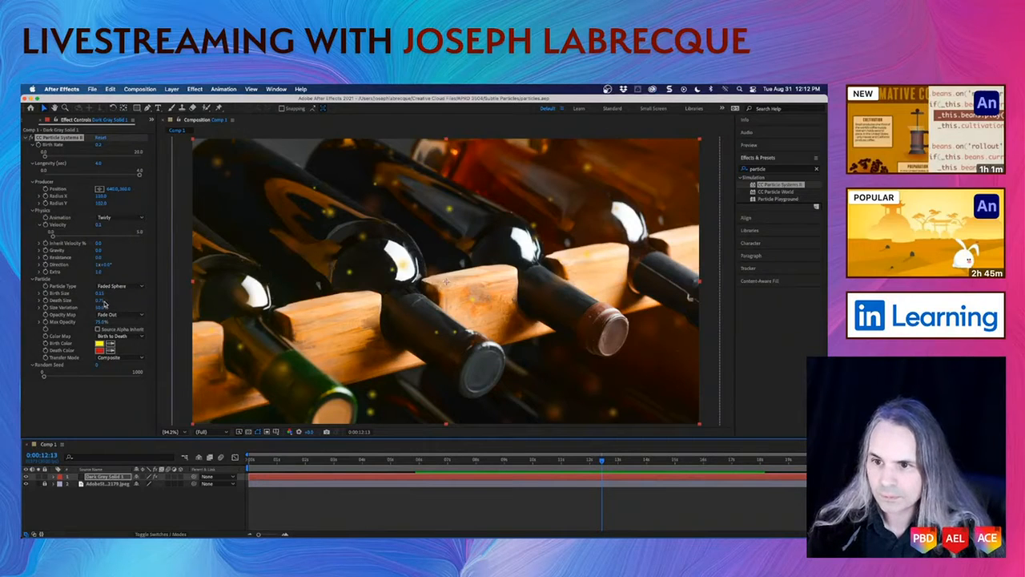
- Reduce the particles' Death Size to about 0.11 and preview the playback
drag(103, 301, 91, 303)
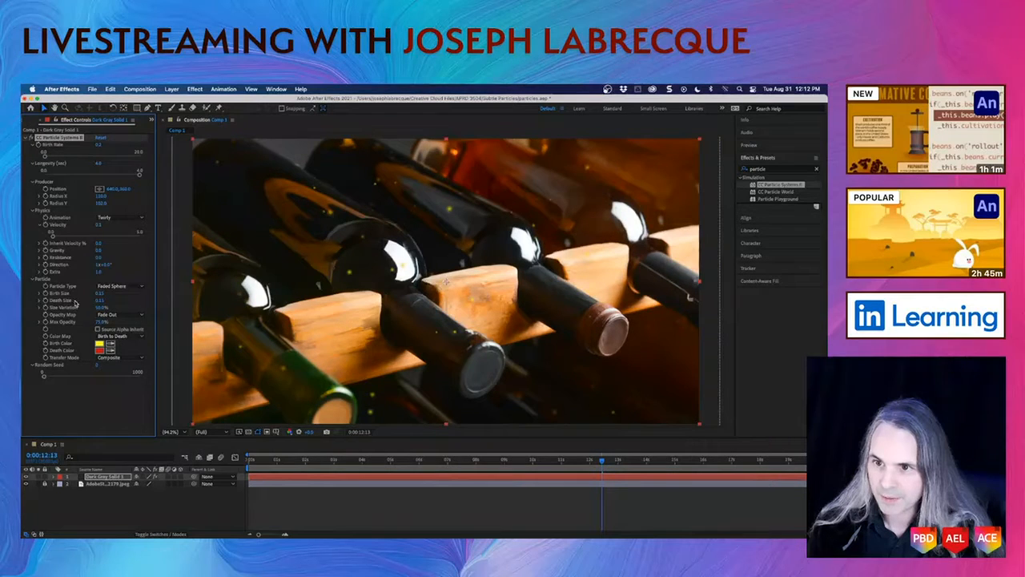
click(409, 462)
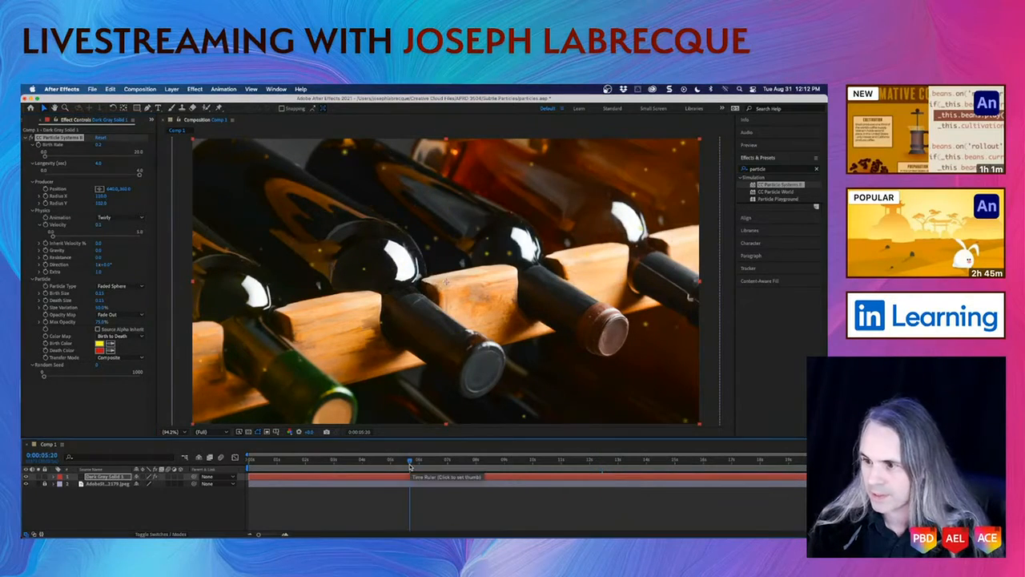
key(space)
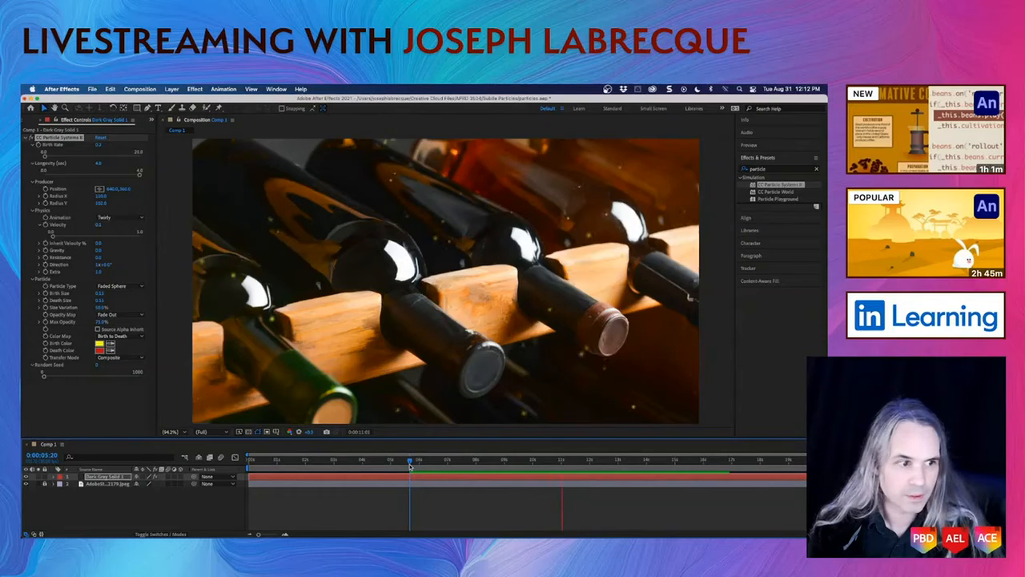
key(space)
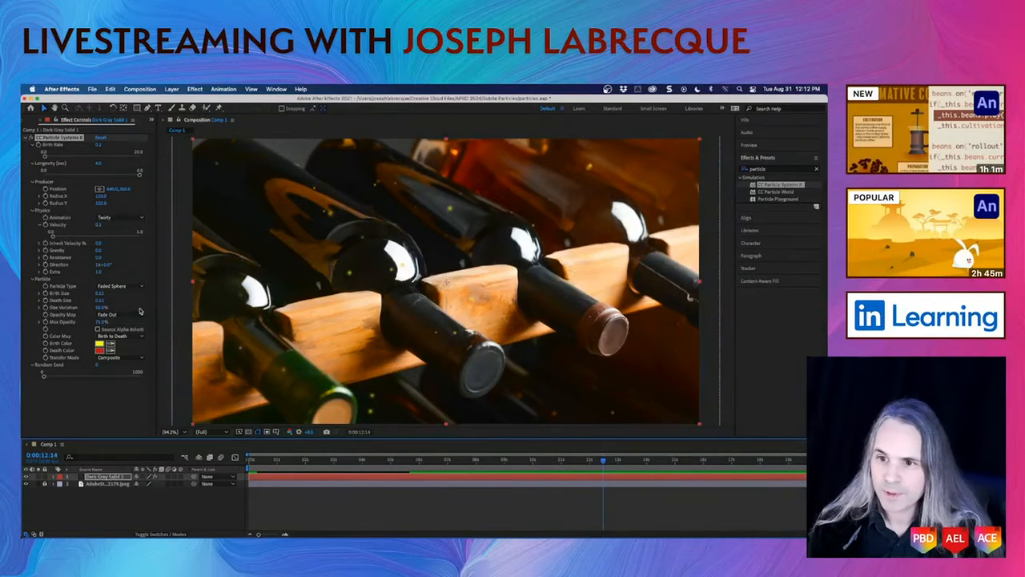
- Set the particles' Opacity Map to Fade In and Out and preview the result
click(112, 316)
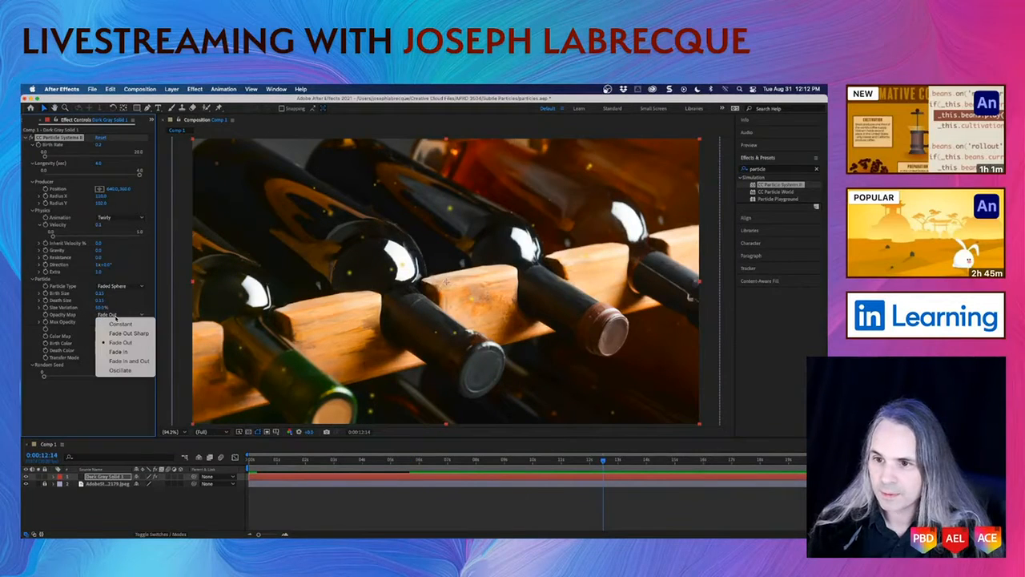
click(131, 362)
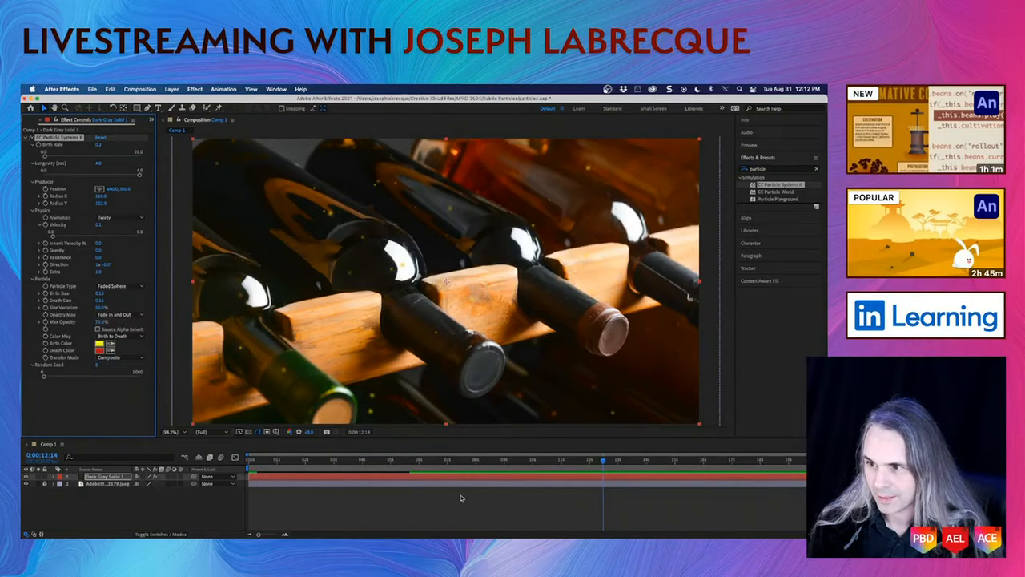
click(431, 461)
key(space)
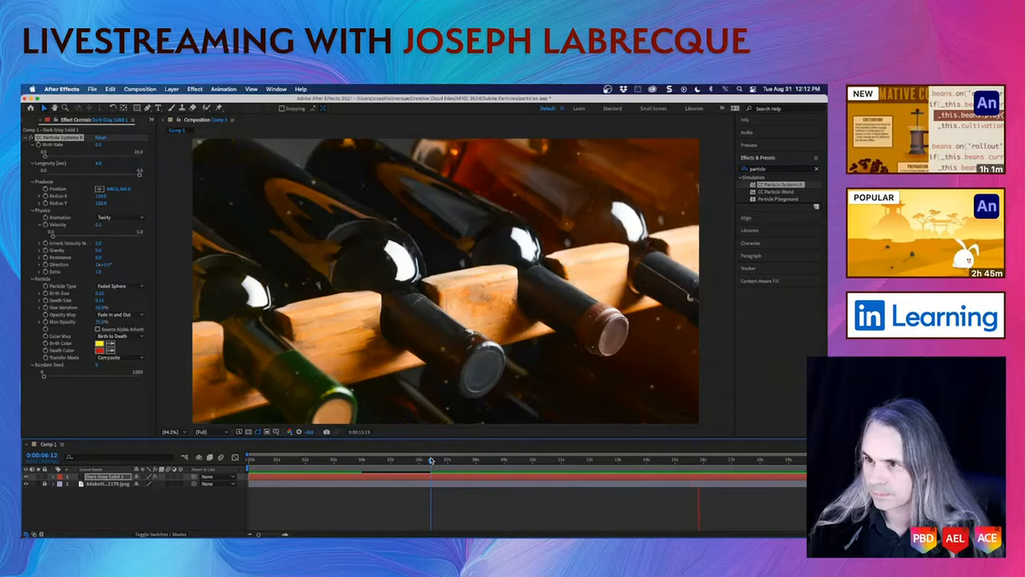
key(space)
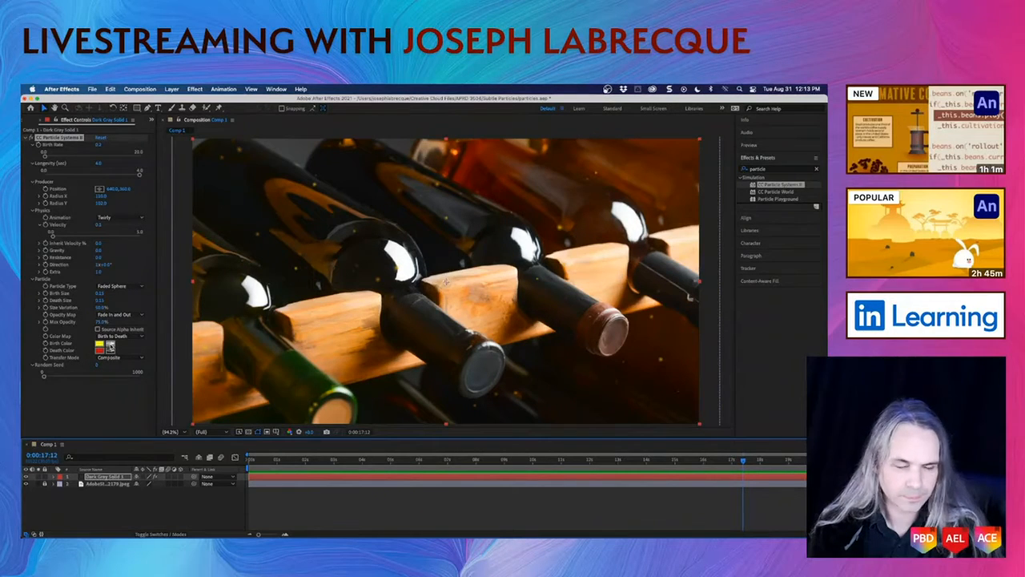
- Lower the particles' Max Opacity to about 27% and preview from about the seven-second mark
drag(100, 323, 83, 324)
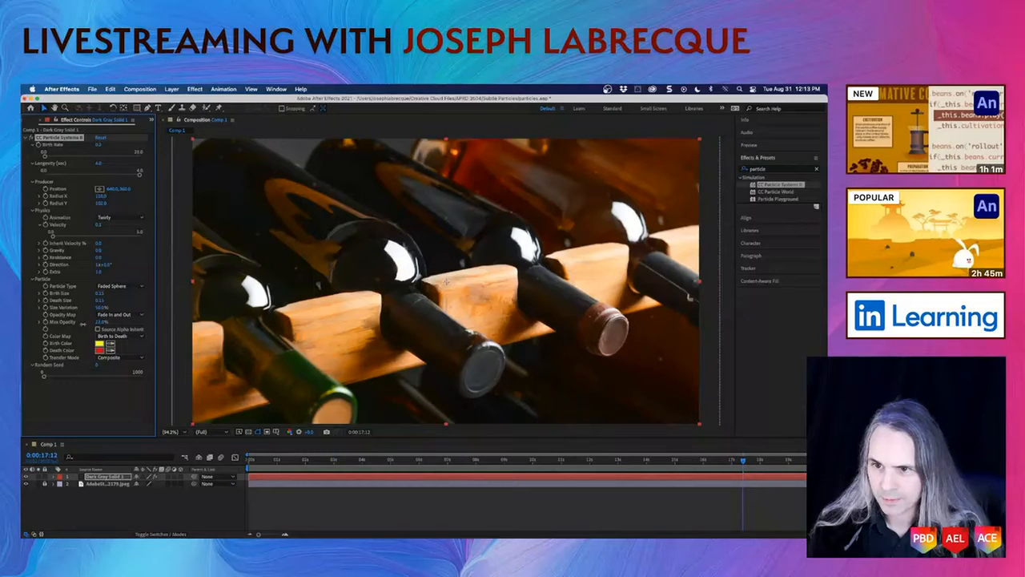
click(451, 462)
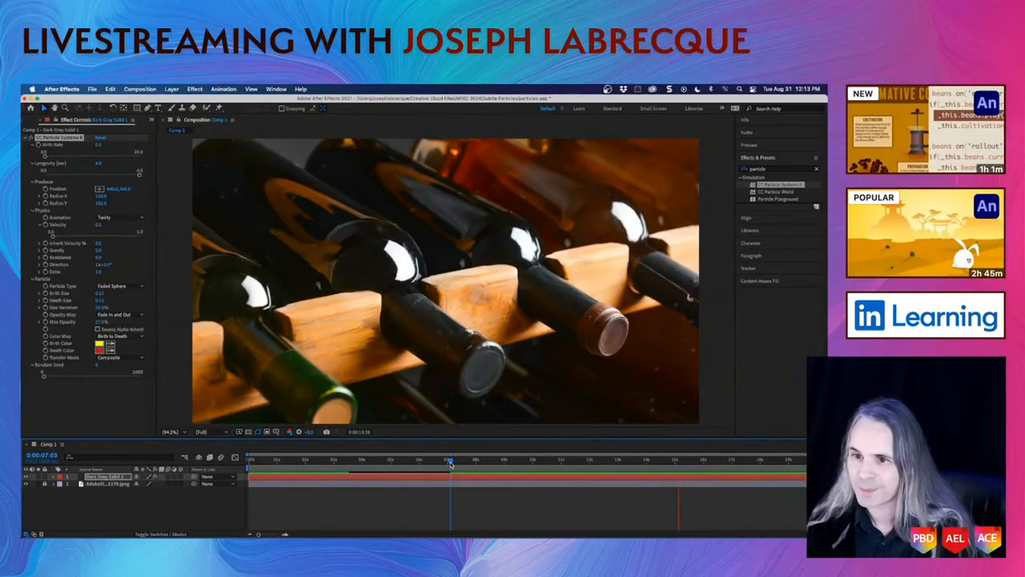
key(space)
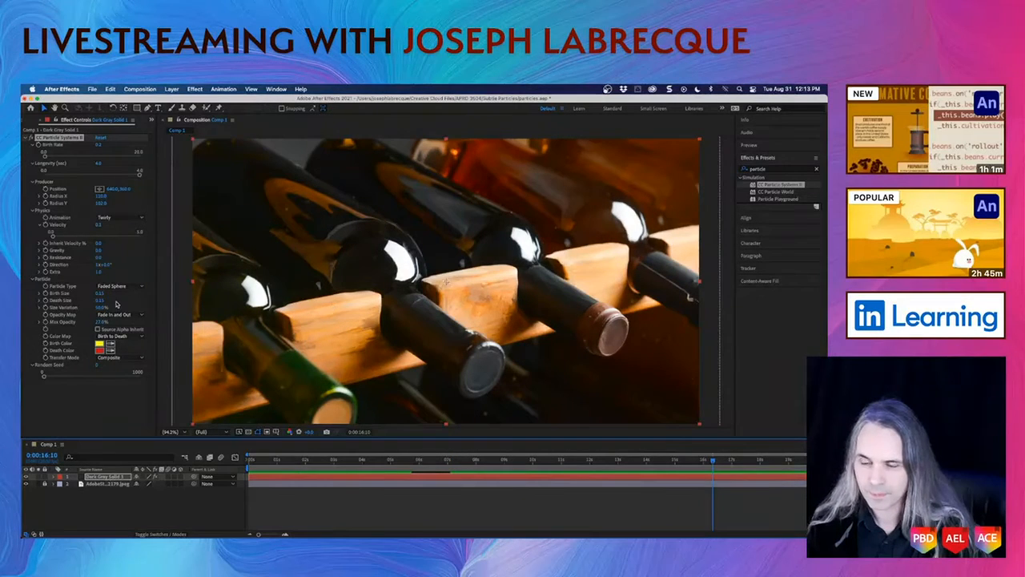
- Recolor the particles with a pale cream Birth Color and a tan Death Color, and preview from about the eleven-second mark
click(110, 352)
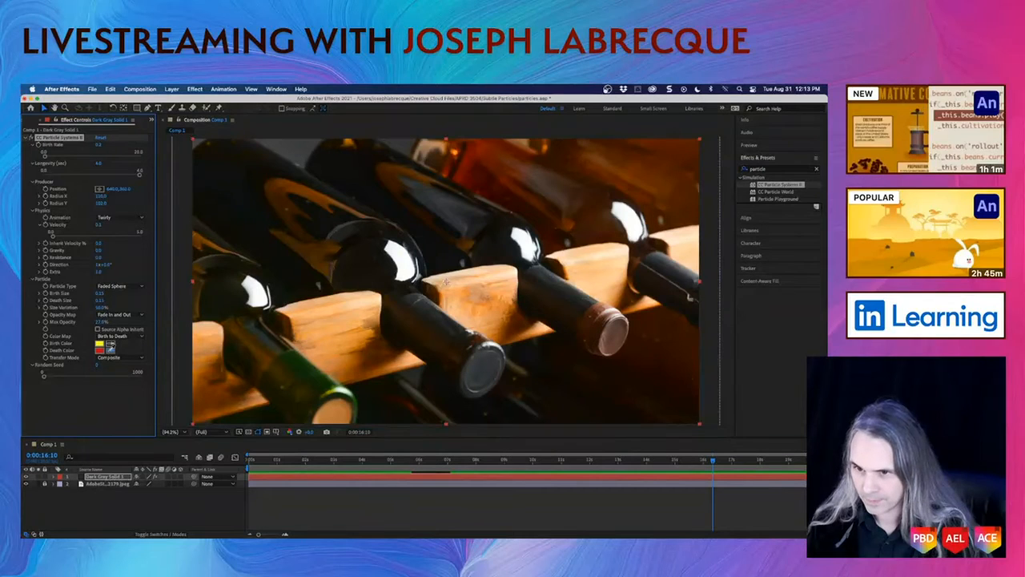
click(105, 351)
click(107, 352)
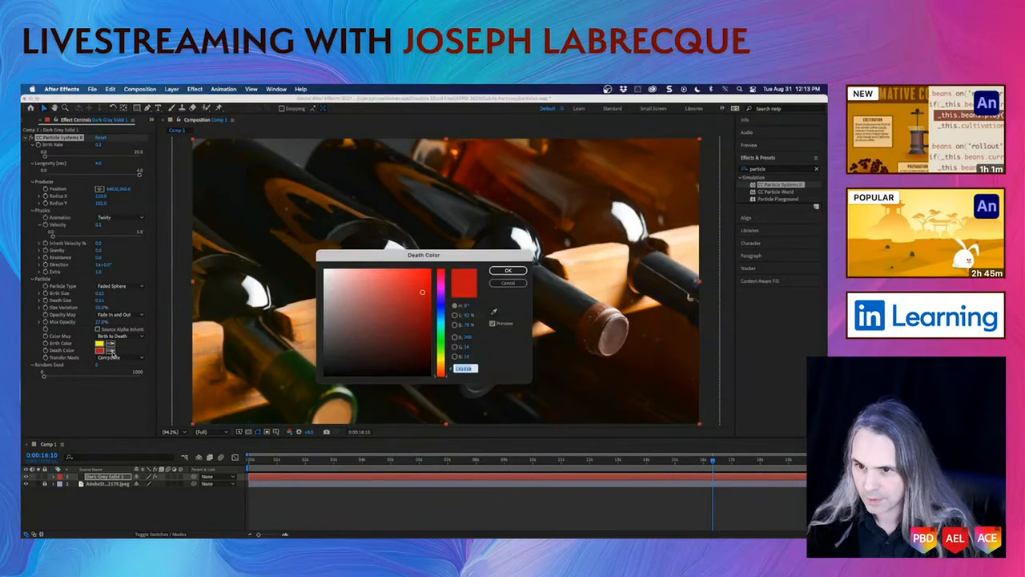
drag(419, 298, 394, 311)
click(514, 283)
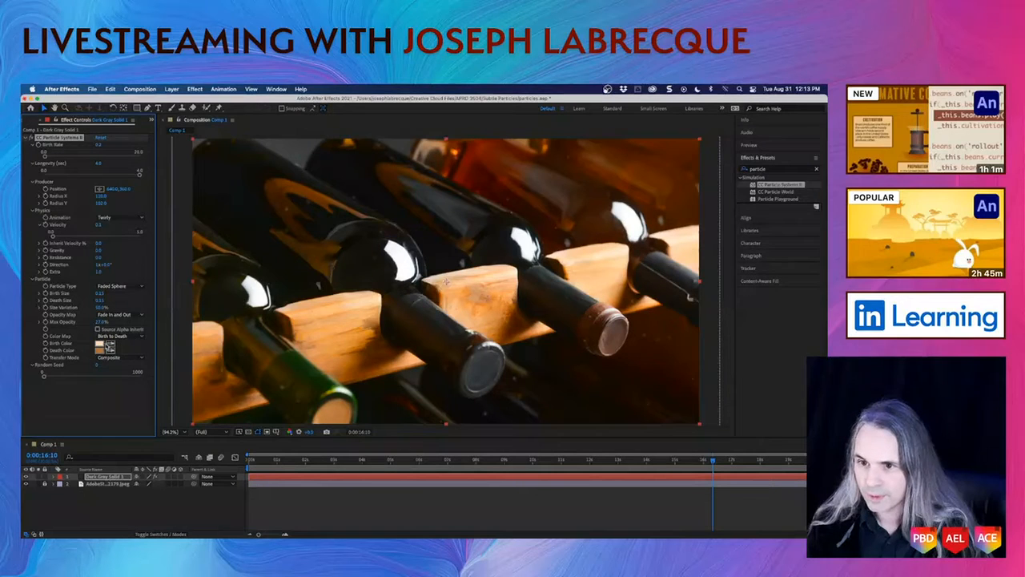
click(560, 461)
key(space)
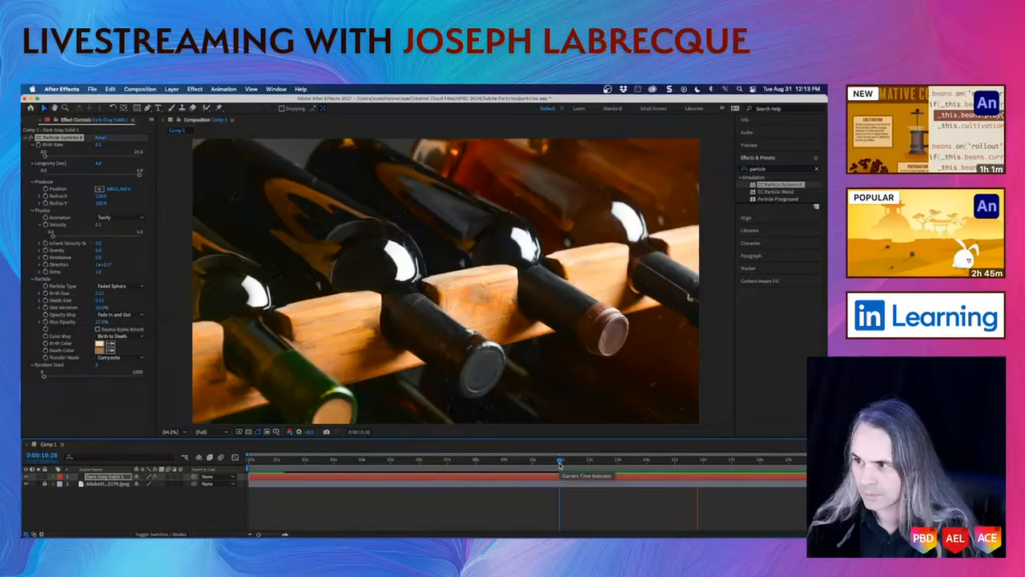
key(space)
- Try Origin Constant as the particles' Color Map and preview it from about the four-second mark
click(350, 460)
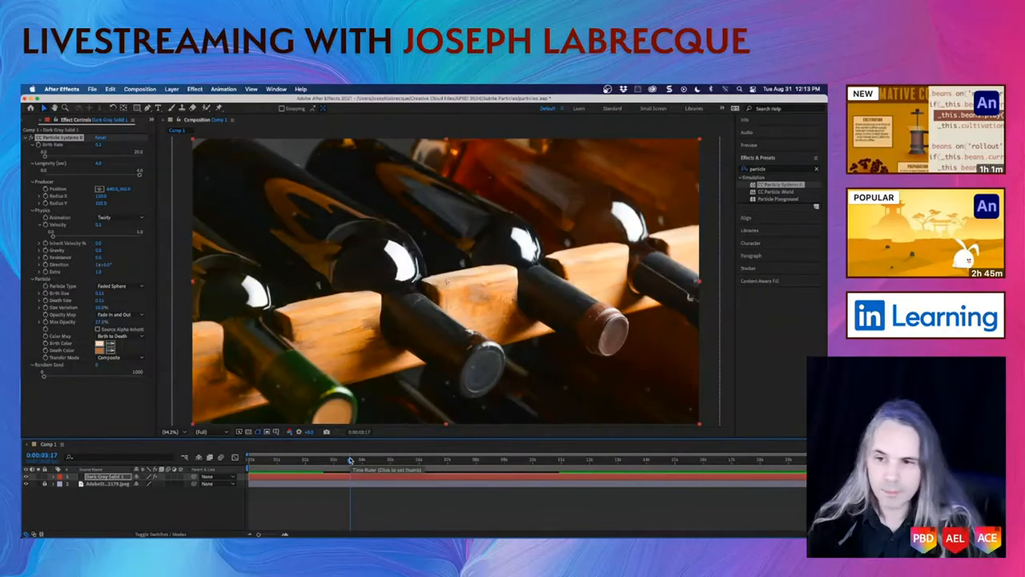
click(140, 337)
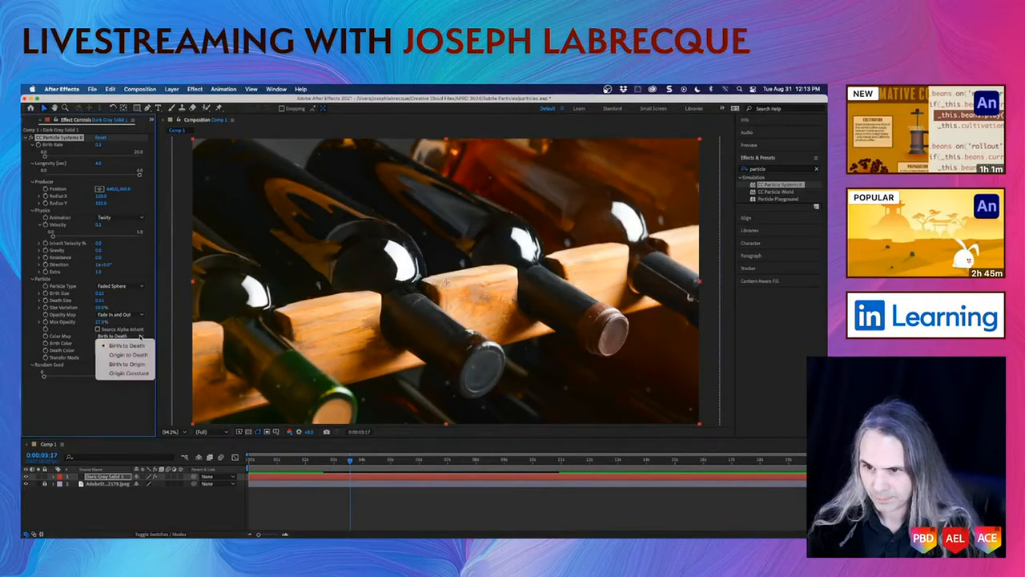
click(129, 373)
click(363, 458)
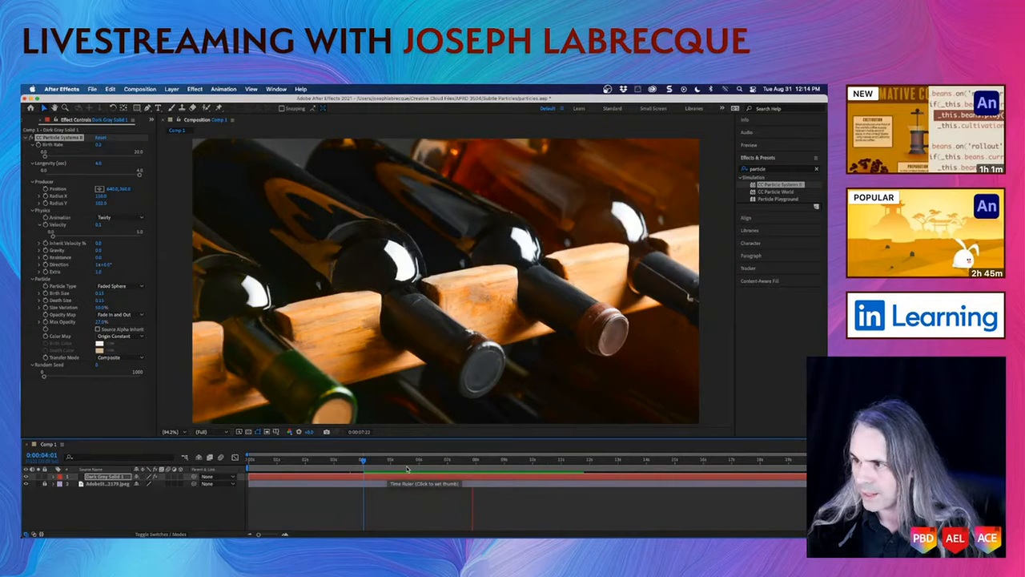
key(space)
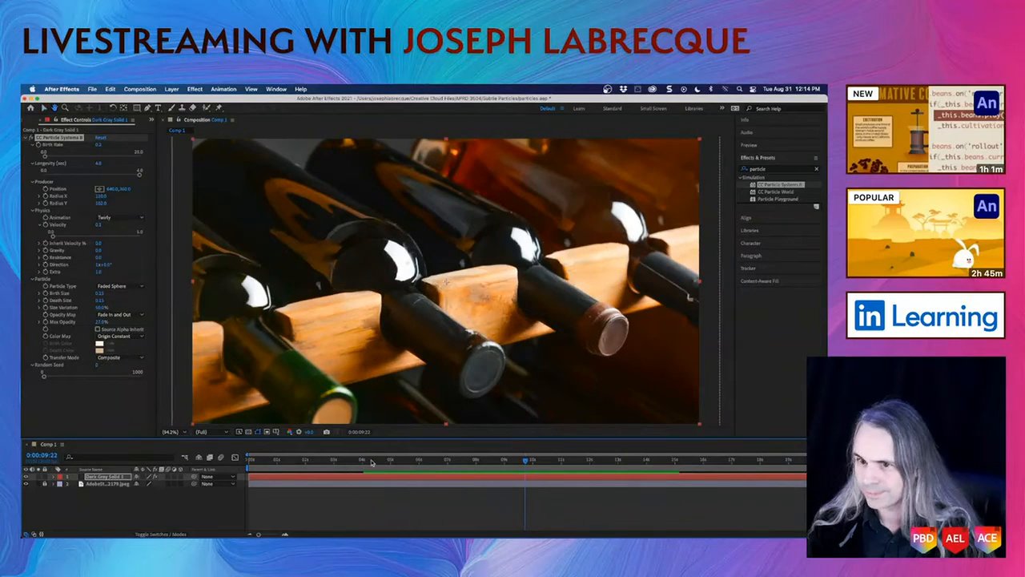
- Set the particles' Color Map to Birth to Origin and preview from just before the six-second mark
click(135, 340)
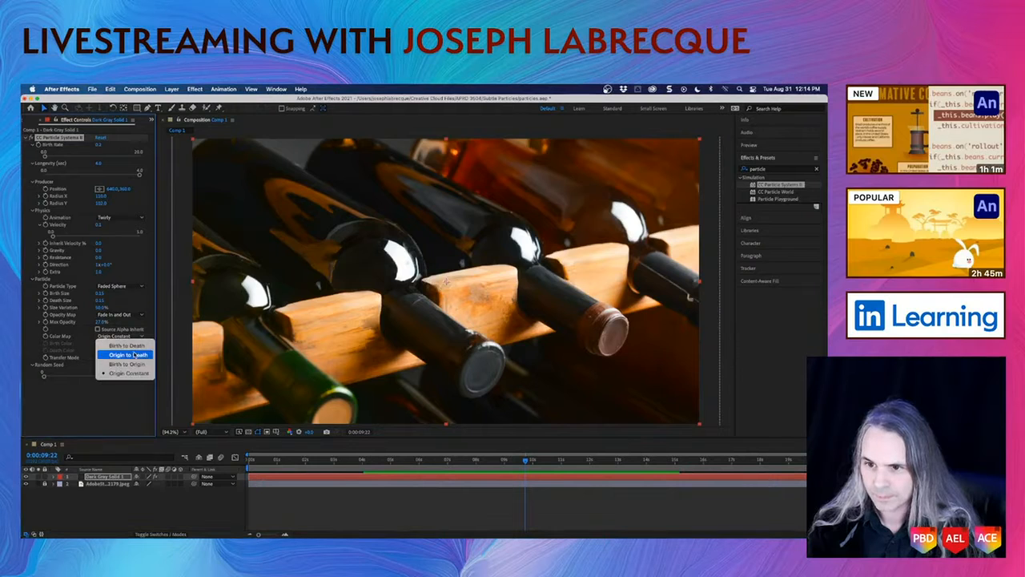
click(120, 359)
click(412, 460)
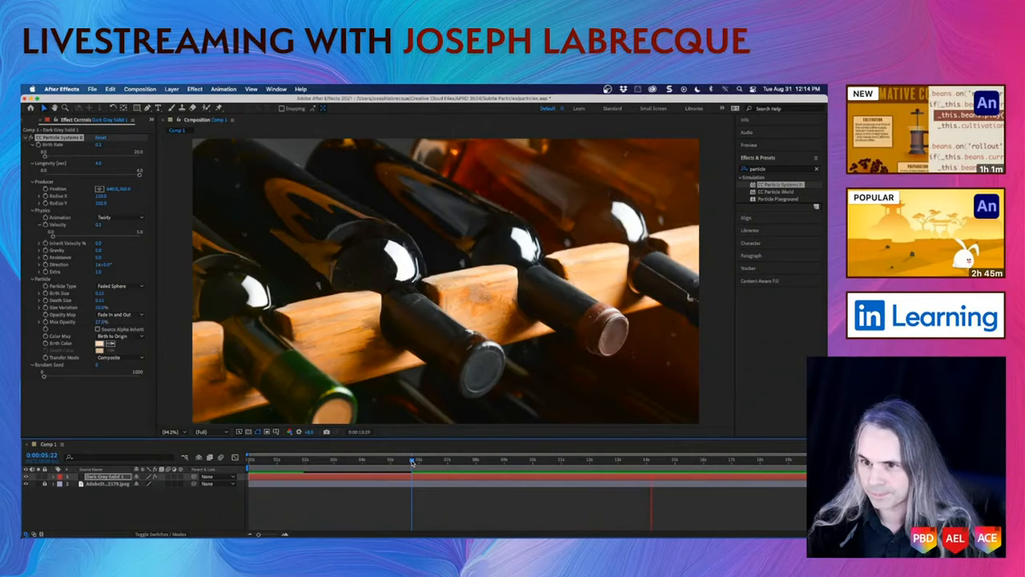
key(space)
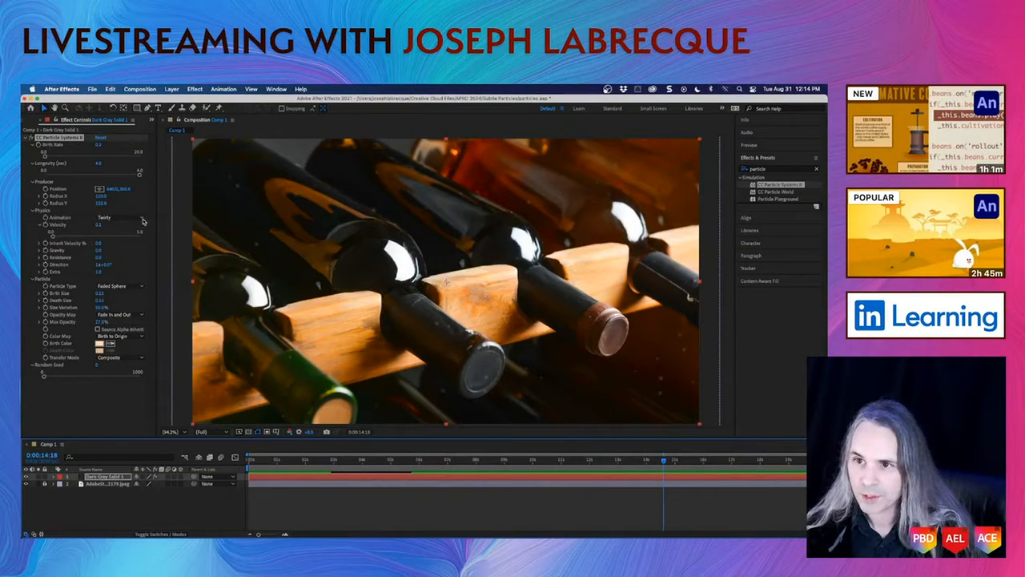
- Adjust the Producer Radius X to about 115 and Radius Y to about 119, and preview the particle spread
click(100, 196)
drag(101, 197, 107, 203)
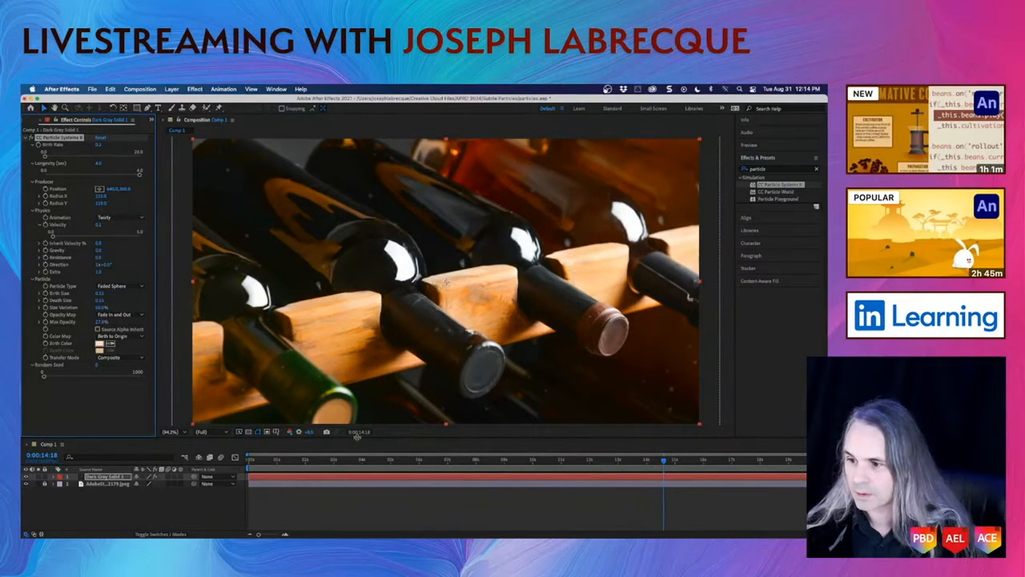
click(369, 461)
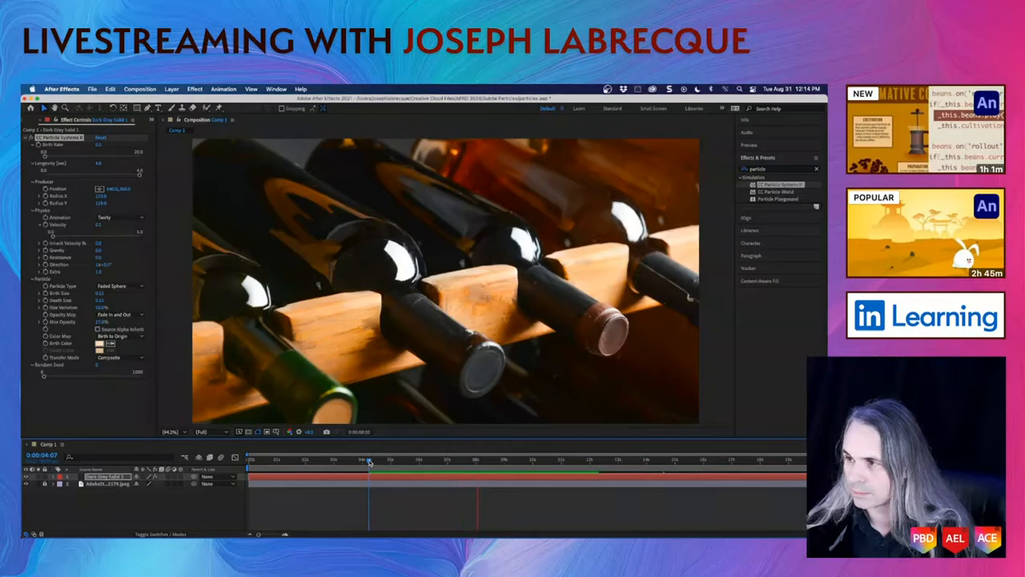
key(space)
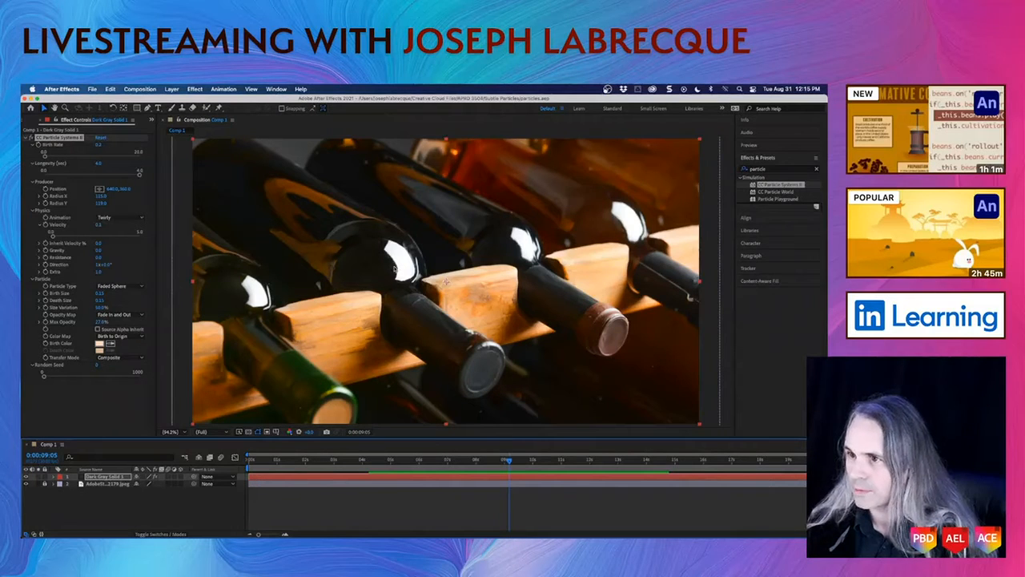
mouse_move(159, 534)
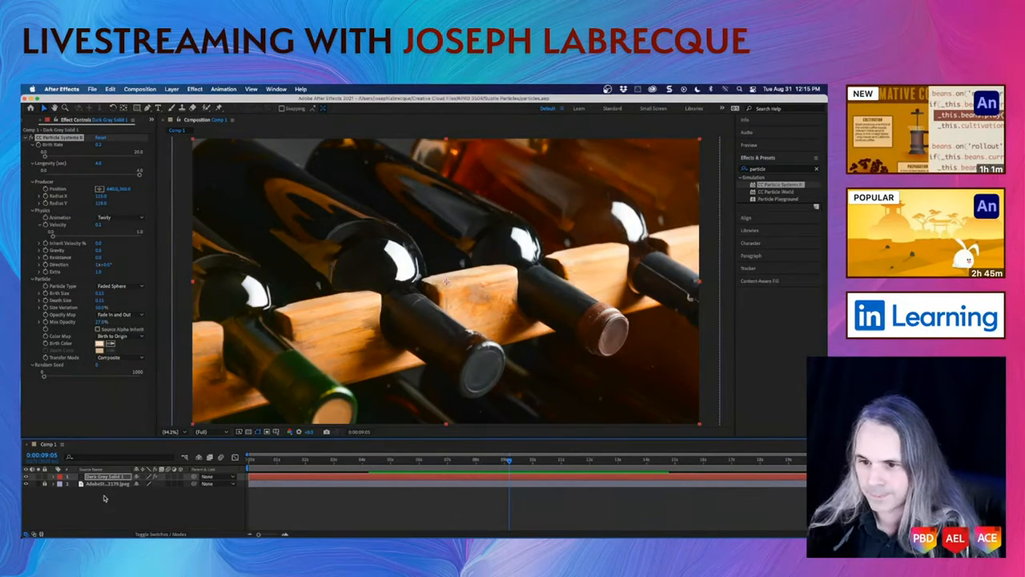
- Unlock the wine bottle photo layer beneath the particle solid
click(143, 506)
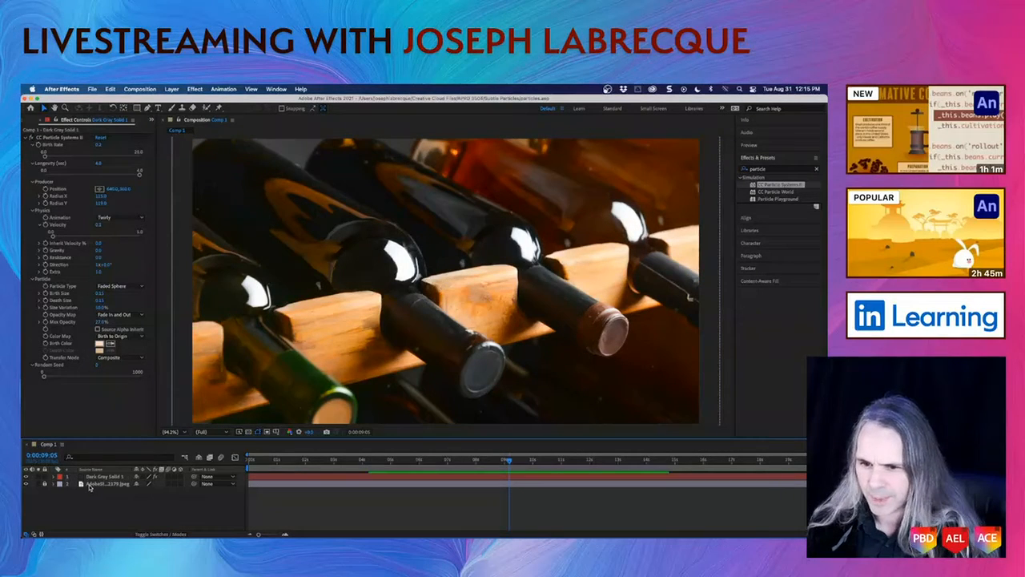
click(44, 484)
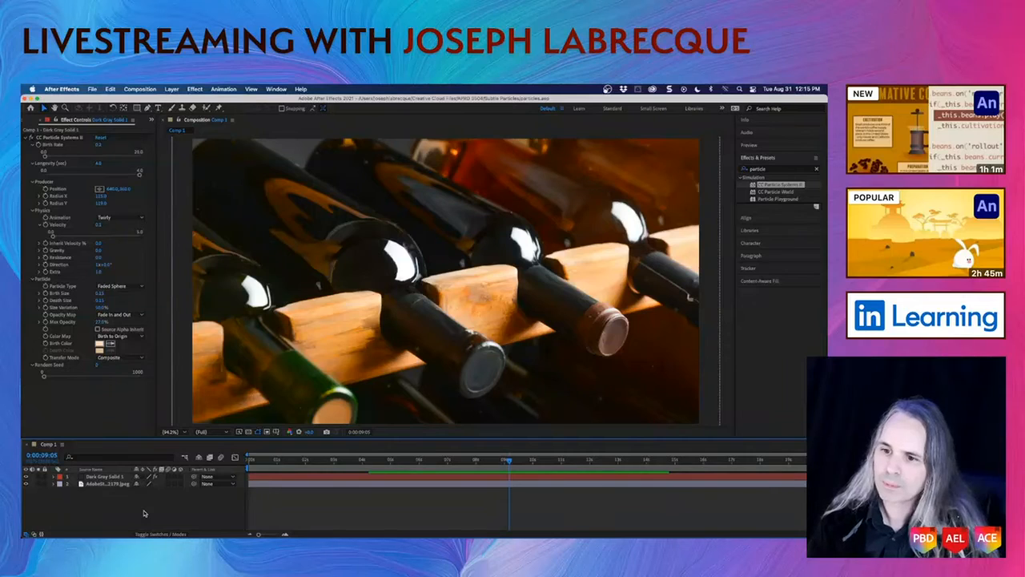
- Try viewing the composition at 100% and 50% magnification, and return it to Fit up to 100%
click(171, 432)
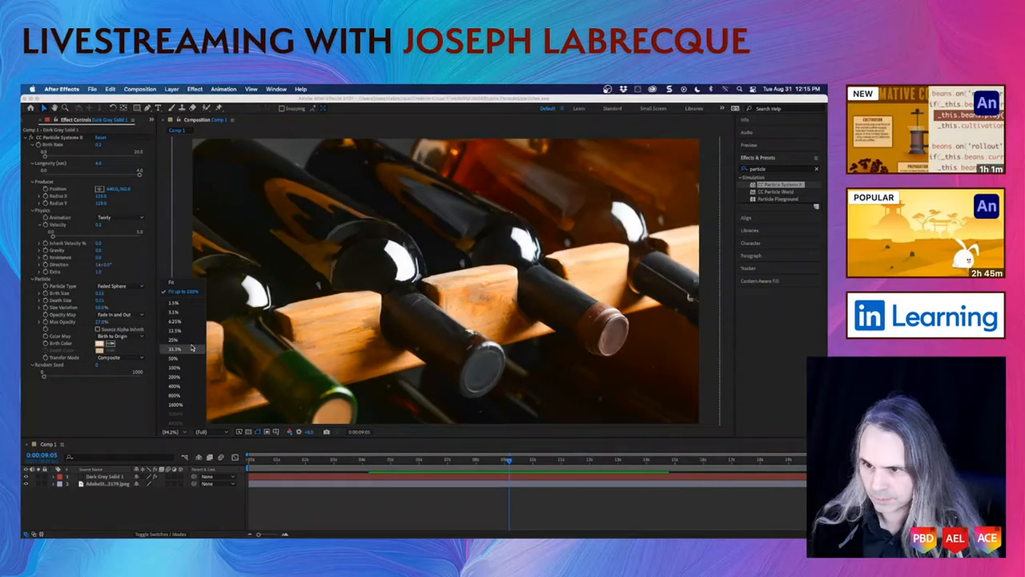
click(179, 366)
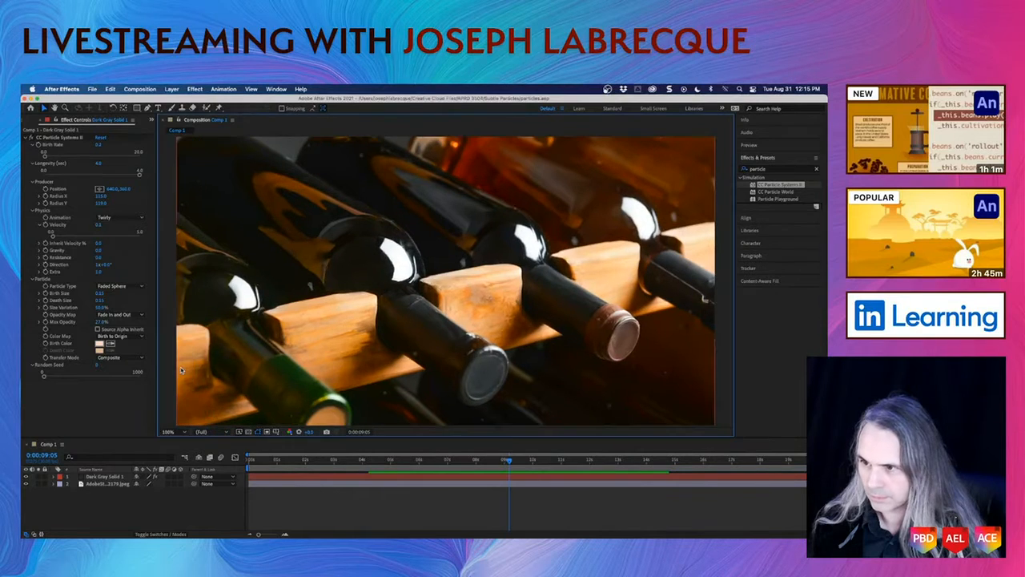
click(171, 432)
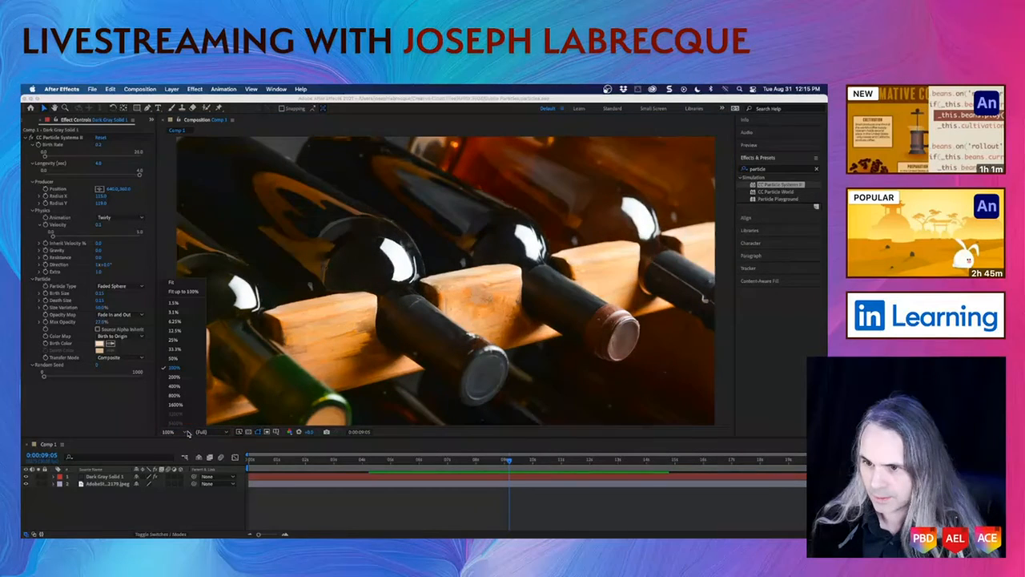
click(184, 359)
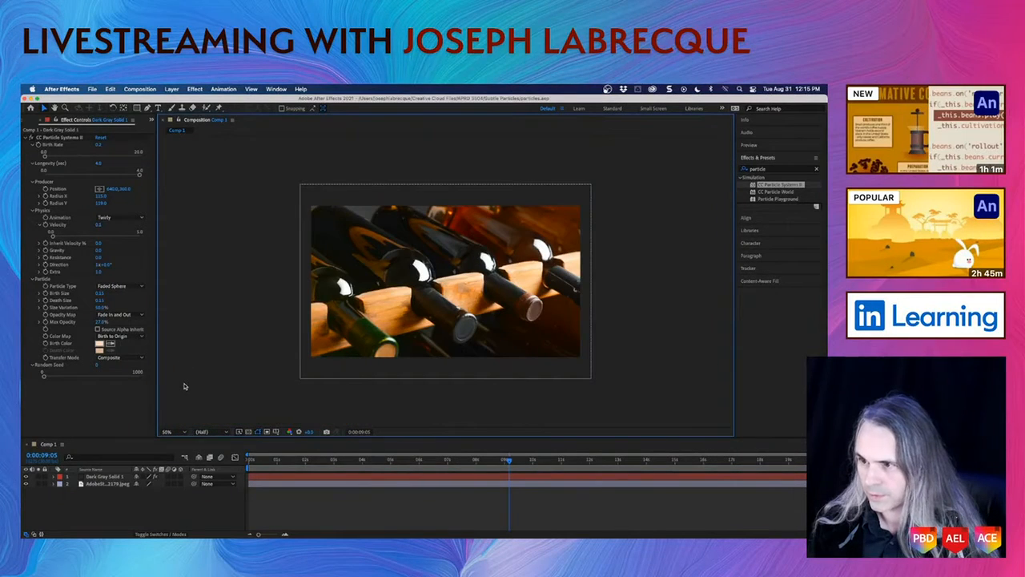
click(171, 433)
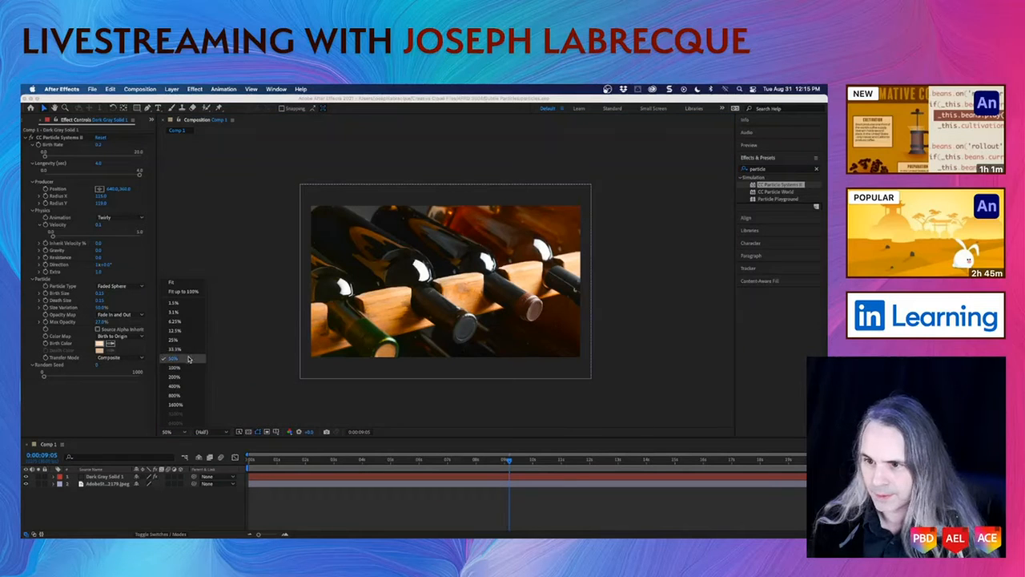
click(246, 370)
click(171, 432)
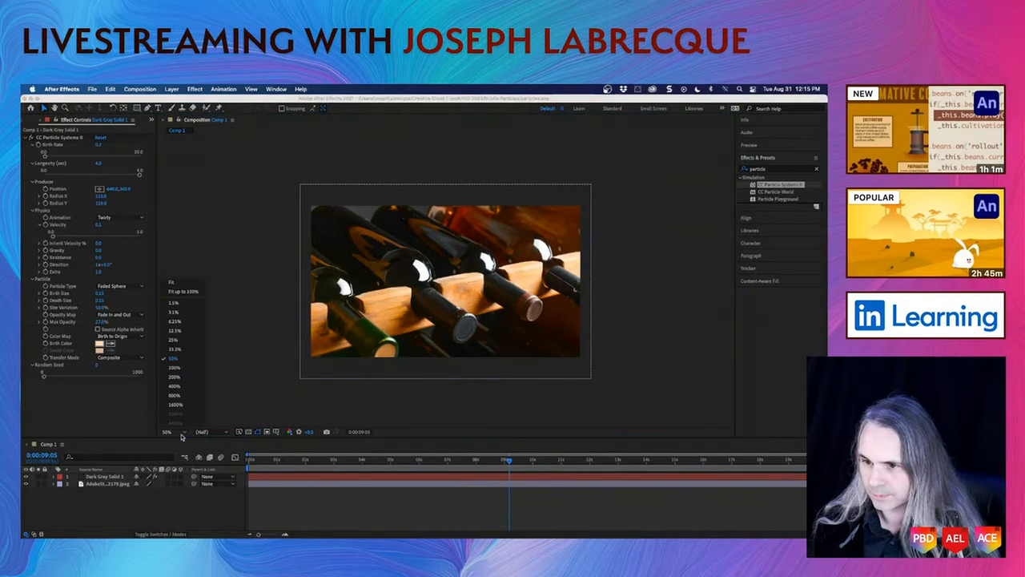
click(198, 292)
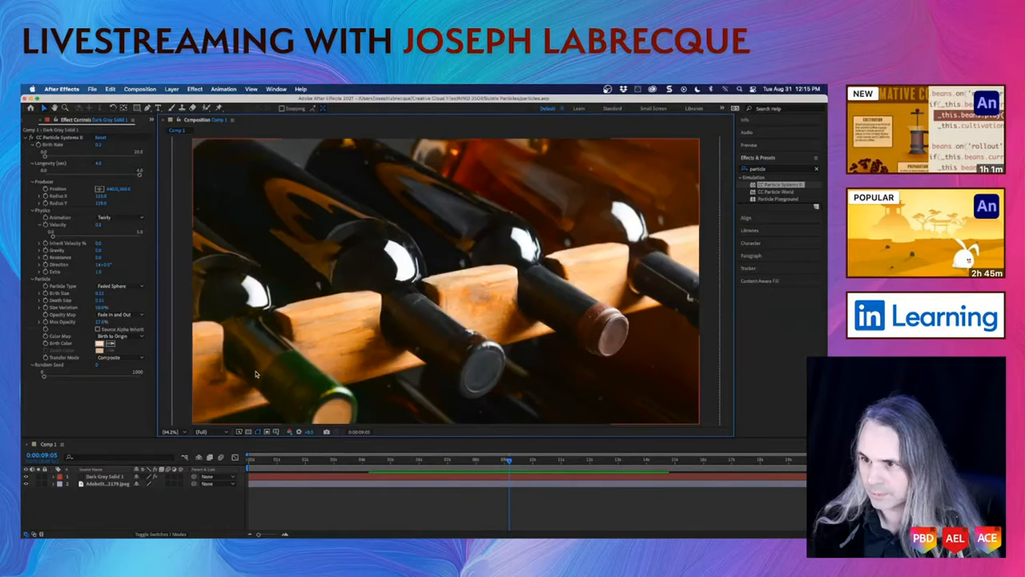
- Preview the particles from about the five-second mark, and select the wine bottle photo layer
click(392, 460)
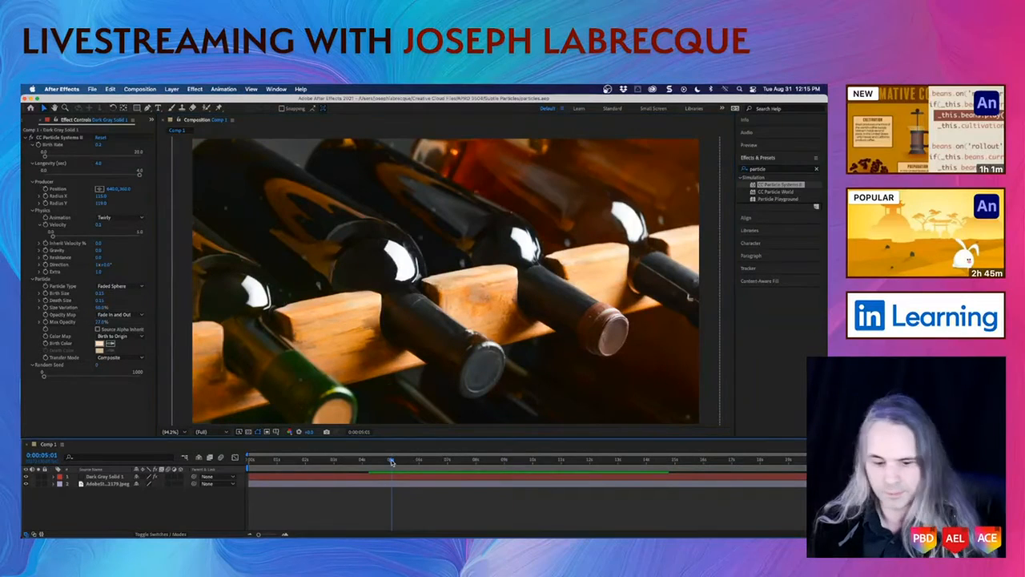
key(space)
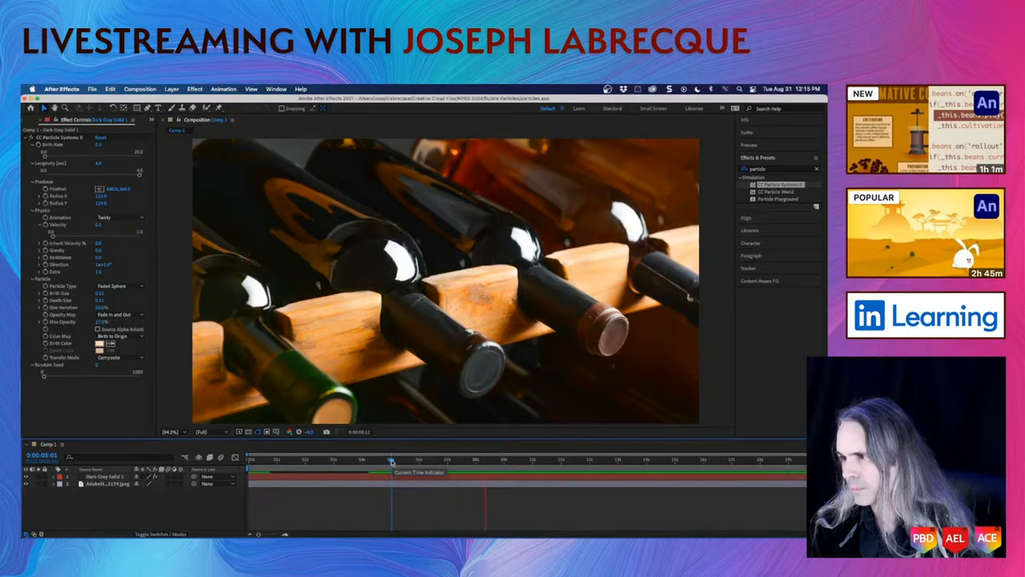
key(space)
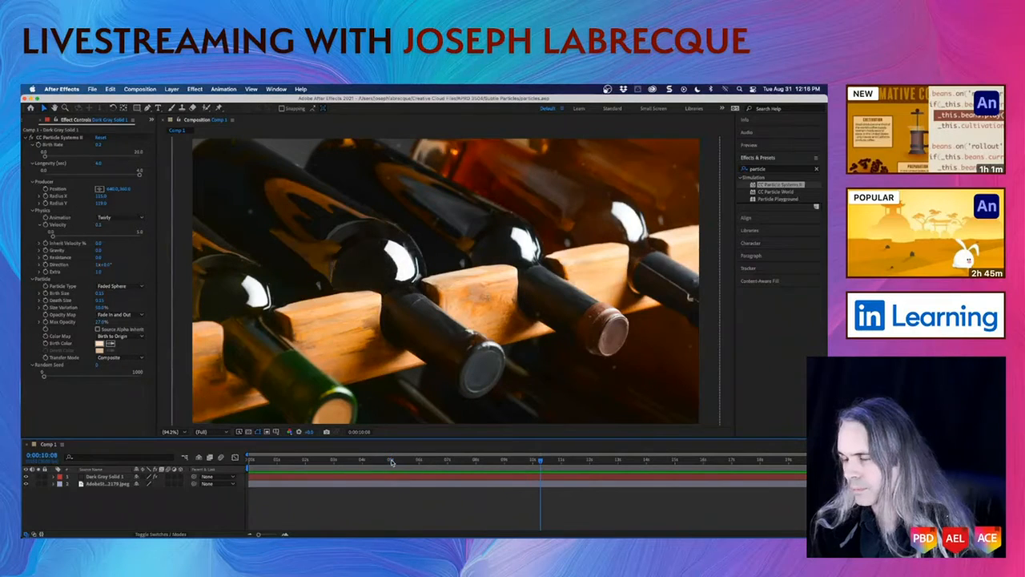
click(108, 484)
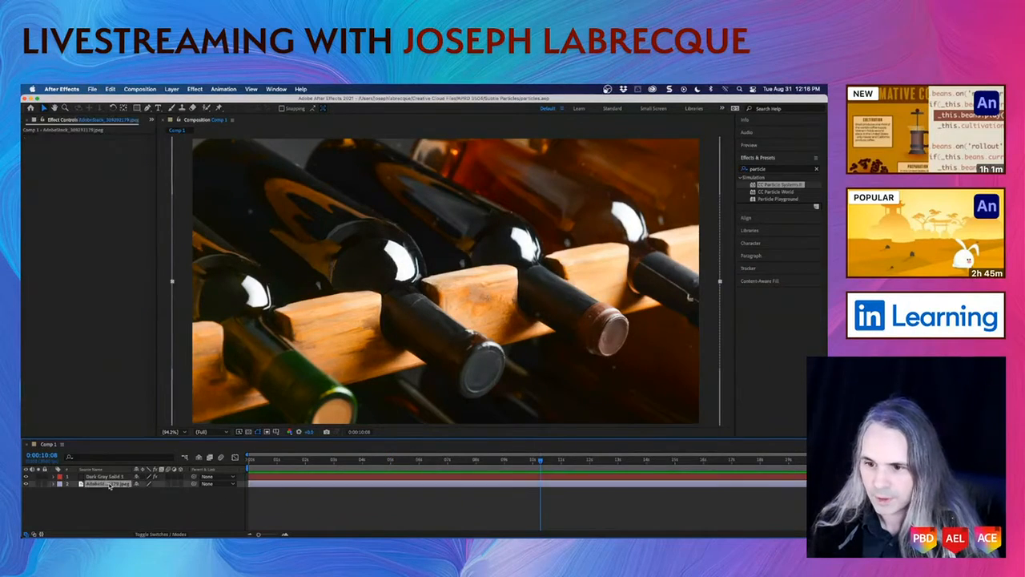
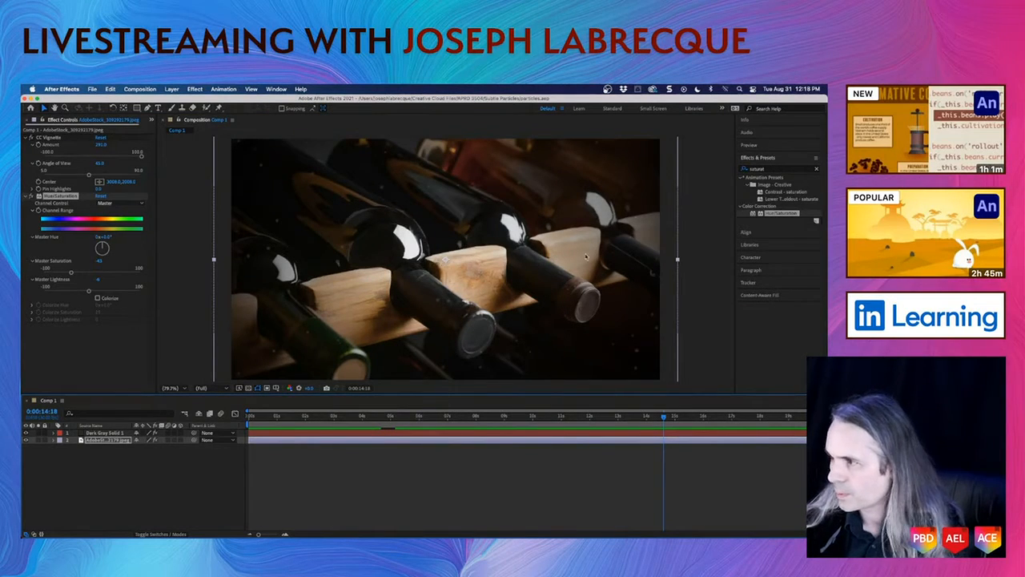
- Shift the photo's Master Hue slightly toward yellow in the Hue/Saturation effect, and preview the result
click(101, 360)
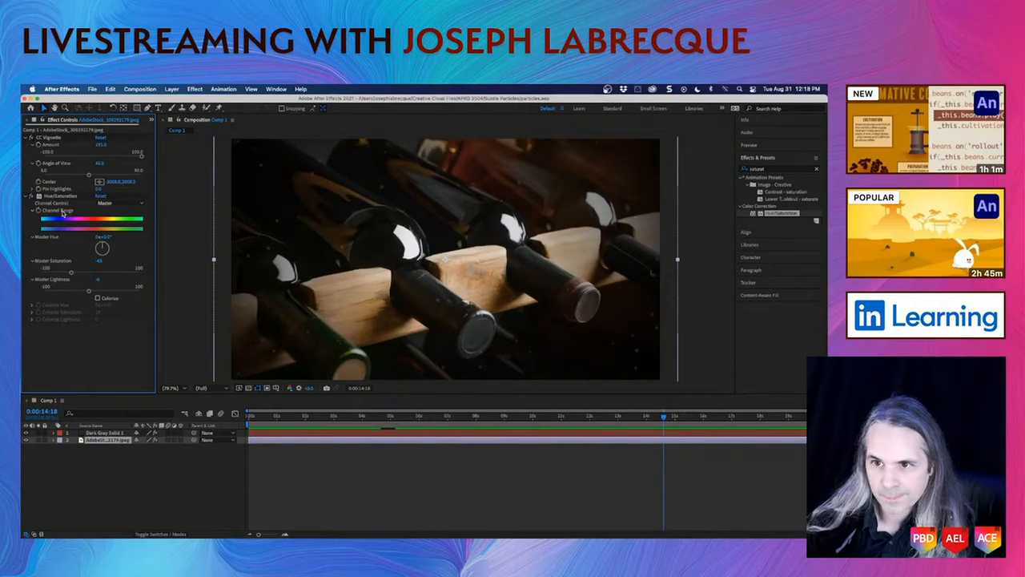
mouse_move(103, 246)
mouse_down()
mouse_move(104, 268)
mouse_move(105, 234)
mouse_up()
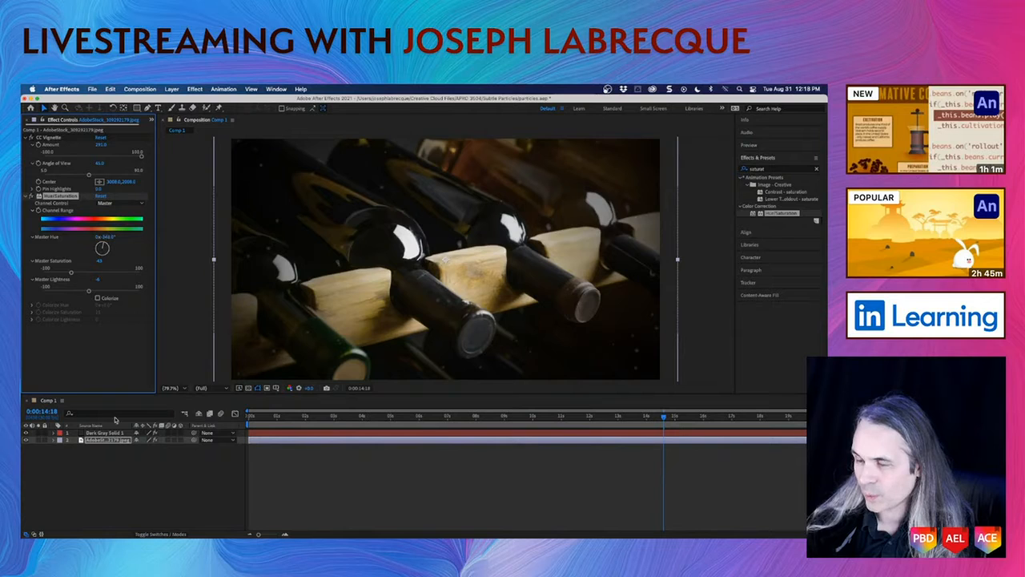
key(space)
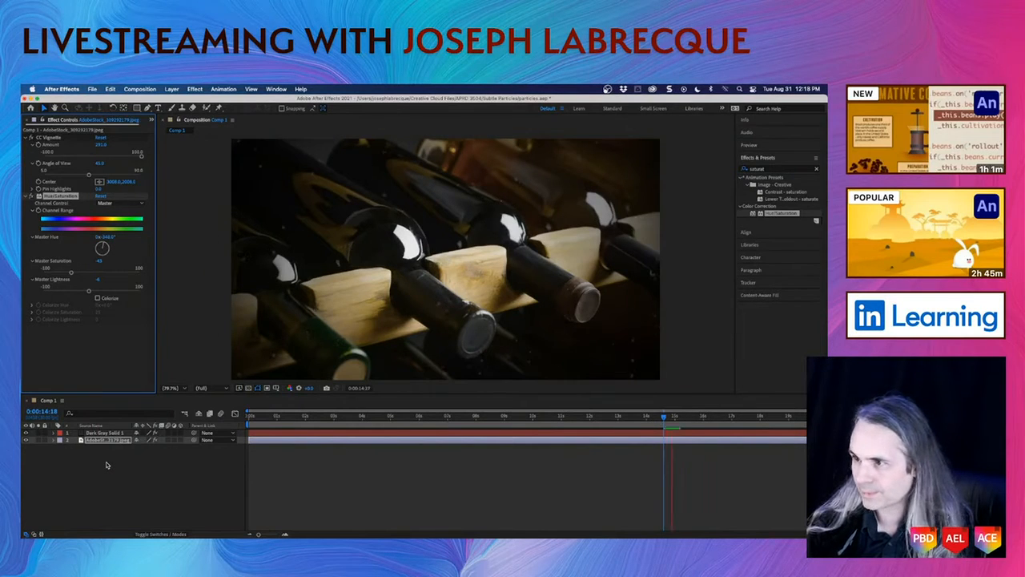
key(space)
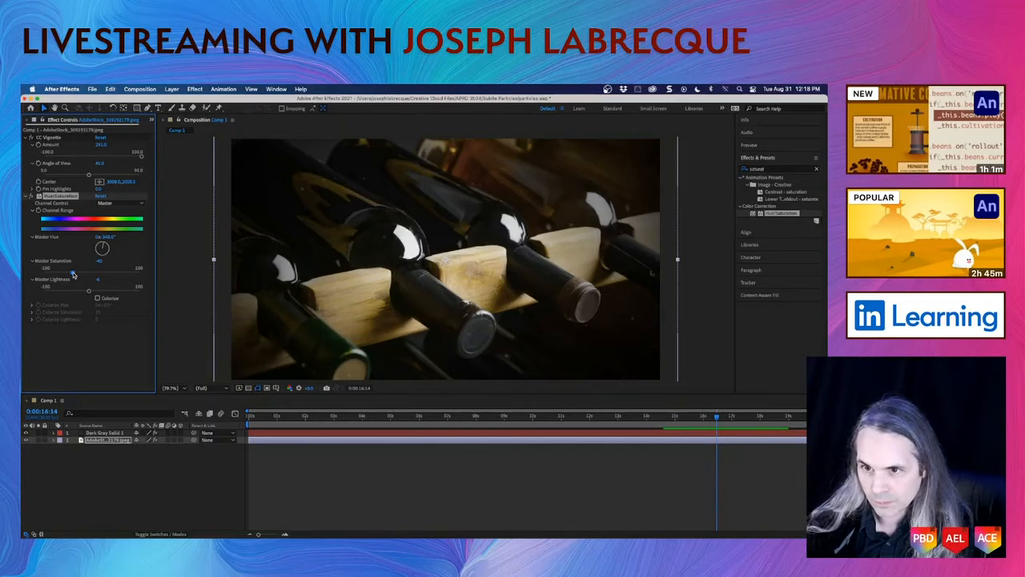
- Lower the photo's Master Saturation to about -56, and preview the composition from about the four-second mark
mouse_move(73, 274)
mouse_down()
mouse_move(92, 272)
mouse_move(66, 273)
mouse_up()
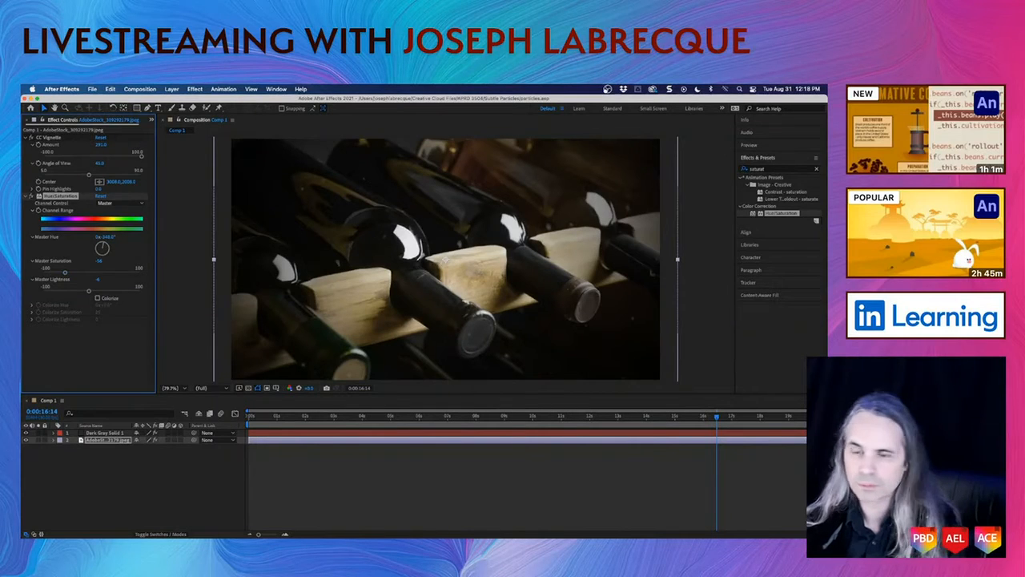
click(360, 418)
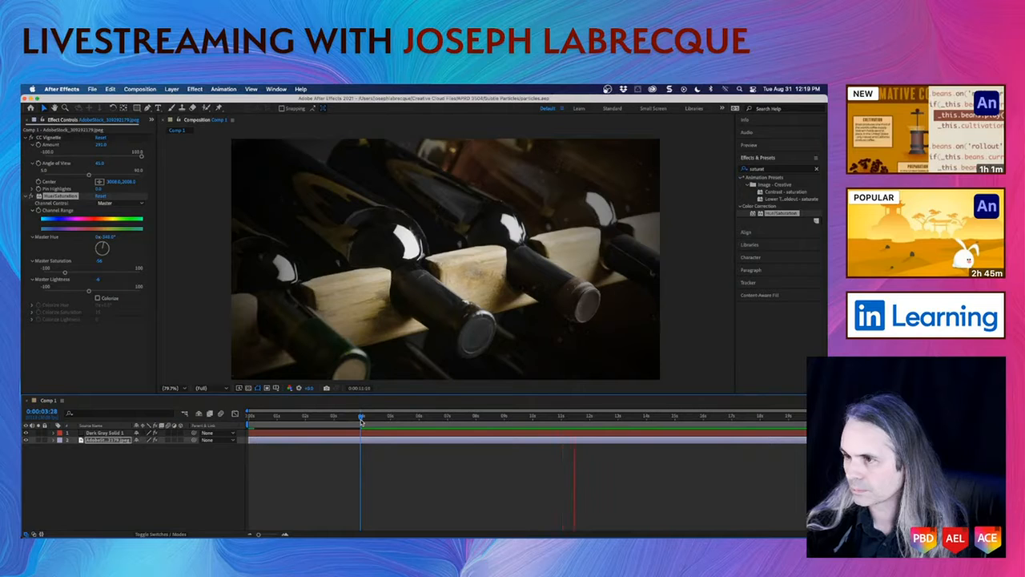
key(space)
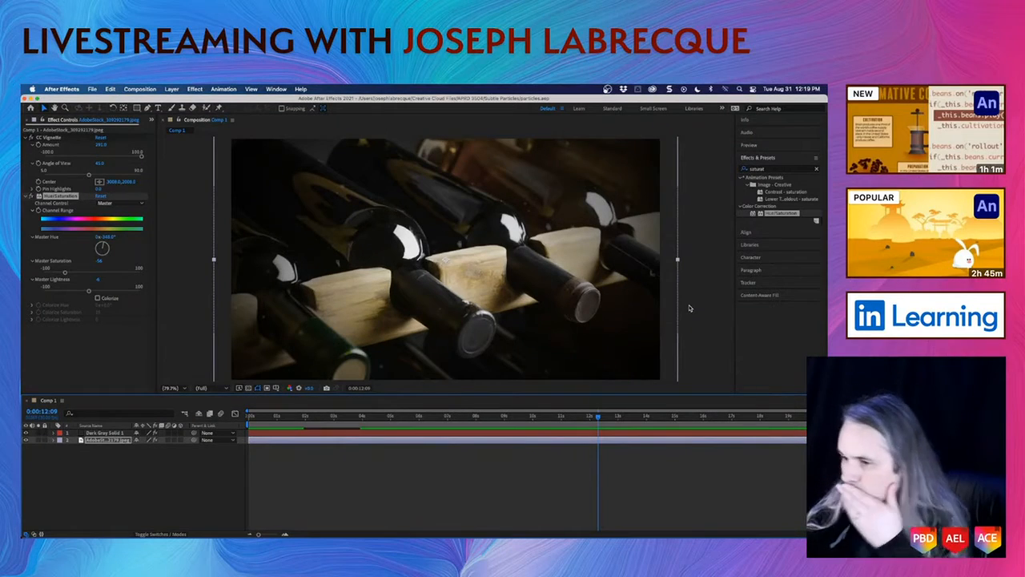
- Turn the particle solid and the photo into 3D layers, and preview from about the seven-and-a-half-second mark
drag(456, 422, 291, 417)
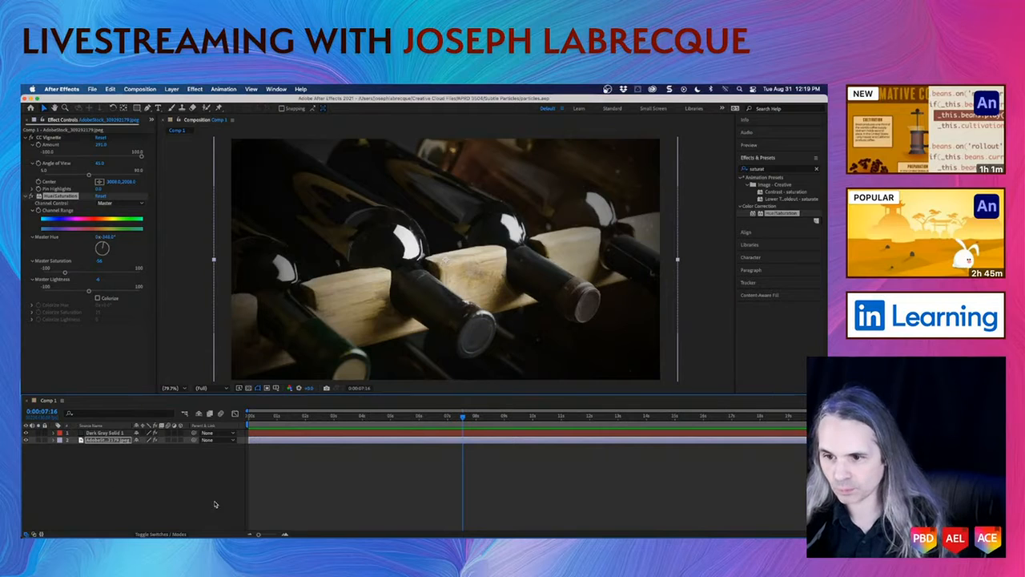
click(180, 435)
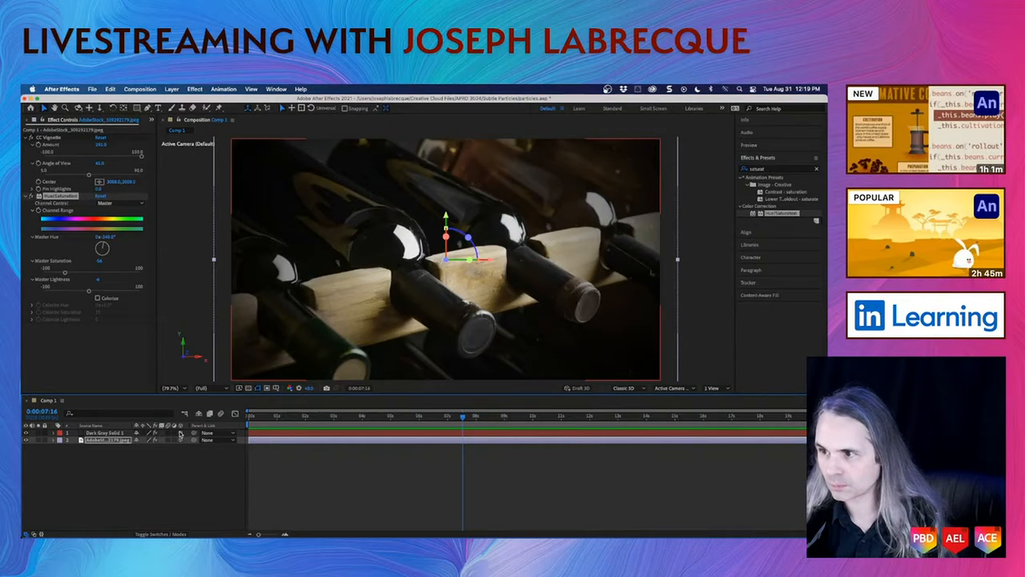
key(space)
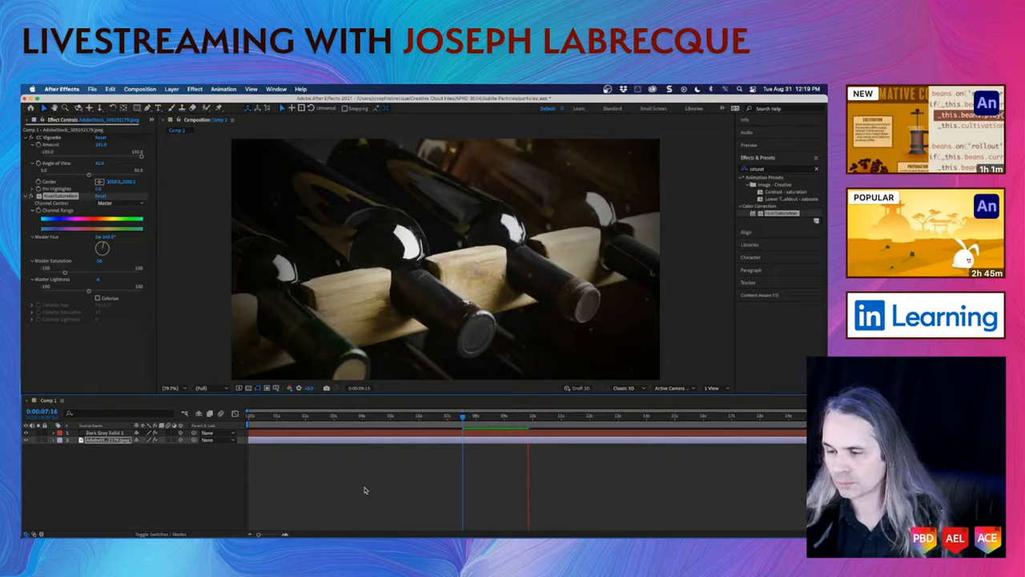
key(space)
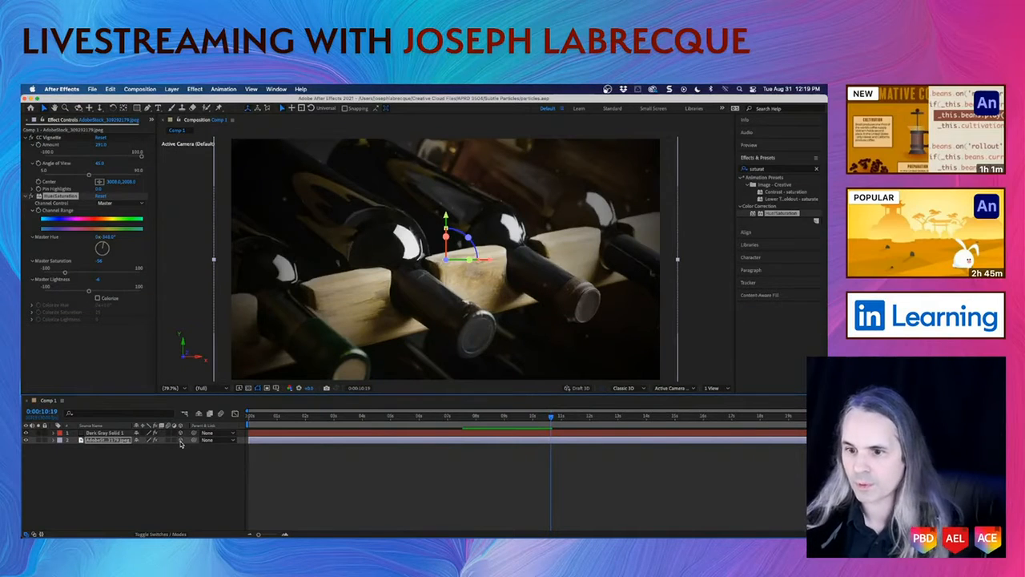
- Try rotating the photo layer slightly around its Y axis in 3D, and undo the rotation
click(83, 440)
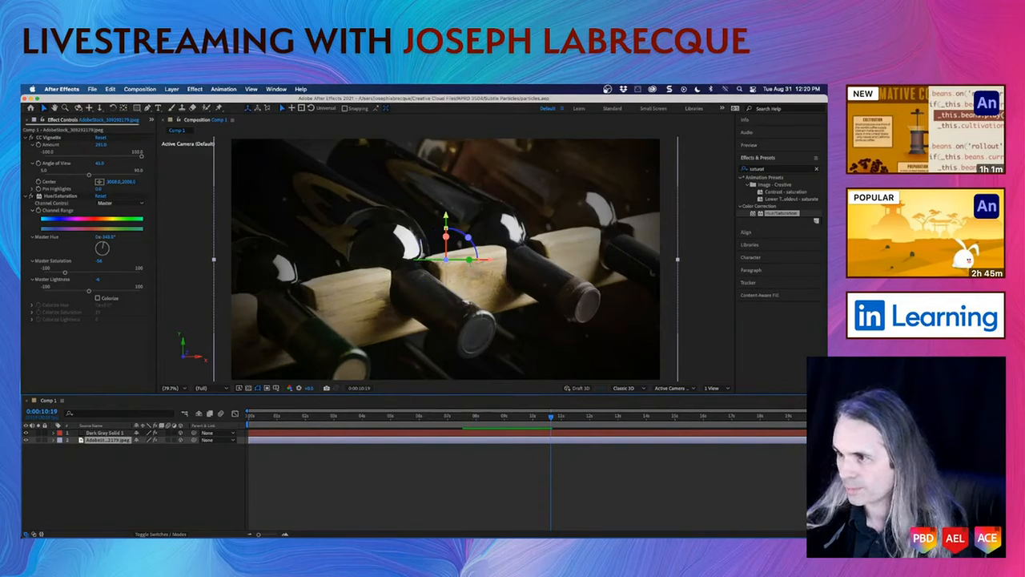
mouse_move(469, 259)
mouse_down()
mouse_move(437, 261)
mouse_move(460, 259)
mouse_up()
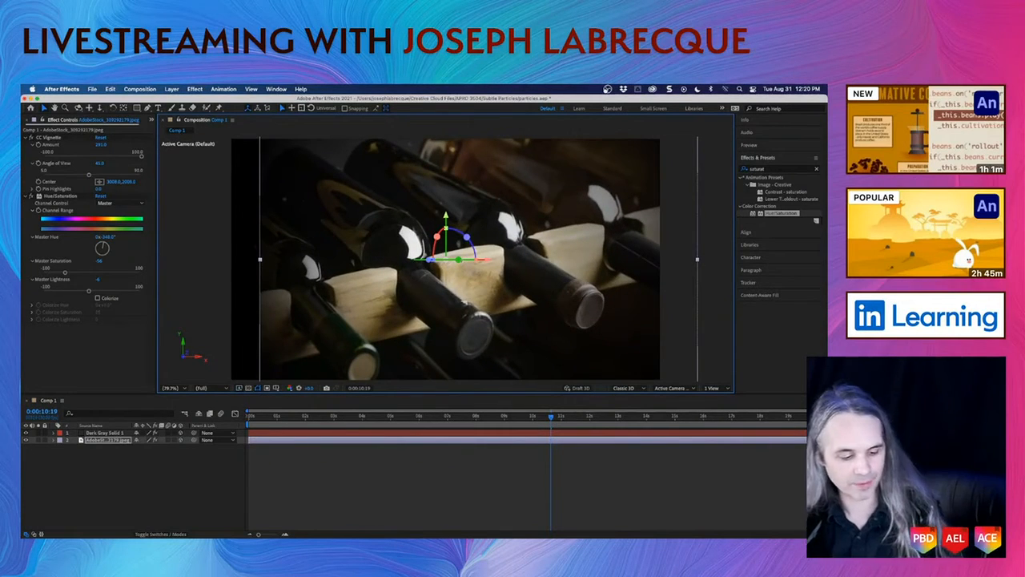
key(super+z)
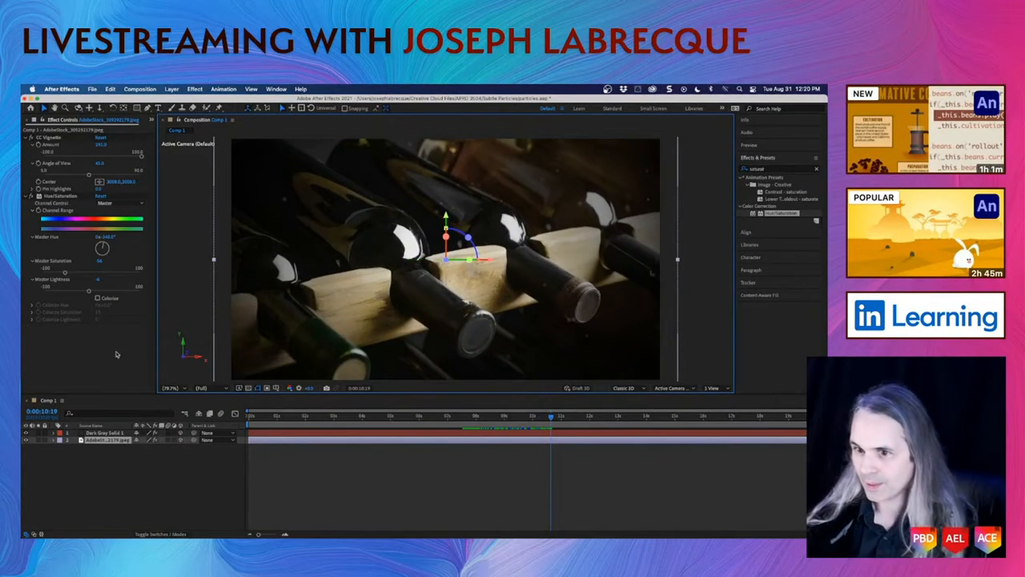
- Add a new light to the composition with the Parallel light type and Smooth falloff
click(80, 496)
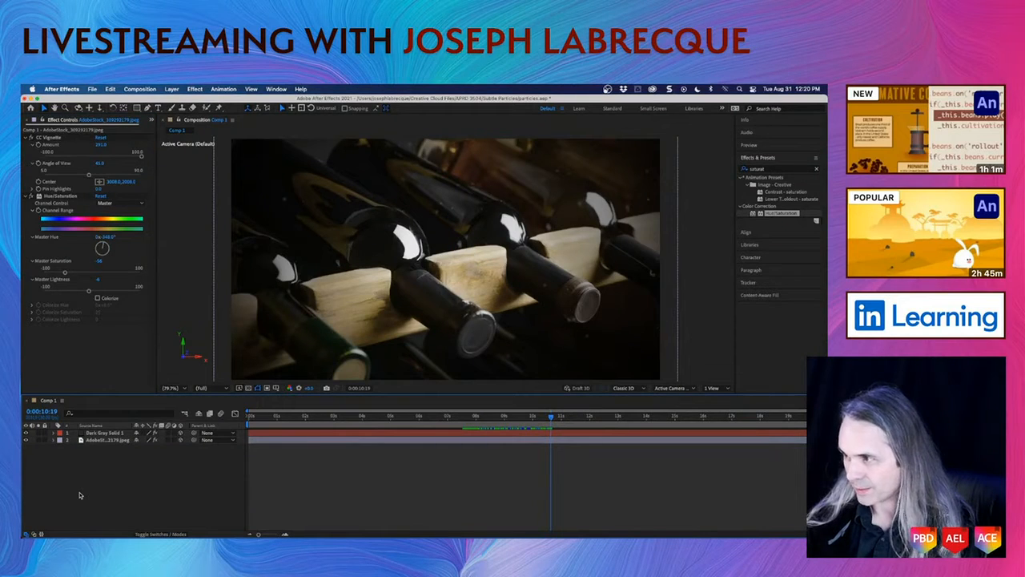
right_click(93, 497)
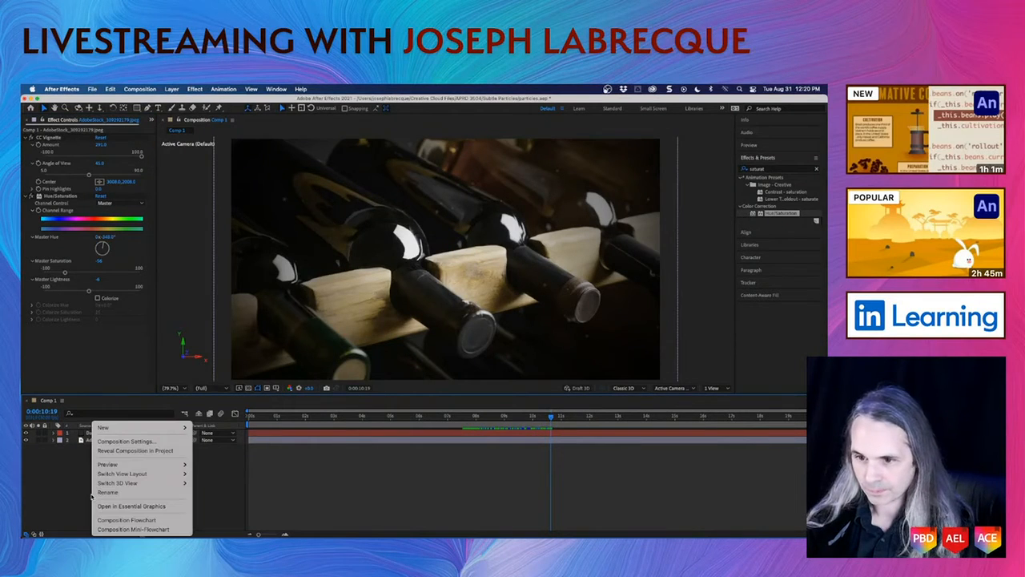
mouse_move(158, 430)
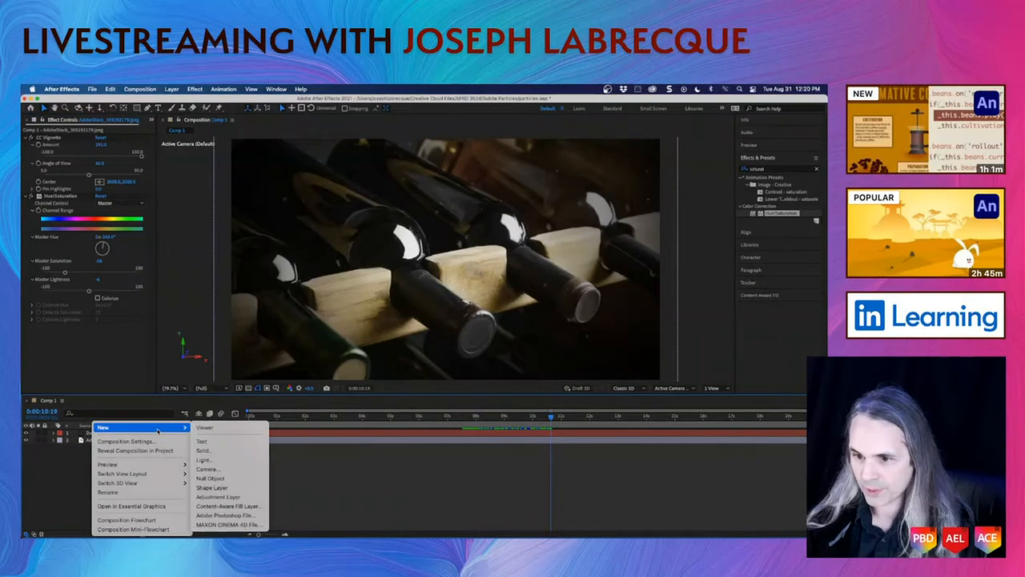
click(223, 462)
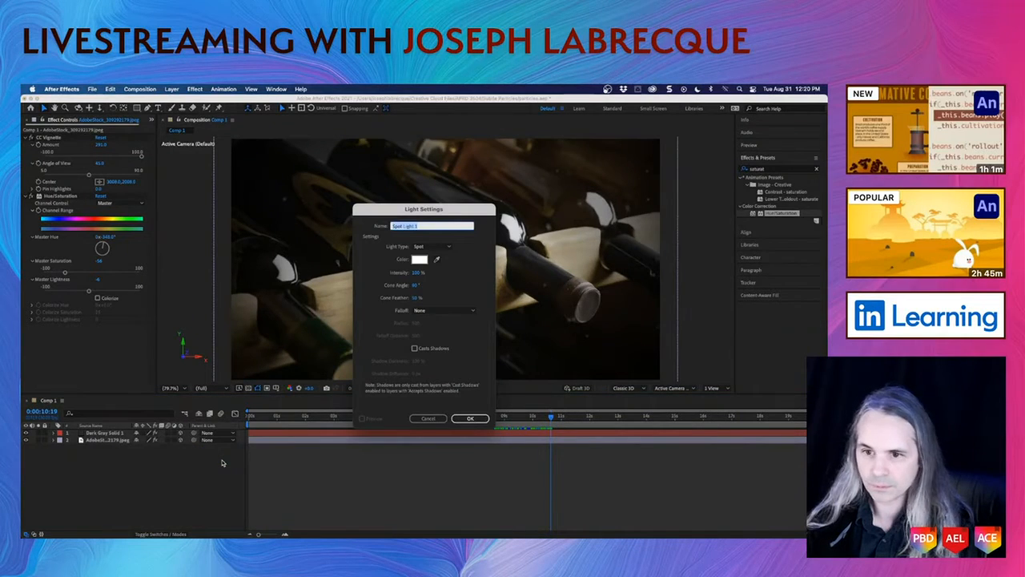
click(437, 246)
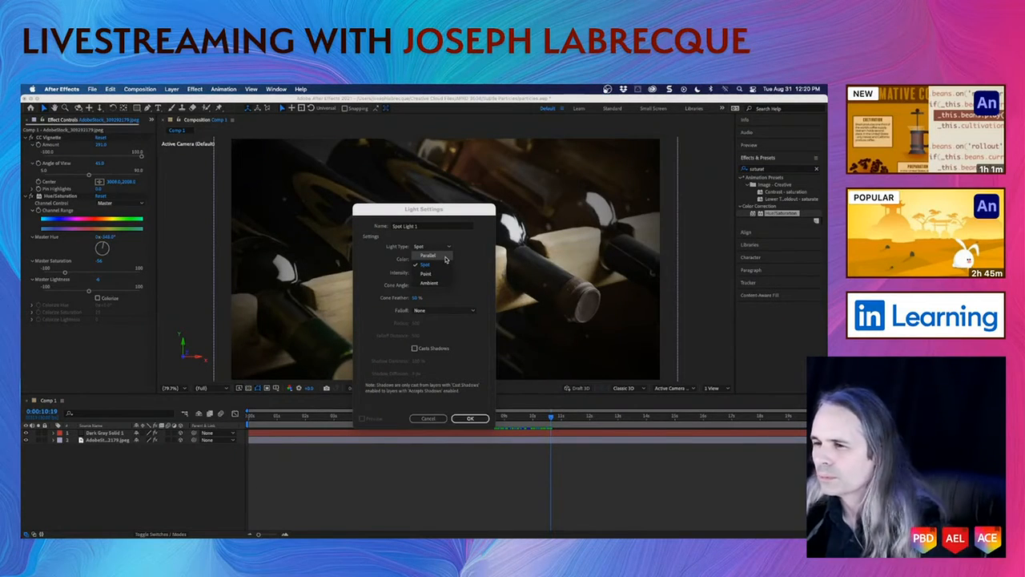
click(445, 256)
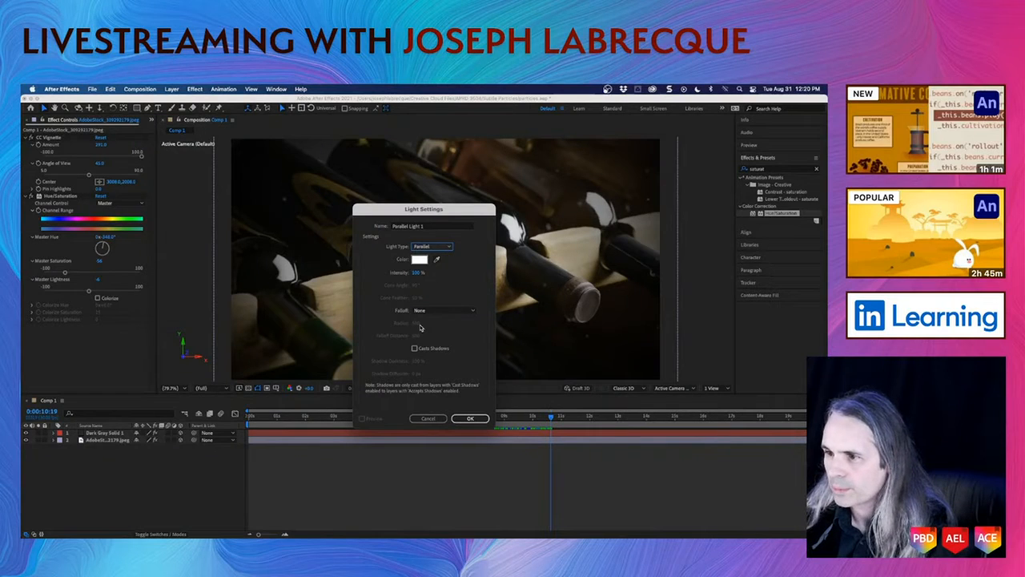
click(470, 311)
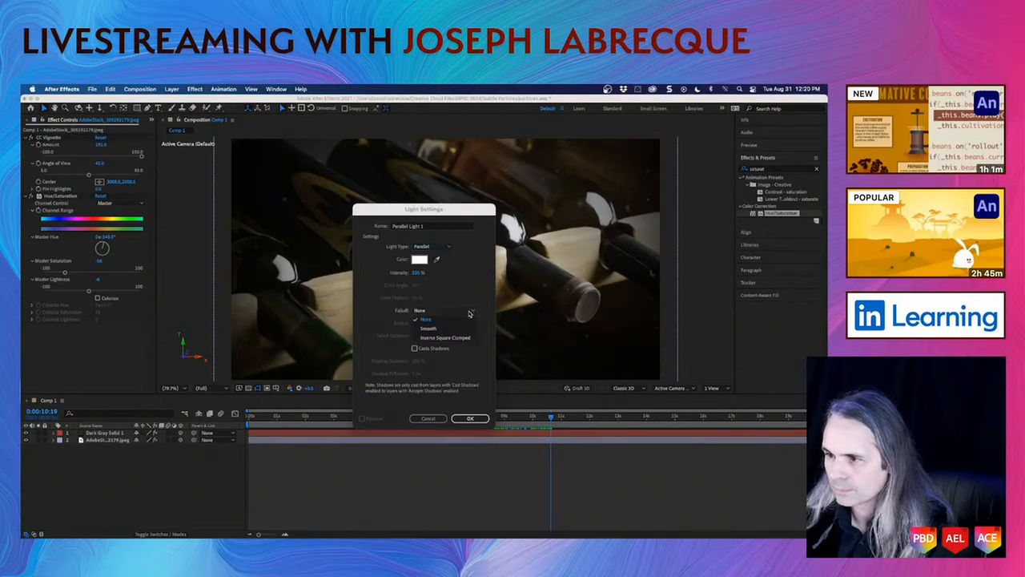
click(433, 327)
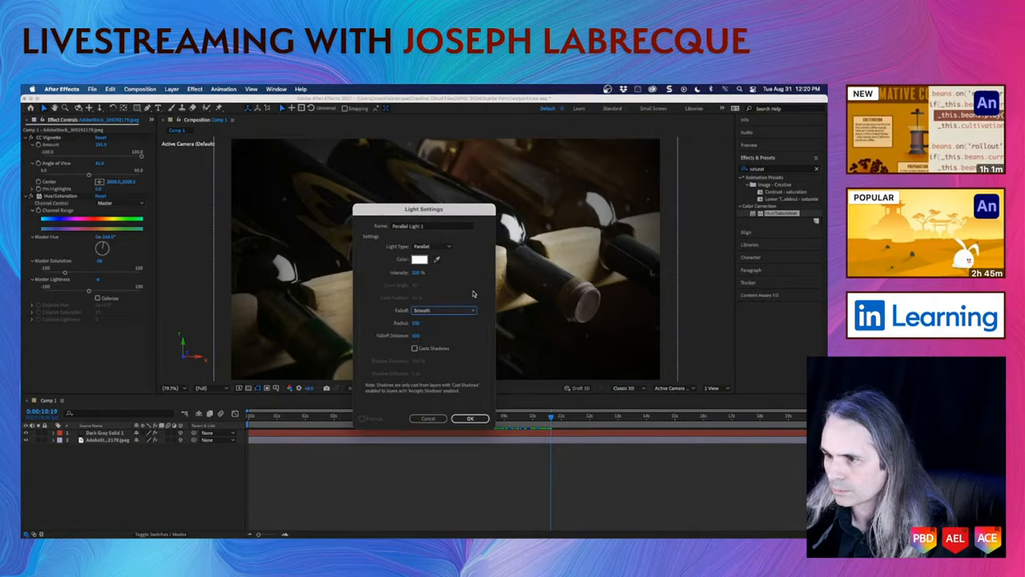
click(470, 418)
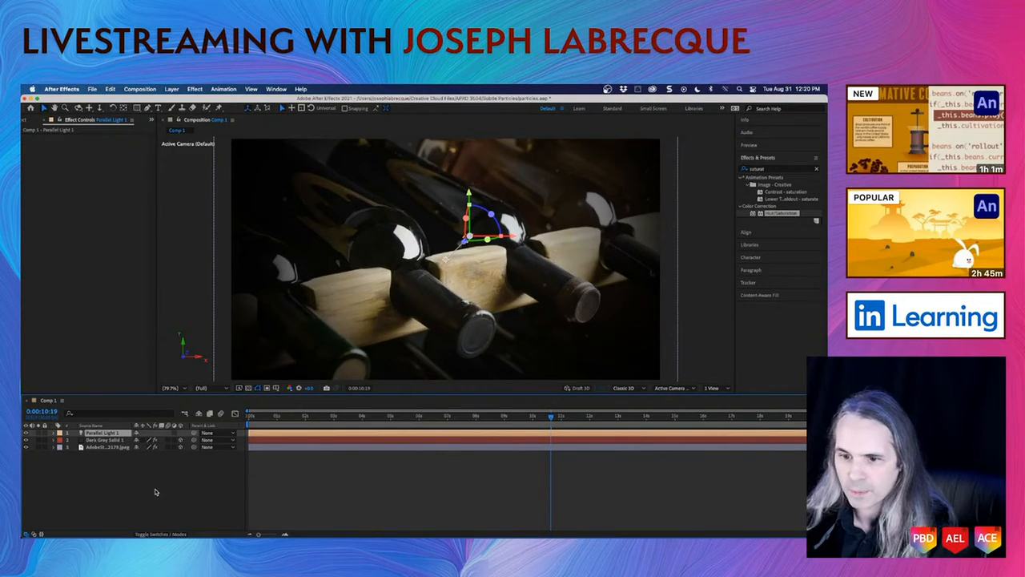
- Move the parallel light slightly left and upward over the photo, and preview from about the five-second mark
click(445, 259)
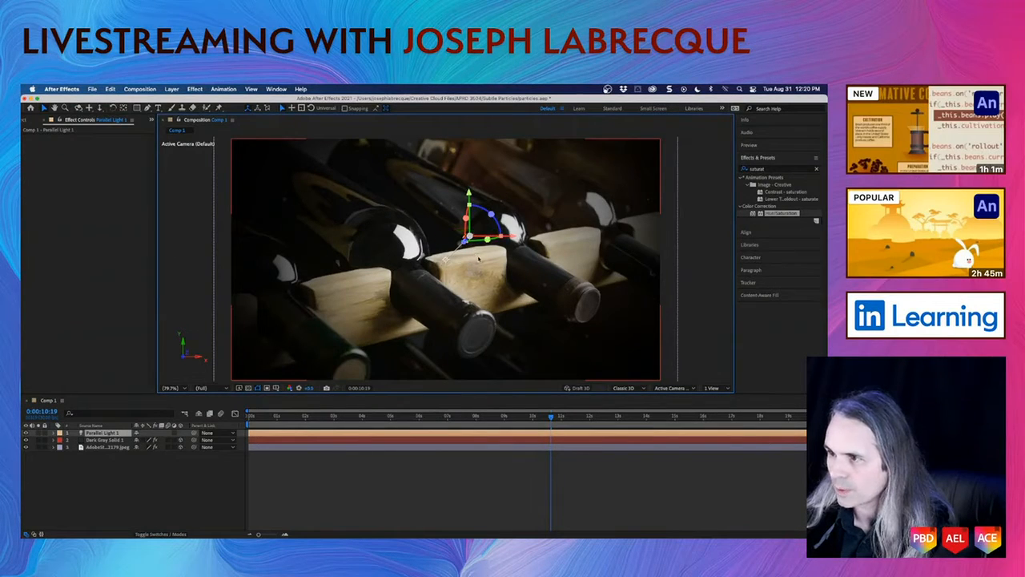
drag(445, 260, 468, 232)
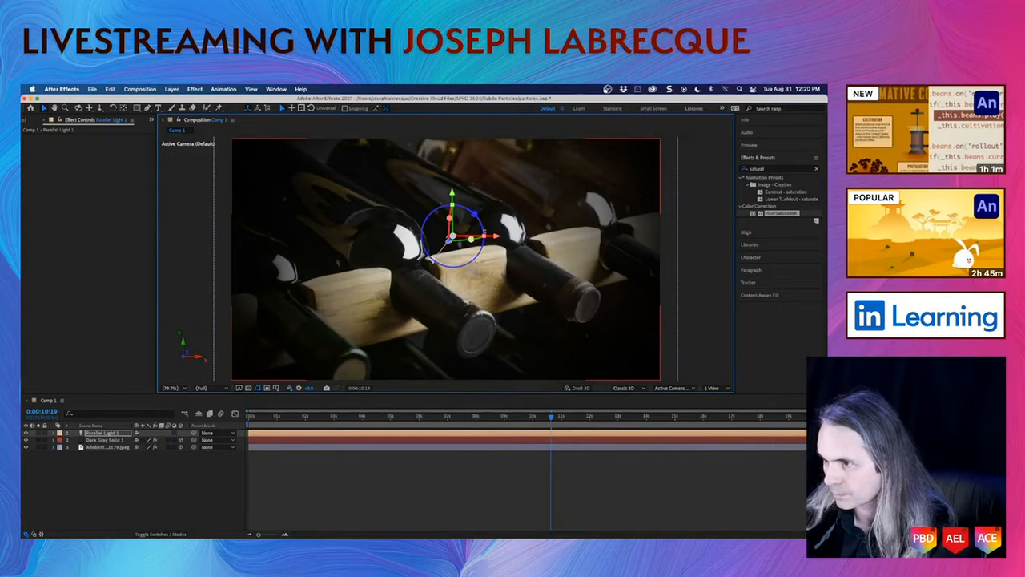
drag(453, 197, 456, 175)
click(385, 416)
key(space)
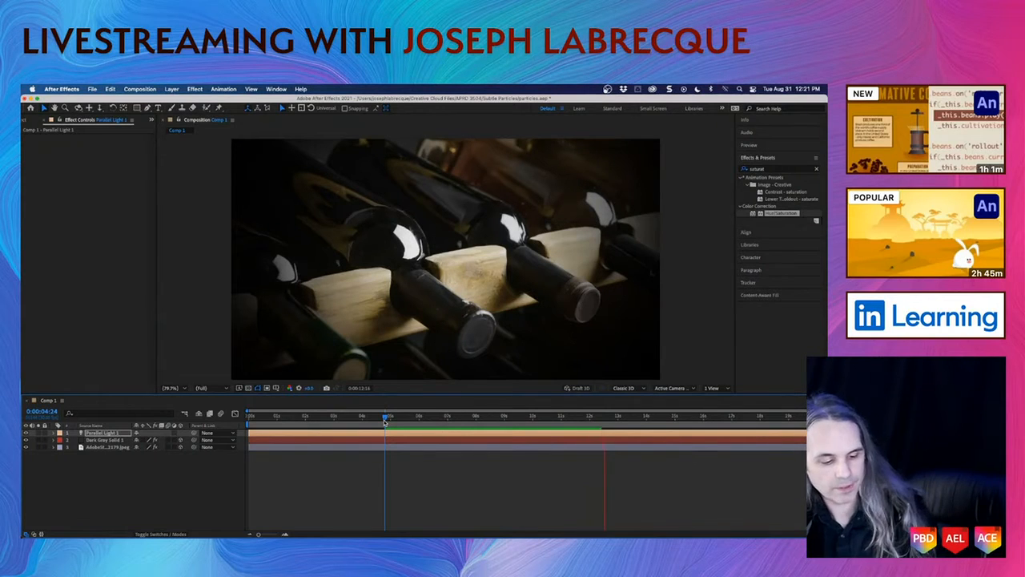
key(space)
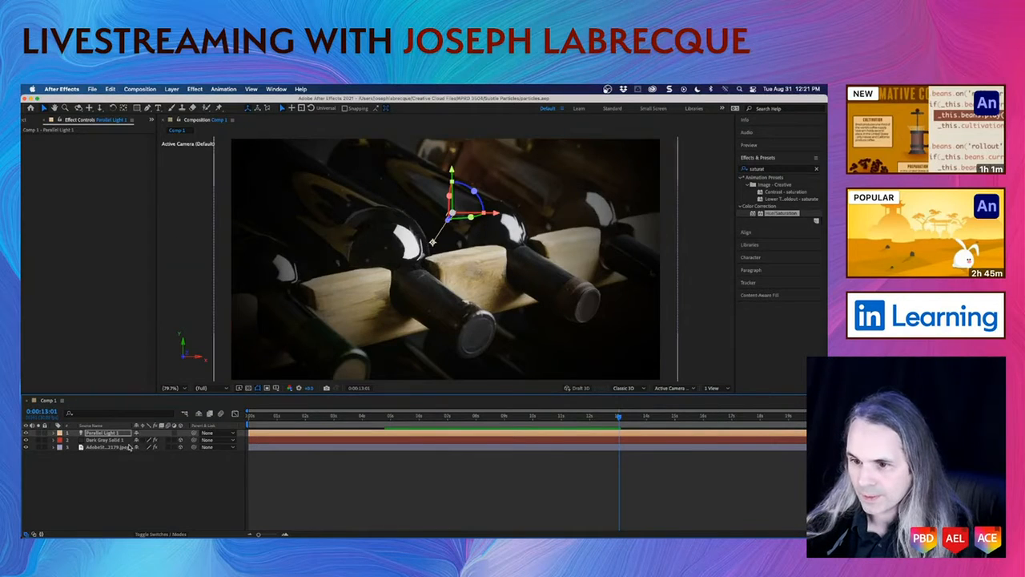
- Change the parallel light's color from white to a strongly saturated orange in its light options
click(53, 432)
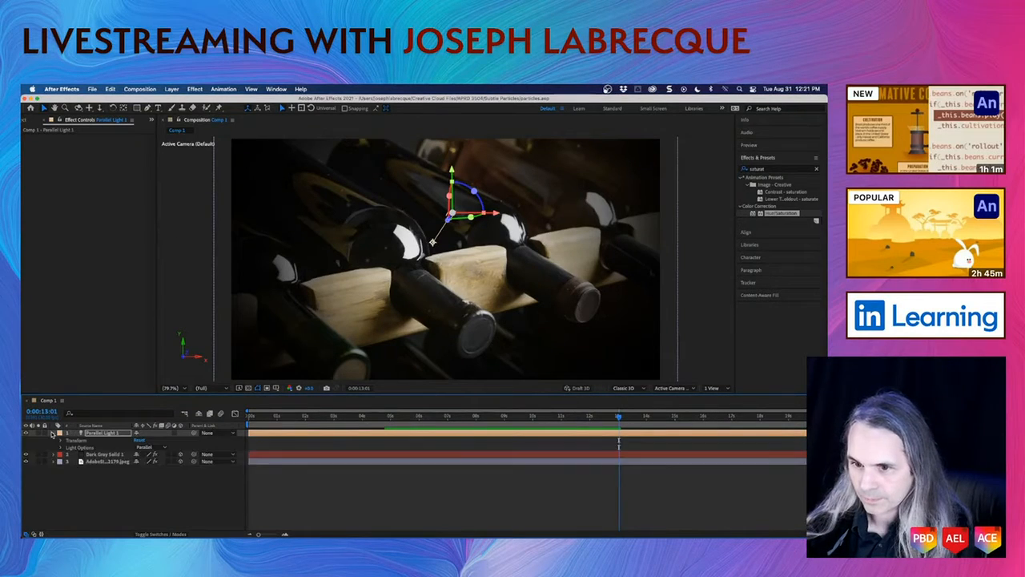
click(60, 447)
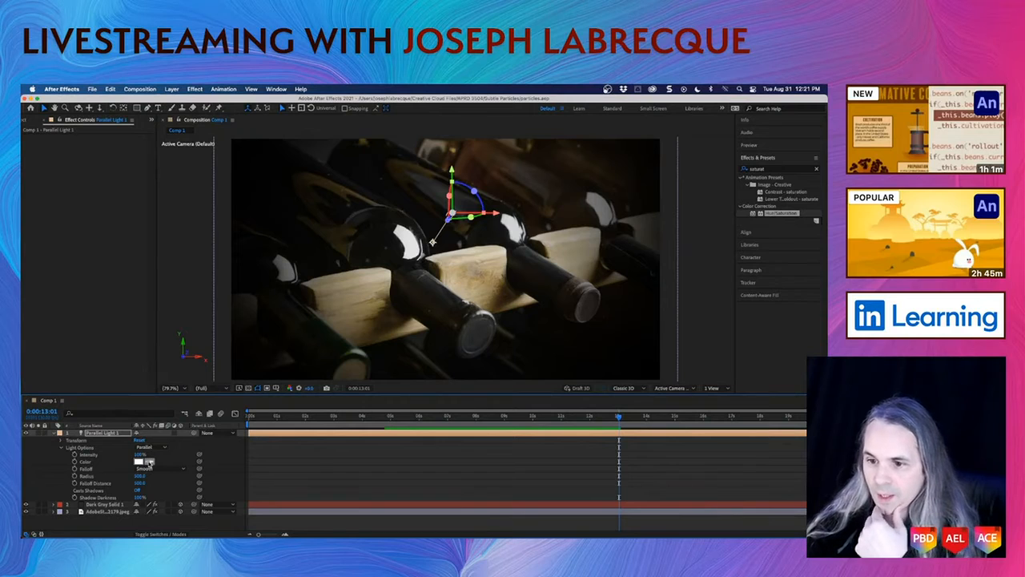
click(141, 461)
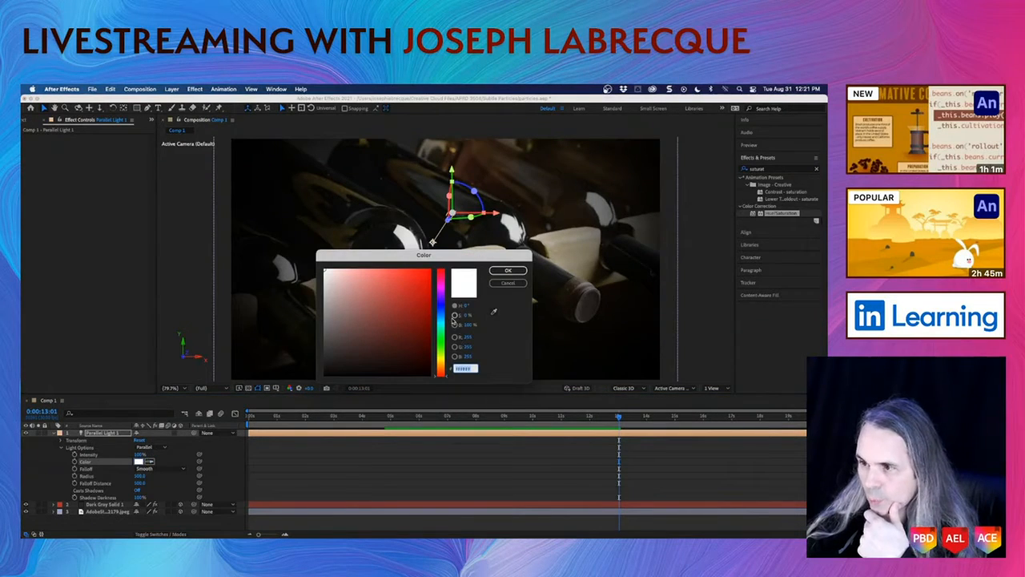
drag(441, 374, 442, 370)
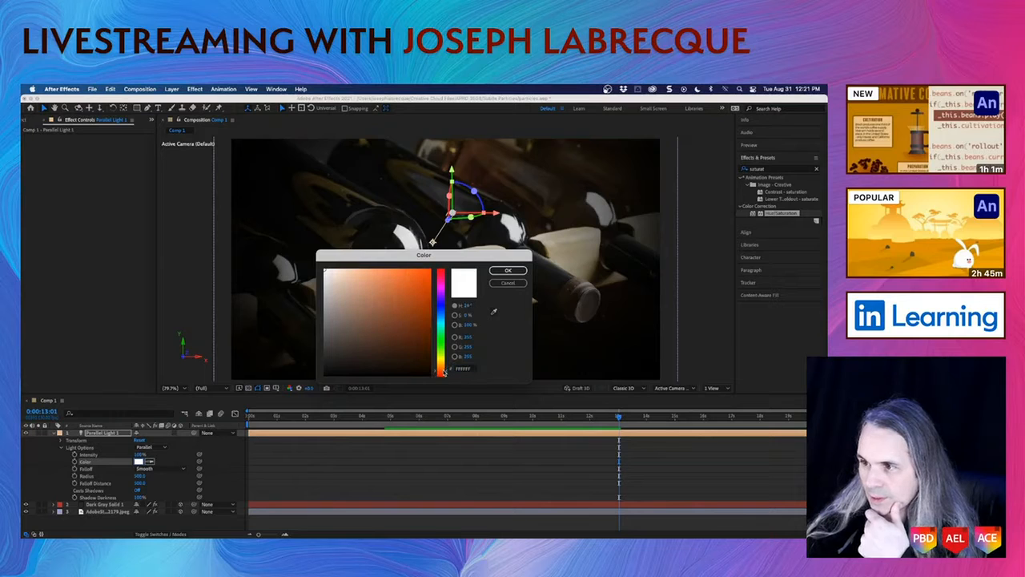
drag(431, 282, 430, 274)
drag(442, 373, 443, 369)
click(508, 270)
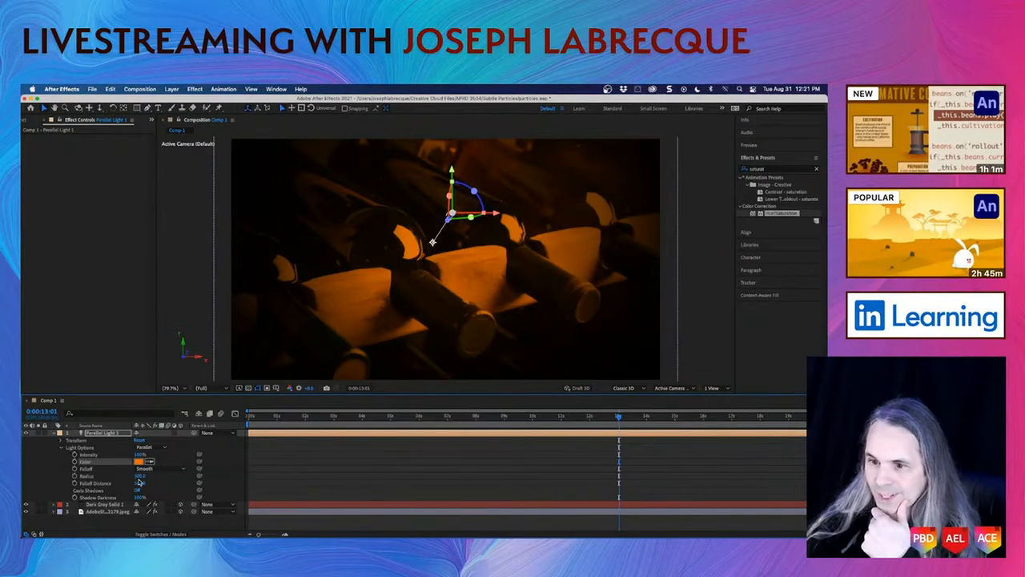
- Soften the parallel light's color to a less saturated orange, and preview from about the seven-second mark
click(141, 462)
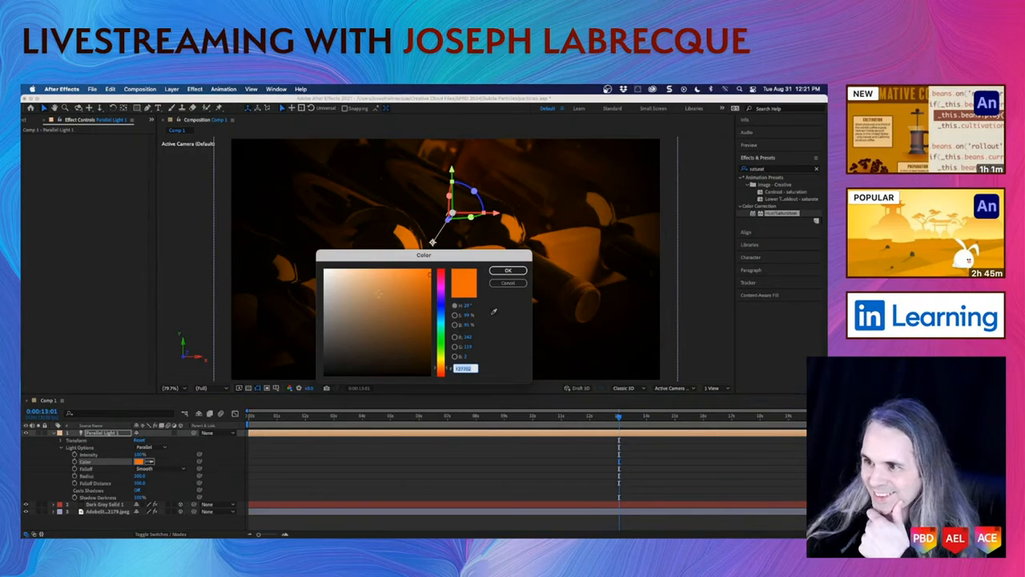
click(391, 274)
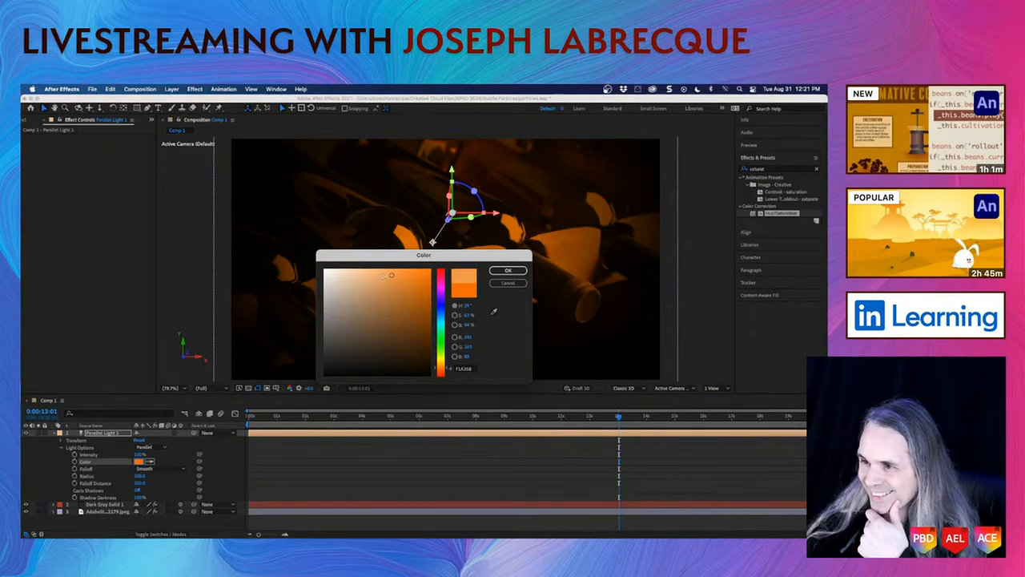
click(508, 270)
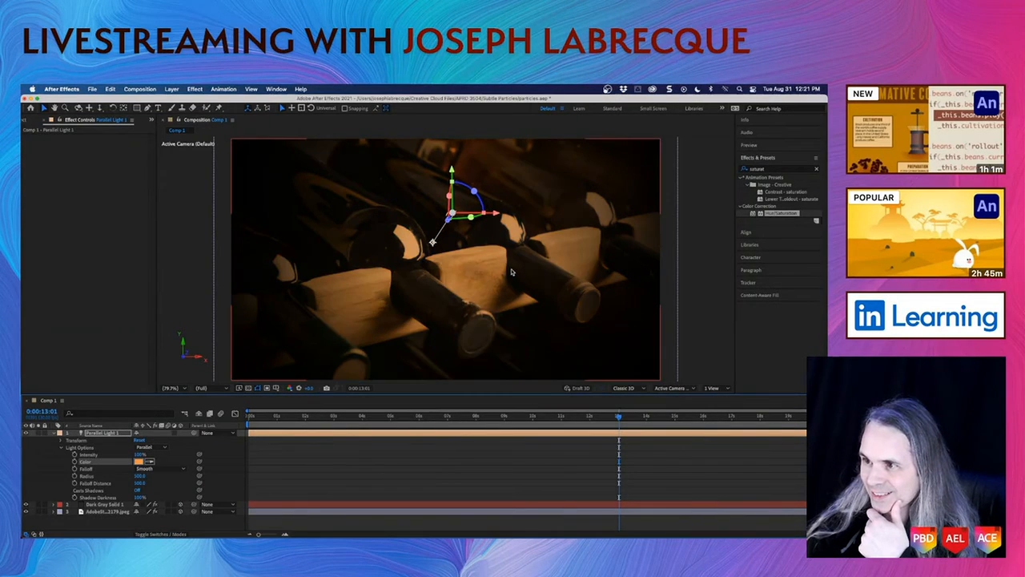
click(457, 417)
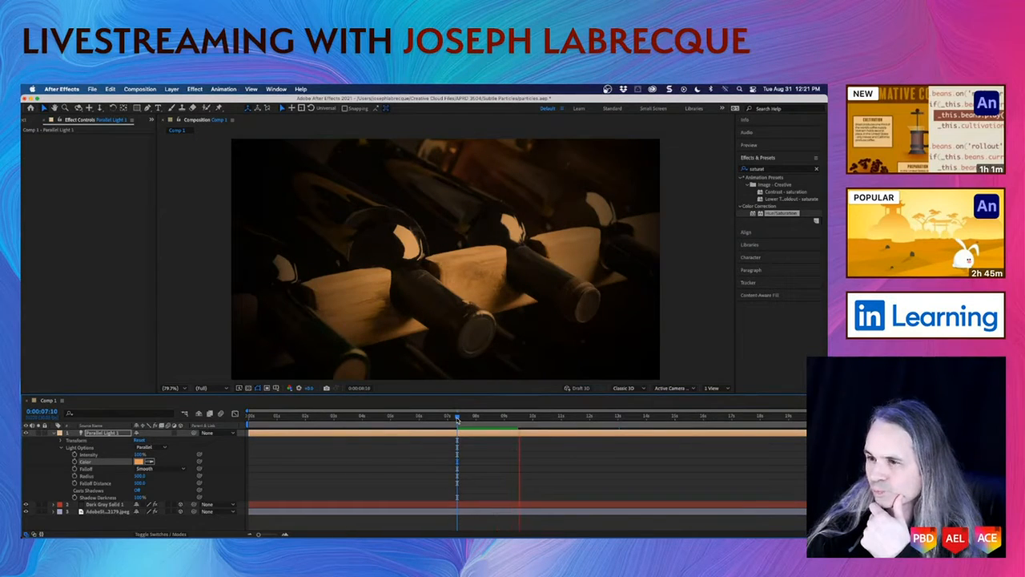
key(space)
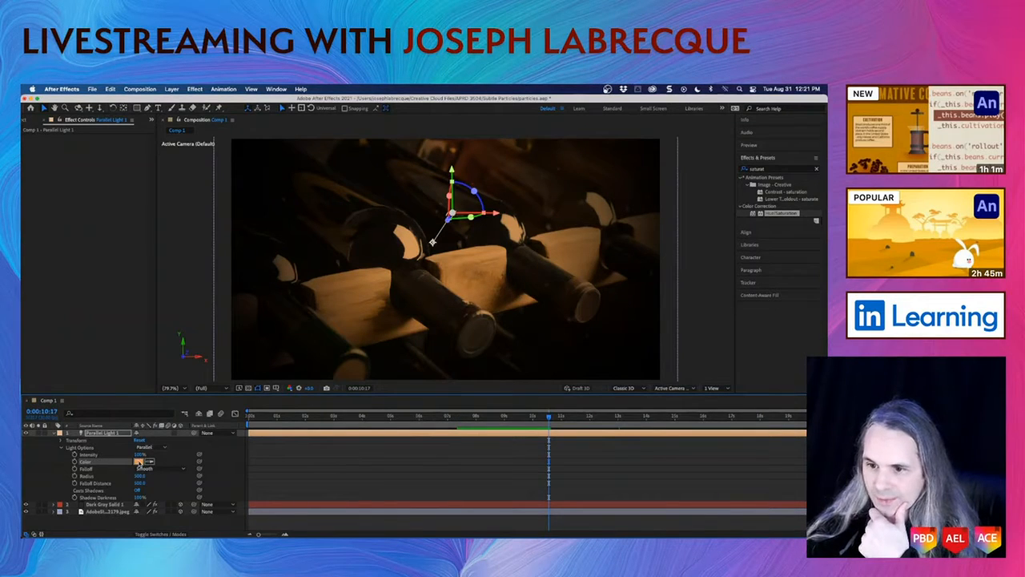
- Raise the parallel light's Intensity to about 140% and lighten its color to a pale orange
drag(139, 454, 163, 457)
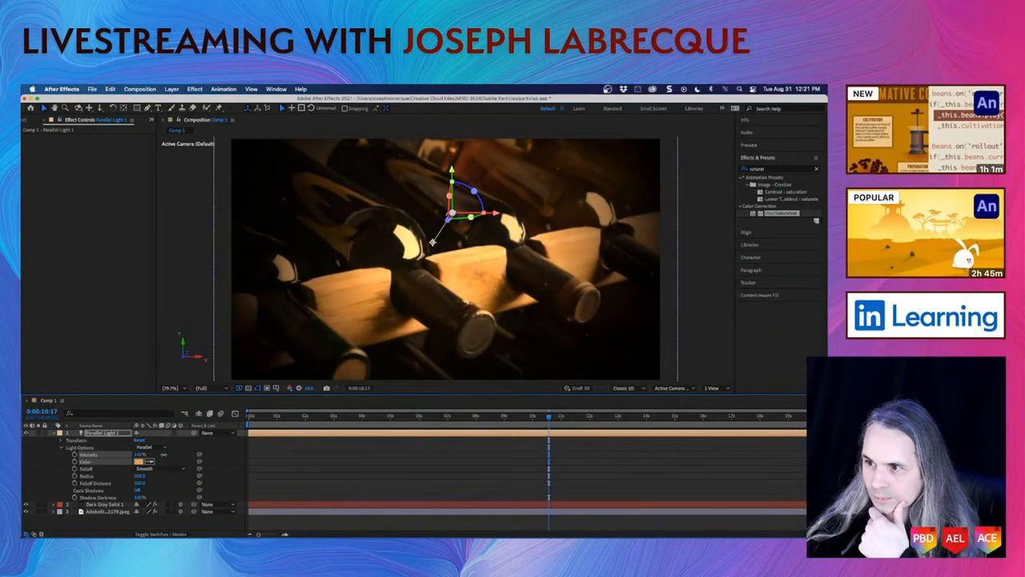
click(145, 461)
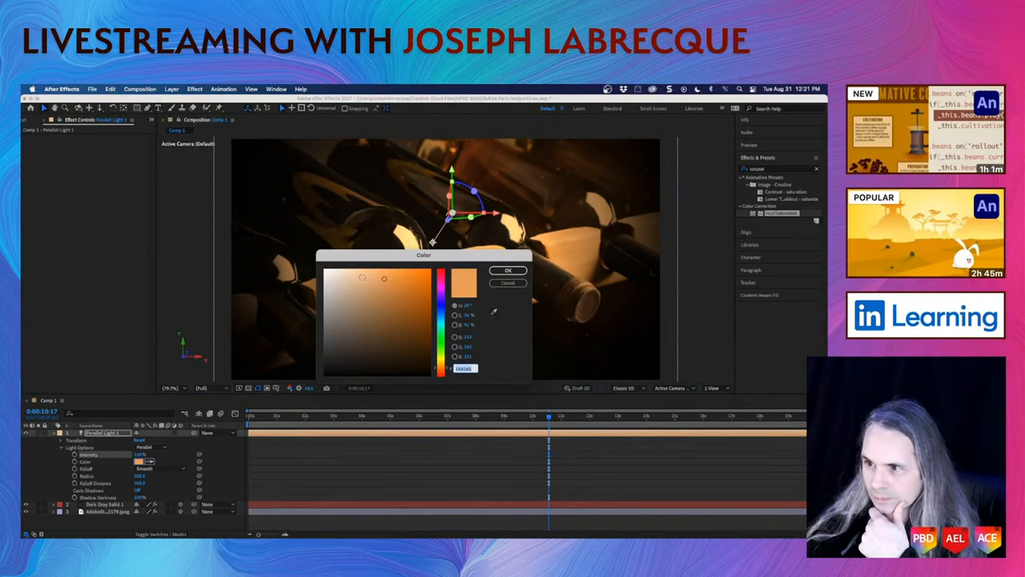
click(384, 279)
click(508, 270)
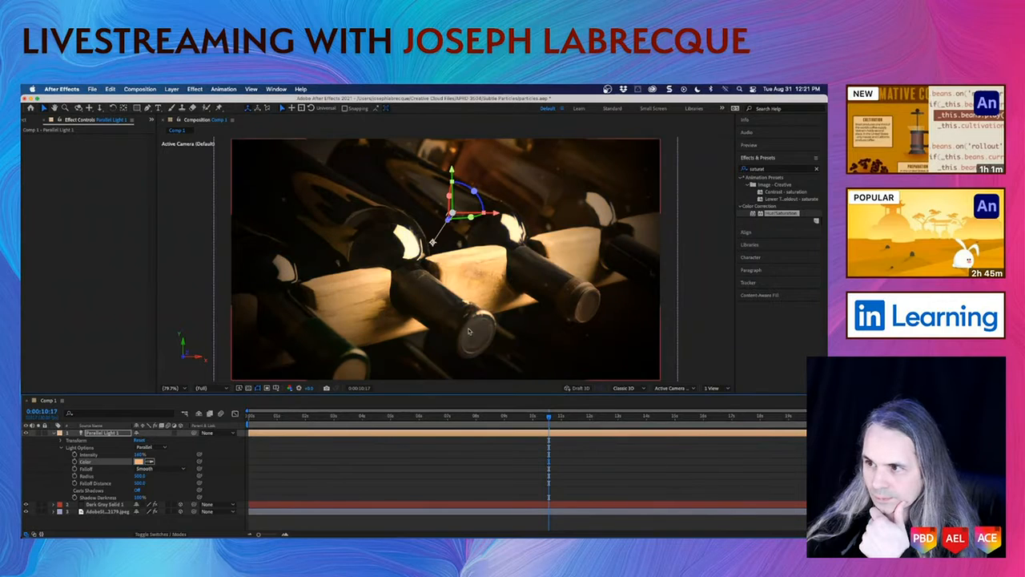
- Preview the relit composition from about the six-second mark
click(414, 418)
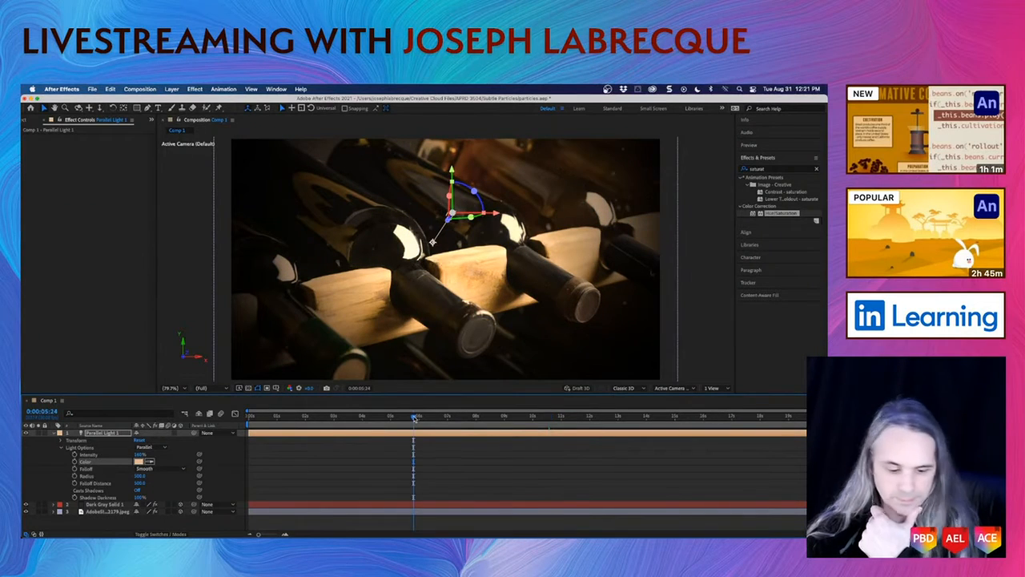
key(space)
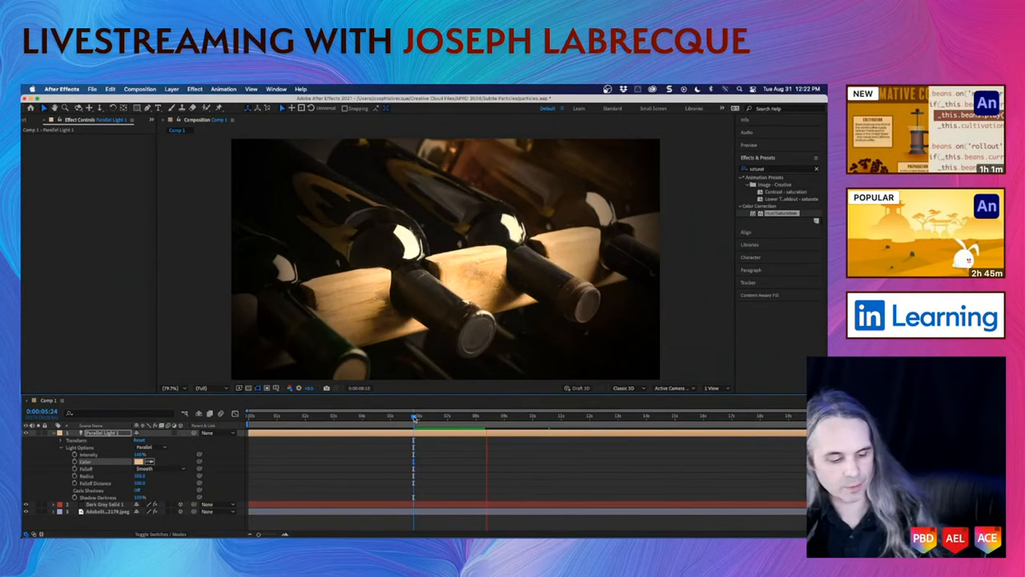
key(space)
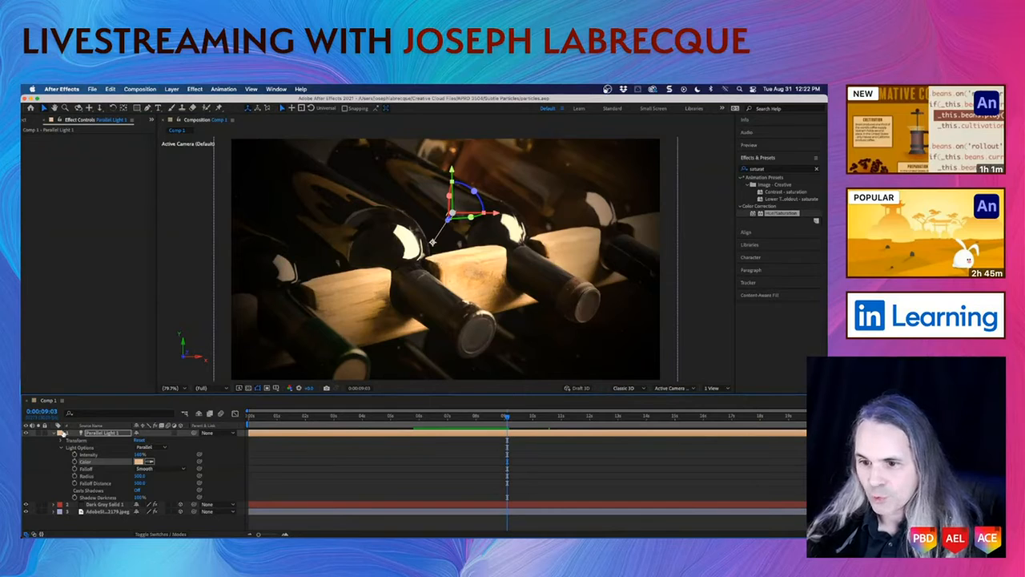
- Try the parallel light with its Falloff set to None, and return it to Smooth
click(183, 468)
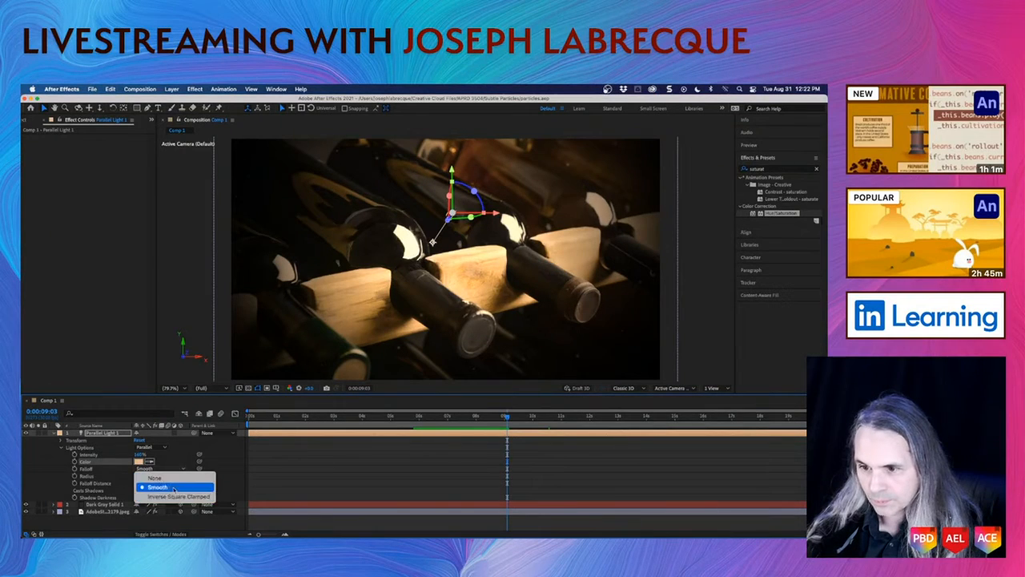
click(173, 478)
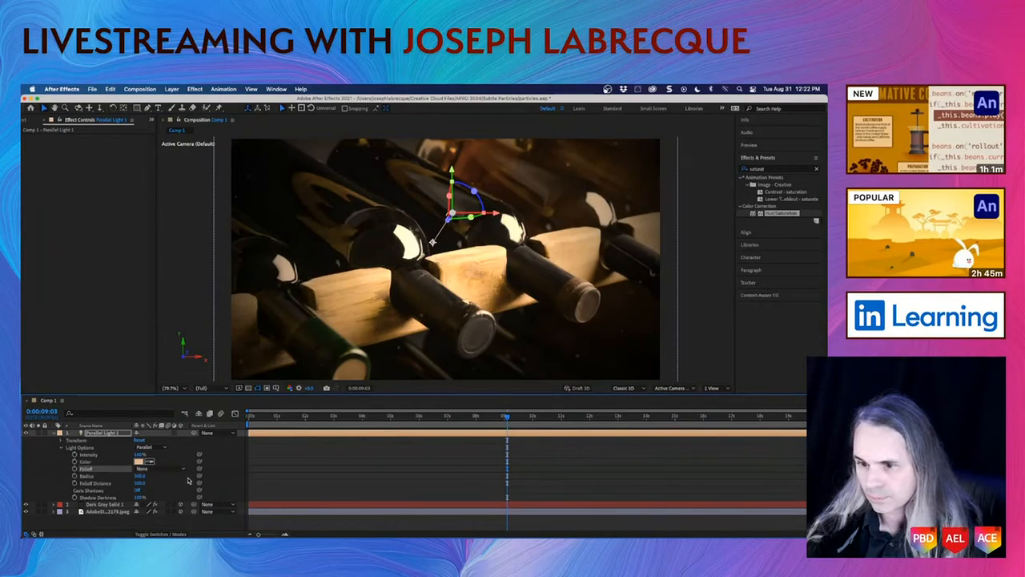
click(183, 468)
click(149, 482)
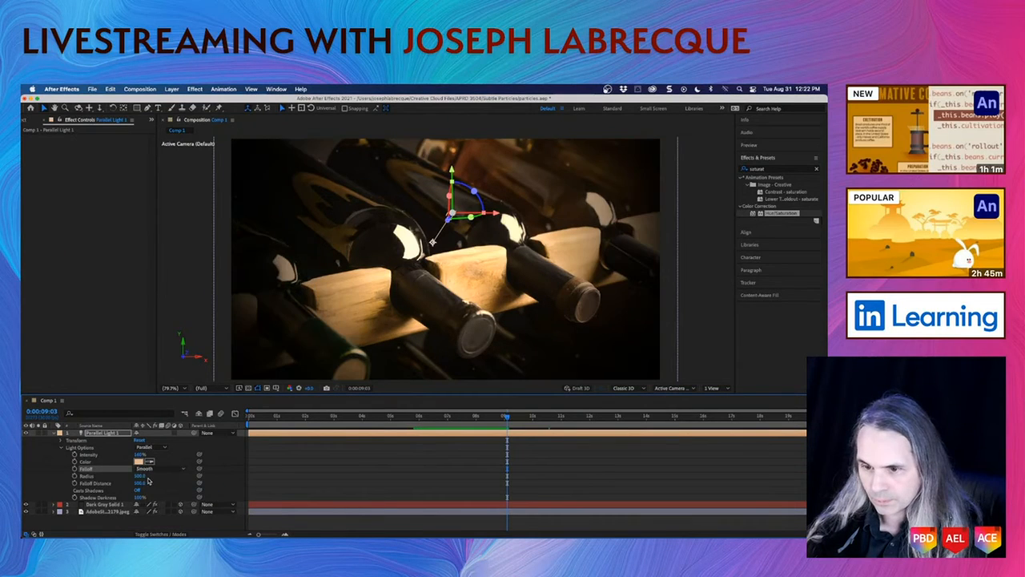
- Lower the light's Radius to about 409 and Falloff Distance to about 482, turn on Casts Shadows, and go to about the five-second mark
mouse_move(140, 475)
mouse_down()
mouse_move(95, 469)
mouse_move(130, 479)
mouse_up()
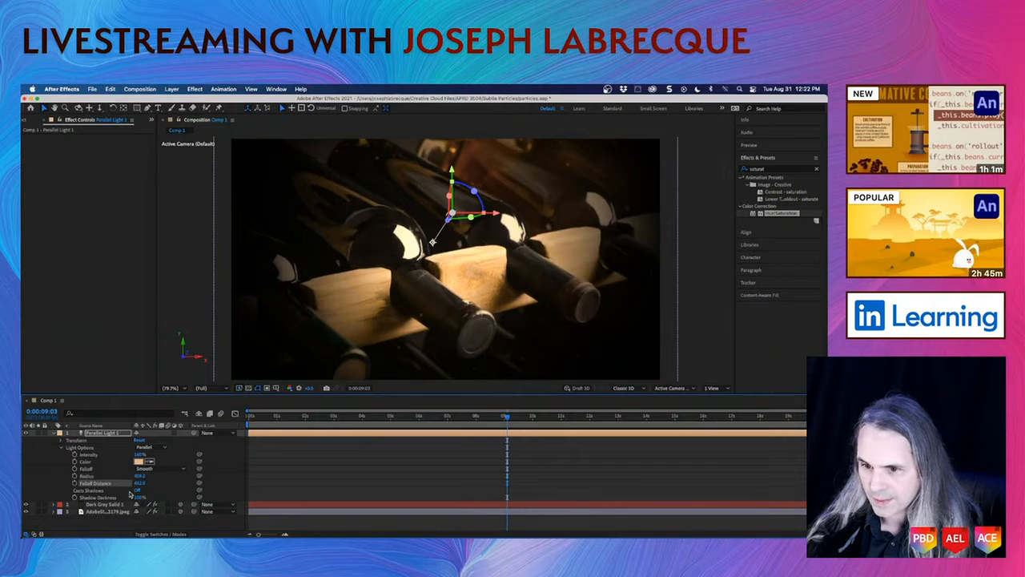
click(137, 490)
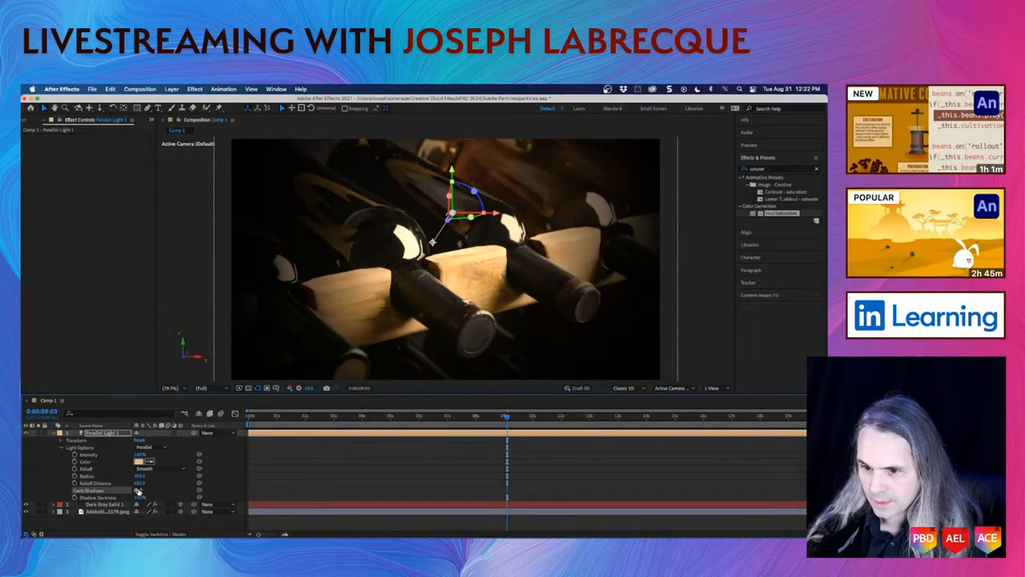
click(384, 417)
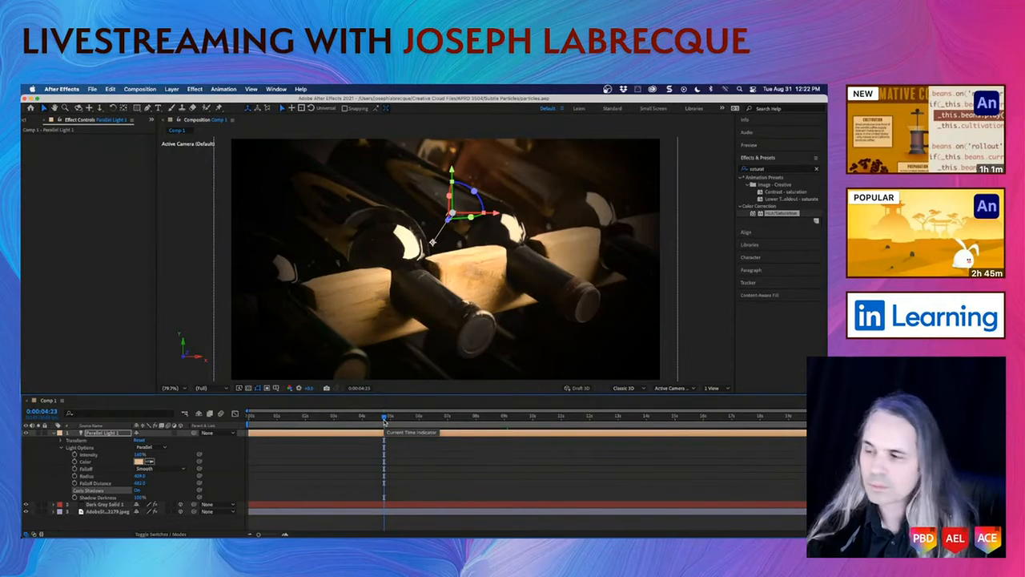
- Preview the composition with the shadow-casting parallel light from about the five-second mark
key(space)
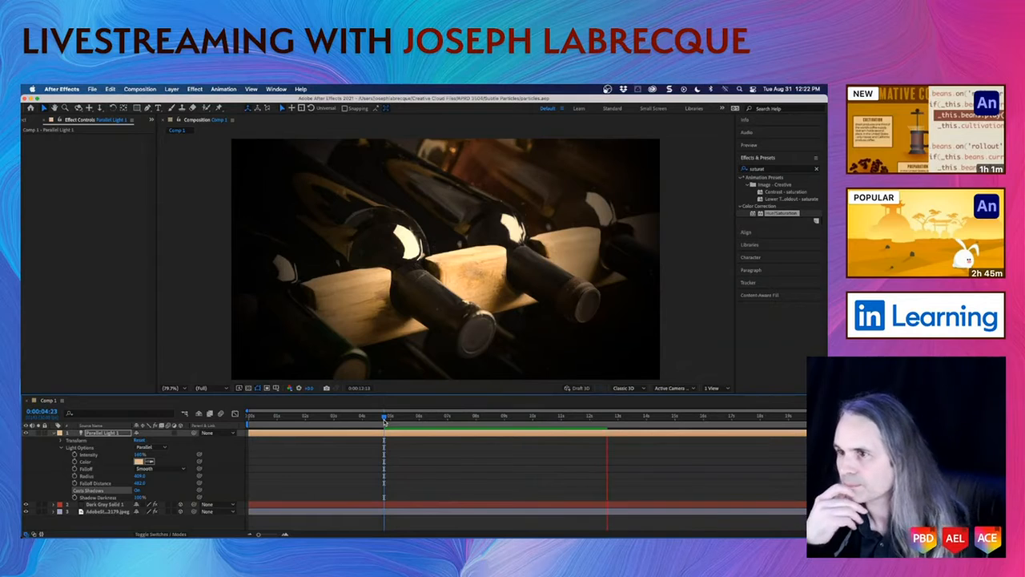
key(space)
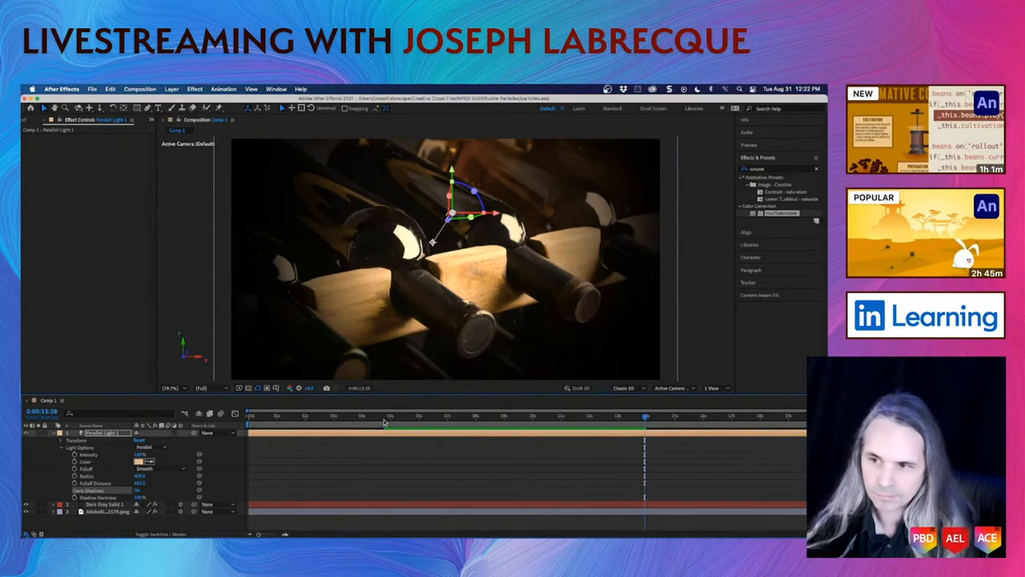
- Try the Dark Gray Solid's particle Color Map set to Origin to Death, previewing from about the six-second mark
click(103, 505)
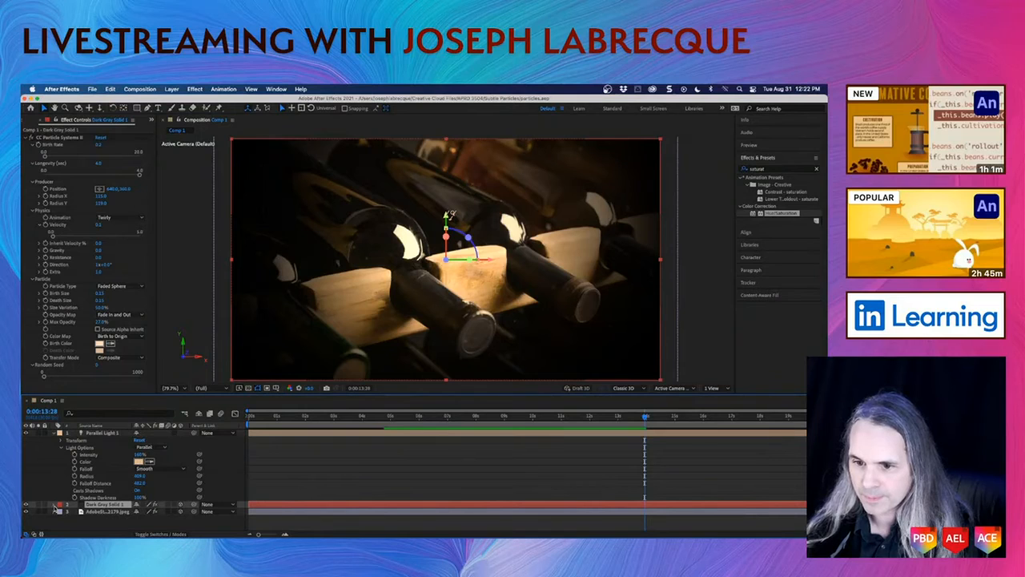
click(55, 505)
scroll(140, 509, down, 1)
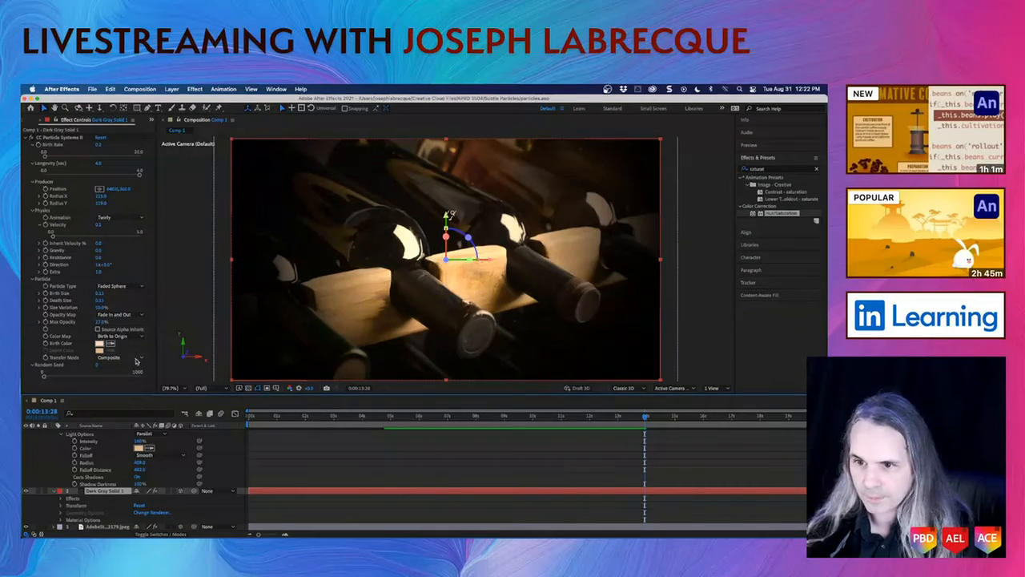
click(138, 358)
click(138, 336)
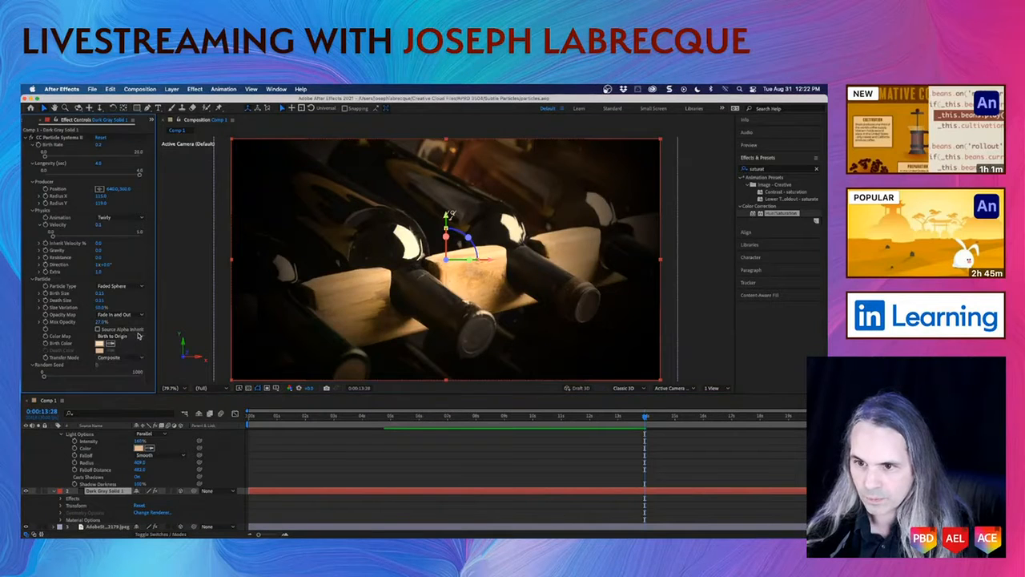
click(138, 336)
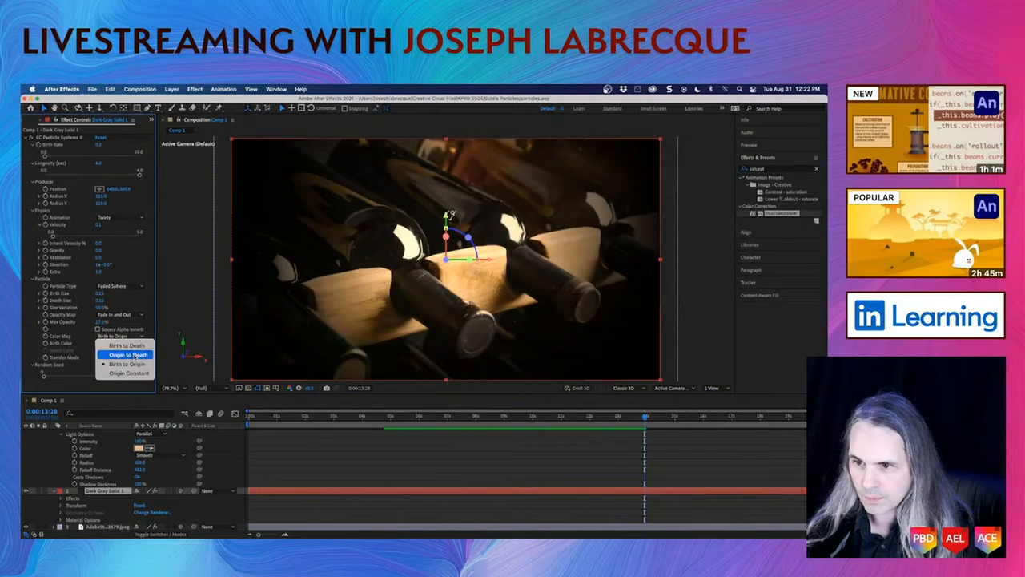
click(129, 354)
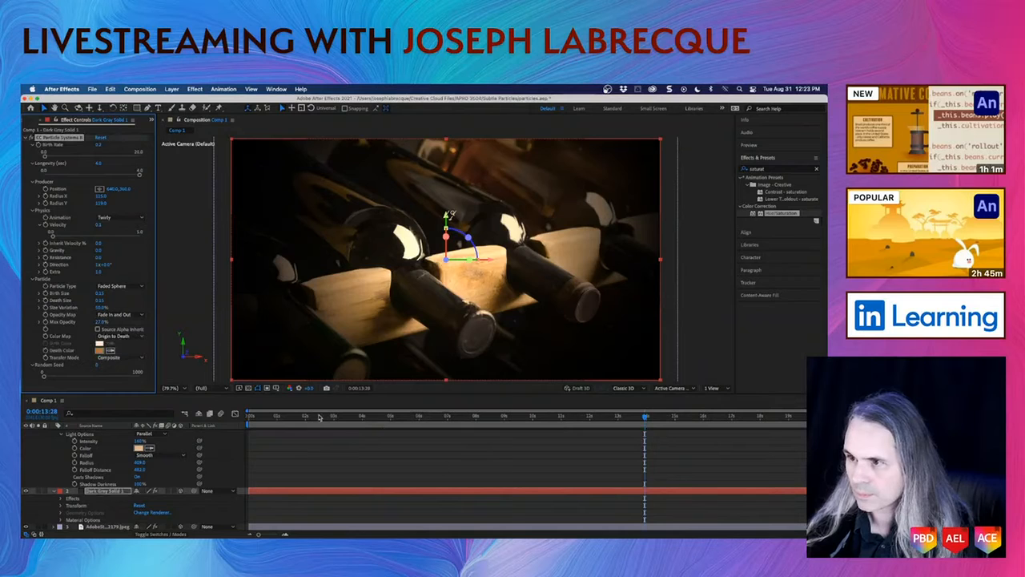
click(413, 415)
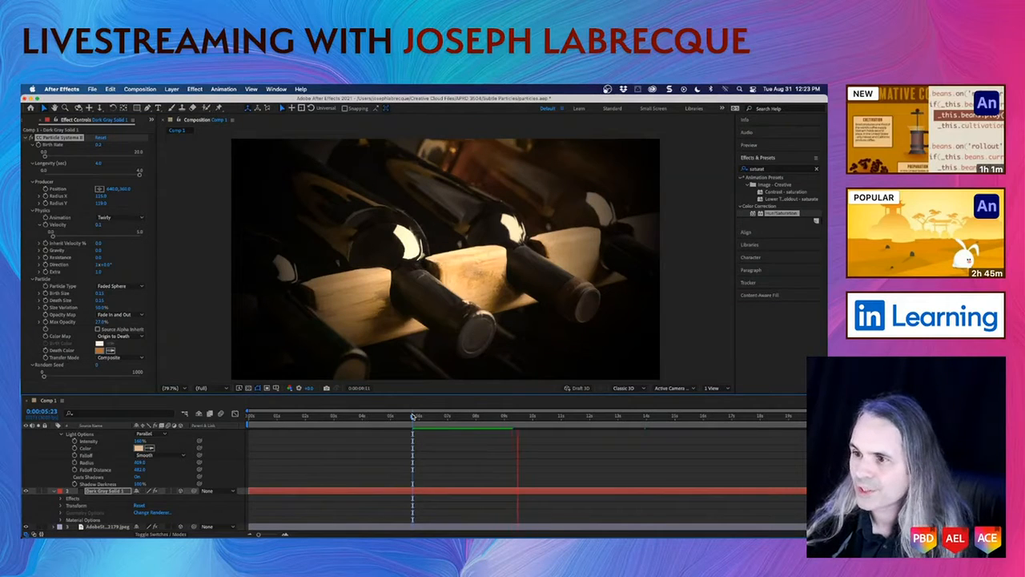
key(space)
- Set the particle system's Color Map to Birth to Death and preview the composition from about 0:00:06:20
click(140, 337)
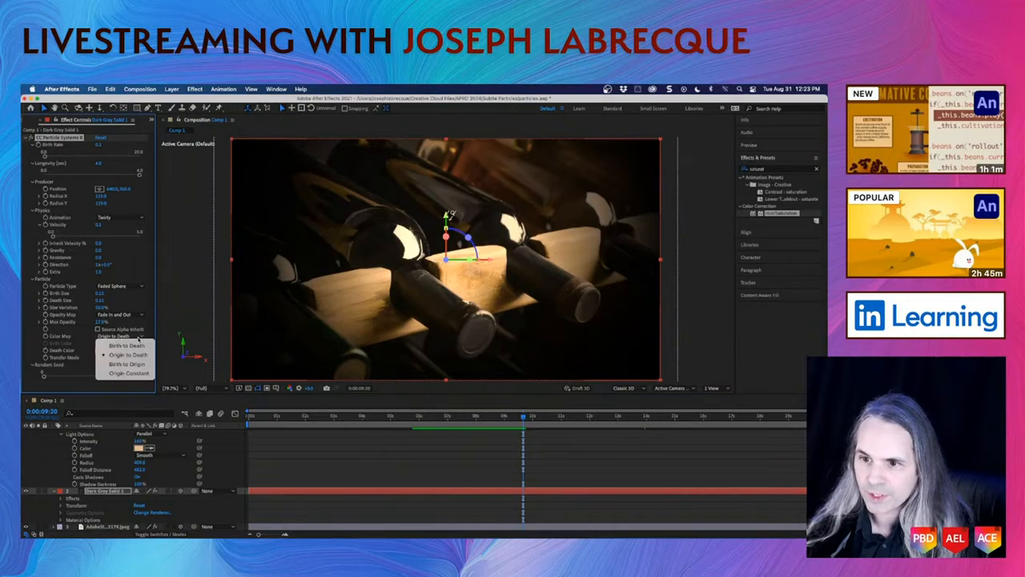
click(136, 346)
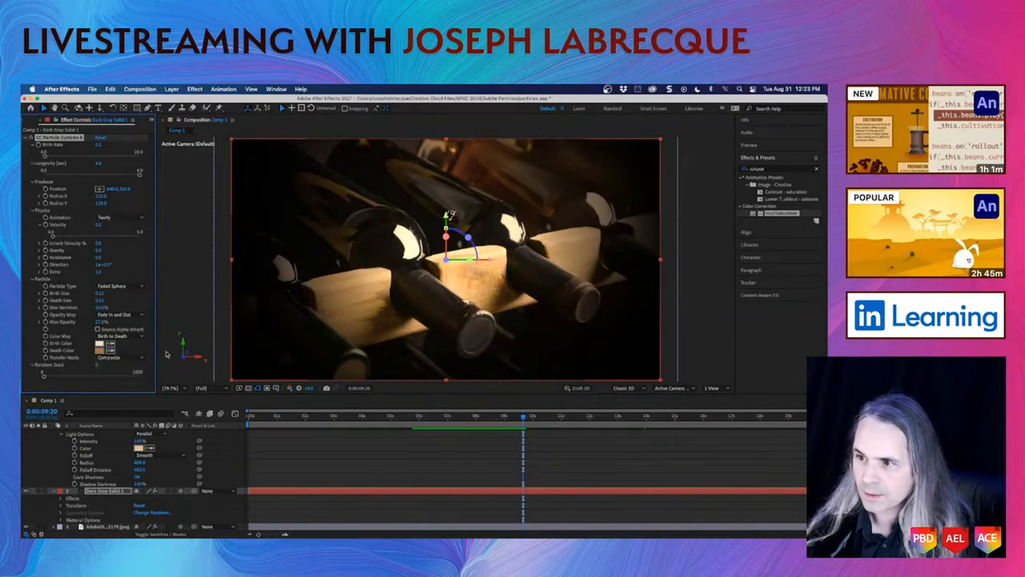
click(439, 417)
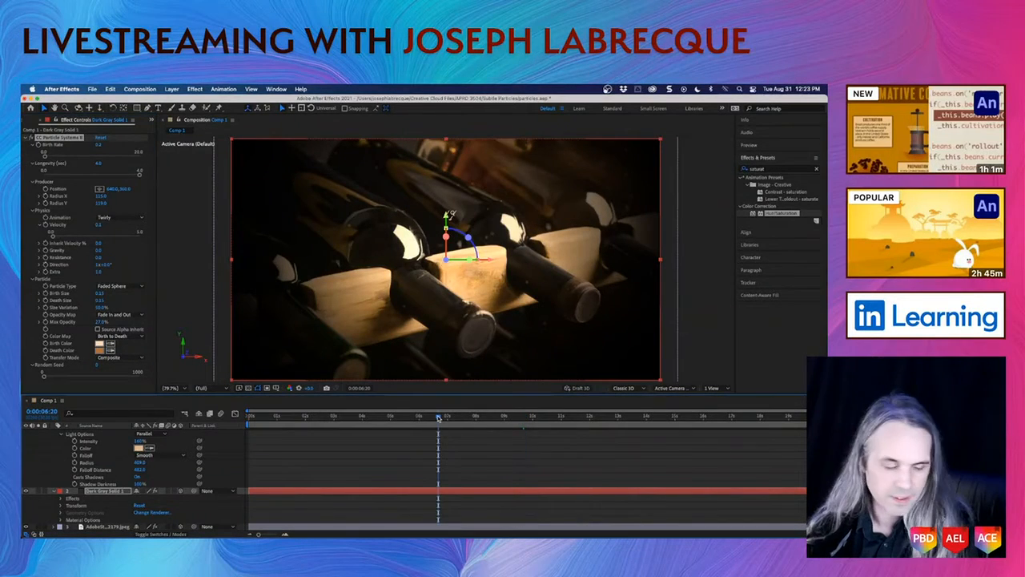
key(space)
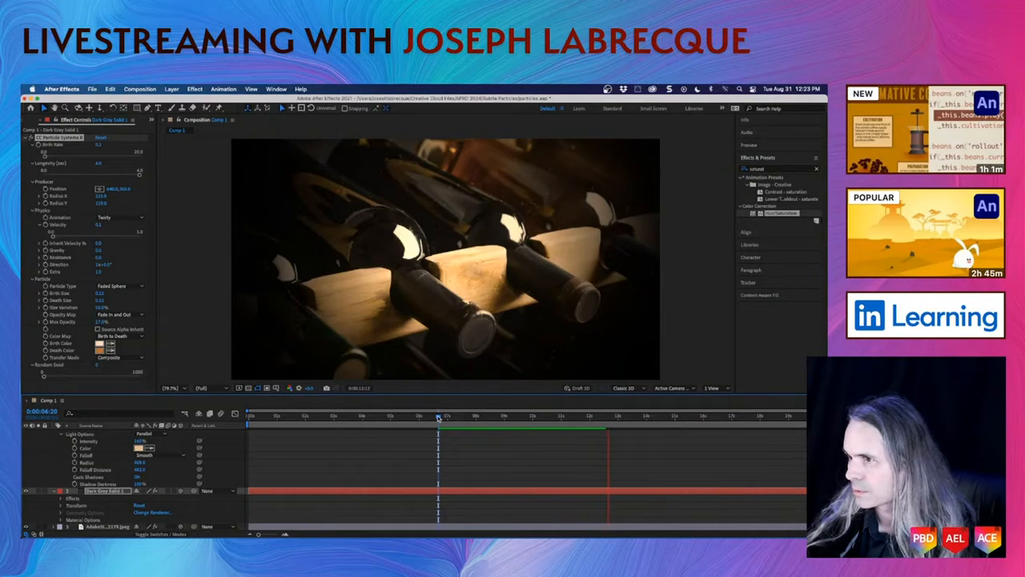
key(space)
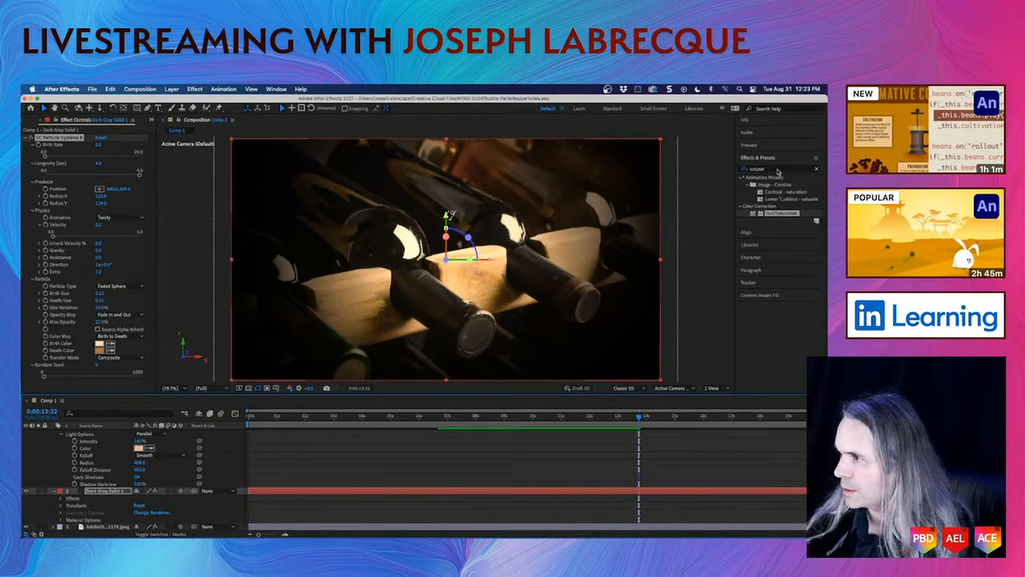
- Search the effects for "grain", collapse the layer properties, and apply Add Grain to the wine bottle photo layer
click(816, 169)
click(758, 171)
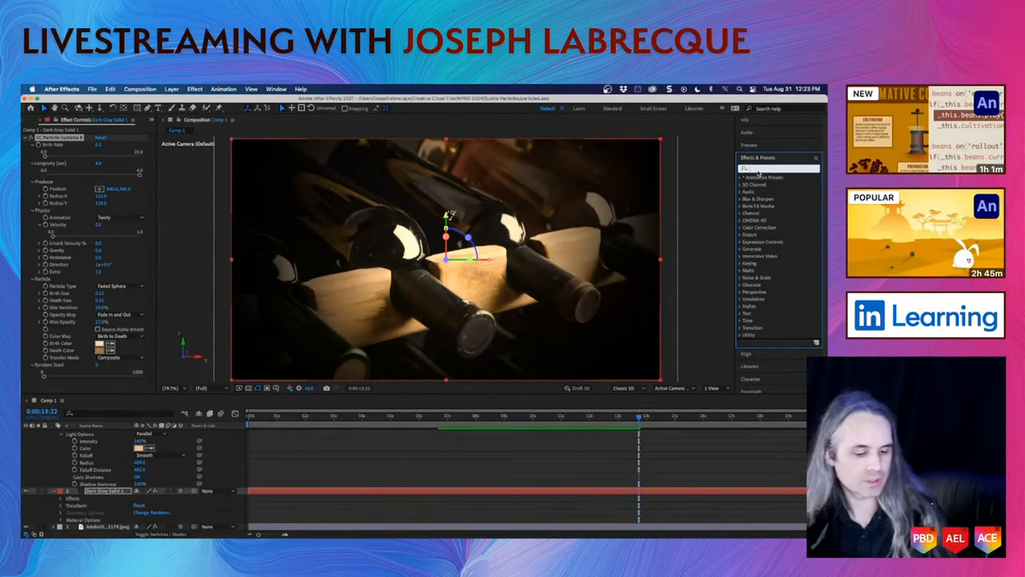
text(grain)
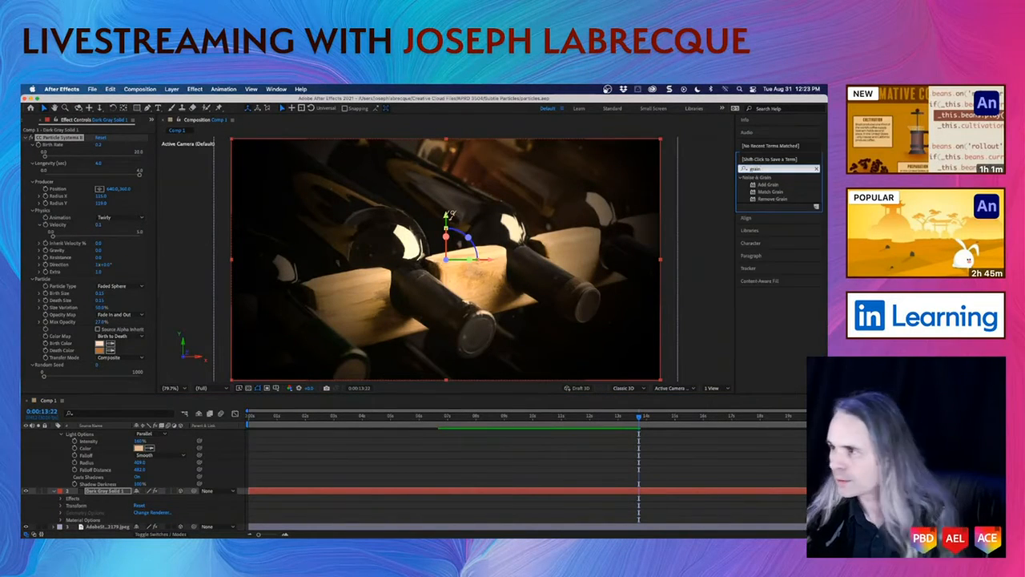
click(783, 186)
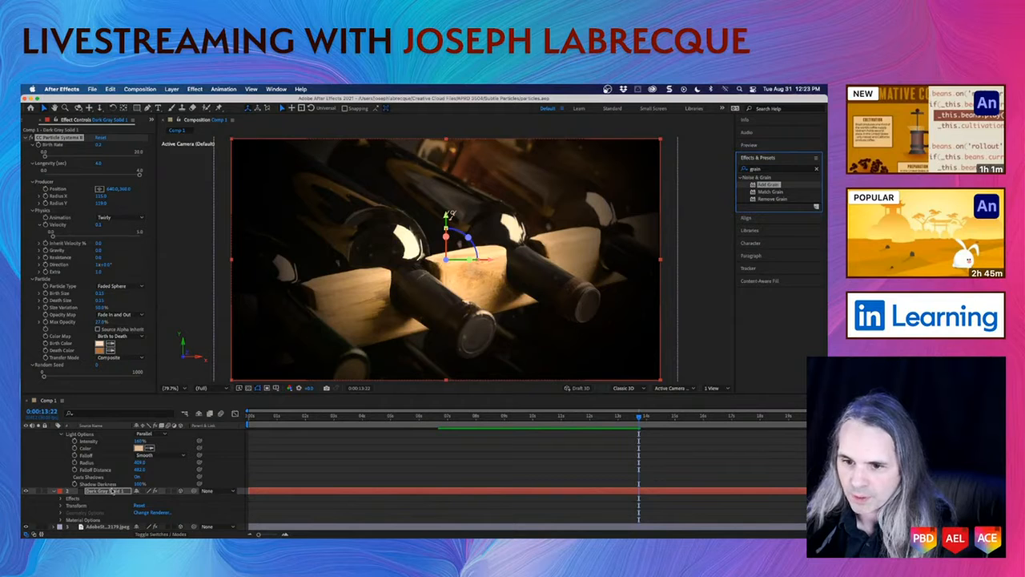
click(53, 491)
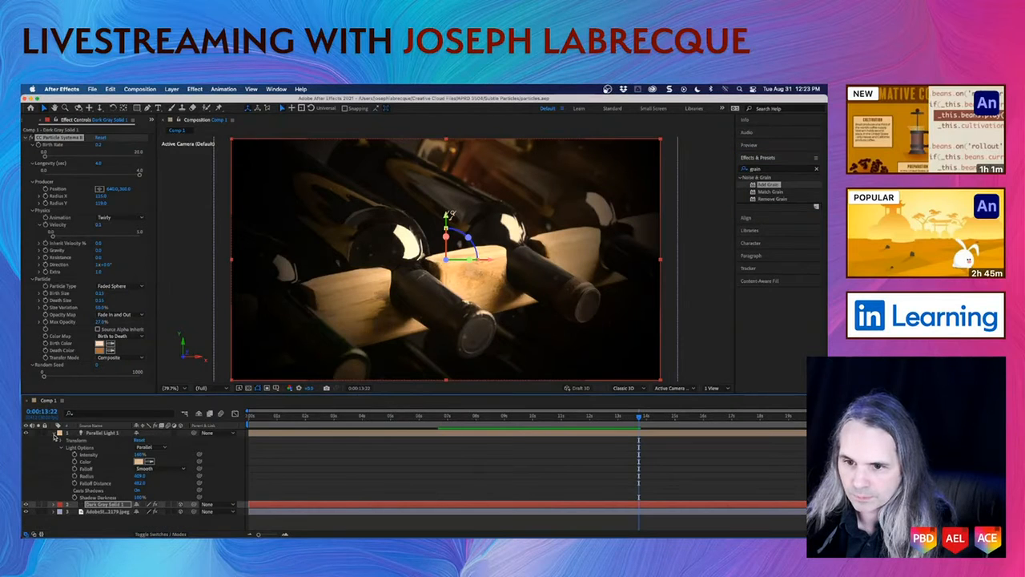
click(55, 434)
click(109, 446)
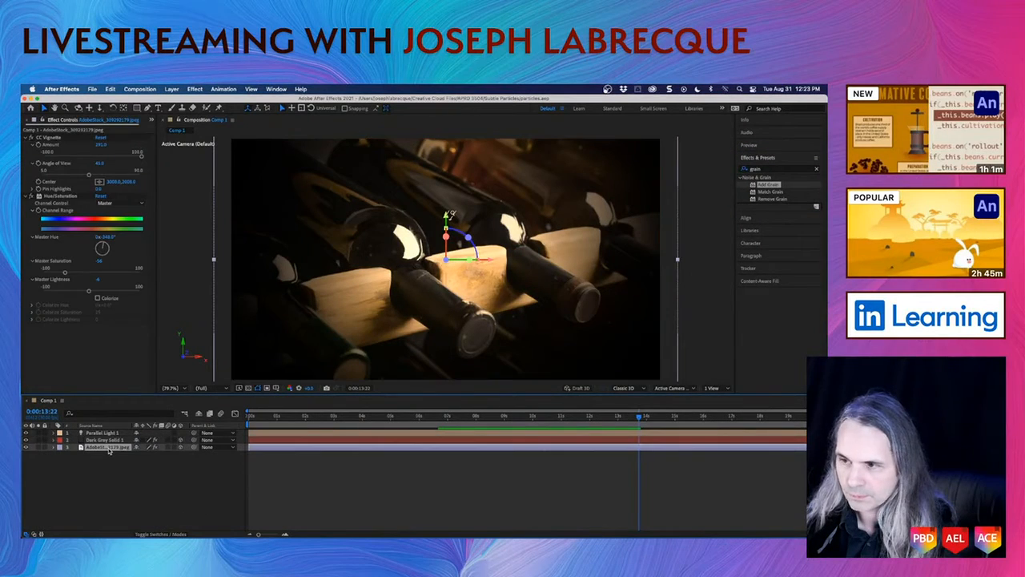
drag(771, 185, 104, 447)
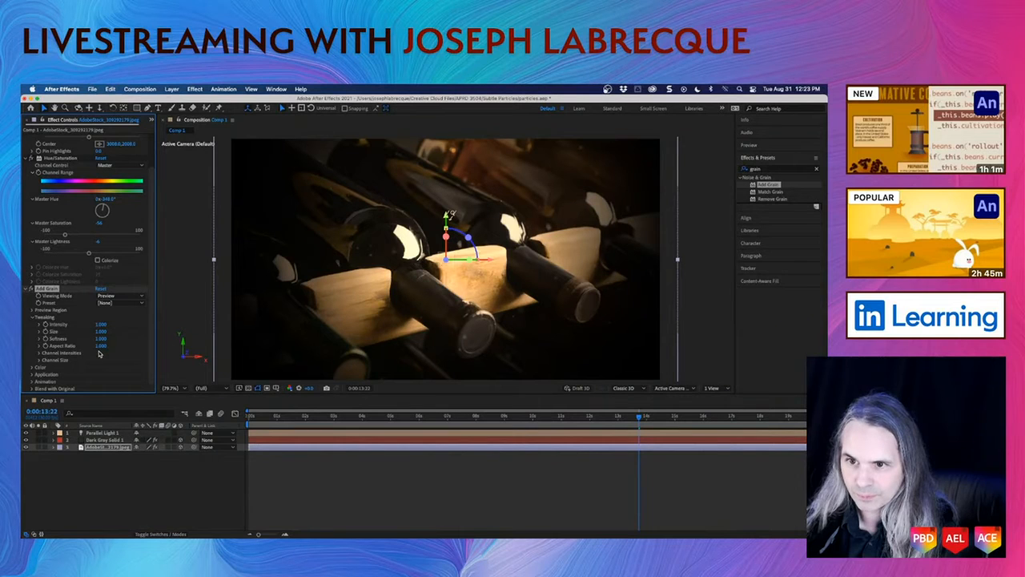
- Set Add Grain's Viewing Mode to Final Output and raise its Intensity to about 3.05
click(143, 297)
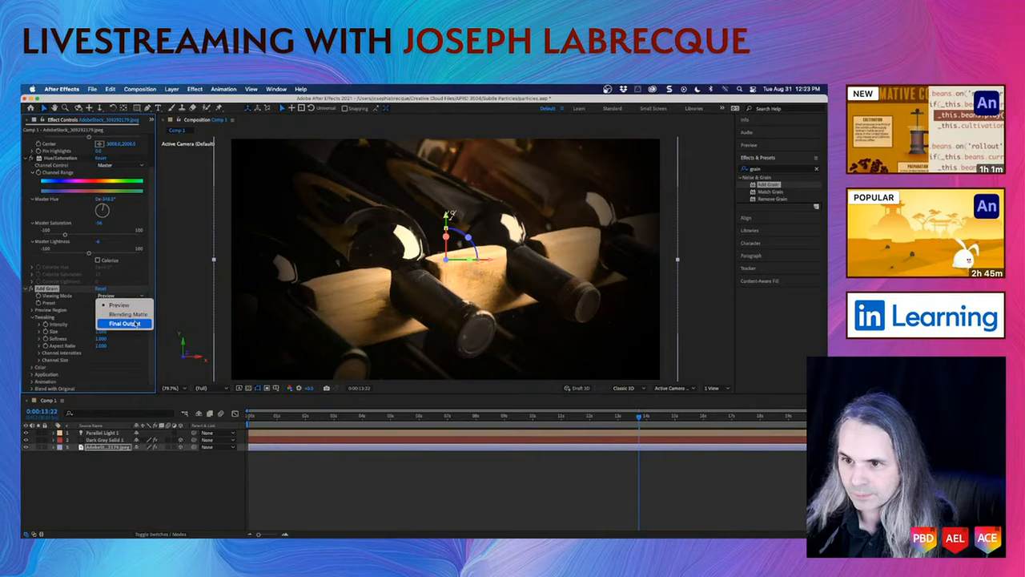
click(135, 322)
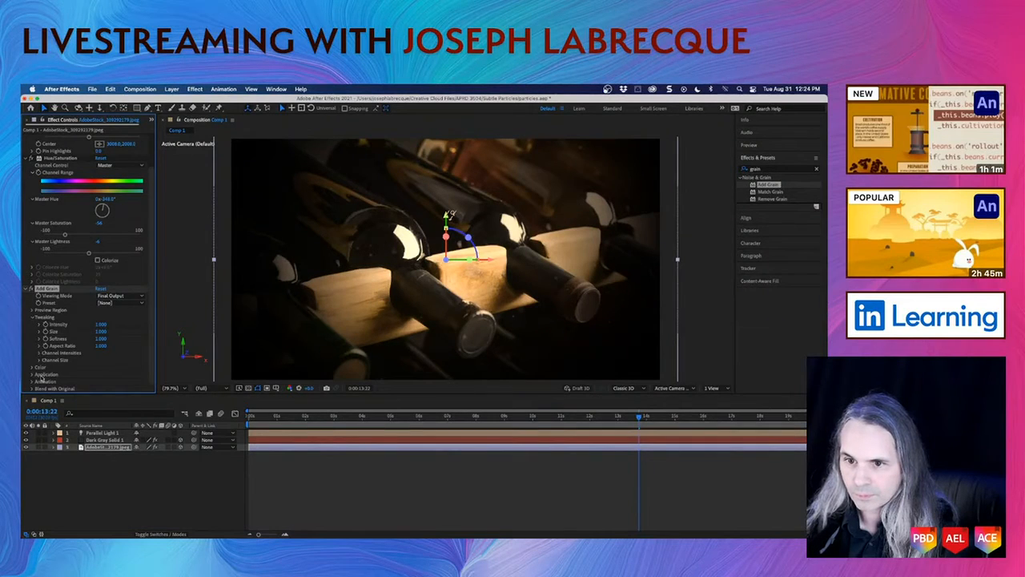
click(38, 325)
click(78, 337)
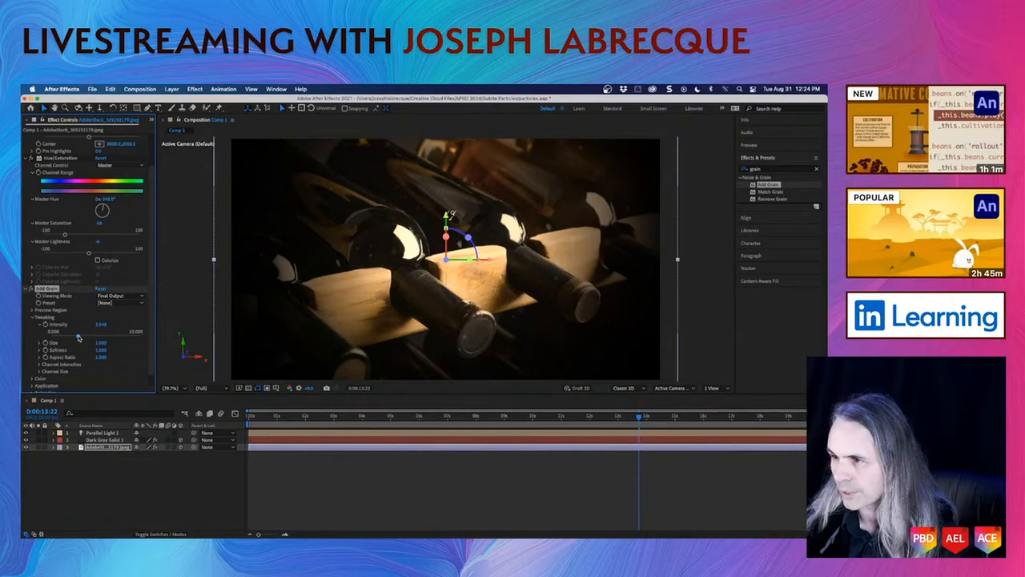
- Preview the grain from shortly before the five-second mark, trying the composition view at Half resolution
click(382, 420)
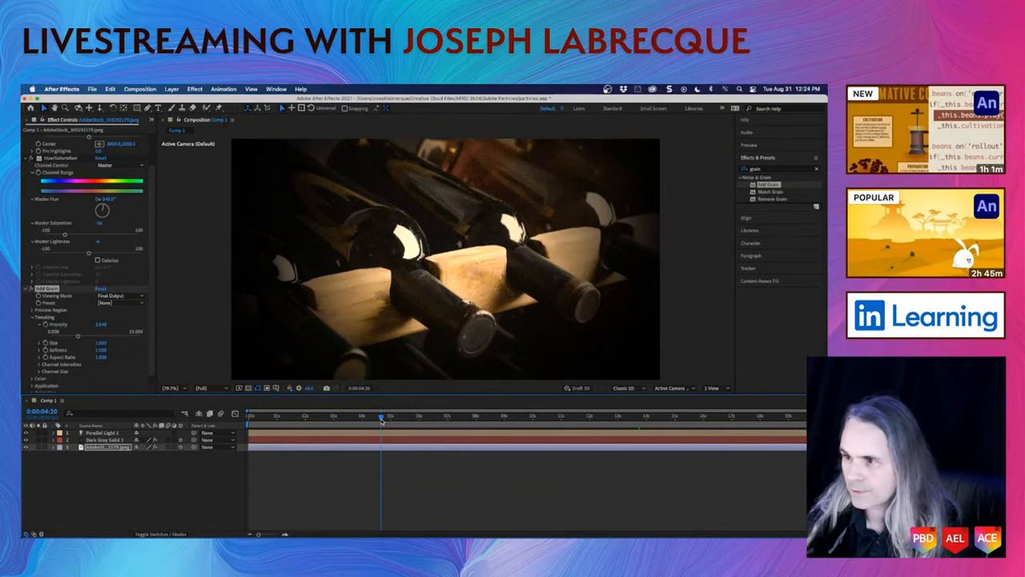
key(space)
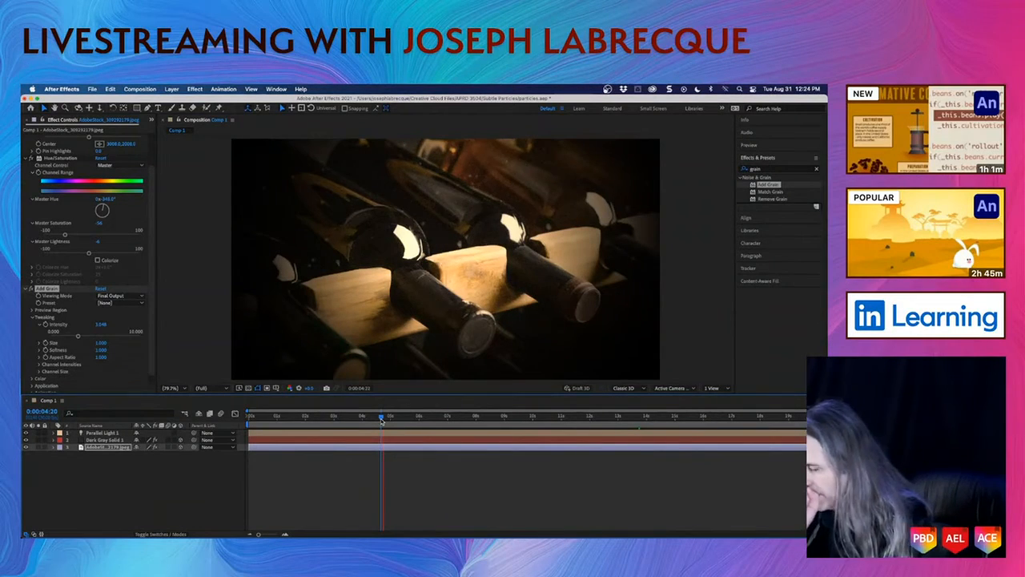
click(225, 390)
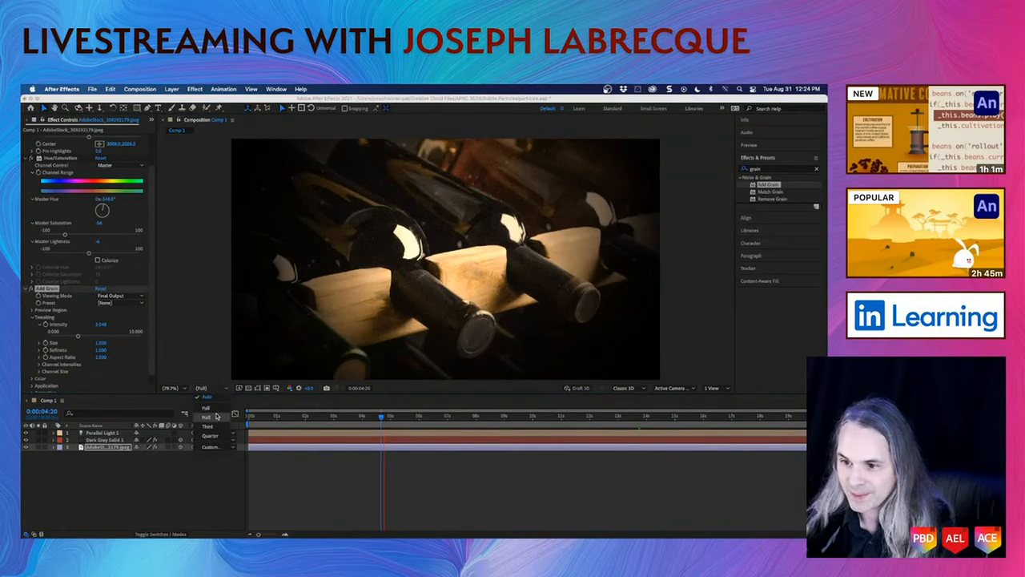
click(216, 418)
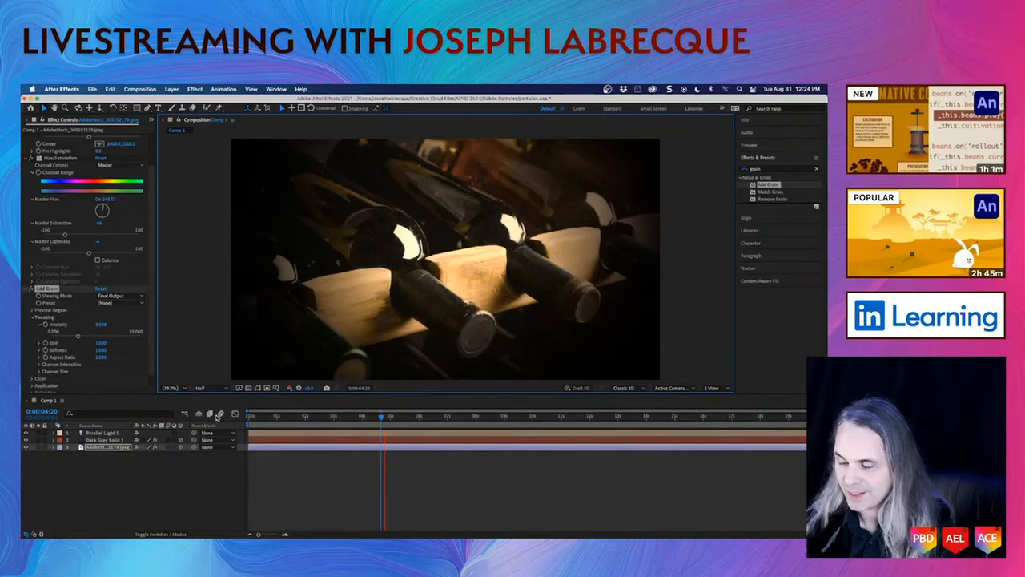
click(368, 418)
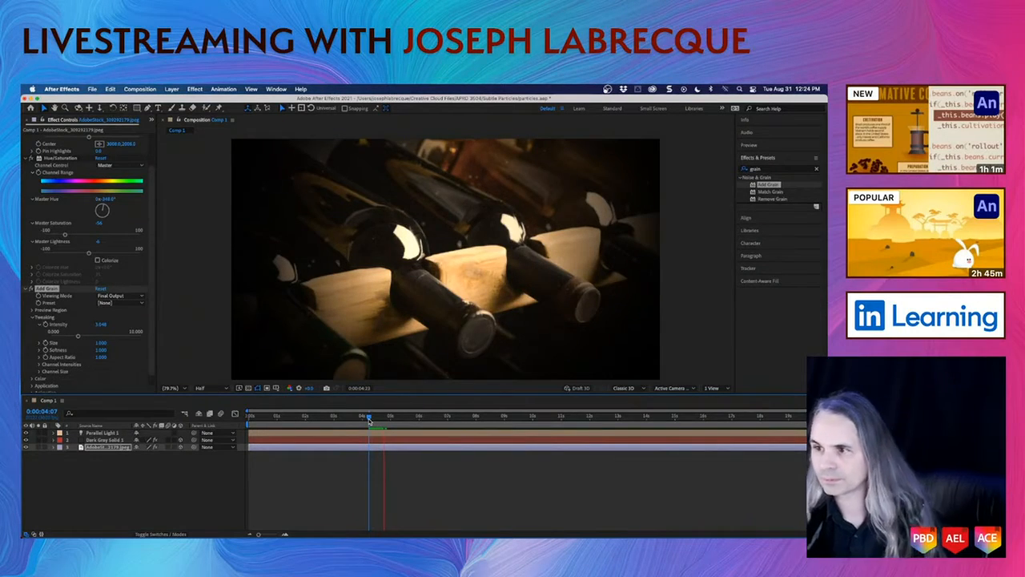
key(space)
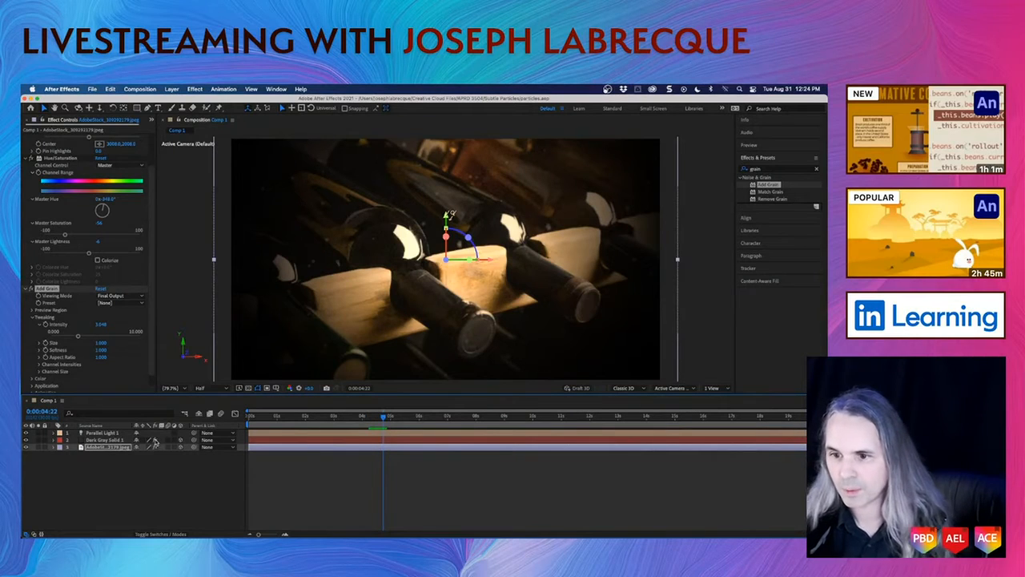
- Set the composition view's resolution to Third and preview from about the four-second mark
click(226, 391)
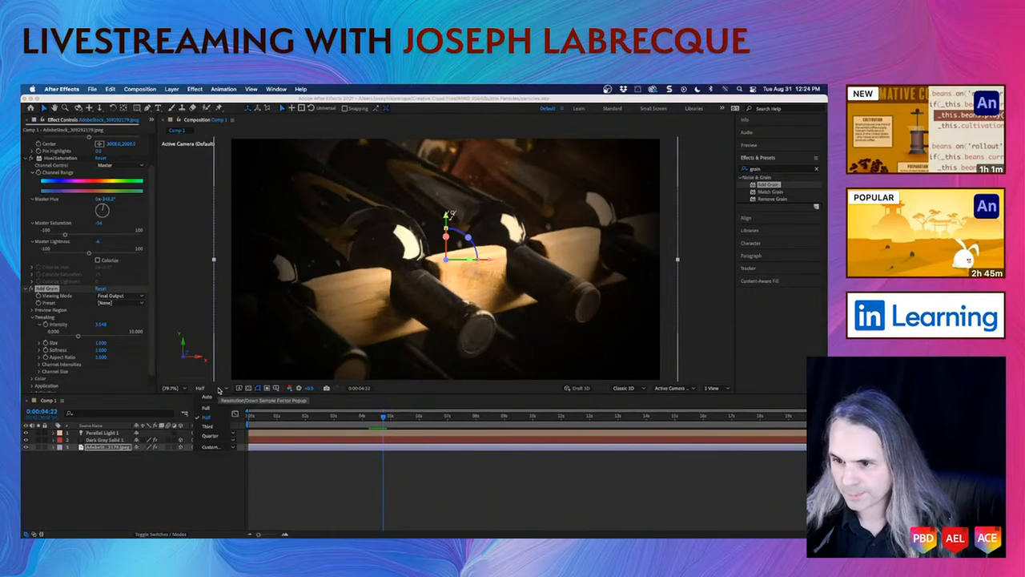
click(215, 430)
click(362, 417)
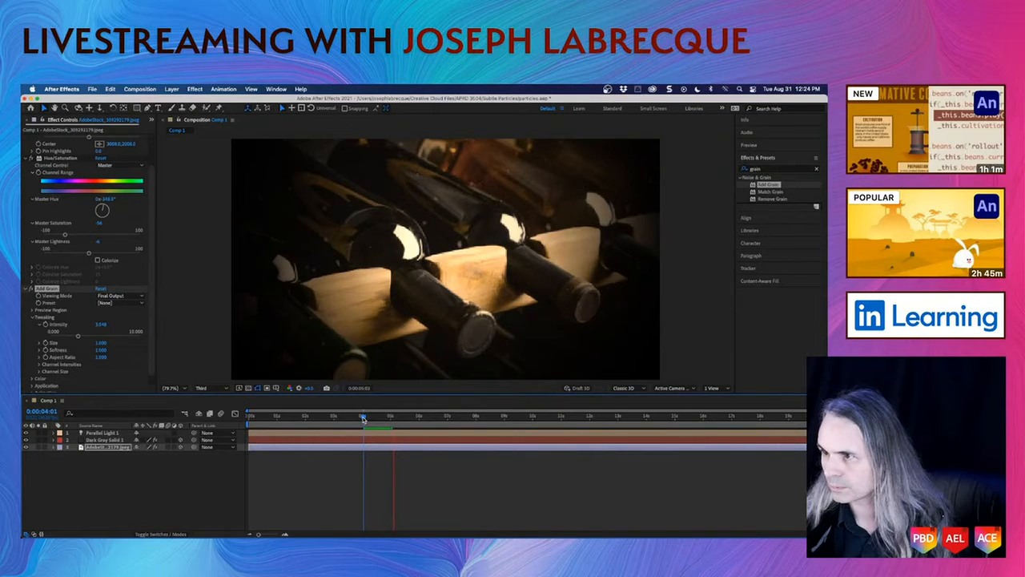
key(space)
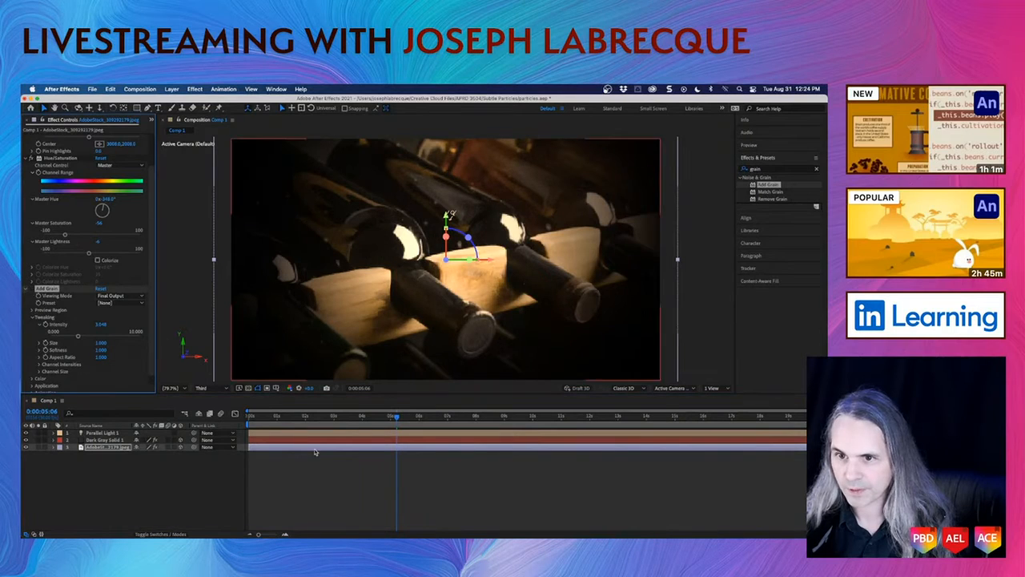
- Turn off the photo's Add Grain effect and preview the composition from about the three-second mark
click(341, 418)
key(space)
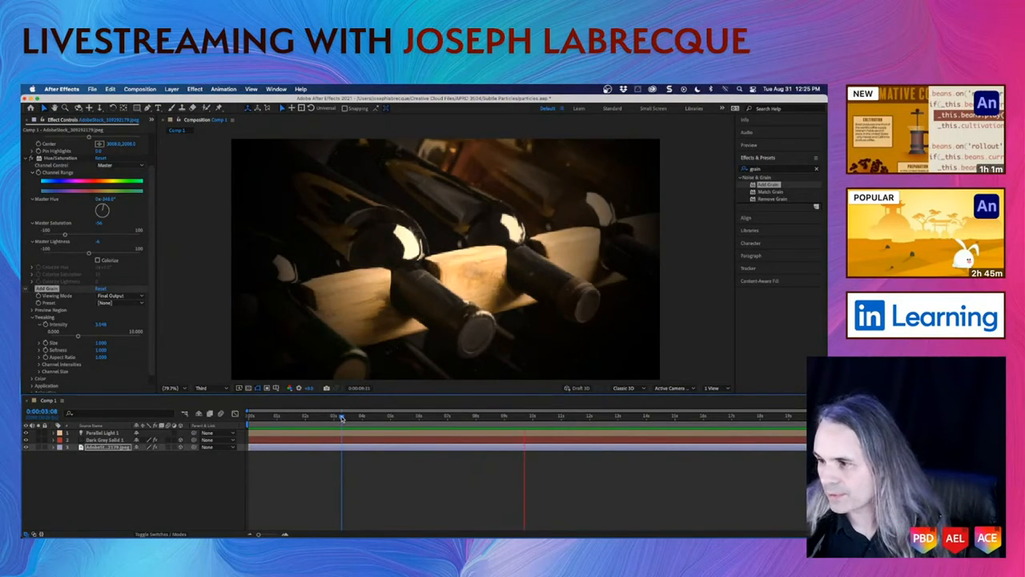
key(space)
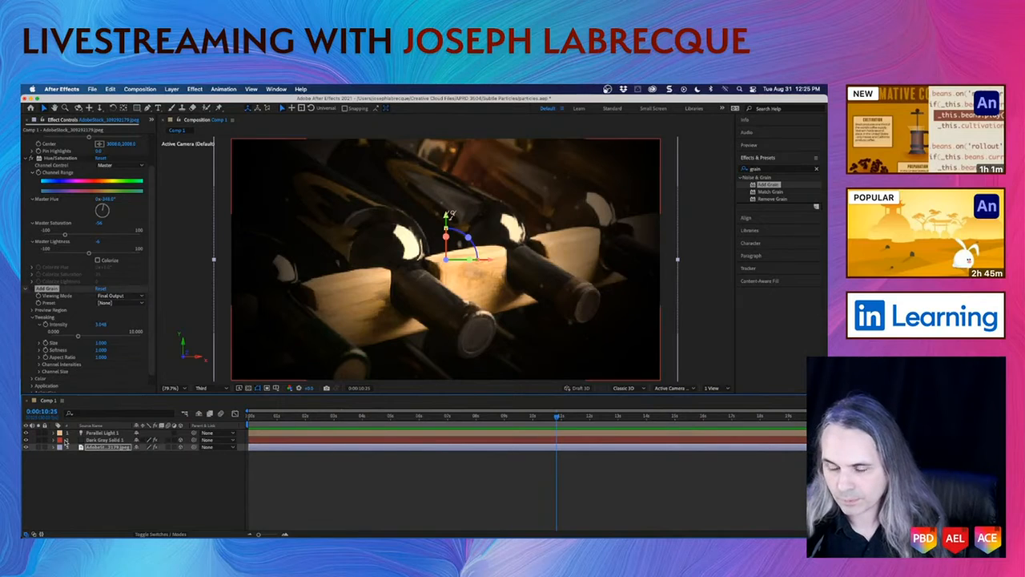
- Turn on Draft 3D for the composition view and preview from the five-second mark
click(582, 387)
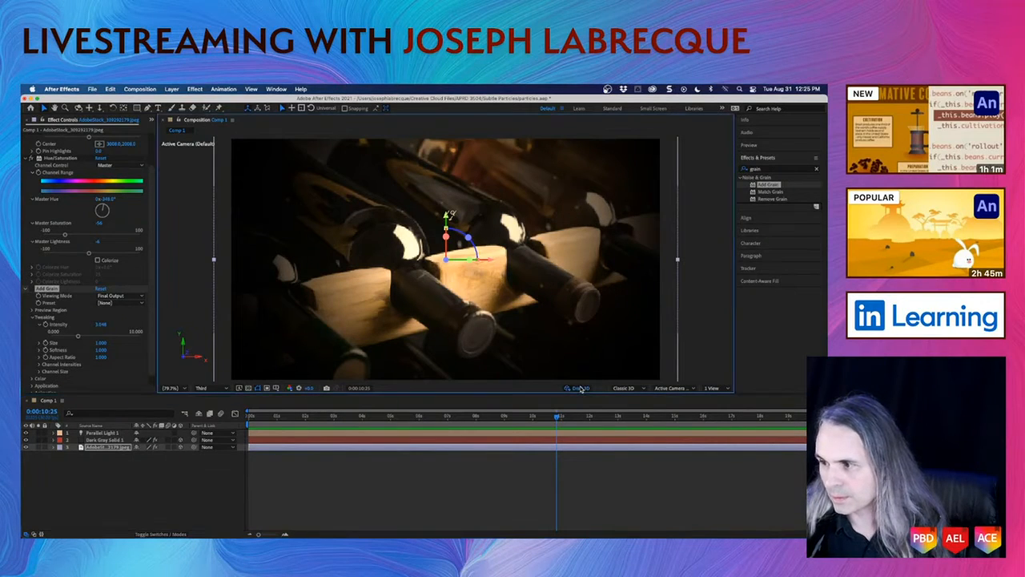
click(391, 422)
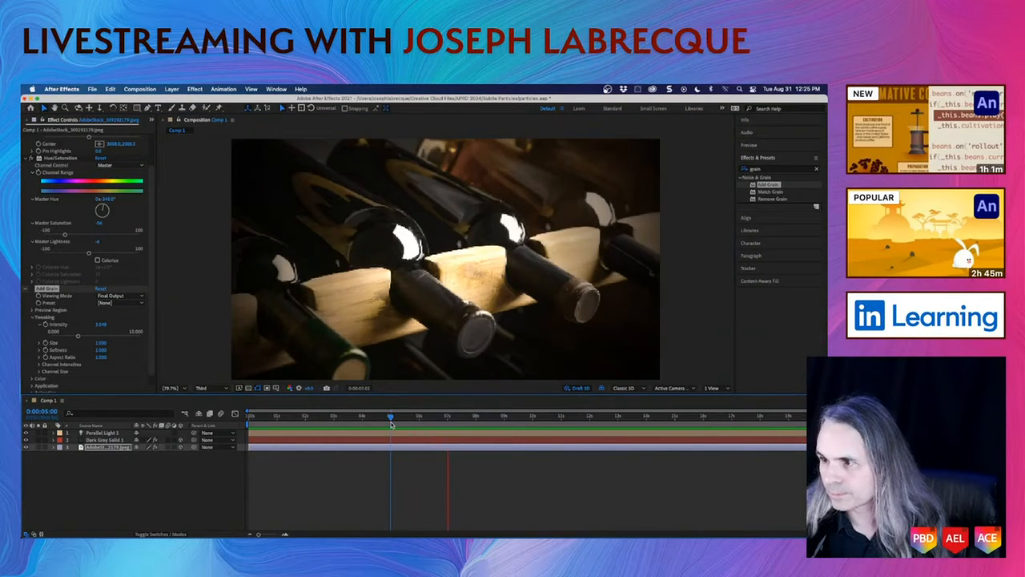
- Turn off Draft 3D for the composition view, preview from just before the five-second mark, and save the project
key(space)
click(577, 387)
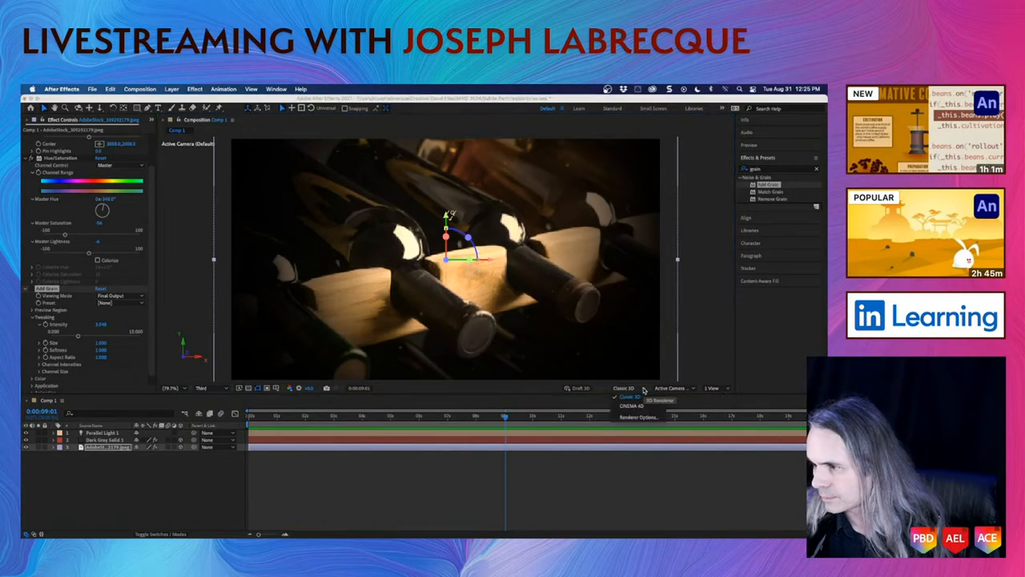
click(388, 417)
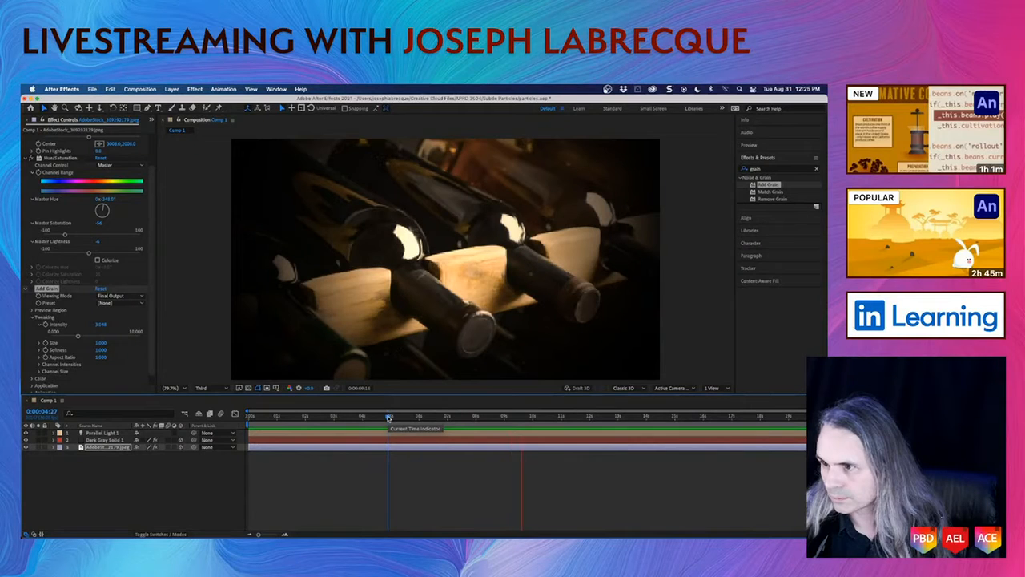
key(space)
key(super+s)
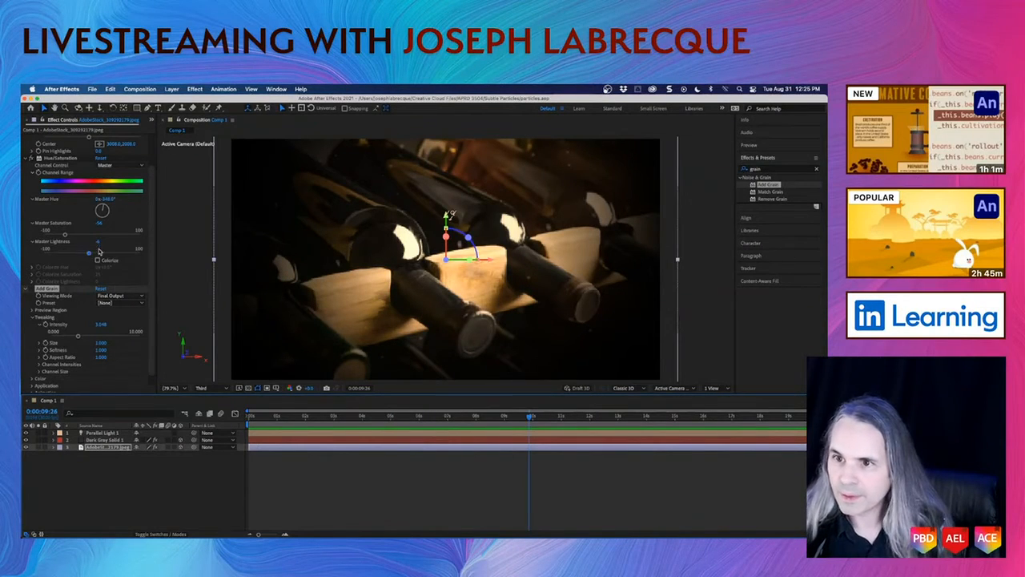
- Raise the particle system's Velocity to about 1.2 on the dark gray solid and preview from about the five-second mark
scroll(98, 224, up, 3)
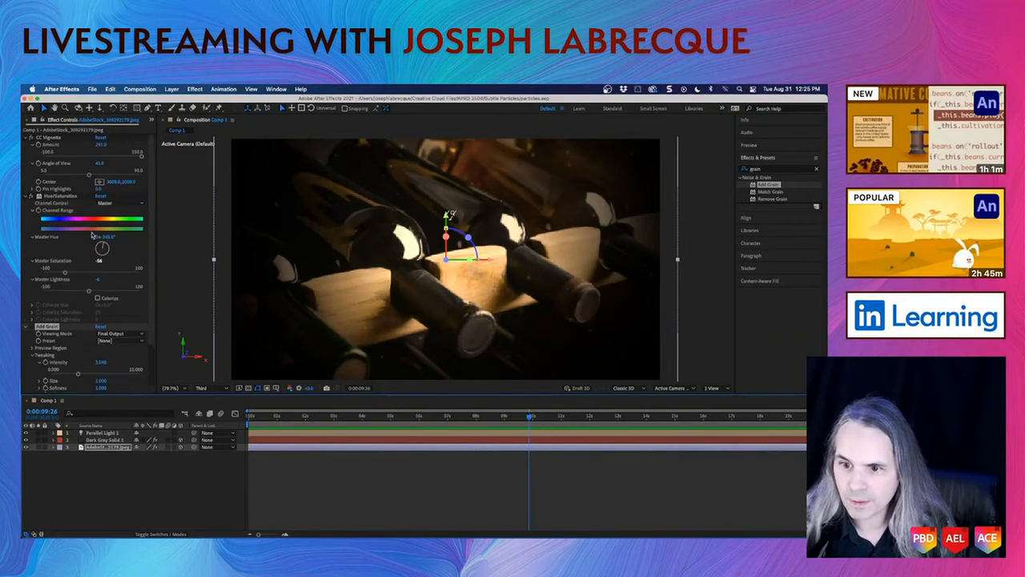
click(102, 441)
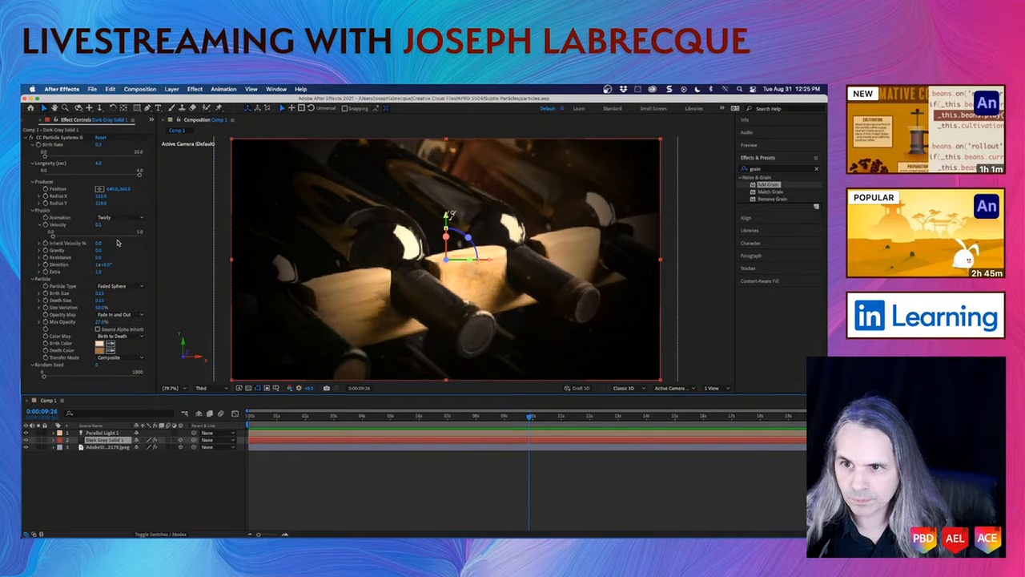
drag(99, 225, 171, 232)
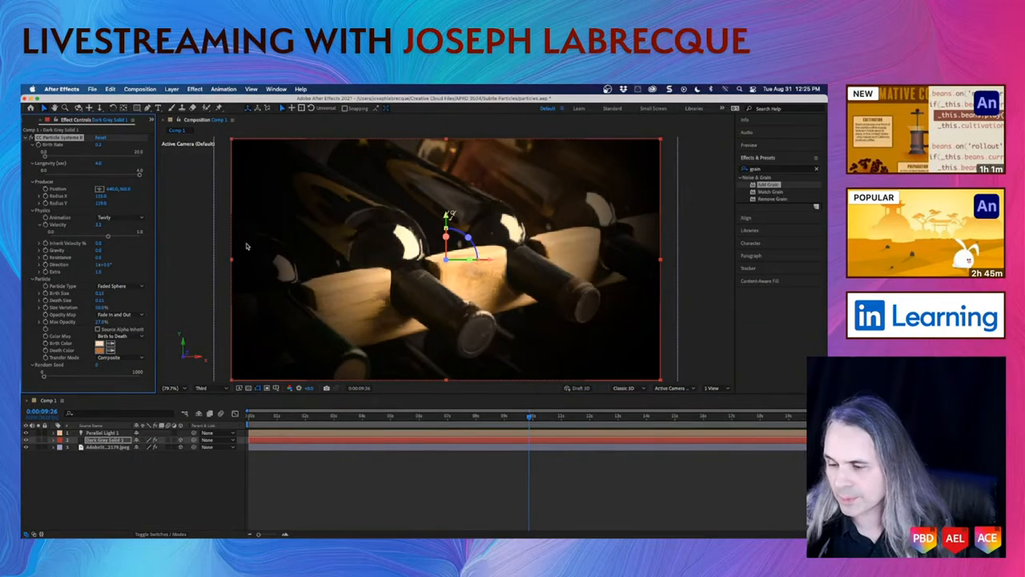
click(392, 417)
key(space)
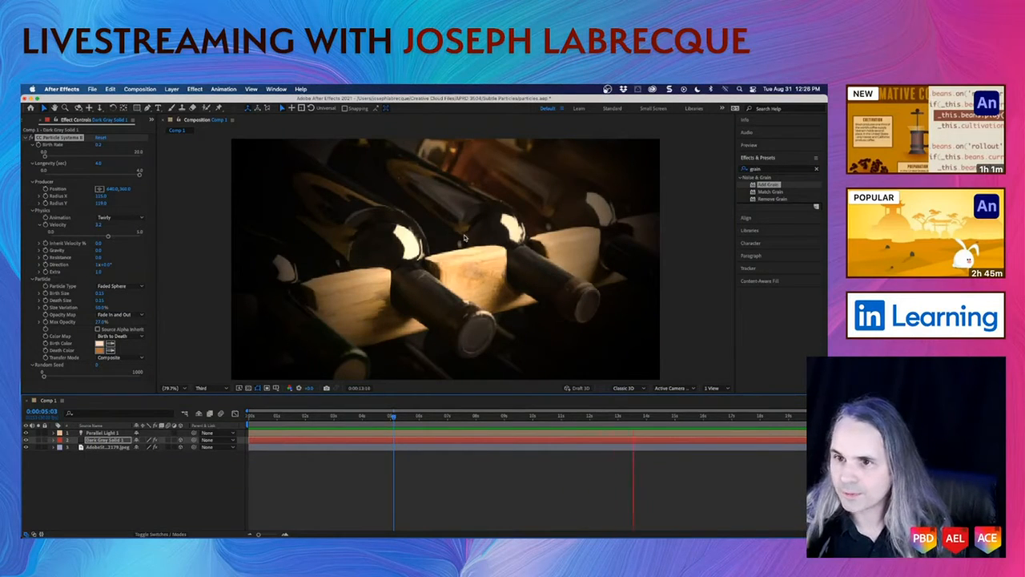
- Set the particle system's Velocity to 0.1, Birth Size to about 0.12 and Death Size to 0.07
drag(109, 236, 87, 235)
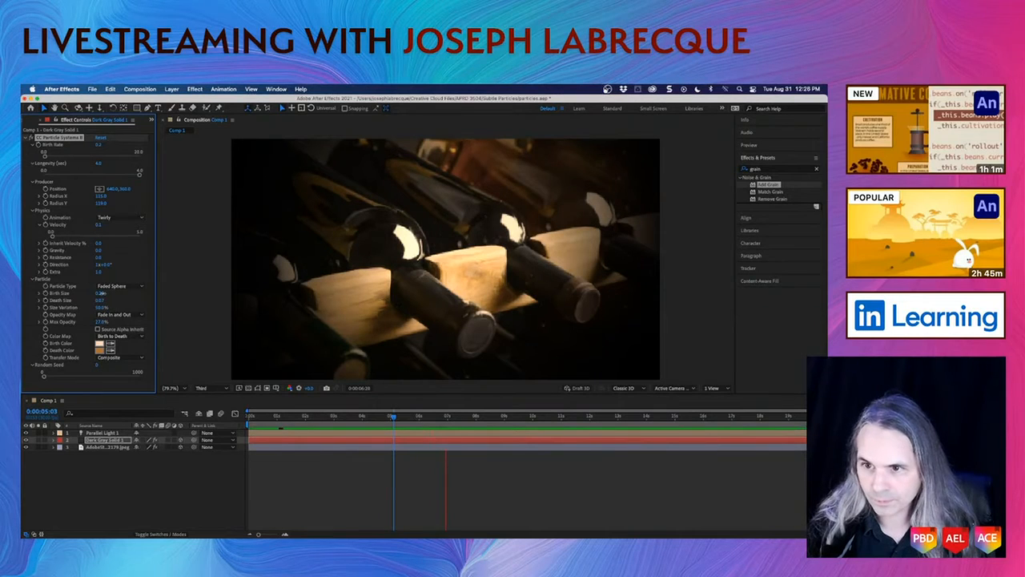
drag(102, 294, 96, 293)
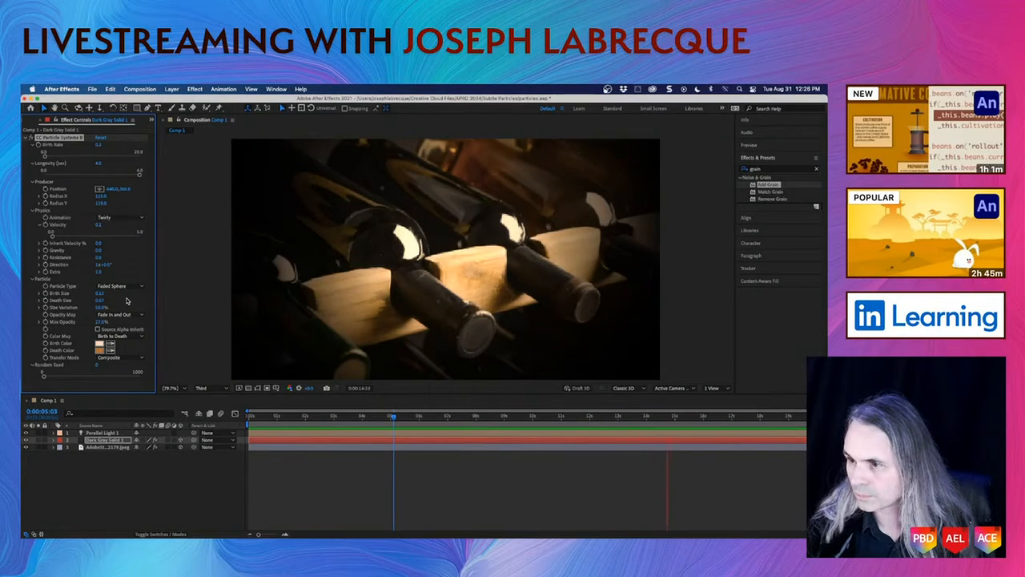
click(141, 336)
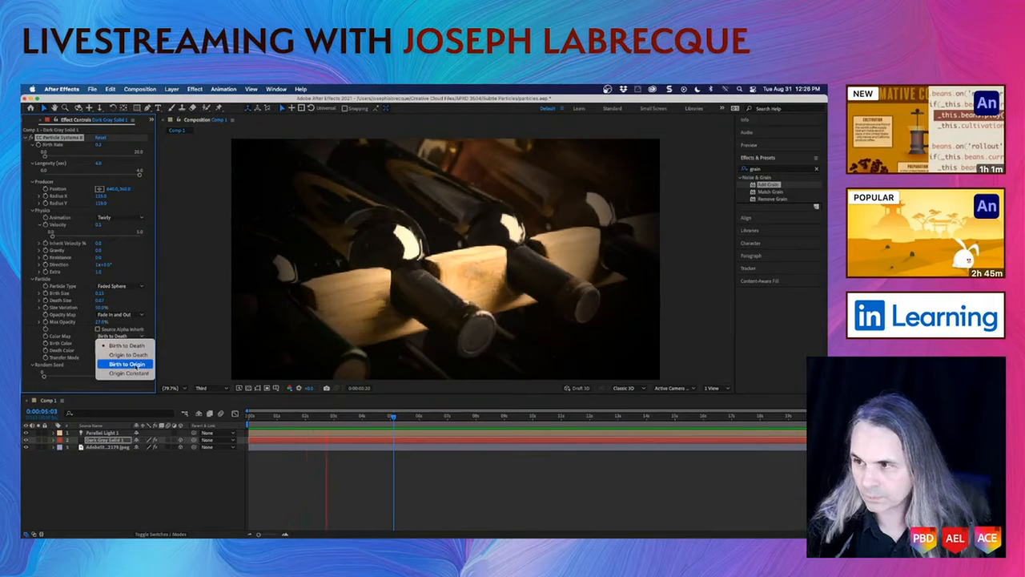
click(63, 388)
key(space)
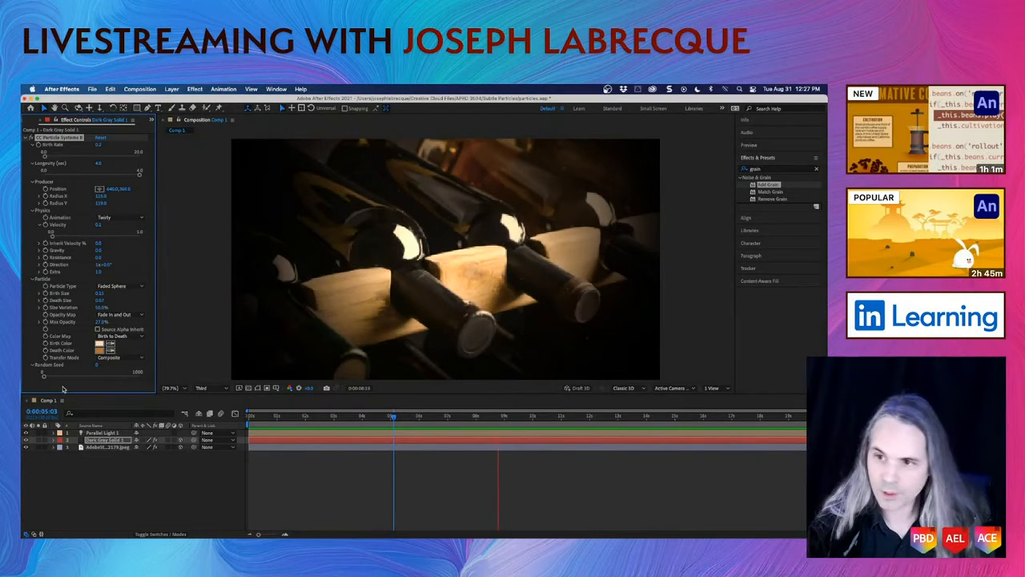
- Try the Screen, Add and Black Matte transfer modes on the particle system during playback, and return it to Composite
click(141, 358)
click(134, 375)
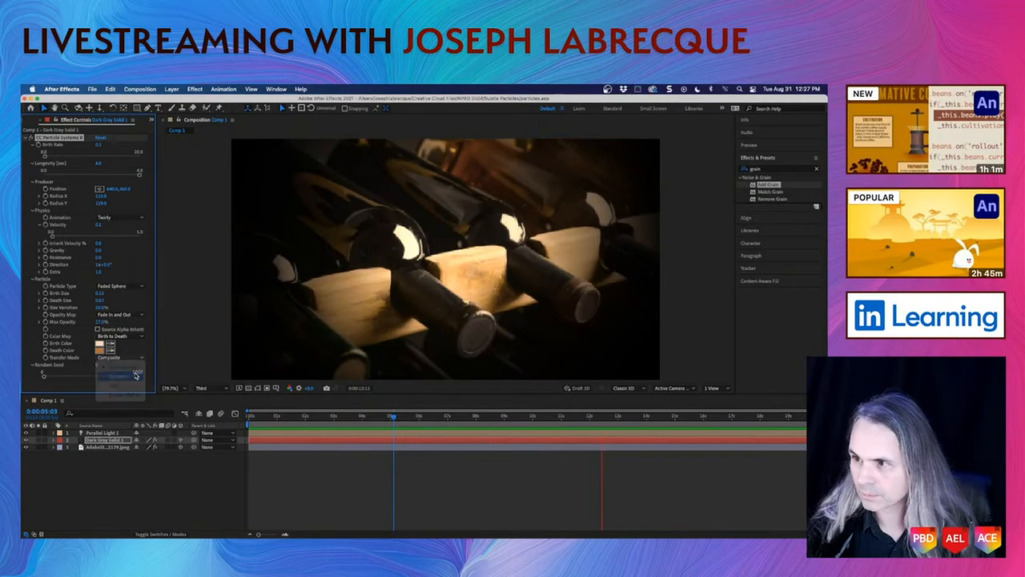
click(136, 358)
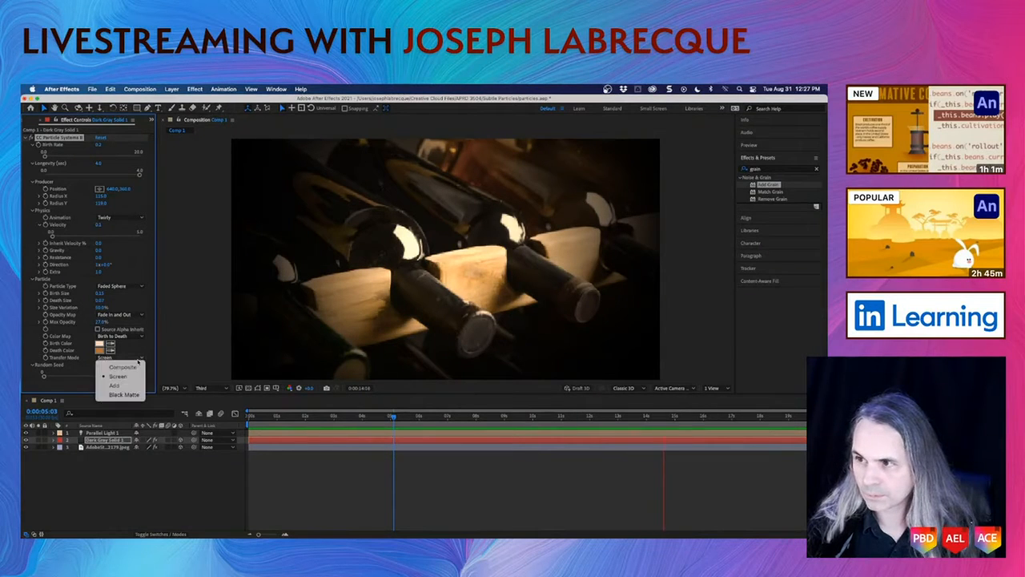
click(130, 386)
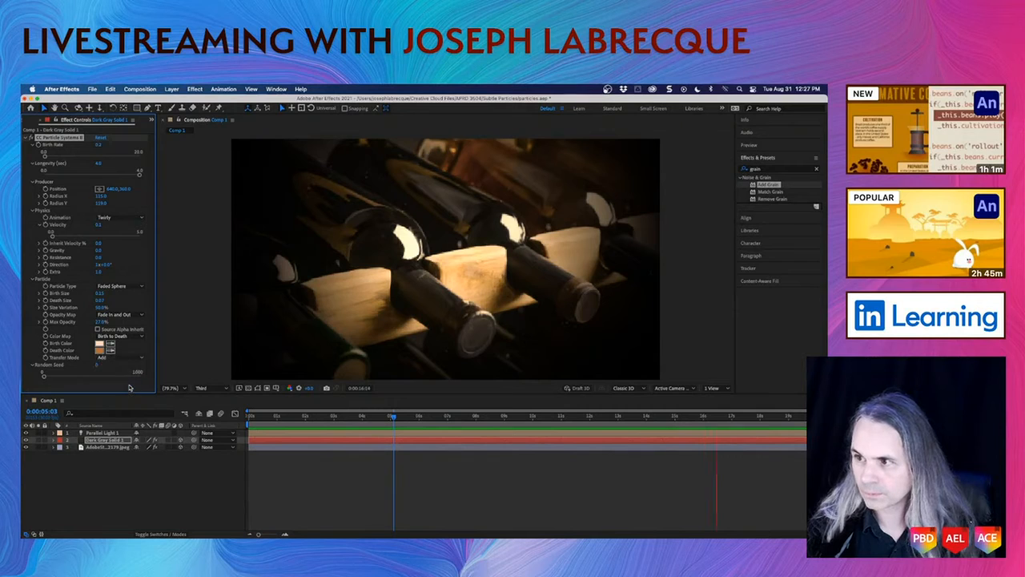
click(138, 358)
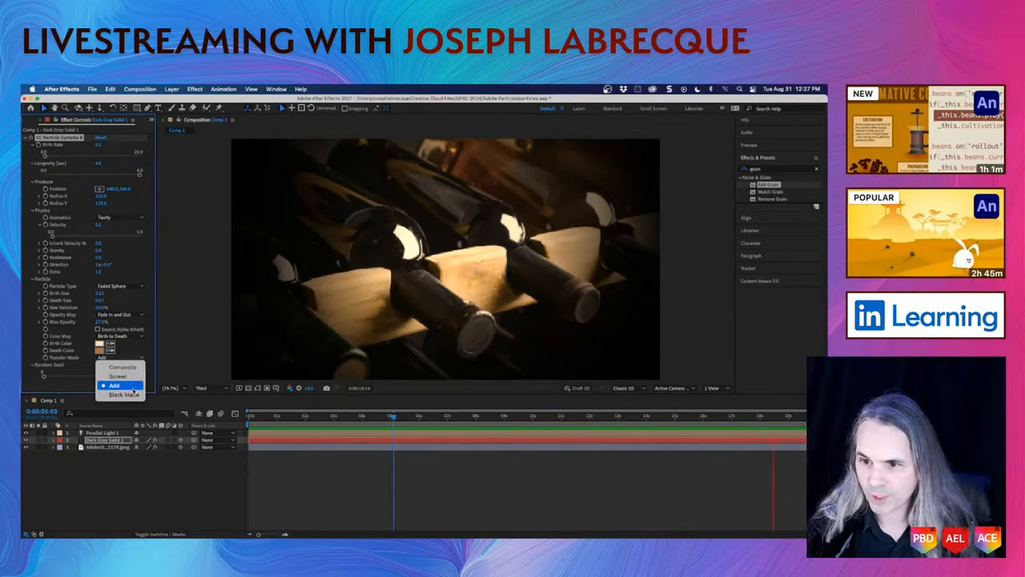
click(133, 393)
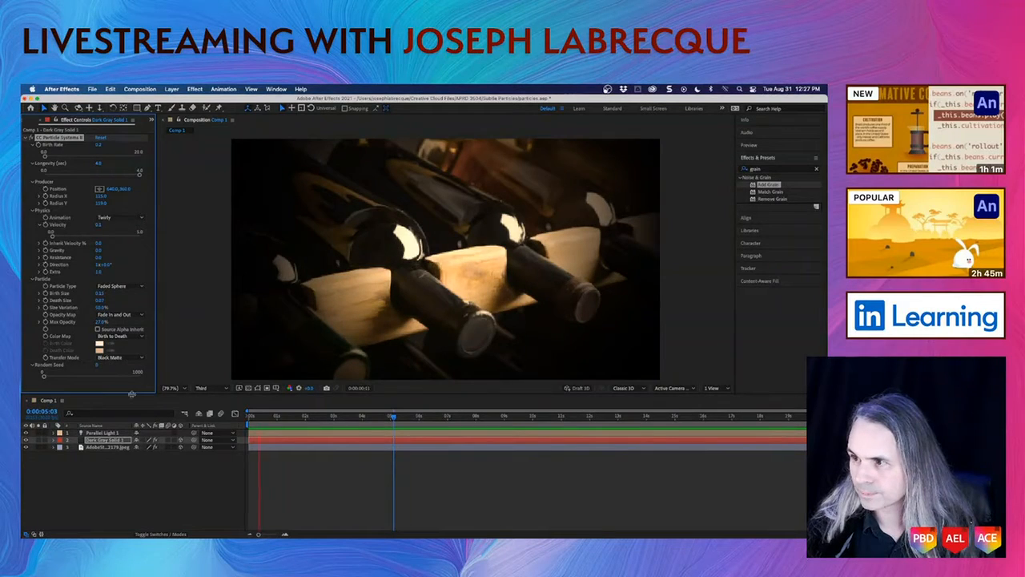
click(136, 358)
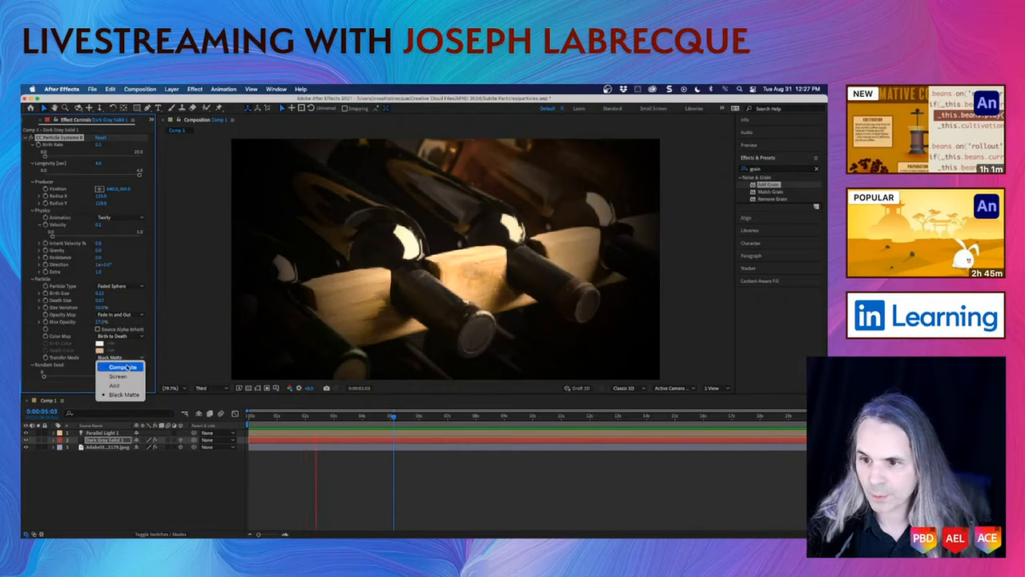
click(124, 366)
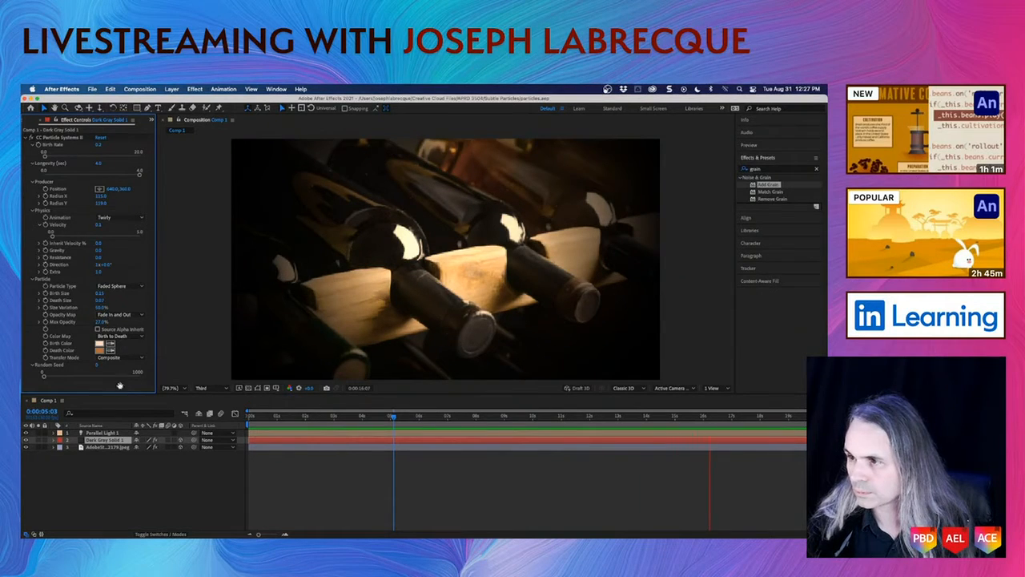
- Stop the preview and lock the parallel light, dark gray solid and photo layers
key(space)
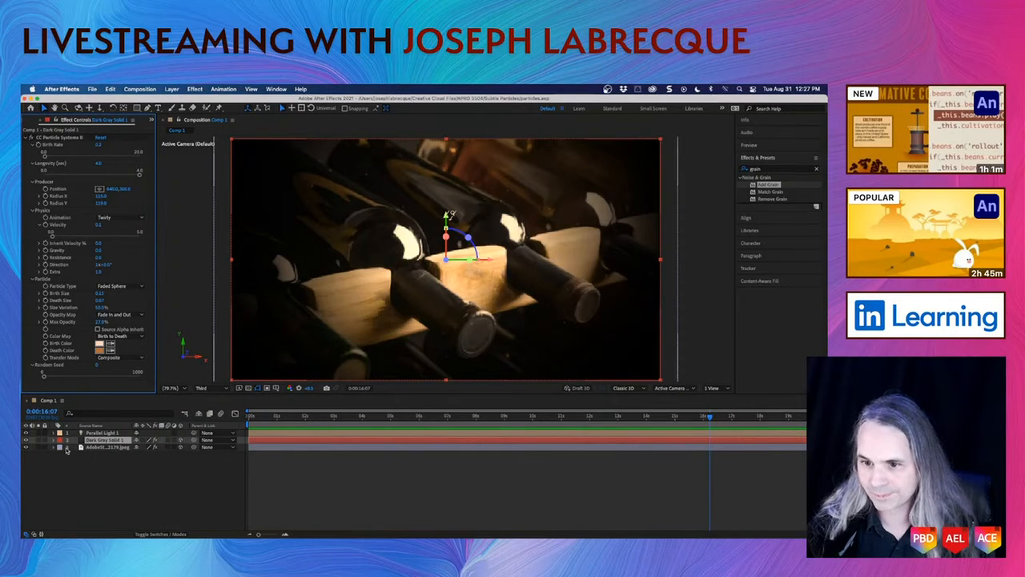
click(45, 433)
click(44, 440)
click(44, 447)
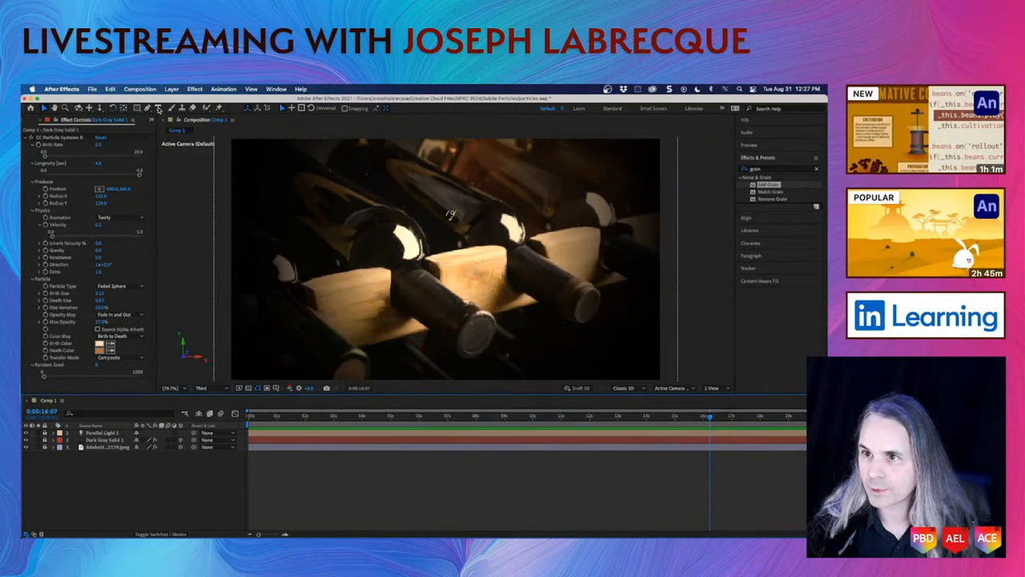
- Add a paragraph text box reading "Dusty Wine" across the upper part of the photo, and shrink the box closer to the text
click(158, 109)
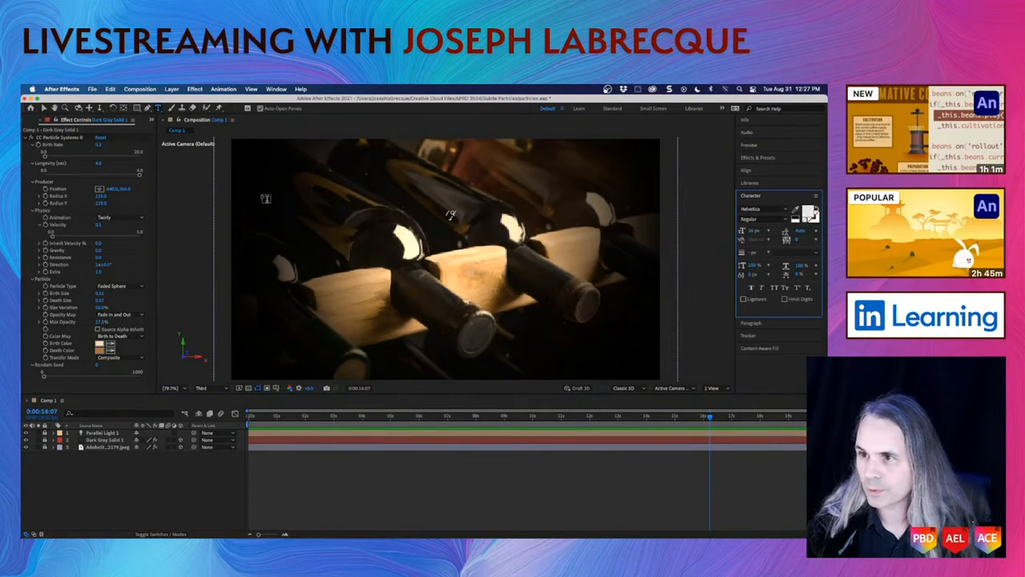
drag(255, 171, 606, 247)
text(D)
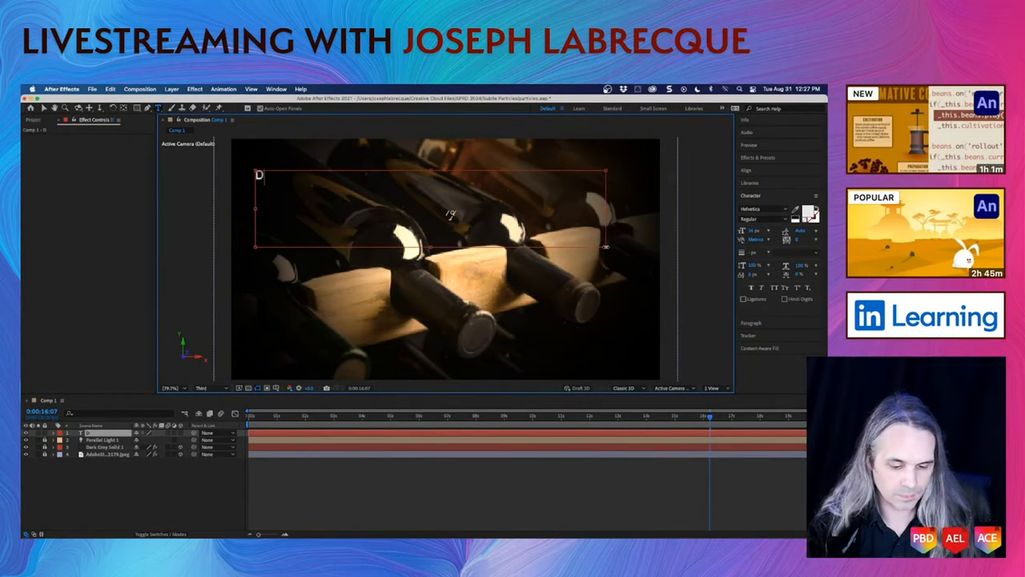
text(usty Wine)
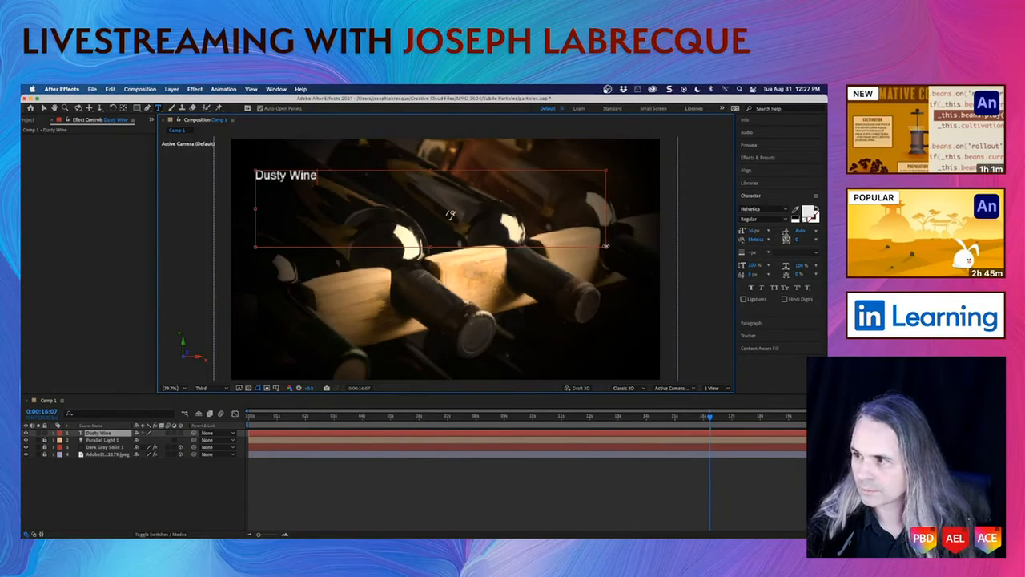
drag(606, 247, 481, 199)
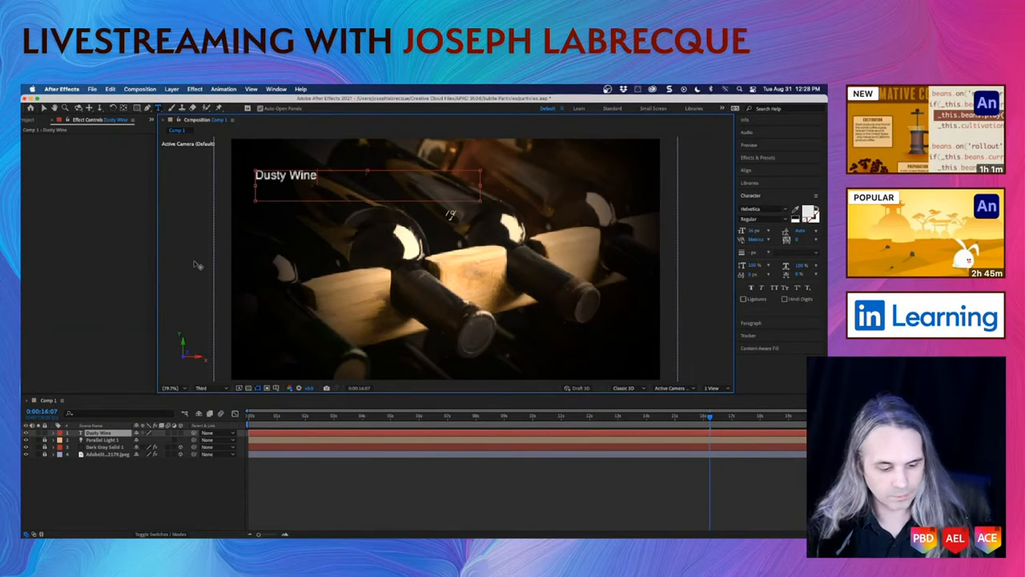
- Set the whole "Dusty Wine" text in the Strenuous Cast font and switch the composition view's resolution to Full
key(super+a)
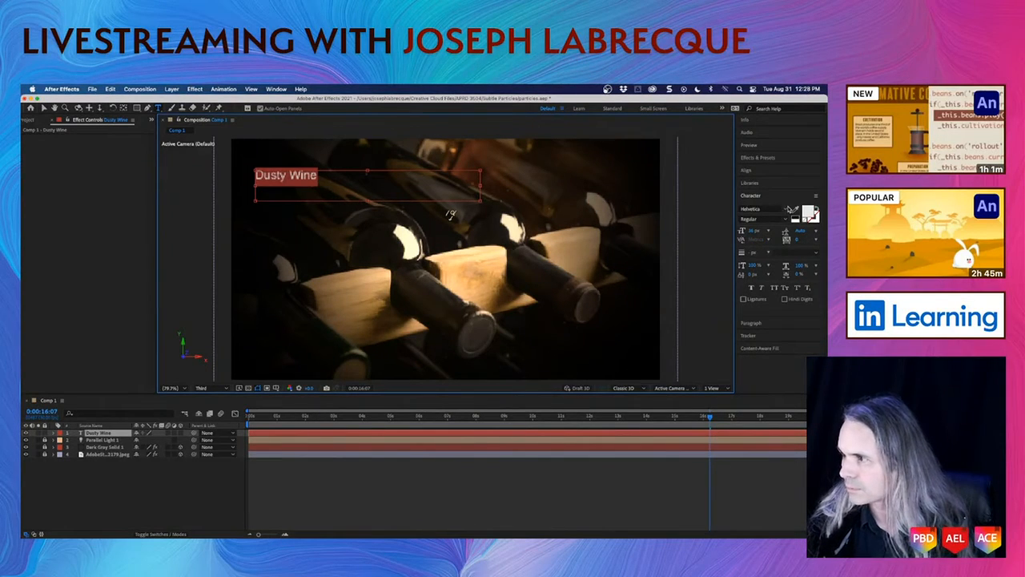
click(786, 210)
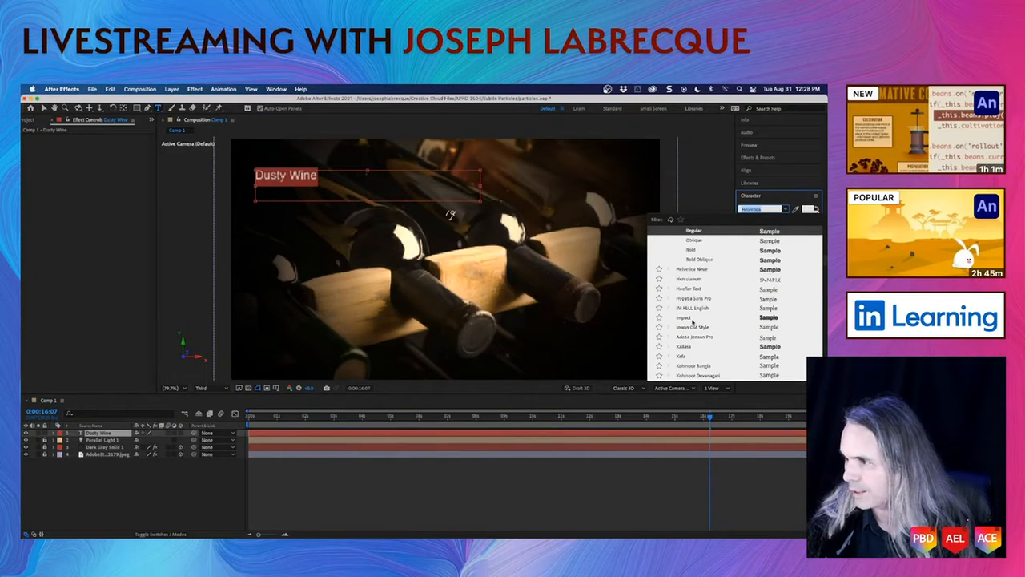
scroll(722, 282, down, 6)
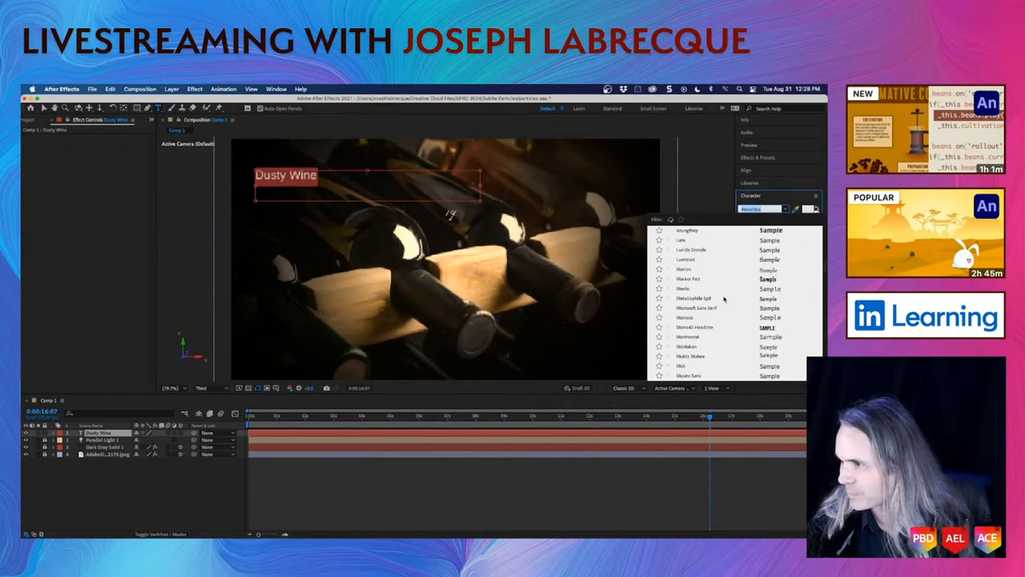
scroll(723, 299, down, 3)
scroll(723, 299, up, 10)
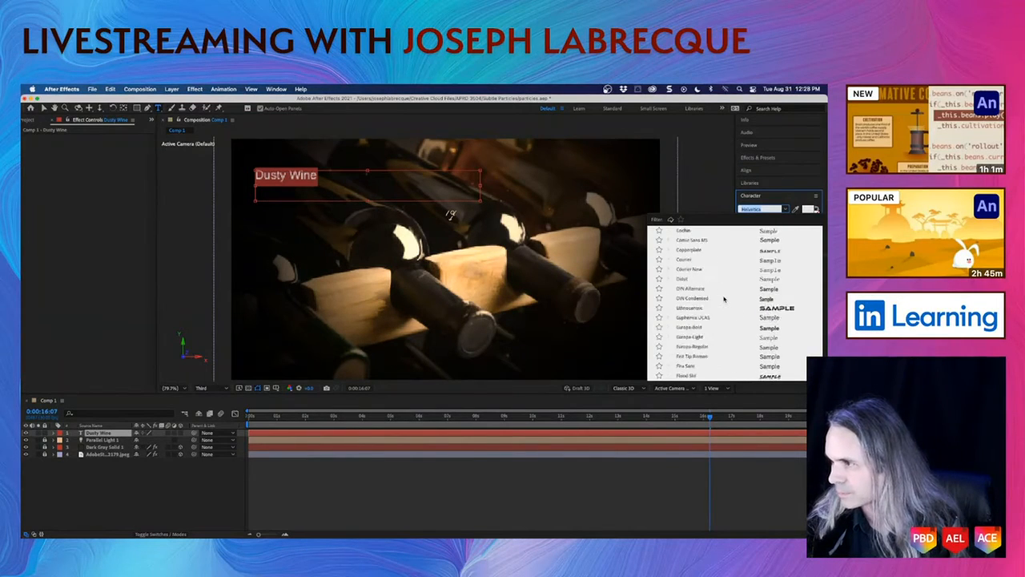
scroll(723, 299, up, 10)
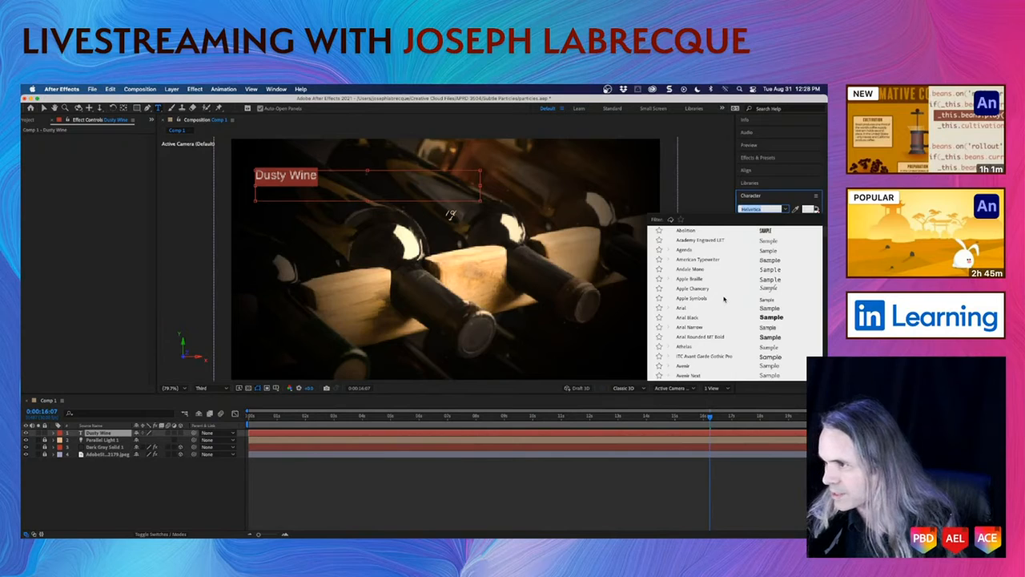
scroll(723, 299, down, 1)
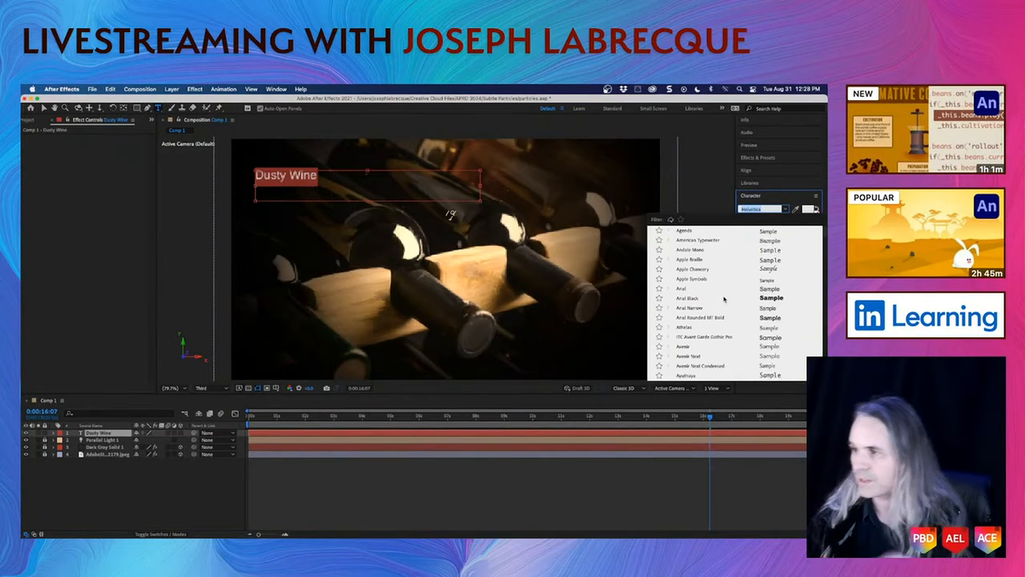
scroll(723, 299, up, 1)
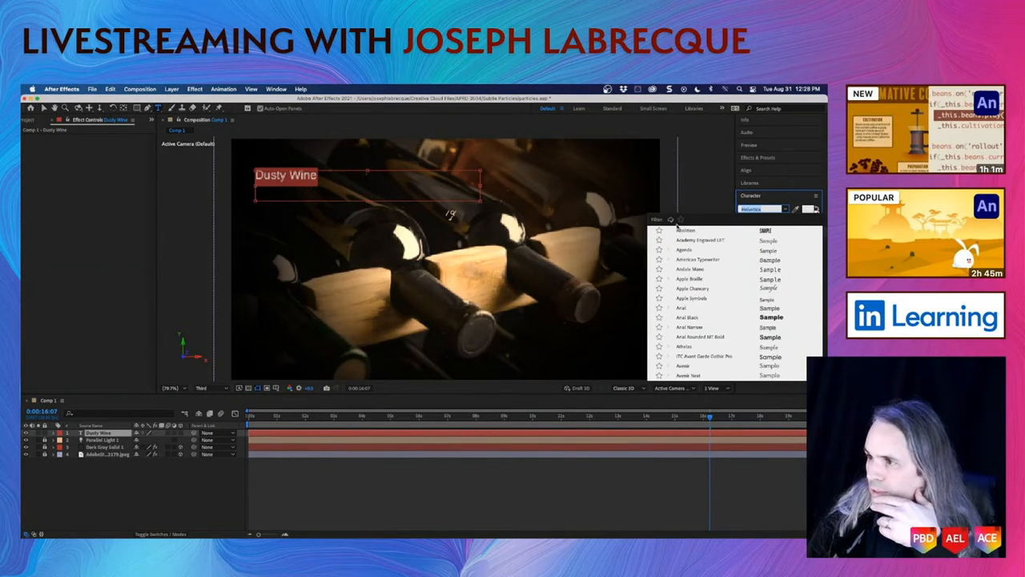
scroll(739, 303, down, 15)
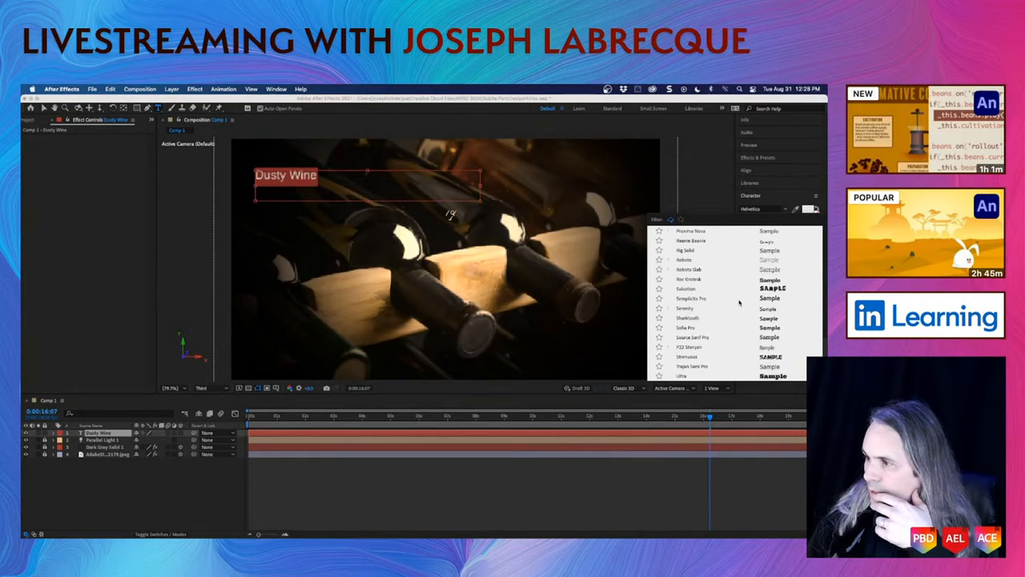
click(720, 358)
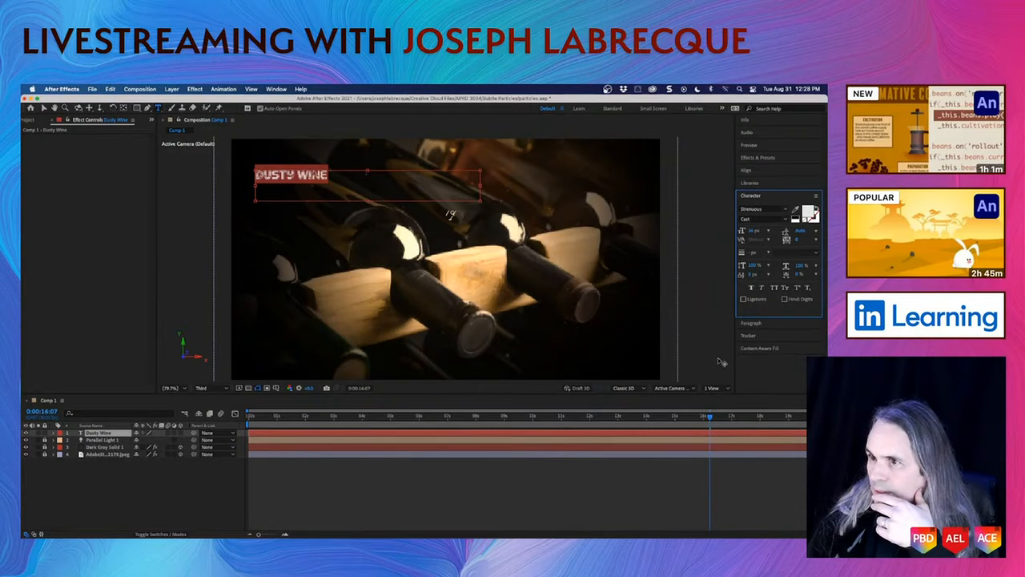
click(227, 388)
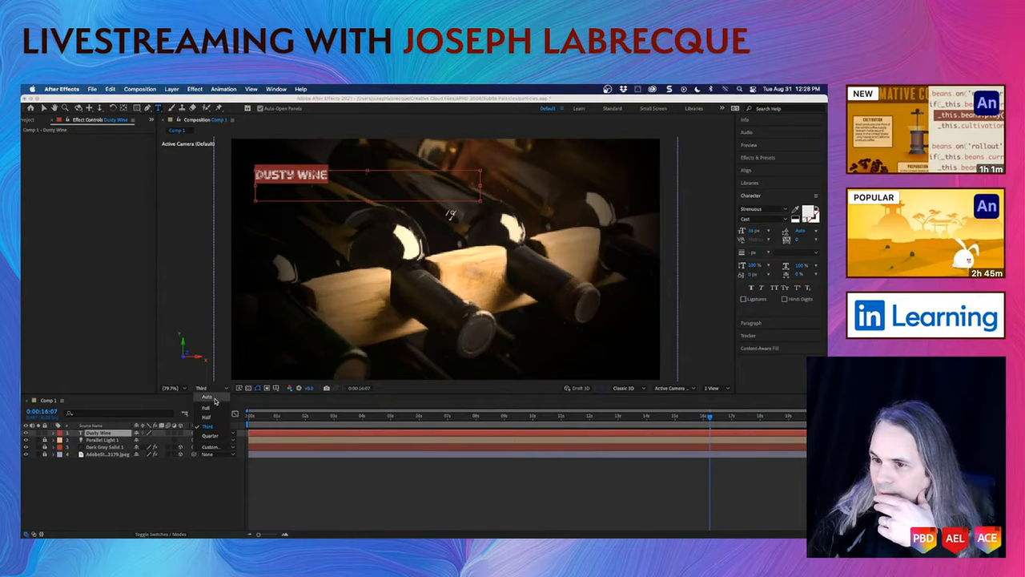
click(212, 407)
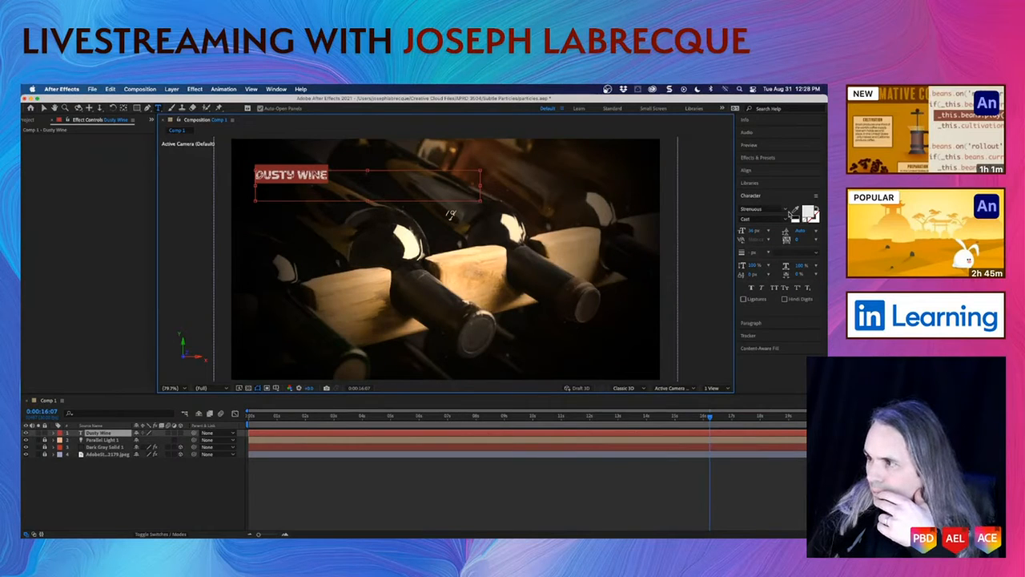
- Try the P22 Cezanne Pro font on the whole "Dusty Wine" text
click(785, 209)
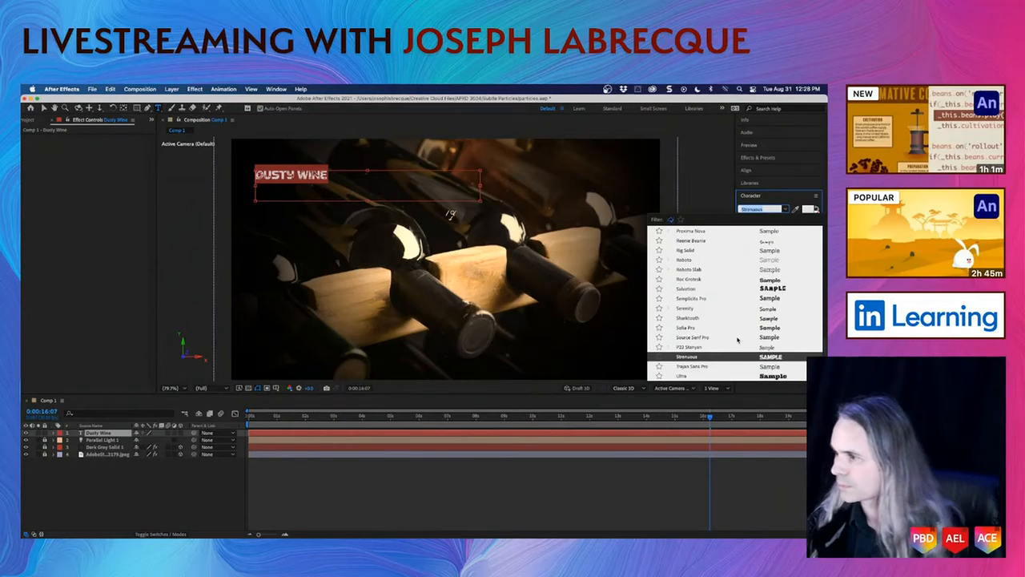
scroll(738, 339, up, 5)
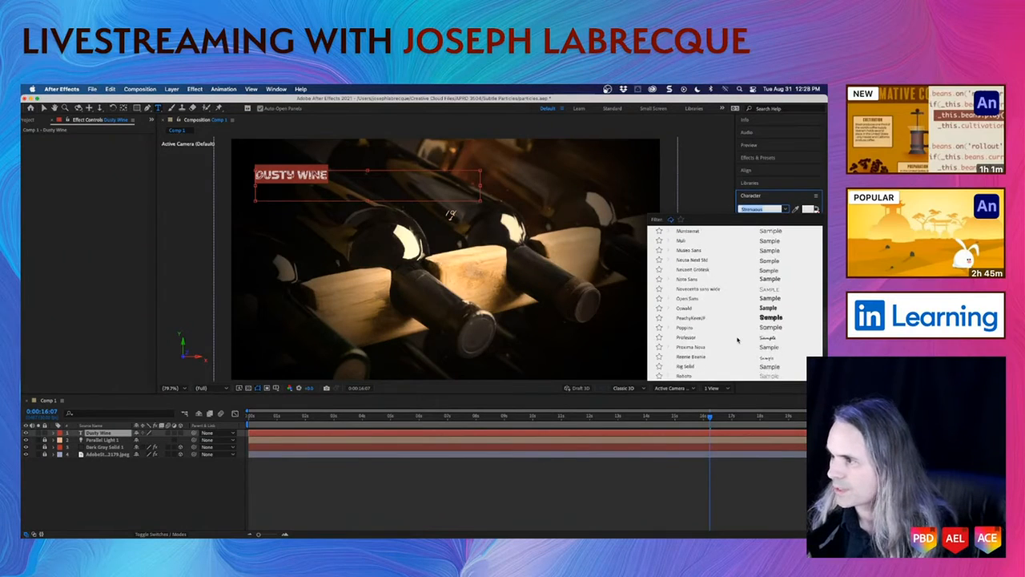
scroll(738, 340, up, 10)
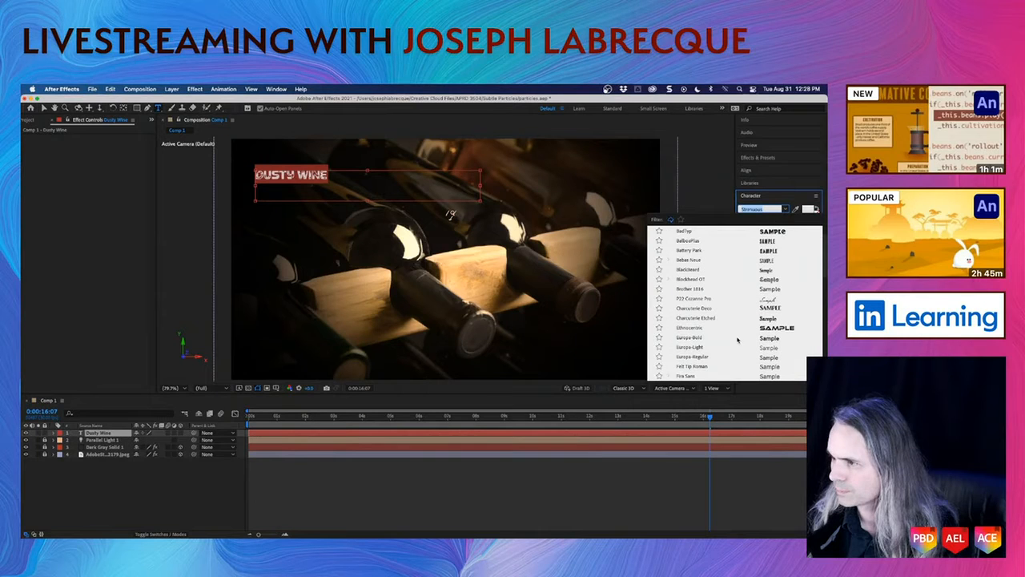
click(716, 299)
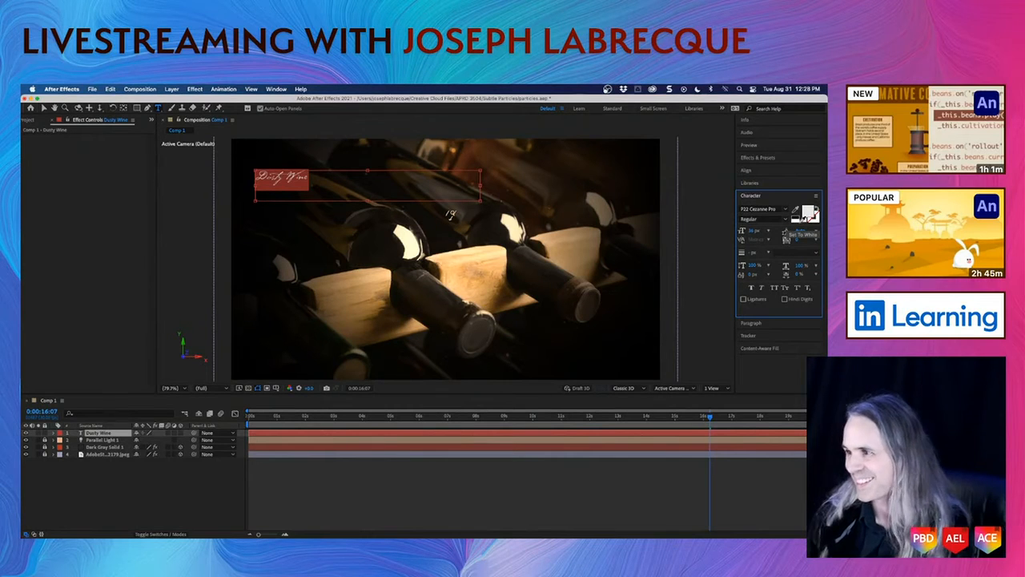
- Set the "Dusty Wine" text in the BlackBoard Regular font and enlarge it to about 102 px
click(785, 210)
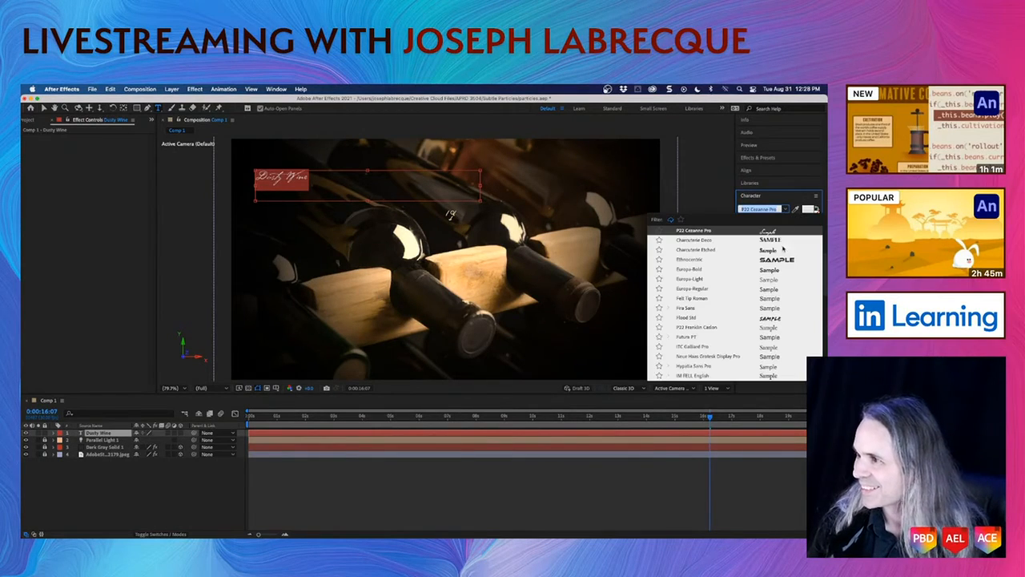
scroll(773, 273, up, 5)
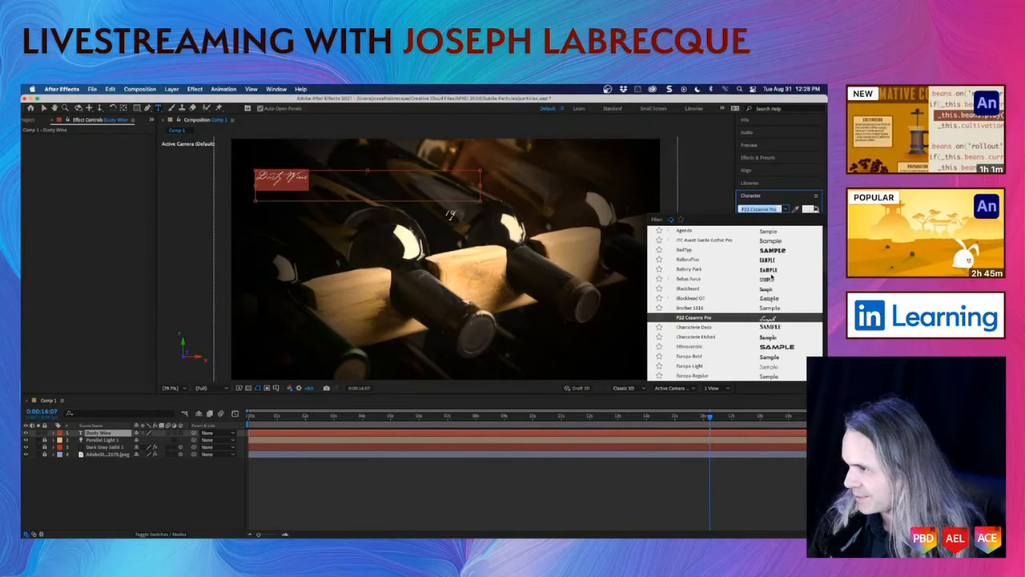
scroll(772, 278, up, 1)
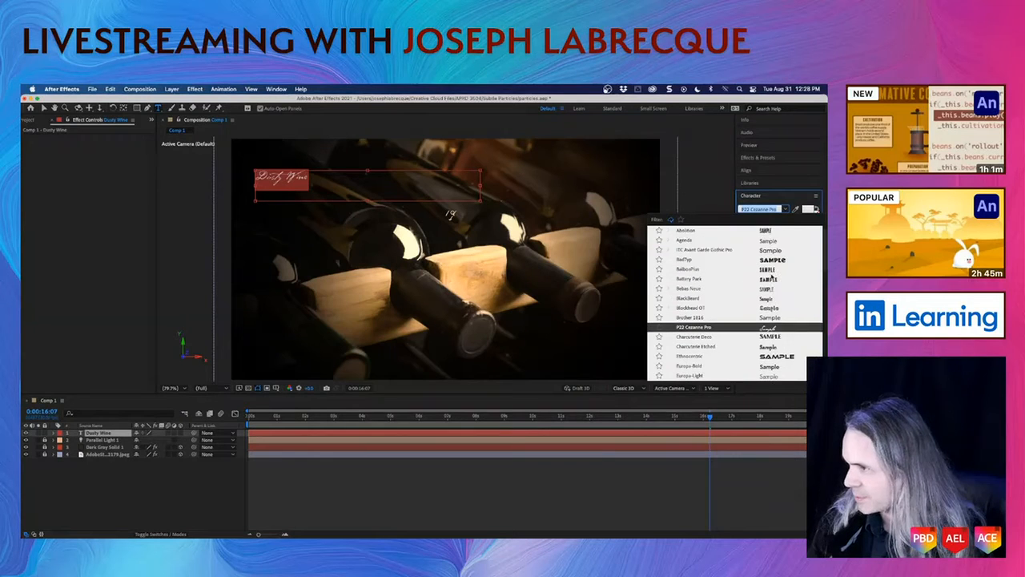
click(693, 299)
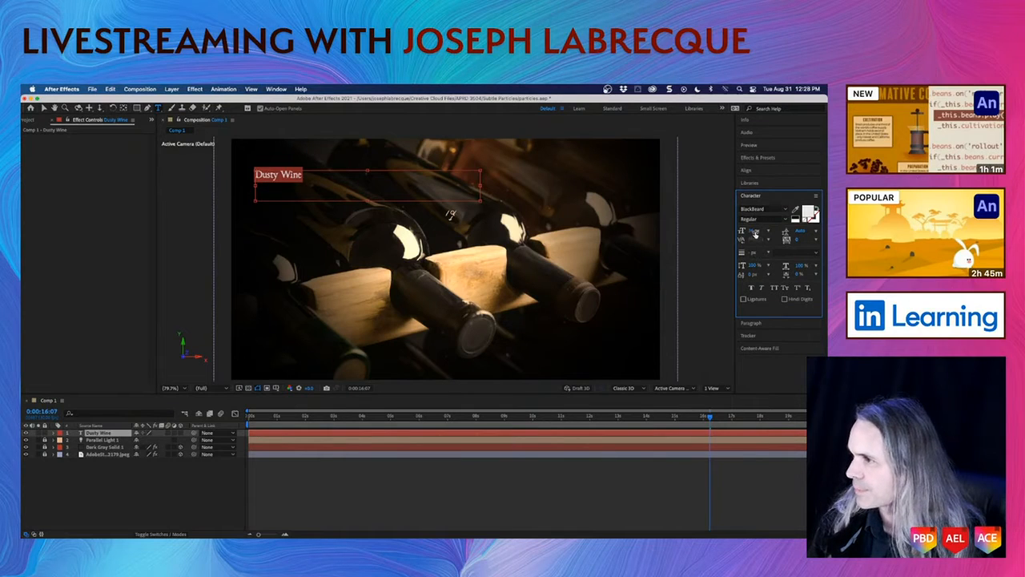
drag(754, 231, 785, 232)
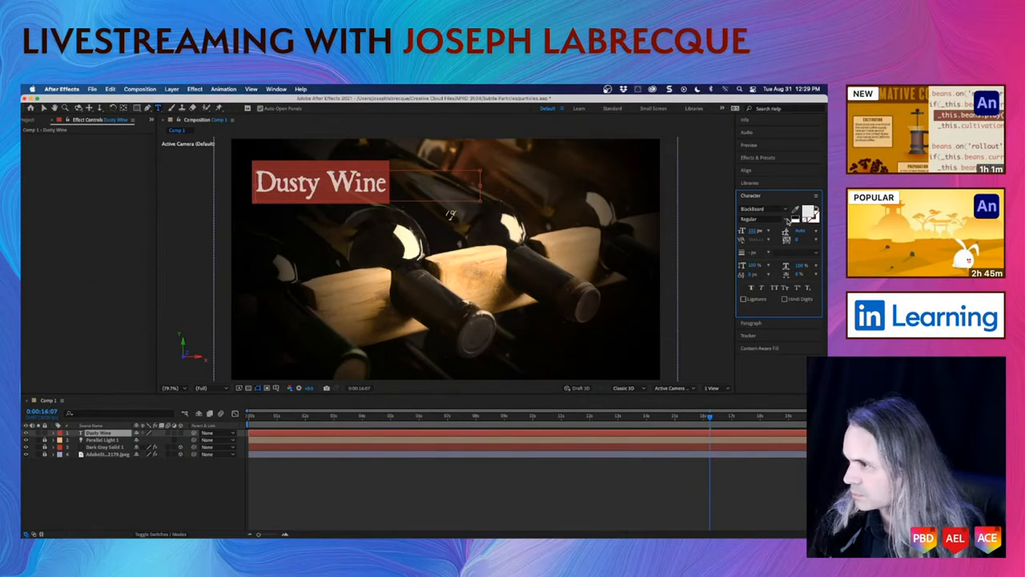
click(787, 218)
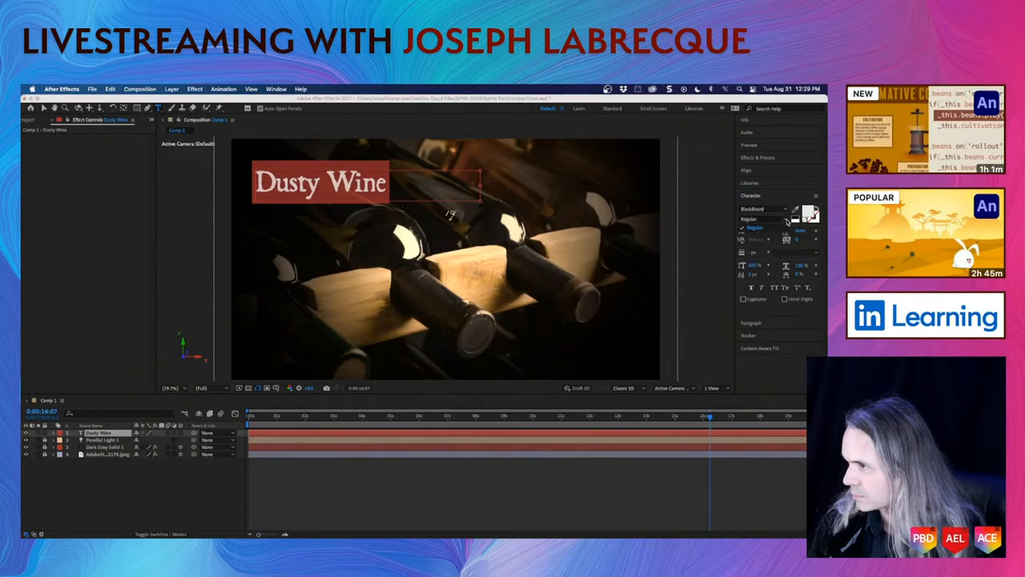
click(784, 198)
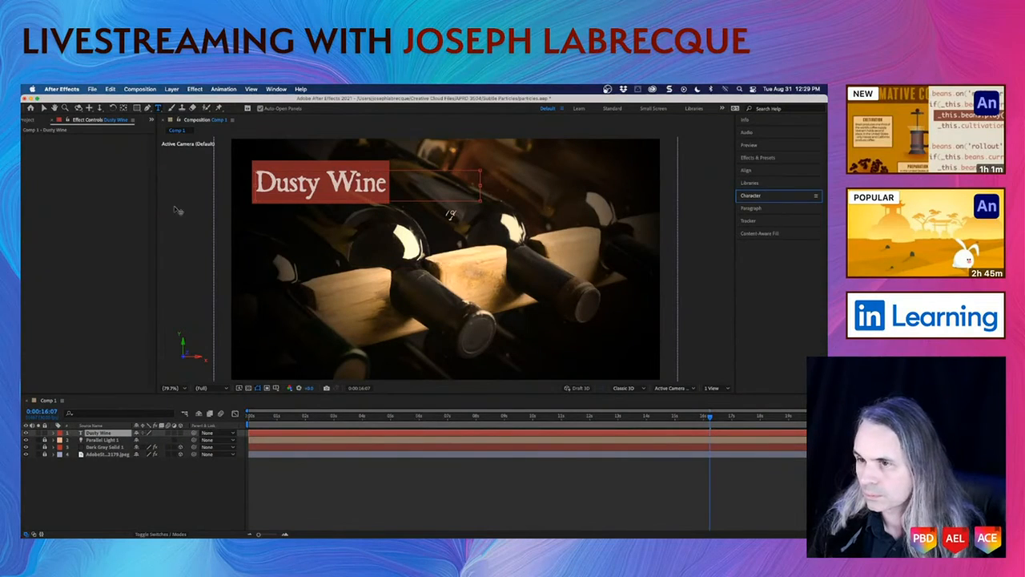
- Fill the "Dusty Wine" text with the pale cream color sampled from the bottle's highlight, and save the project
click(806, 196)
click(797, 209)
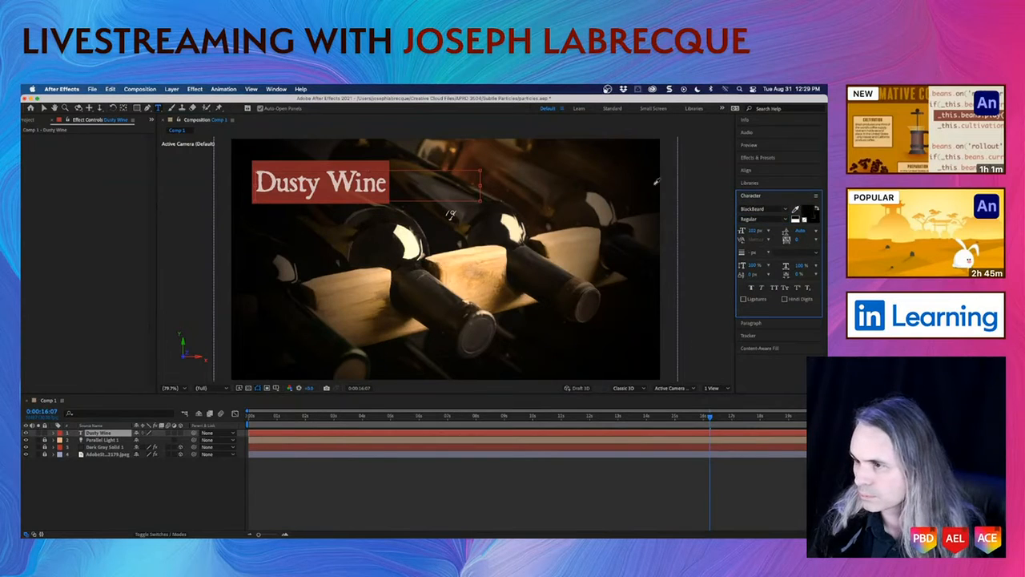
click(512, 229)
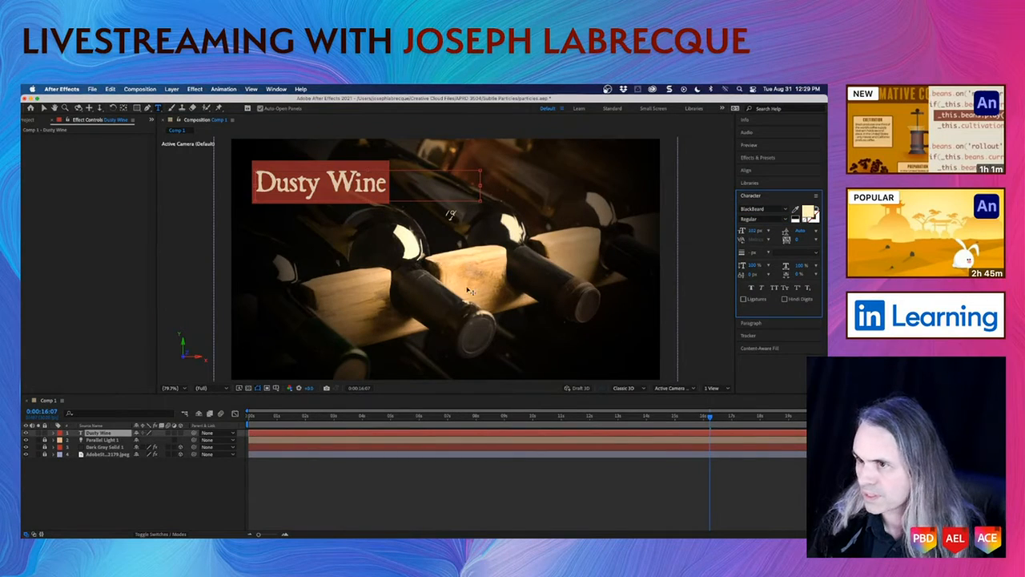
key(super+s)
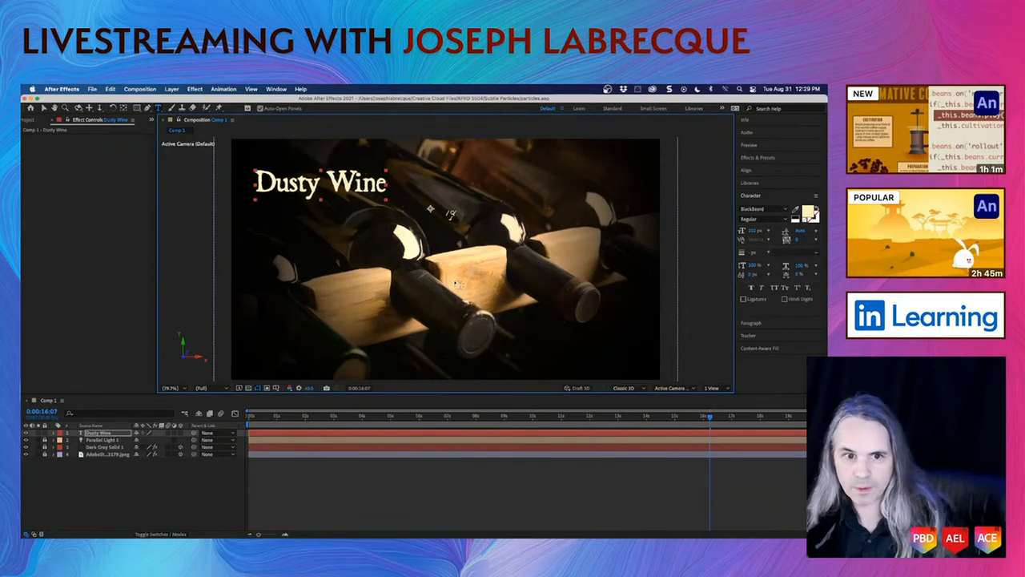
click(182, 275)
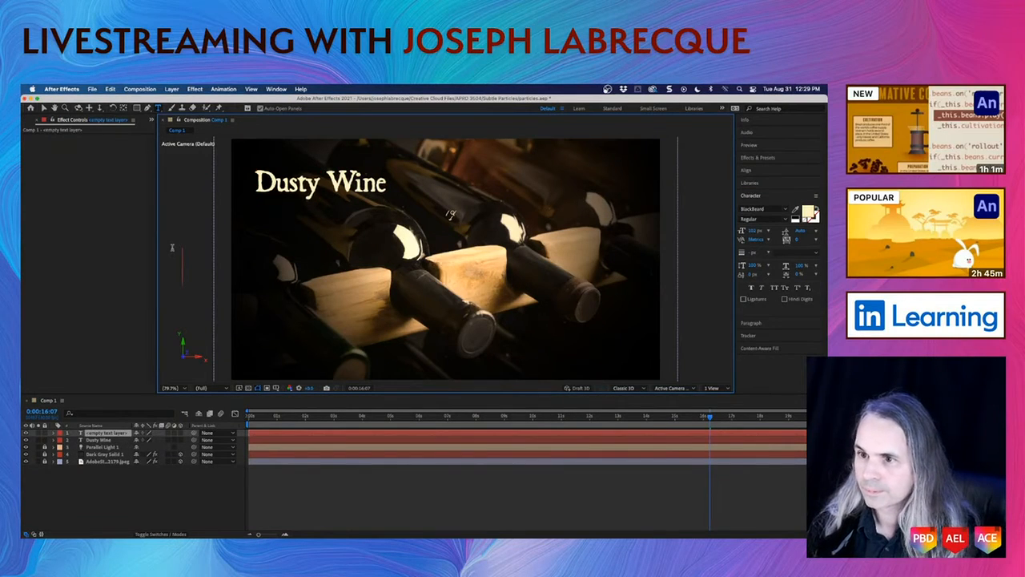
key(super+z)
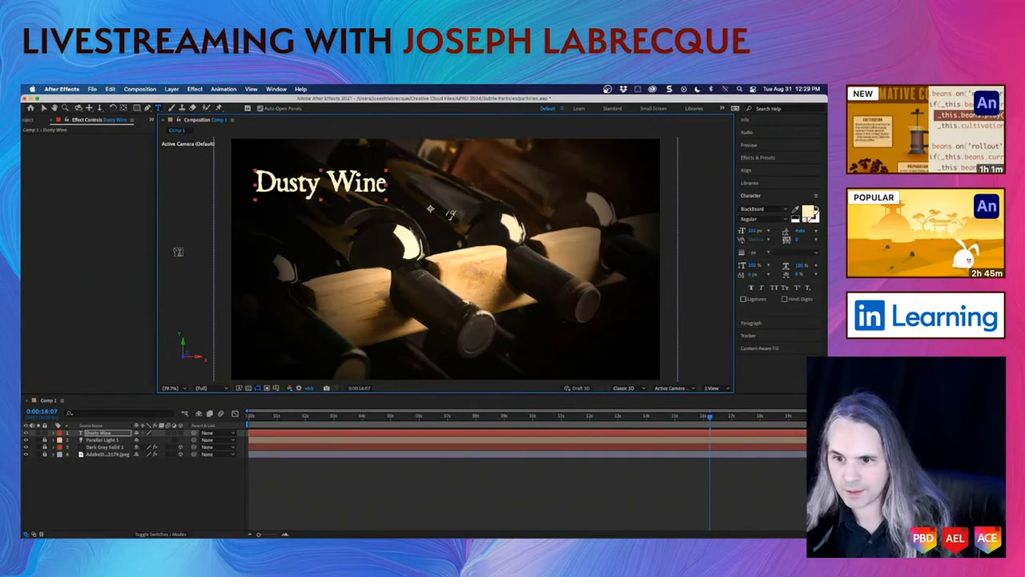
- Move the Dusty Wine layer below Parallel Light 1 and make it a 3D layer lit by the light
click(67, 434)
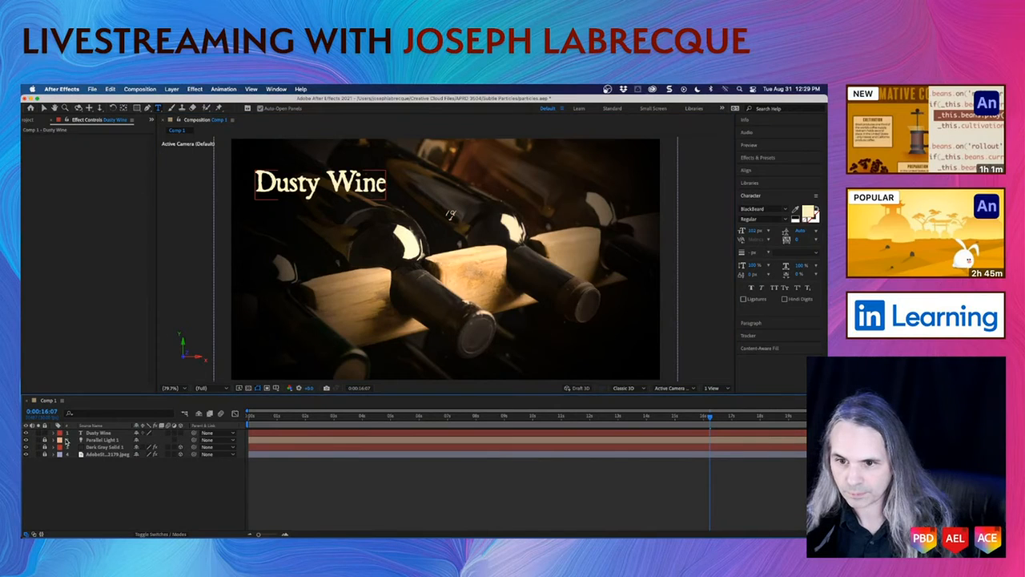
drag(95, 435, 96, 446)
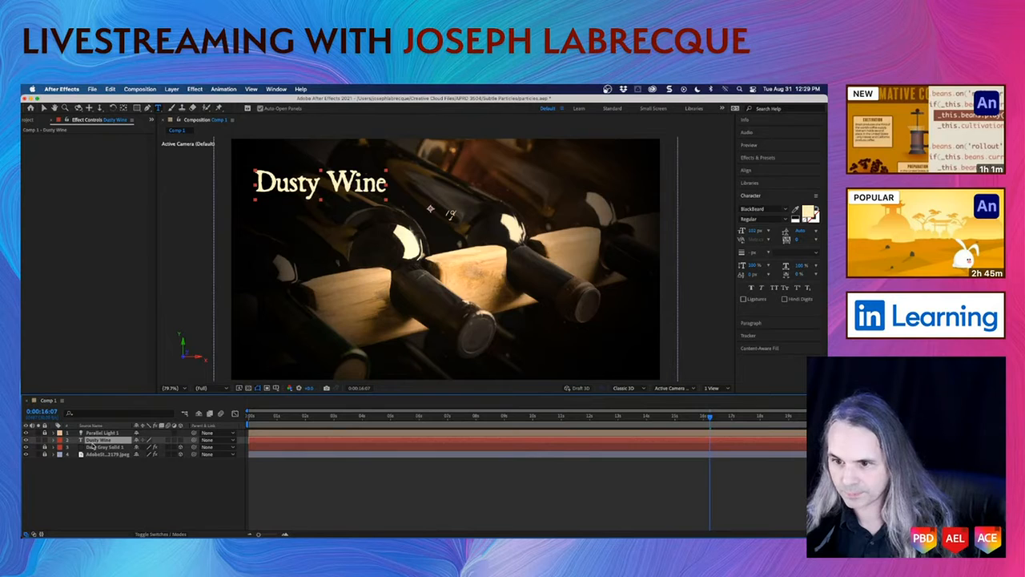
click(180, 441)
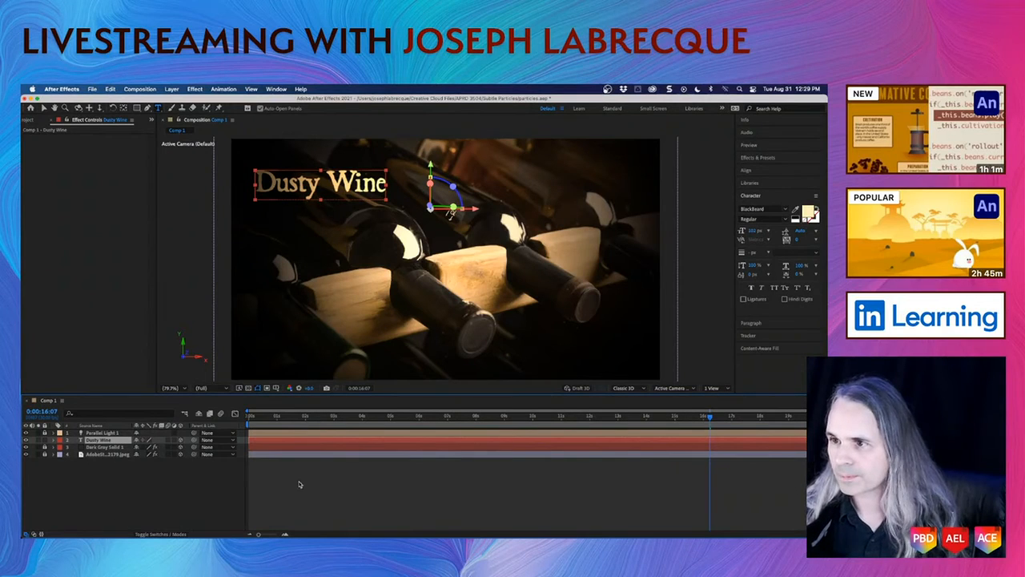
click(44, 109)
click(180, 283)
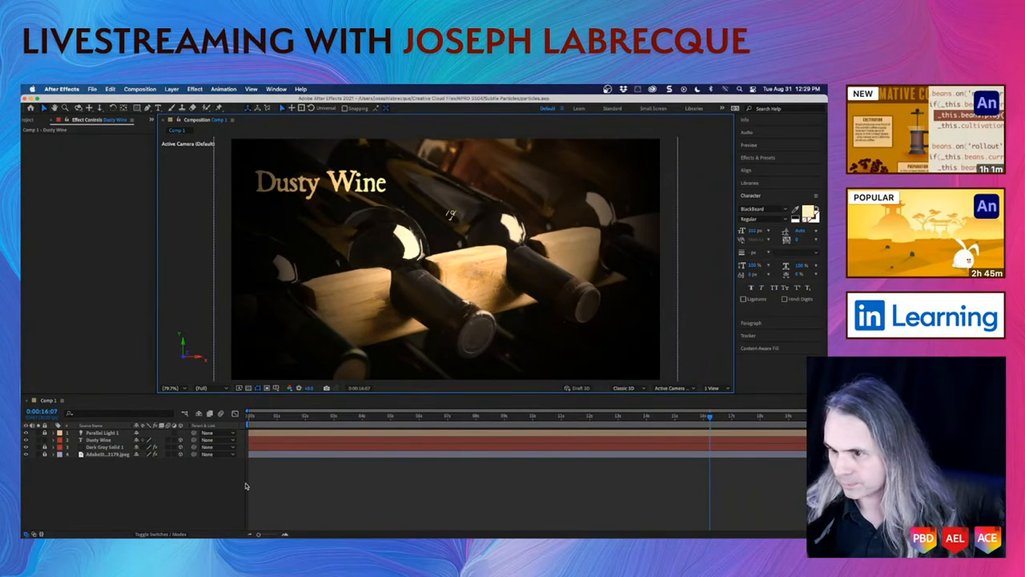
- Preview the lit title with the dust particles from about the 1-second mark
click(275, 416)
mouse_move(273, 415)
mouse_down()
mouse_move(655, 415)
mouse_move(278, 414)
mouse_up()
key(space)
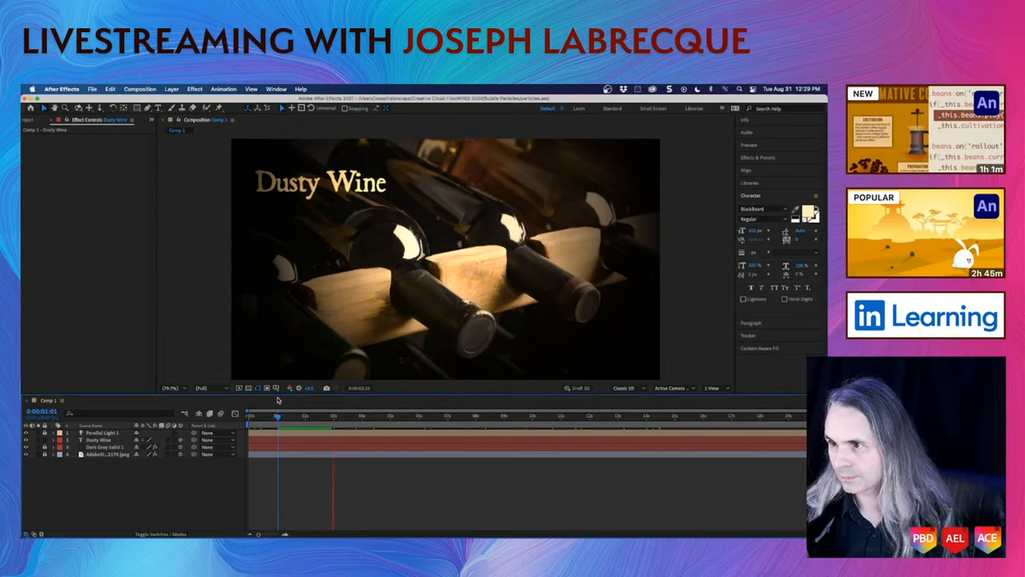
key(space)
- Move the "Dusty Wine" title slightly higher and rotate it about its Y axis until it is nearly edge-on
drag(344, 186, 346, 176)
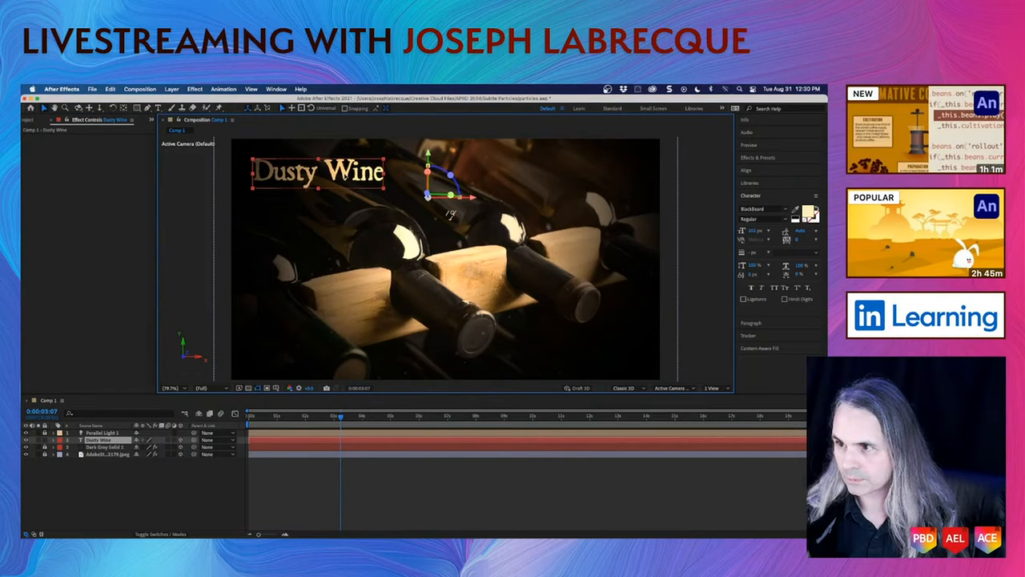
drag(451, 195, 451, 213)
- Make the Dusty Wine layer start at about the 5-second mark in the timeline
click(259, 432)
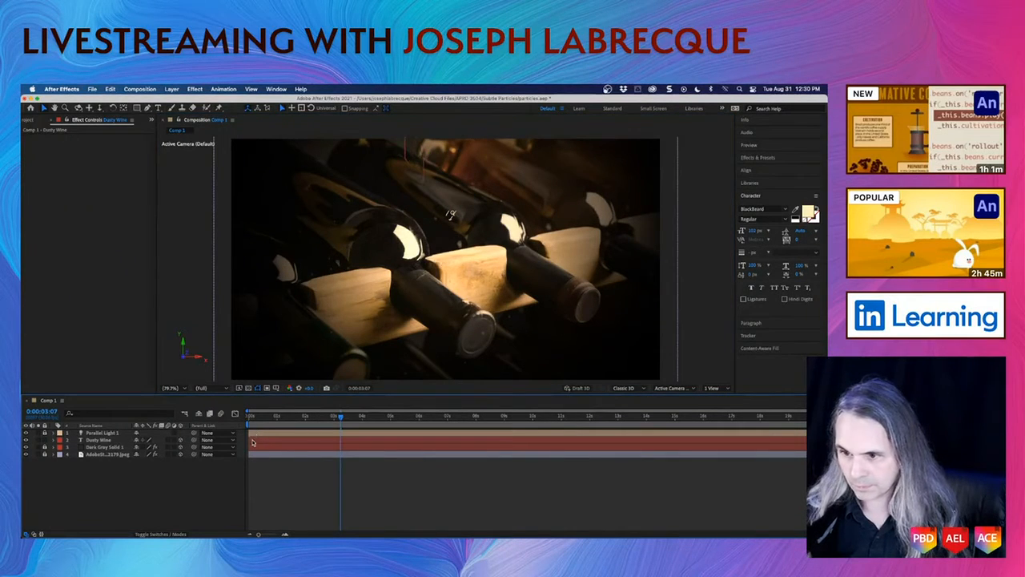
click(253, 441)
drag(261, 440, 392, 438)
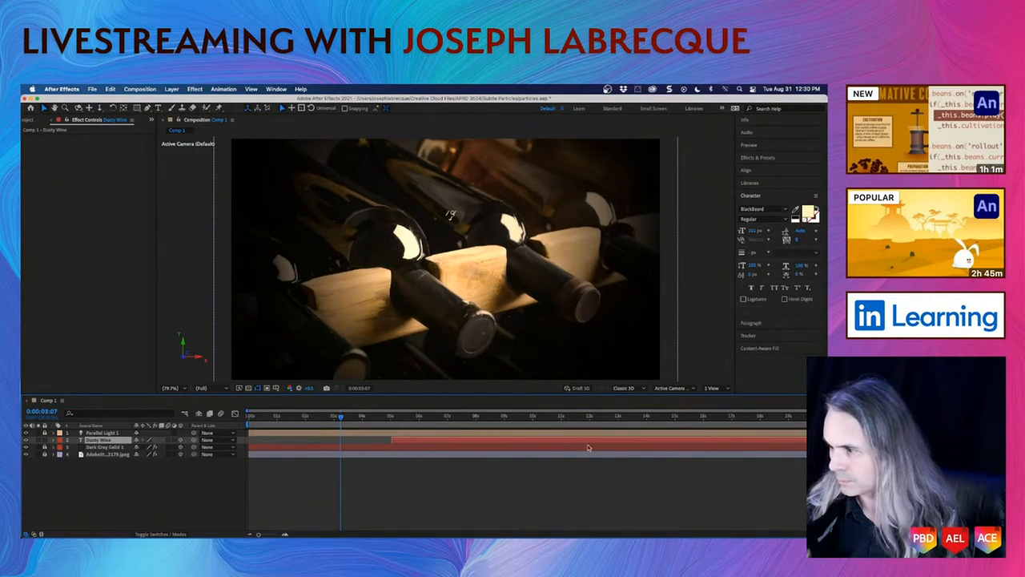
- At 0:00:05:01, turn the title fully edge-on at 270° about Y and set an Orientation keyframe
drag(361, 414, 392, 417)
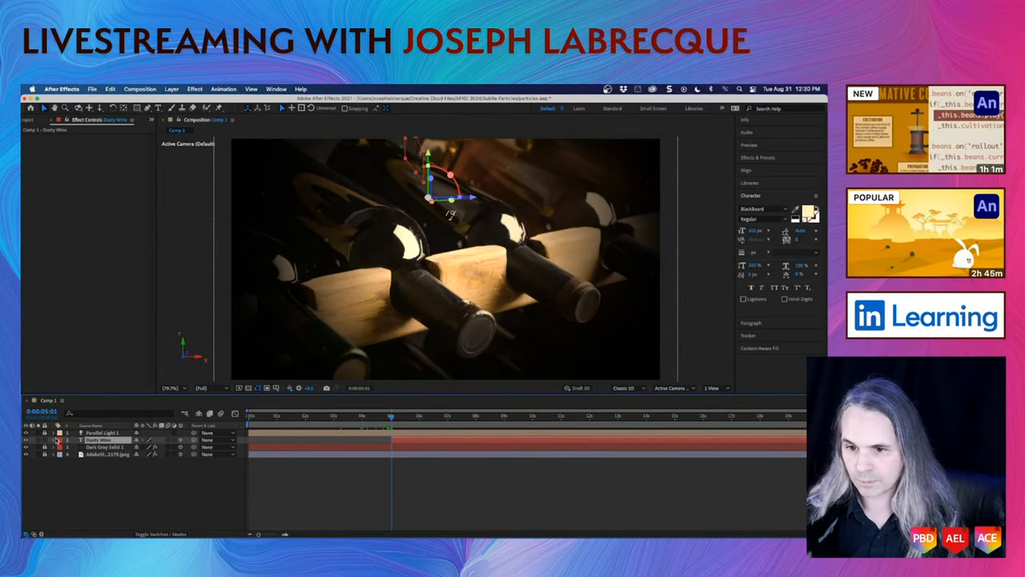
click(54, 440)
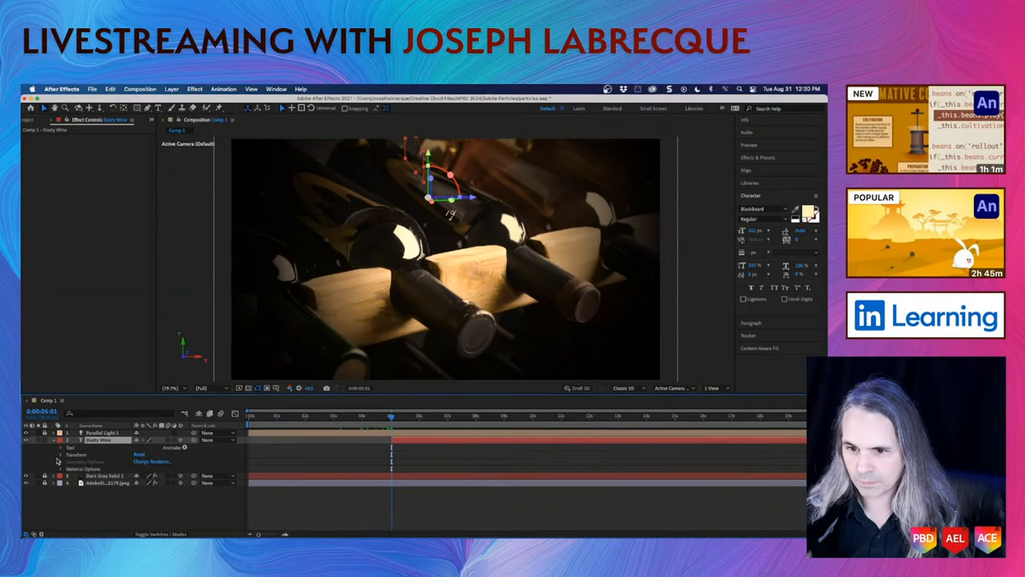
click(60, 454)
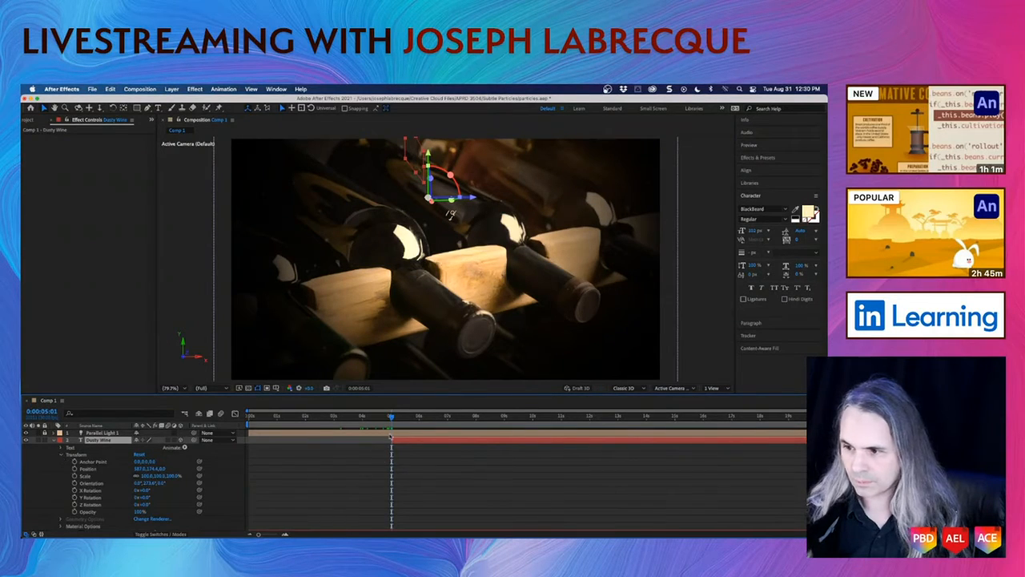
drag(453, 200, 451, 213)
click(74, 484)
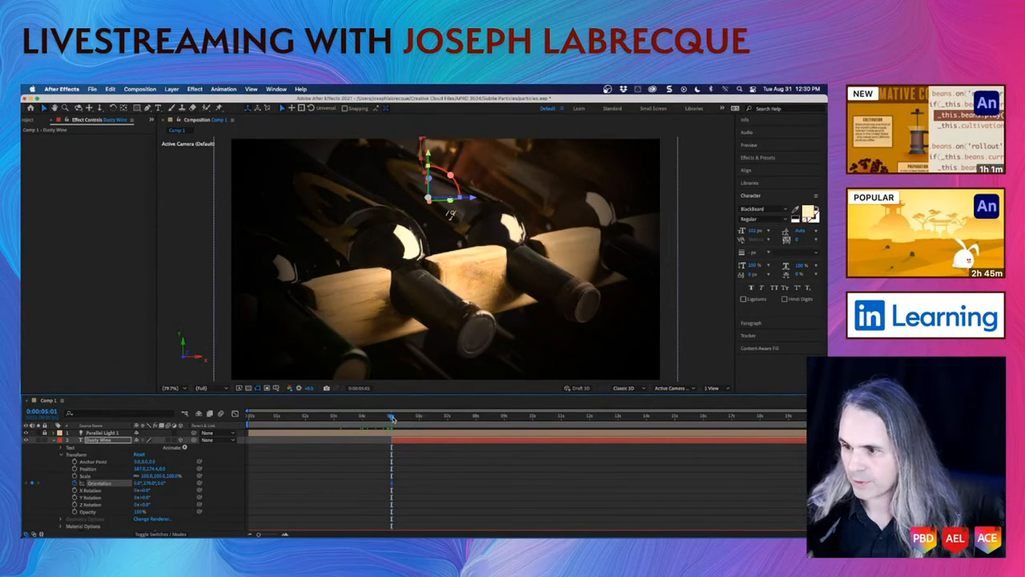
- At 0:00:07:10, rotate the title about Y to face the viewer, nudge its position, and preview the turn from 0:00:04:03
drag(392, 417, 457, 417)
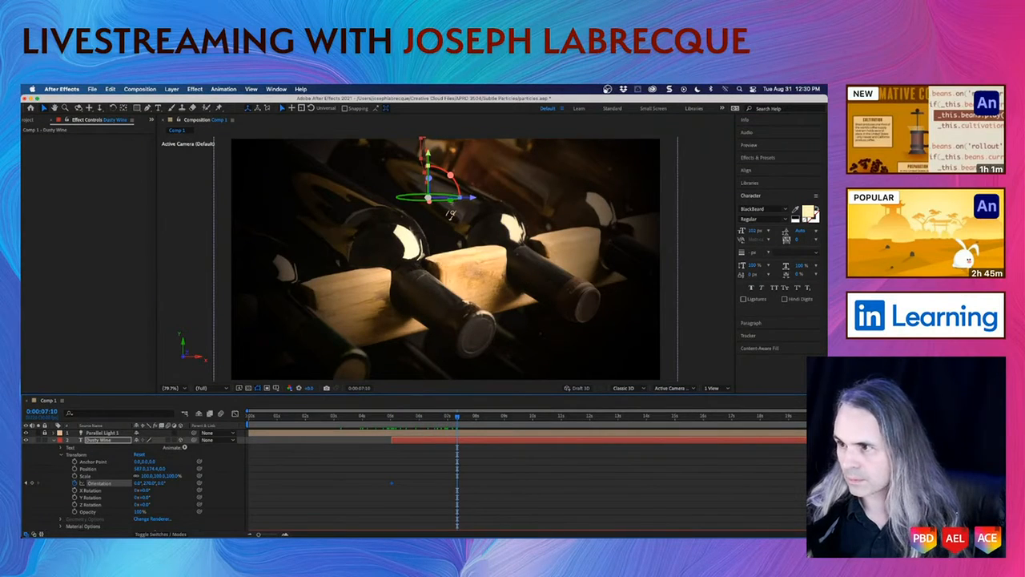
drag(448, 213, 451, 214)
drag(357, 175, 365, 180)
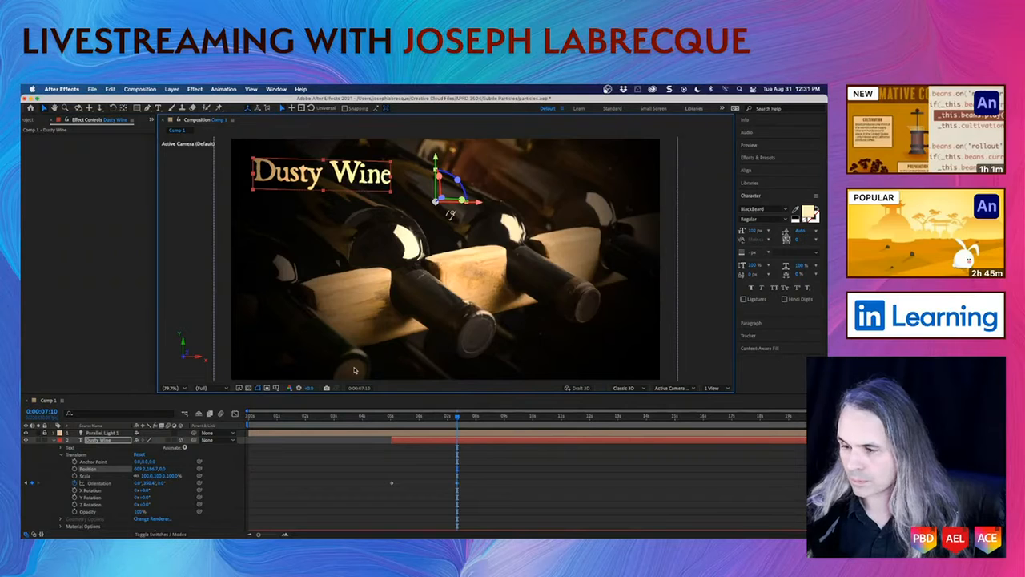
drag(459, 418, 365, 417)
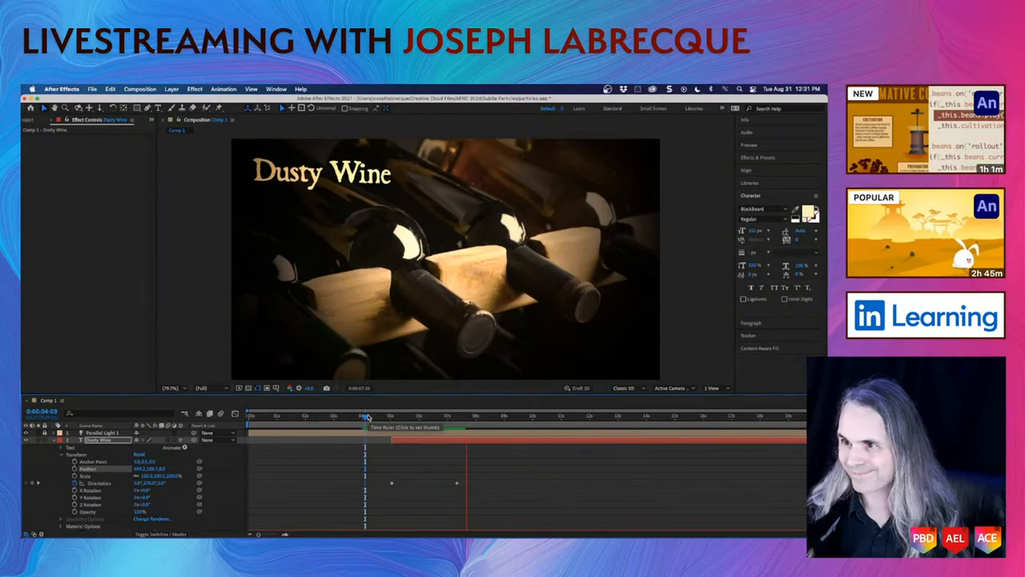
key(space)
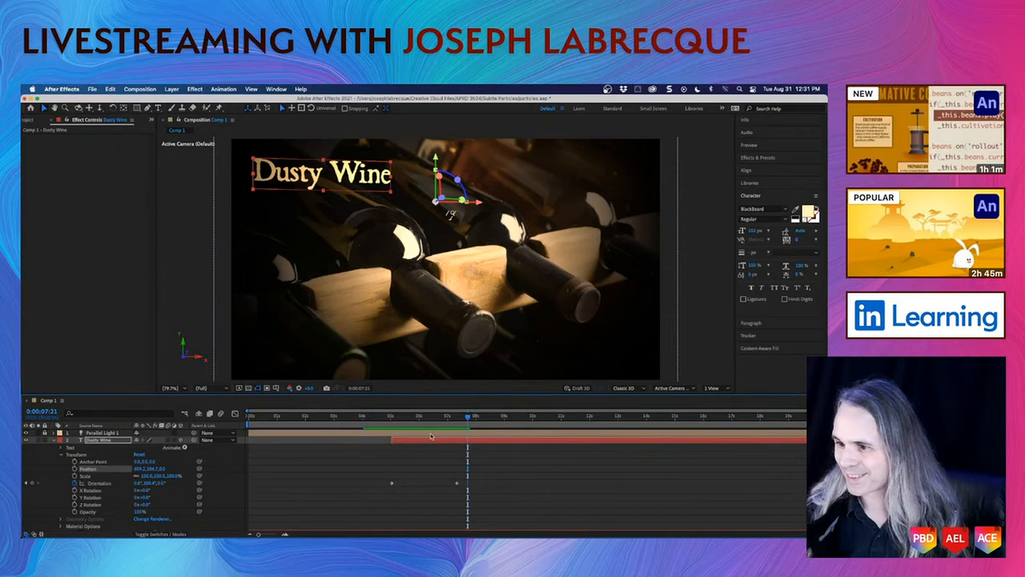
- Move the title's second Orientation keyframe earlier to about the 6-second mark and preview the faster turn from 0:00:04:22
drag(457, 484, 421, 485)
click(383, 418)
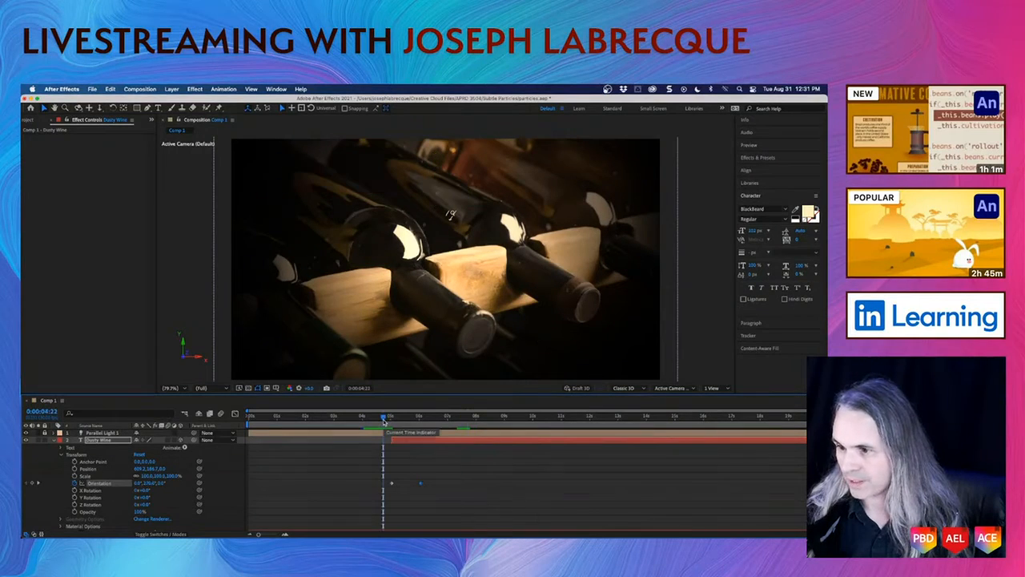
key(space)
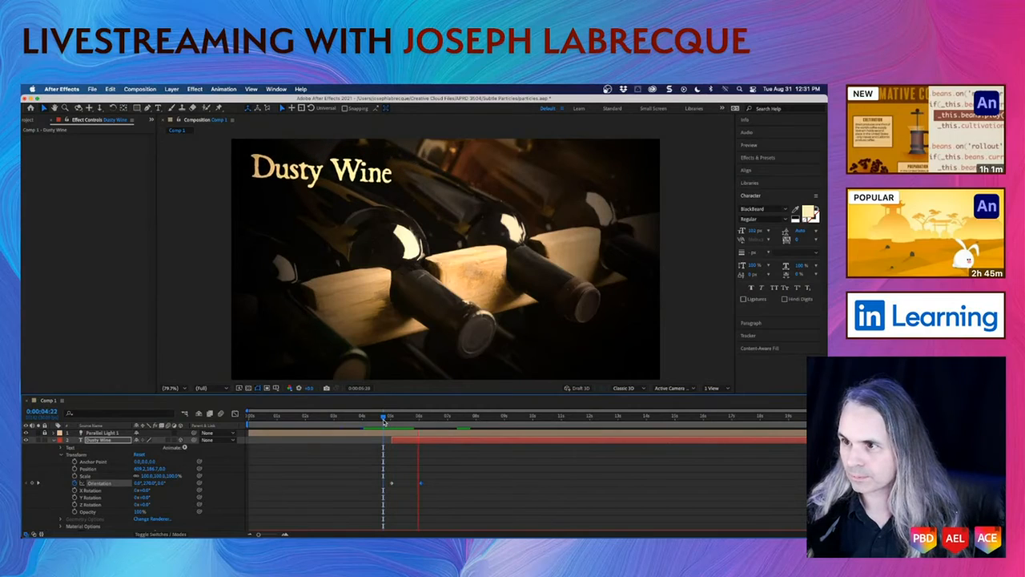
key(space)
- Apply Easy Ease to both Orientation keyframes of the Dusty Wine title and preview the turn from 0:00:04:21
drag(436, 478, 388, 488)
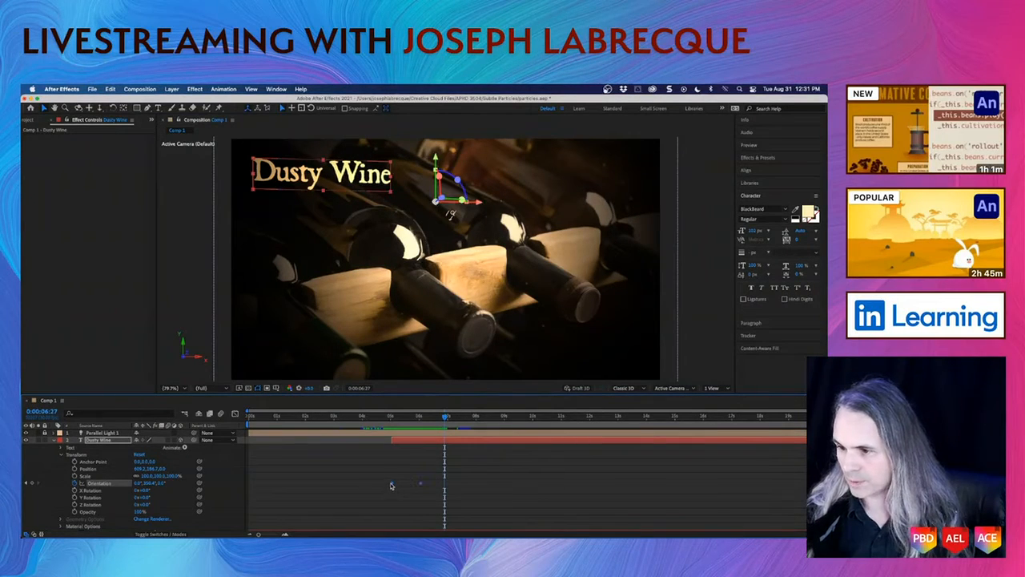
right_click(391, 485)
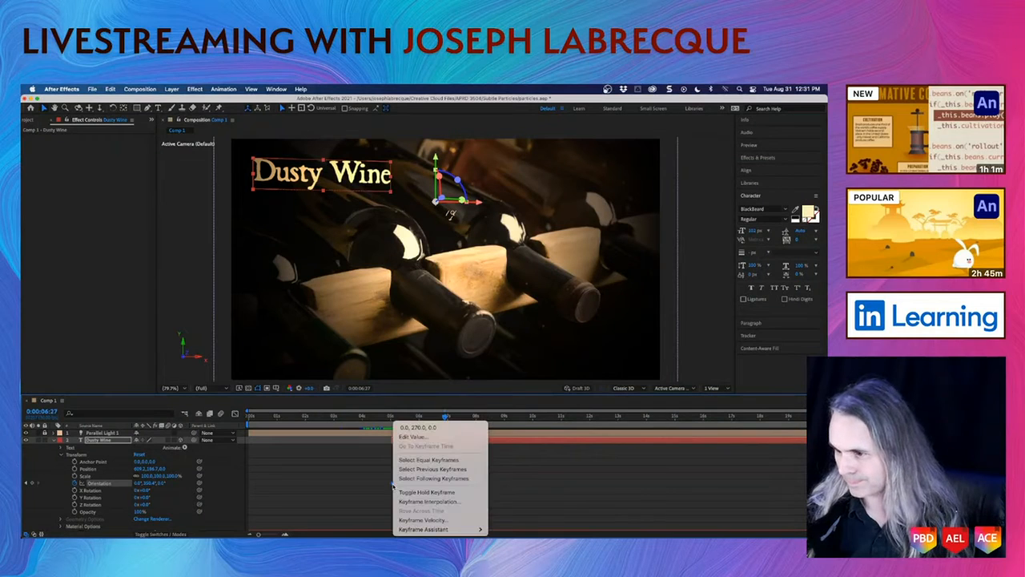
mouse_move(442, 533)
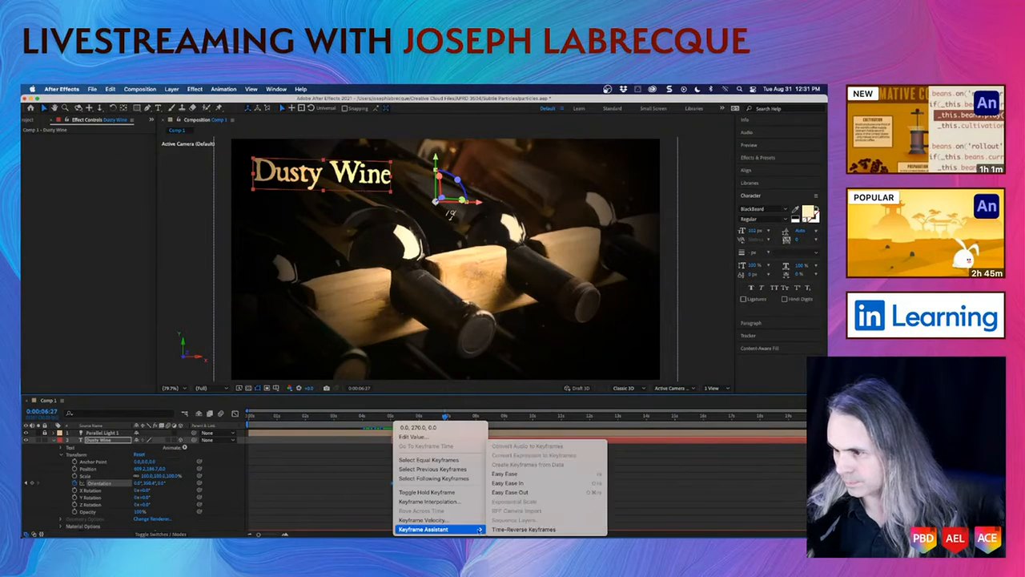
click(535, 478)
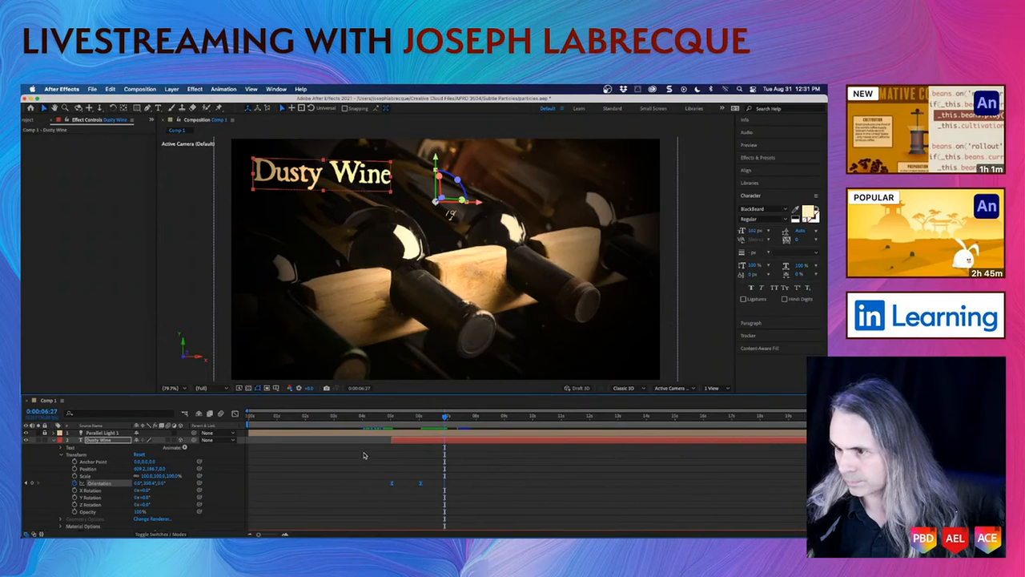
click(382, 417)
key(space)
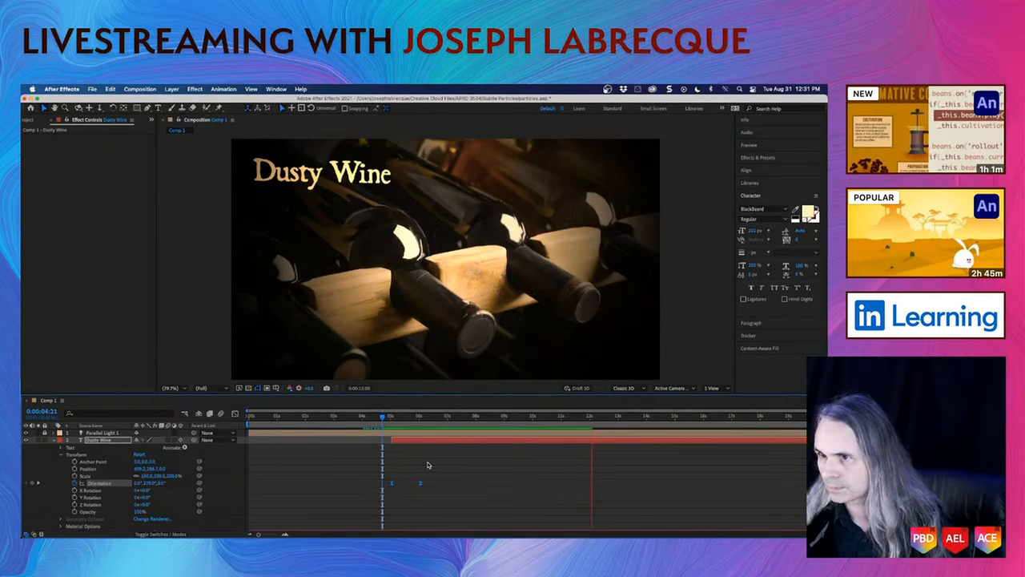
key(space)
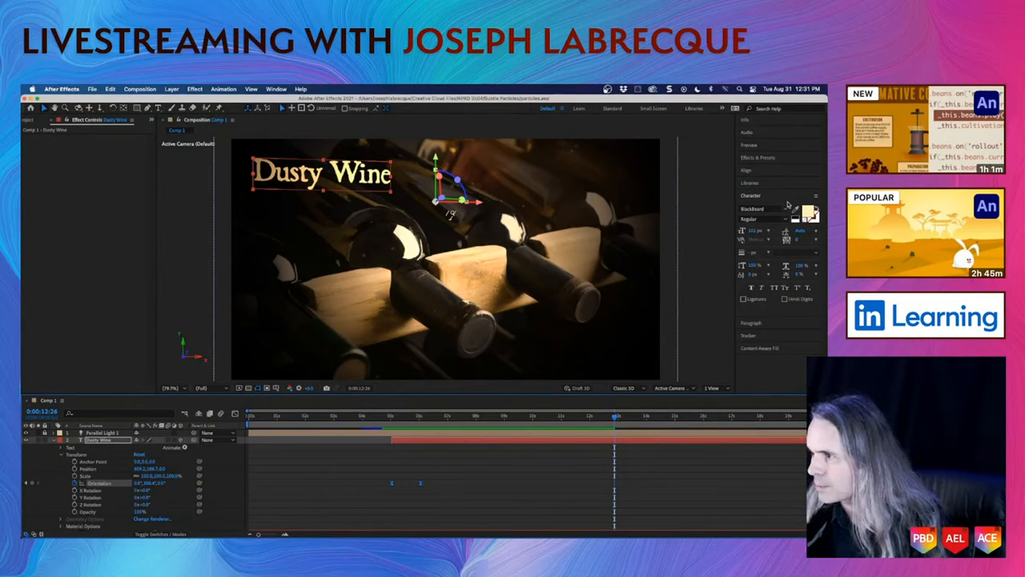
- Clear the effects search and expand the Animation Presets down to the Text > Animate Out folder
click(761, 158)
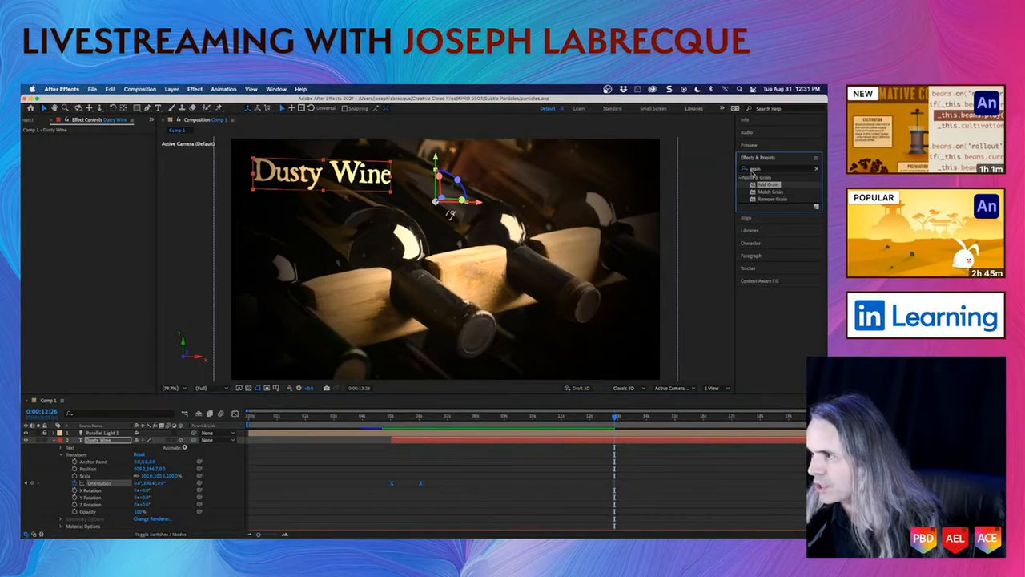
click(781, 167)
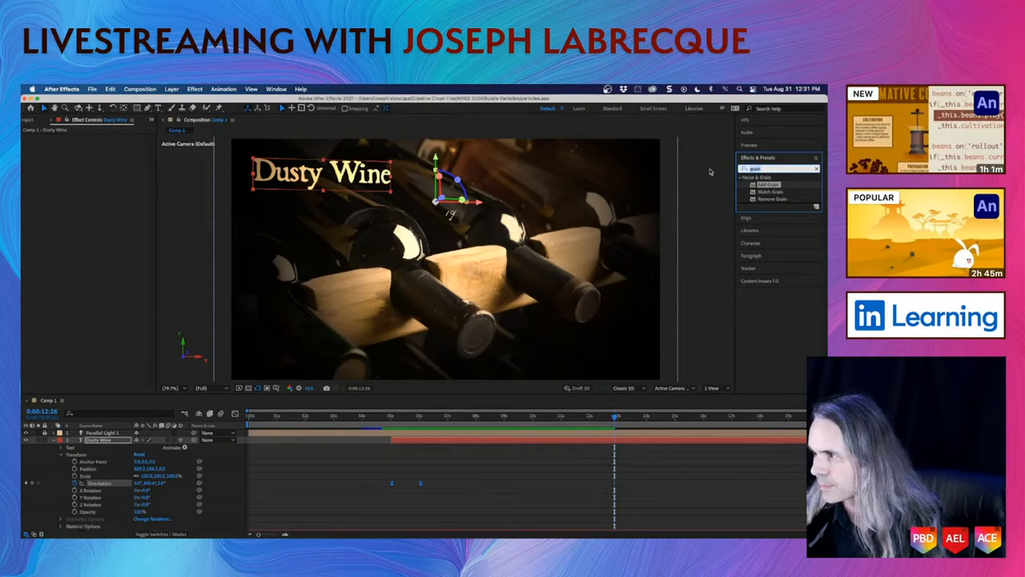
key(BackSpace)
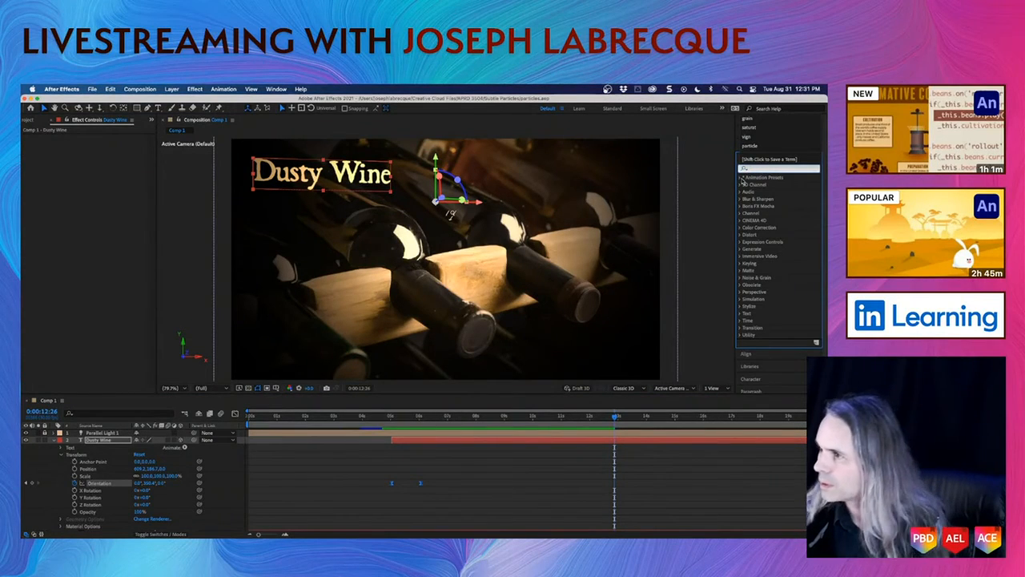
click(741, 178)
click(741, 178)
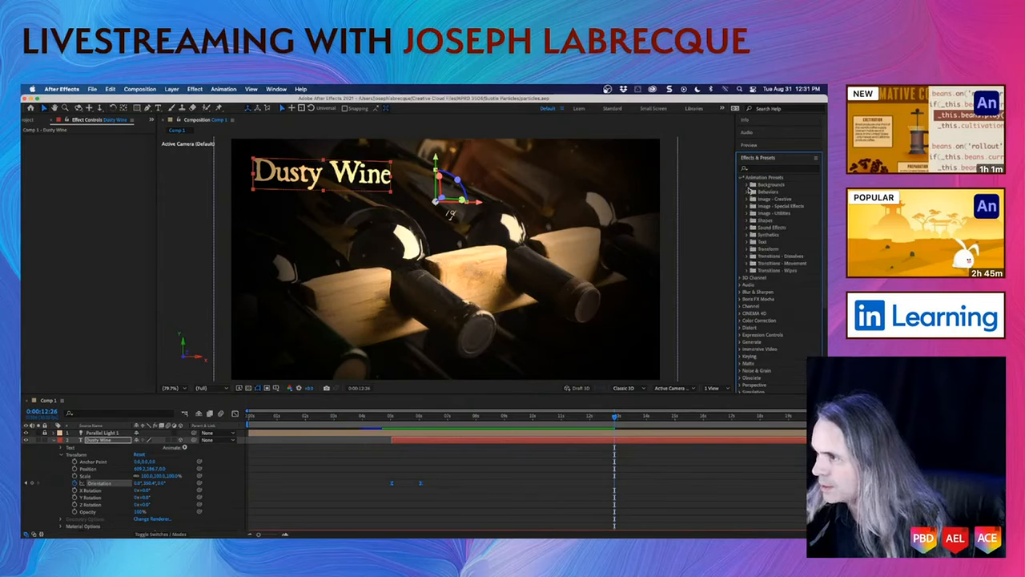
click(747, 242)
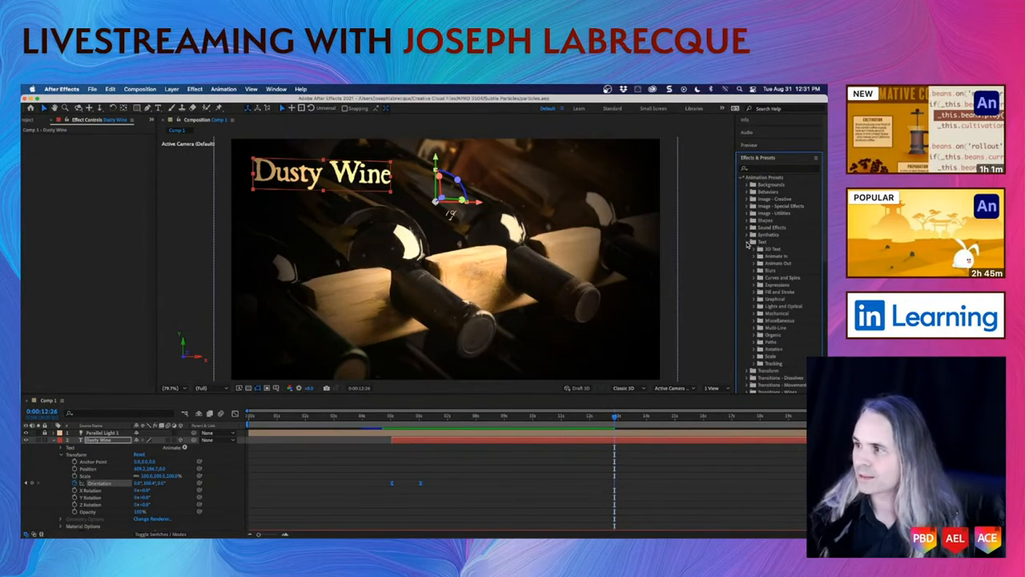
click(753, 264)
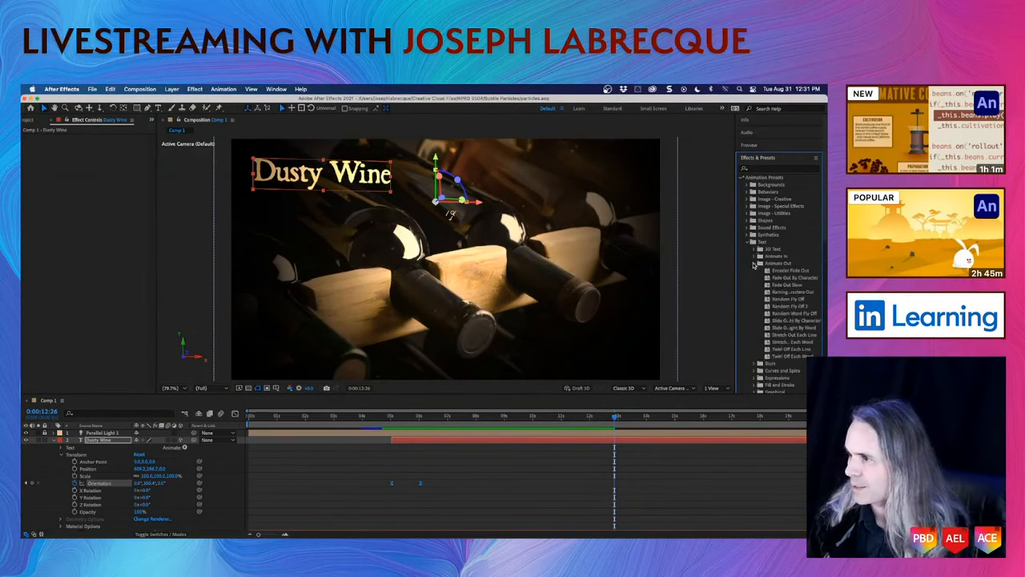
scroll(772, 300, down, 5)
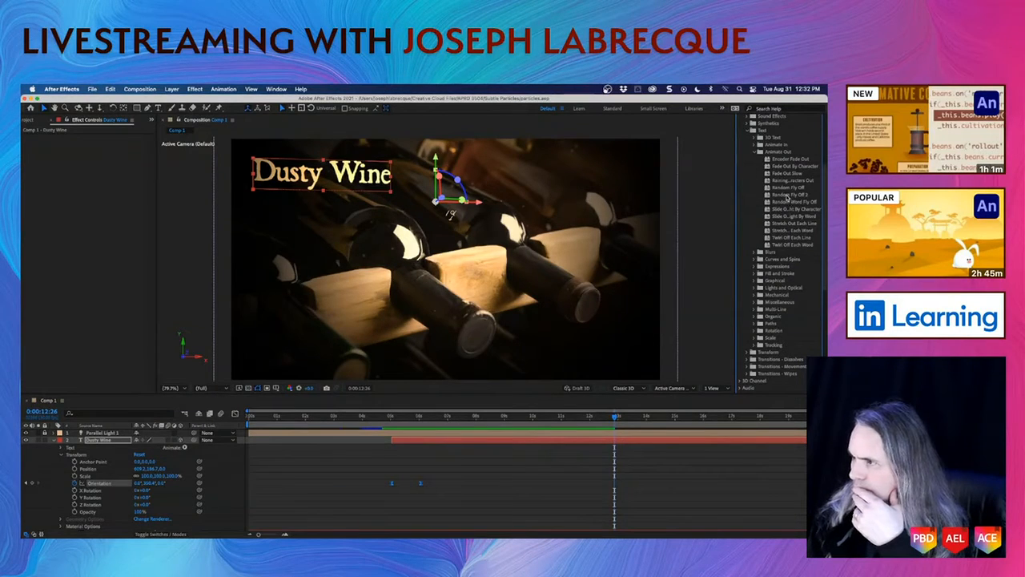
- Try the Fade Out By Character preset on the title at 0:00:12:26, preview it, and undo it
click(784, 182)
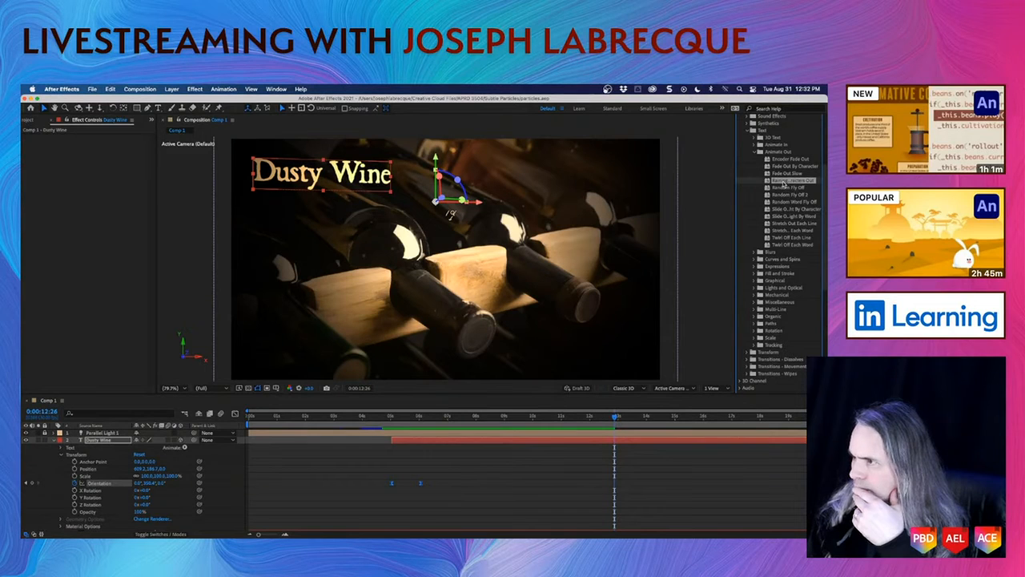
click(779, 167)
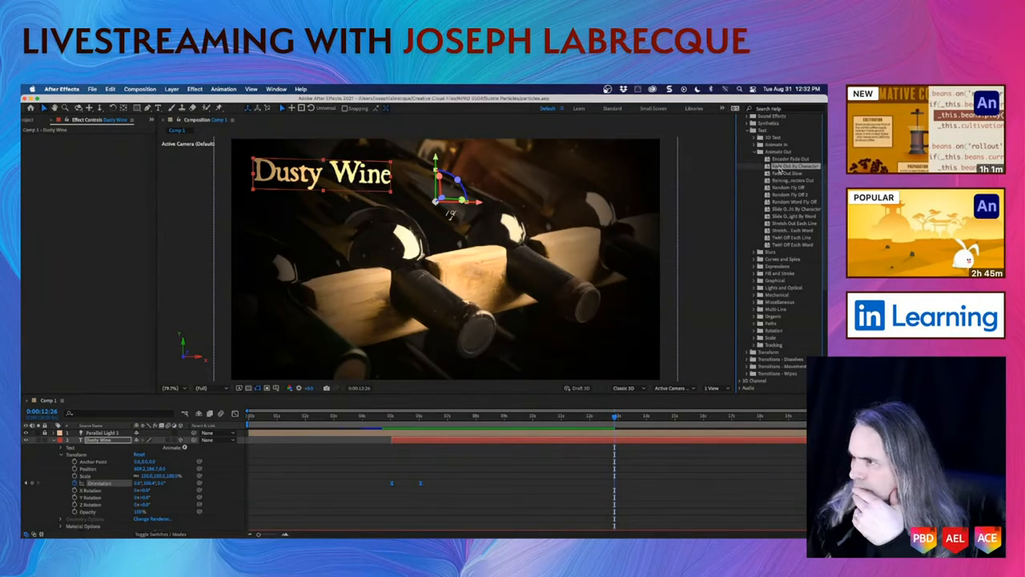
drag(778, 167, 365, 178)
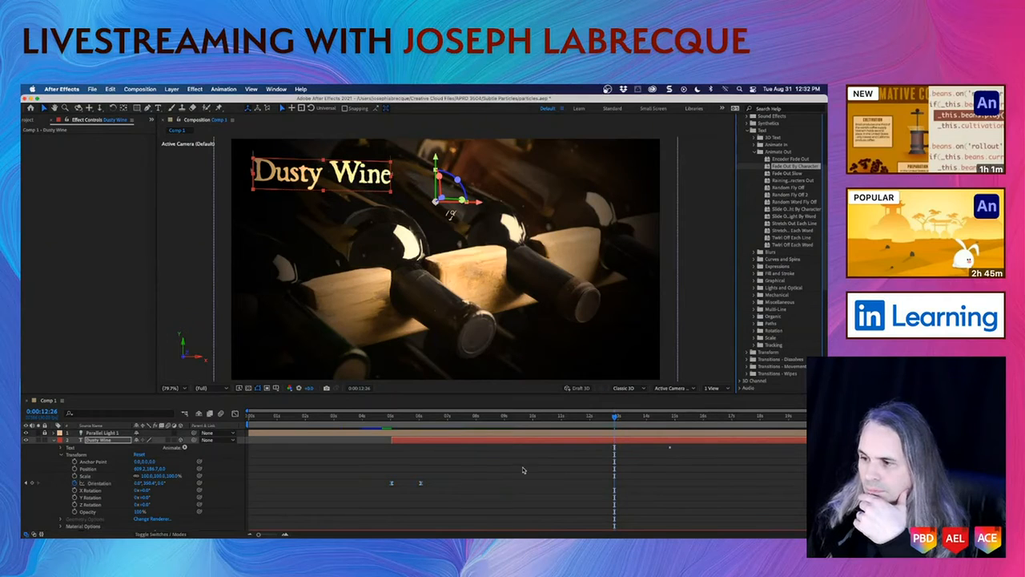
key(space)
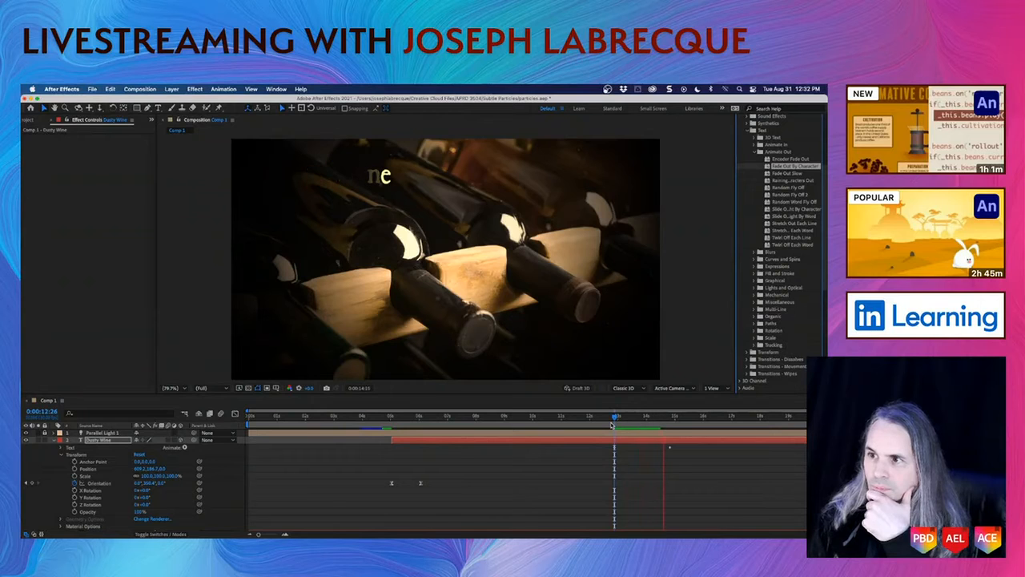
key(space)
click(613, 425)
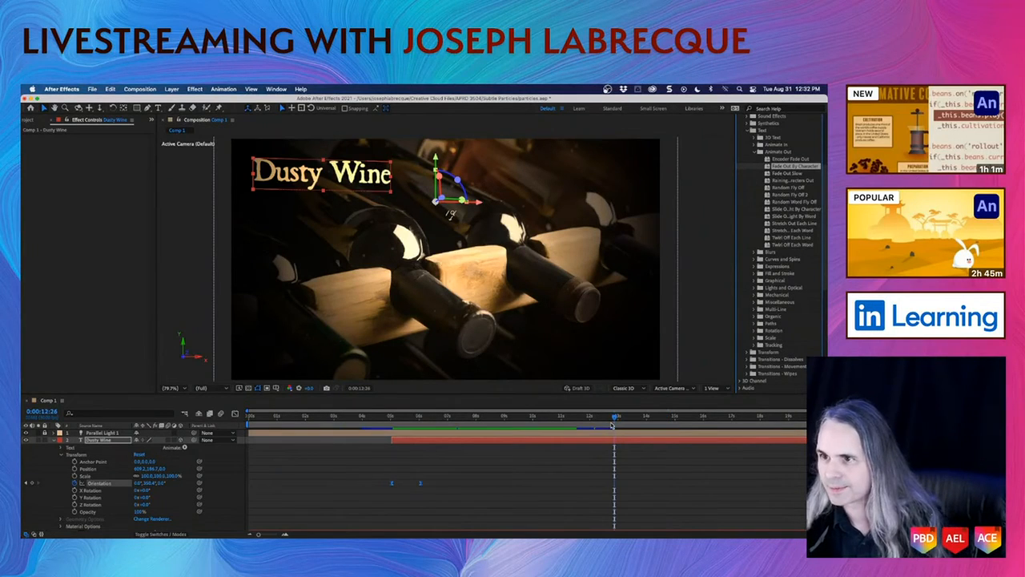
- Try the Random Fly Off preset on the title at 0:00:12:26, preview it, and undo it
click(790, 181)
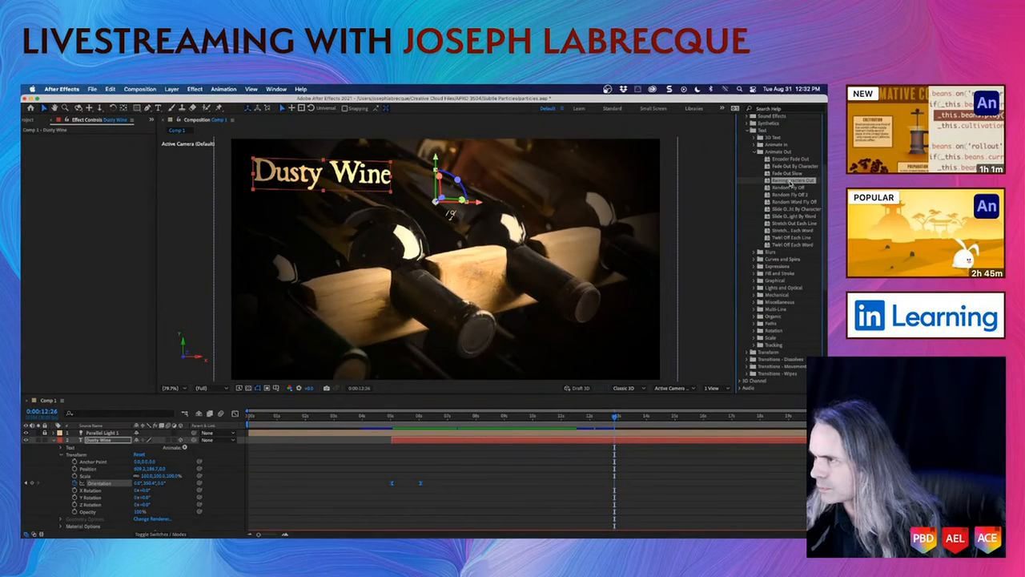
click(780, 188)
double_click(779, 190)
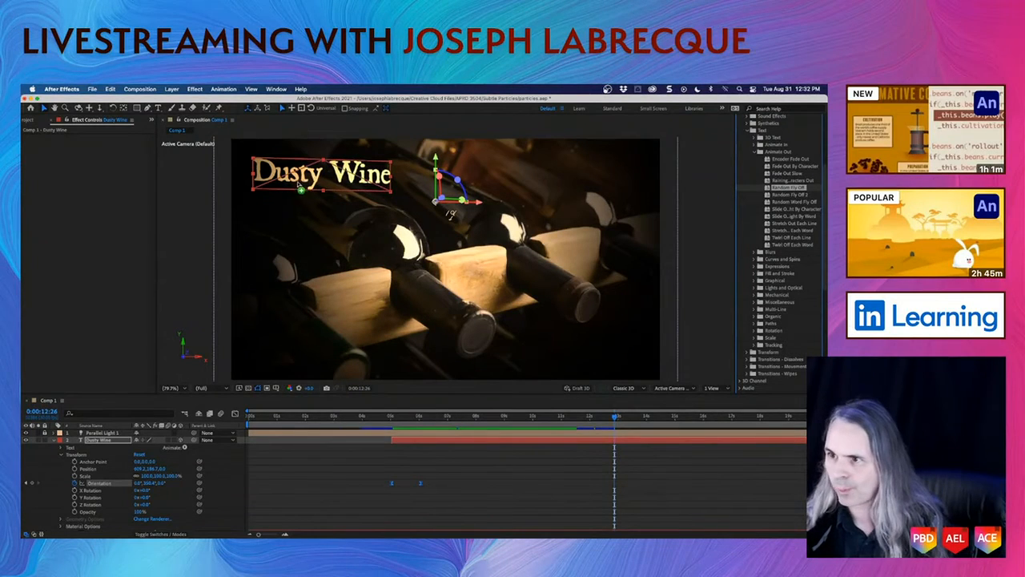
key(space)
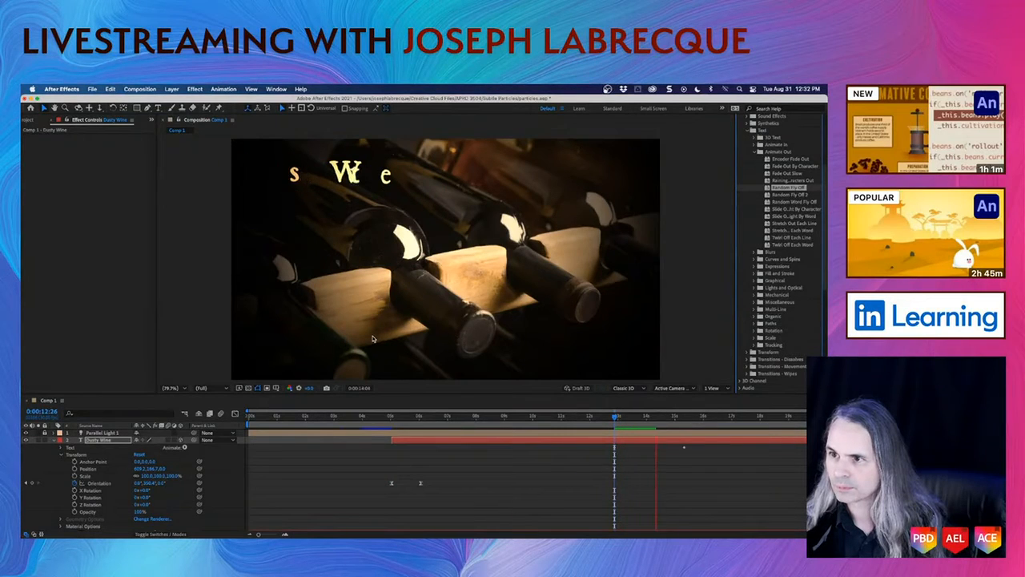
key(space)
key(j)
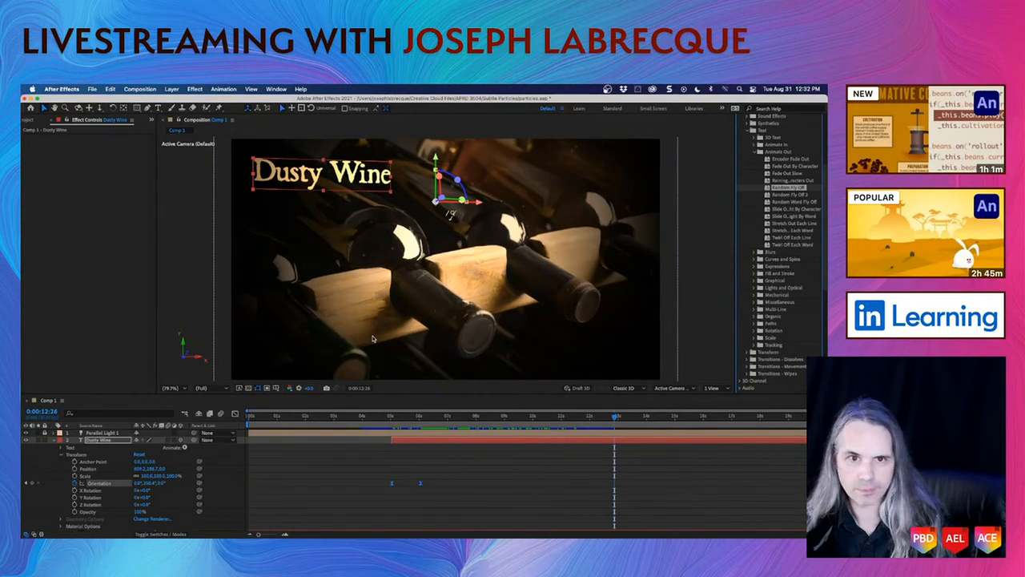
- Try the Random Fly Off 2 preset on the title at 0:00:12:26, preview it, and undo it
click(798, 203)
click(791, 196)
drag(792, 196, 343, 183)
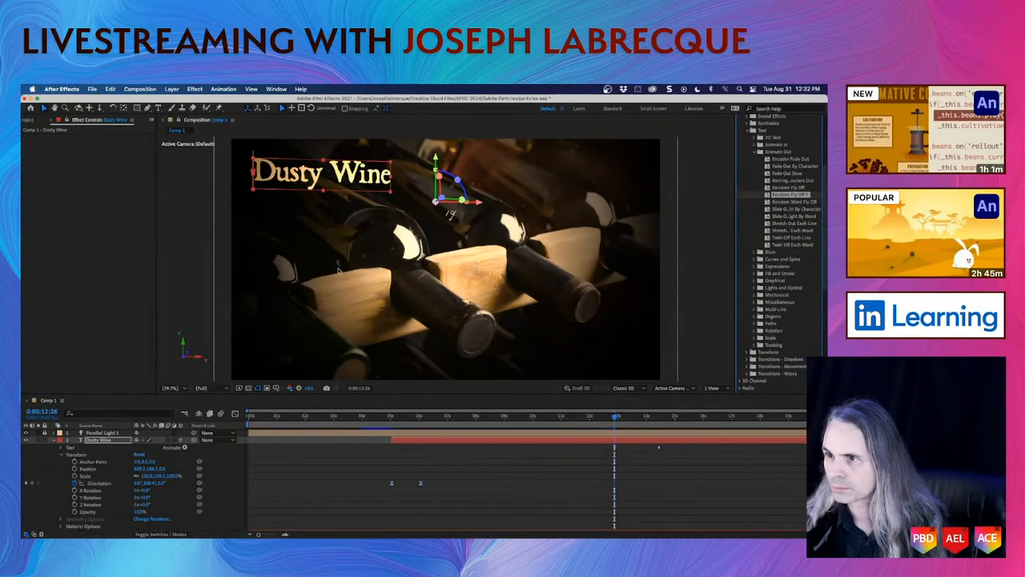
key(space)
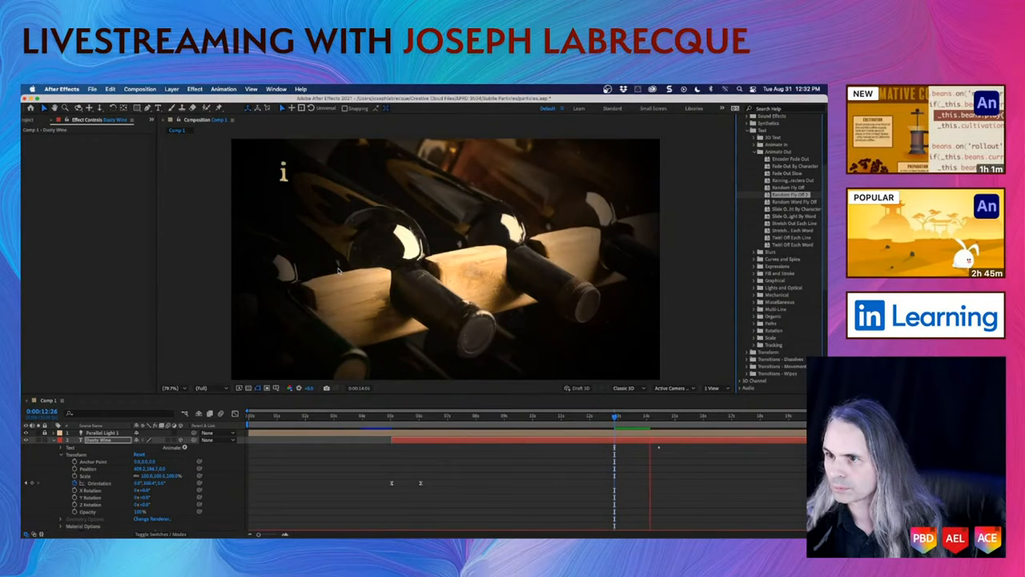
key(space)
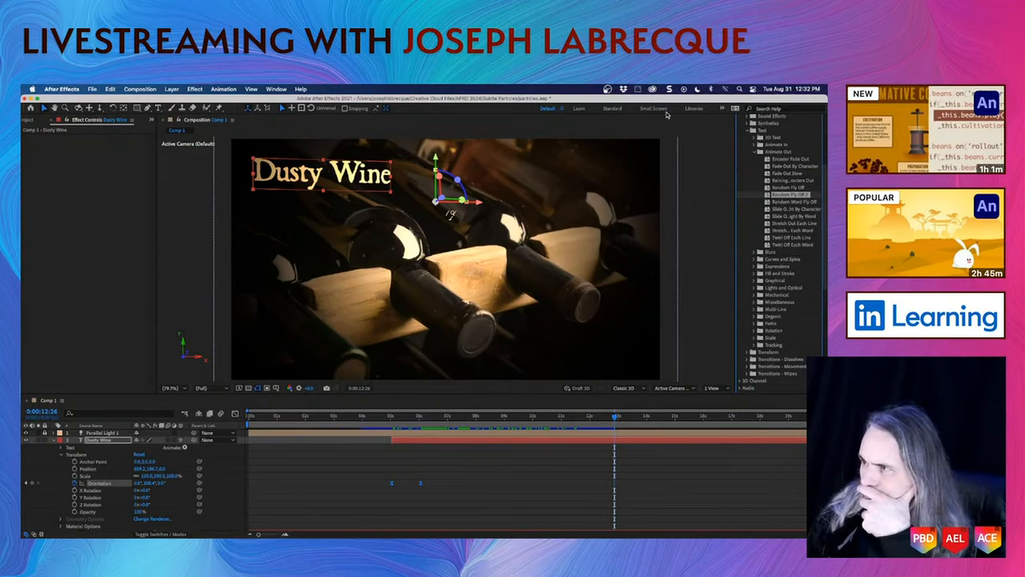
- Try the Encoder Fade Out preset on the title at 0:00:12:26, preview it, and undo it
double_click(788, 159)
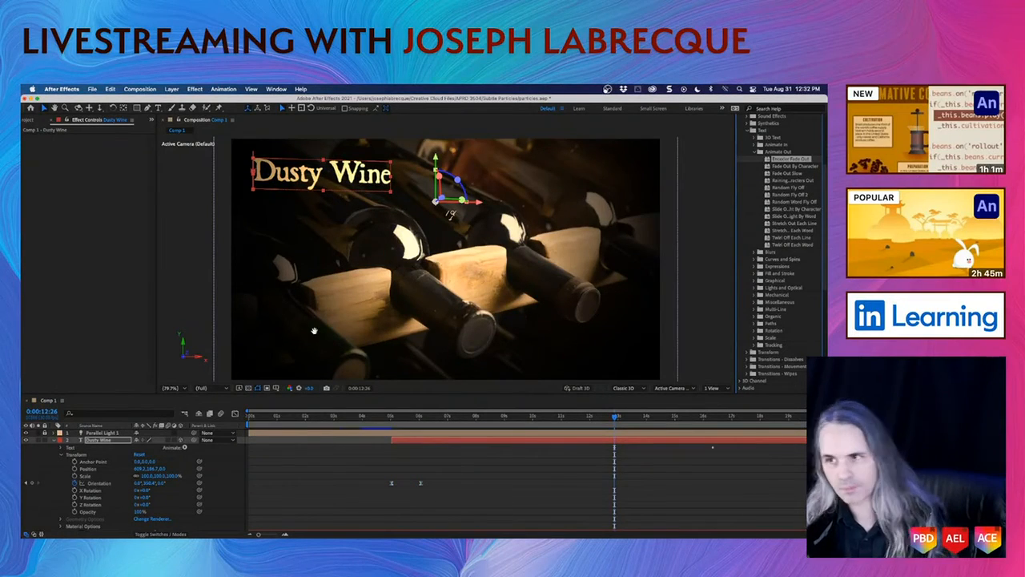
key(space)
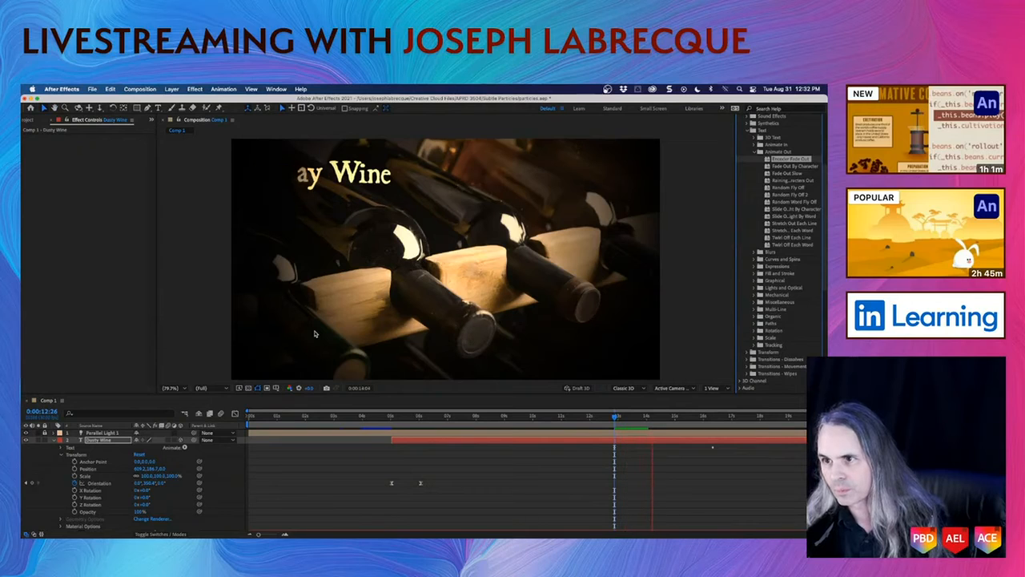
key(space)
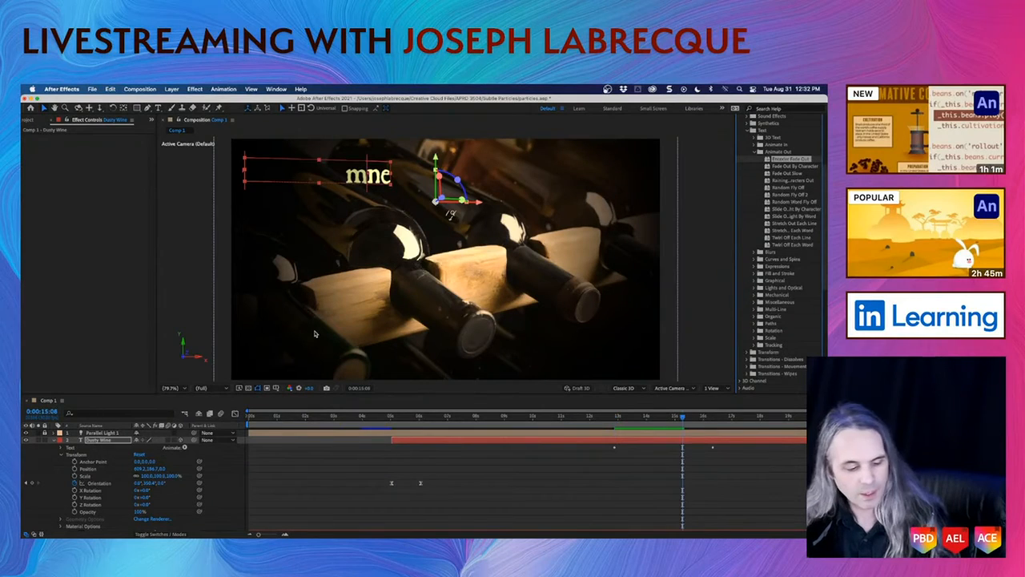
key(j)
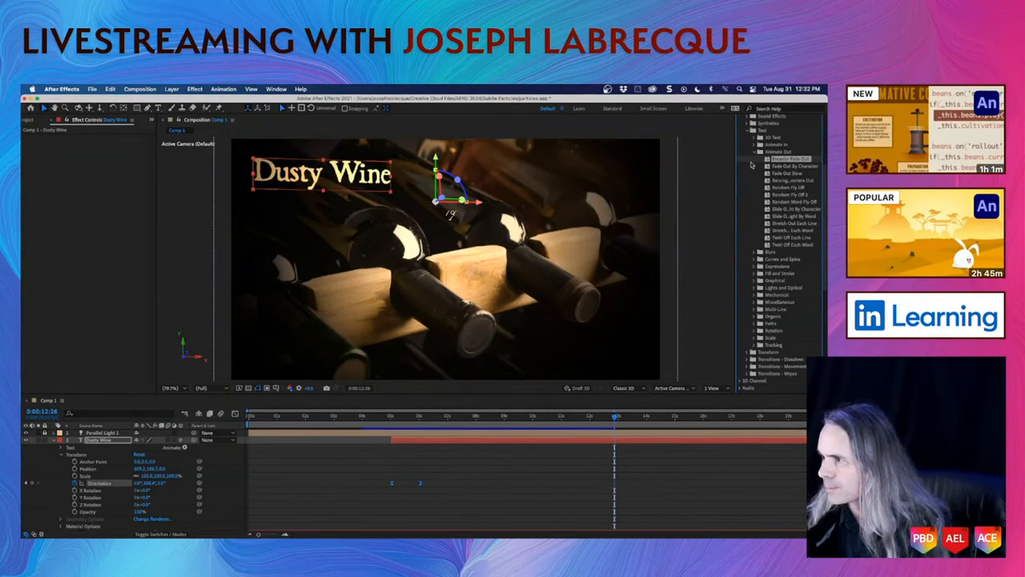
- Try the Raining Characters Out preset on the title at 0:00:12:26, preview it, and undo it
click(800, 167)
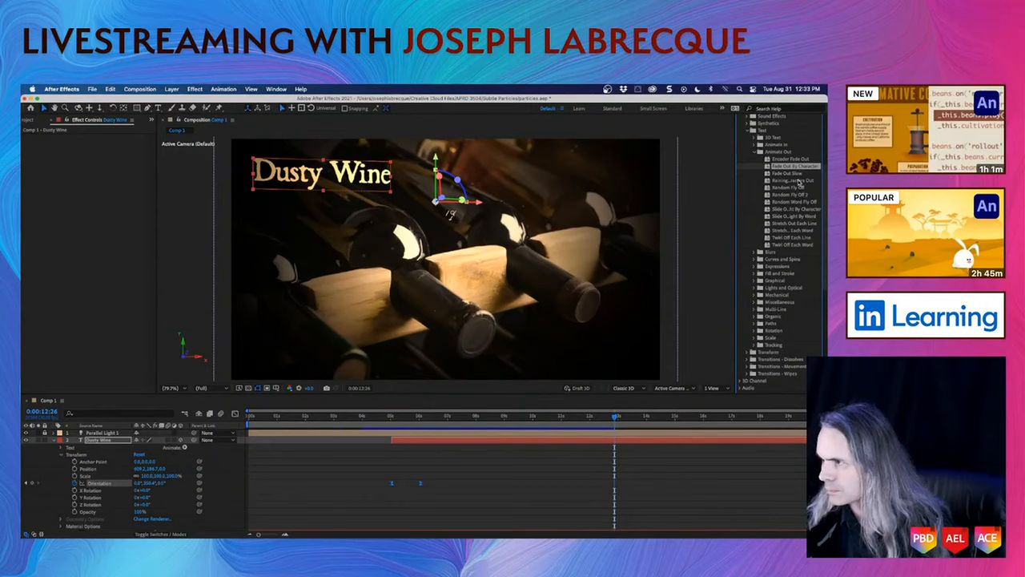
click(797, 181)
drag(799, 183, 380, 177)
key(space)
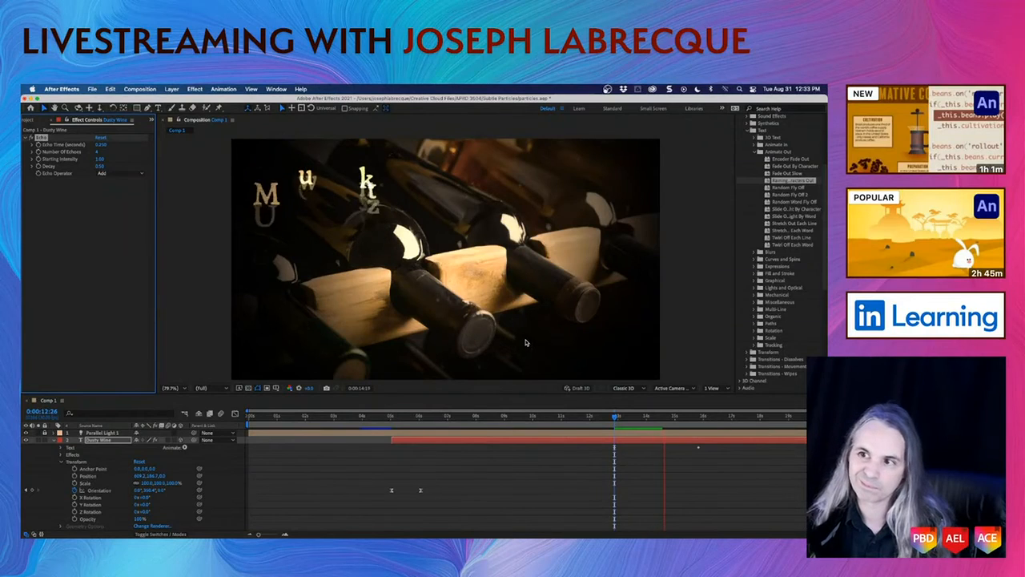
key(space)
key(super+z)
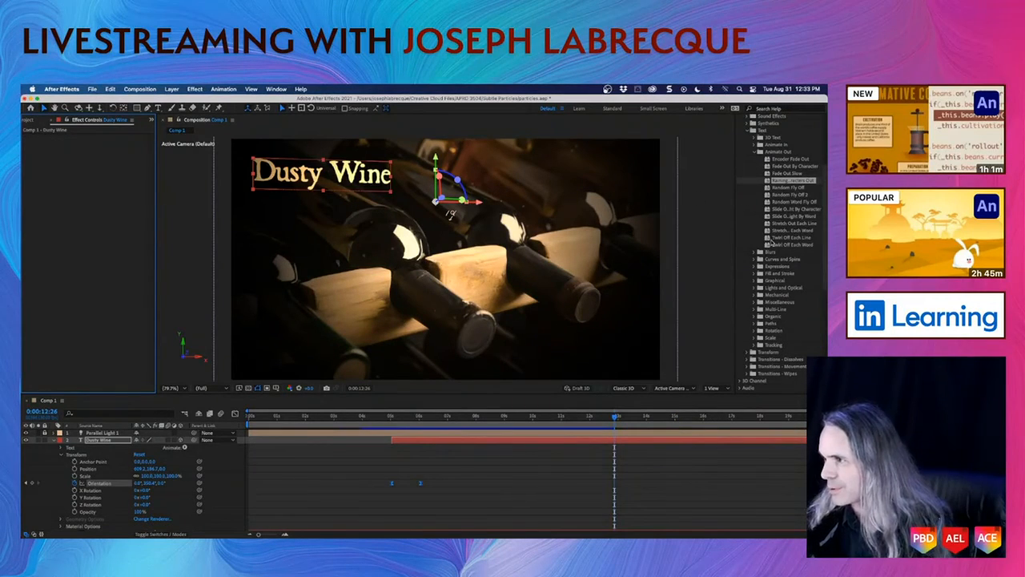
- Collapse the Animate Out presets, expand the 3D Text presets, and widen the preset list enough to read their full names
click(756, 153)
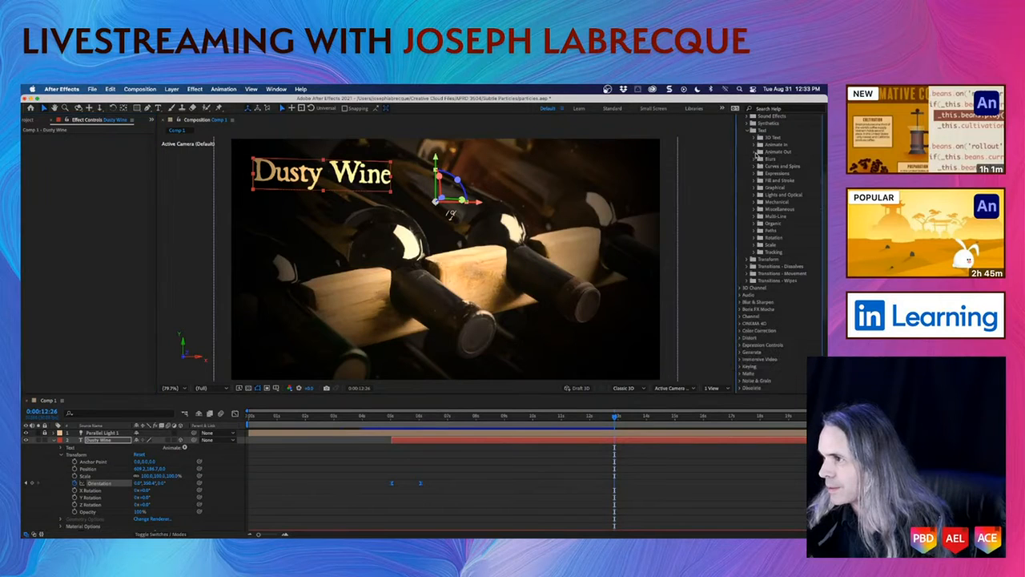
click(755, 136)
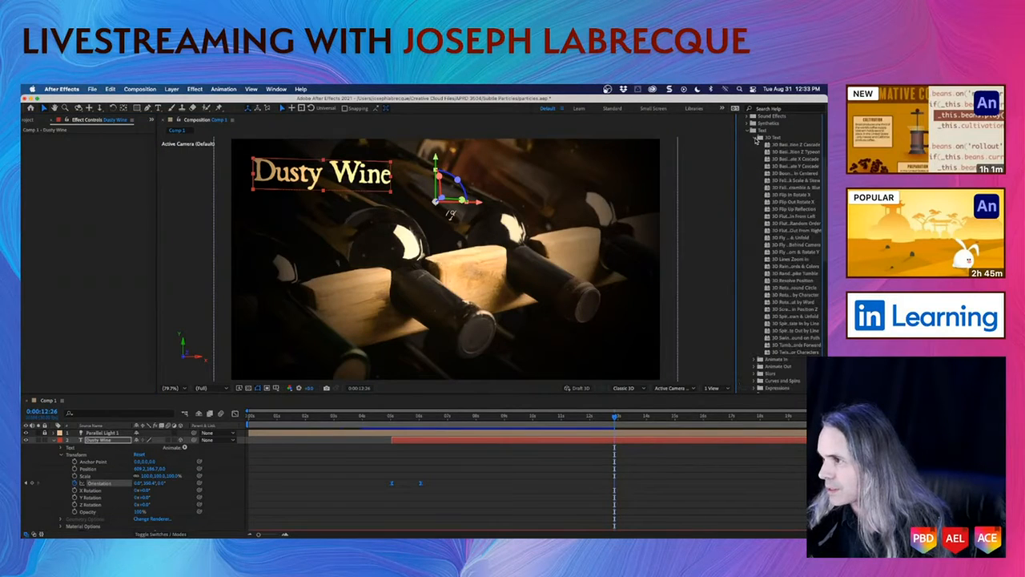
drag(735, 154, 683, 160)
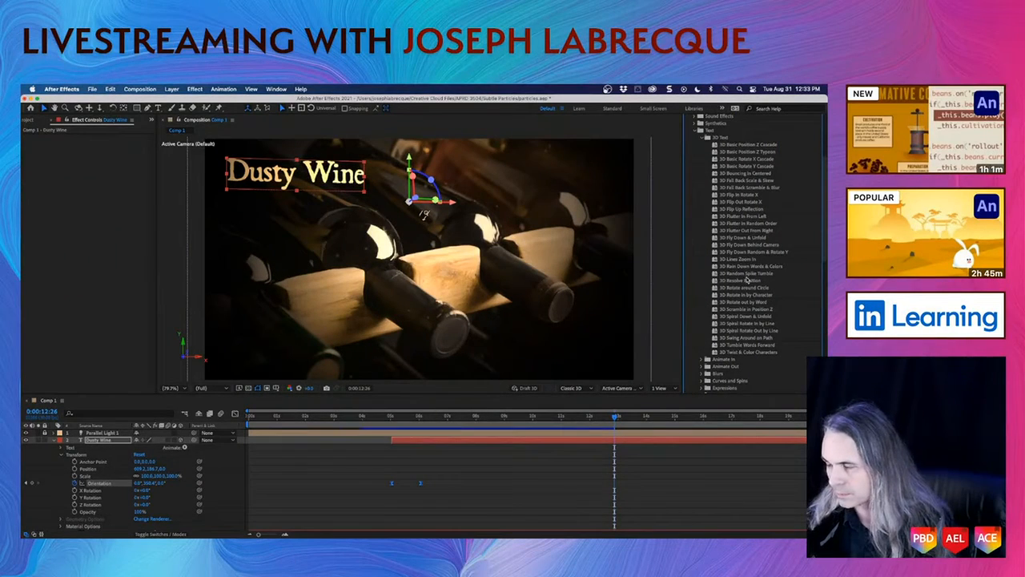
- Try the Flicker Exposure preset from Lights and Optical on the title at 0:00:12:26 and preview it
scroll(753, 301, down, 5)
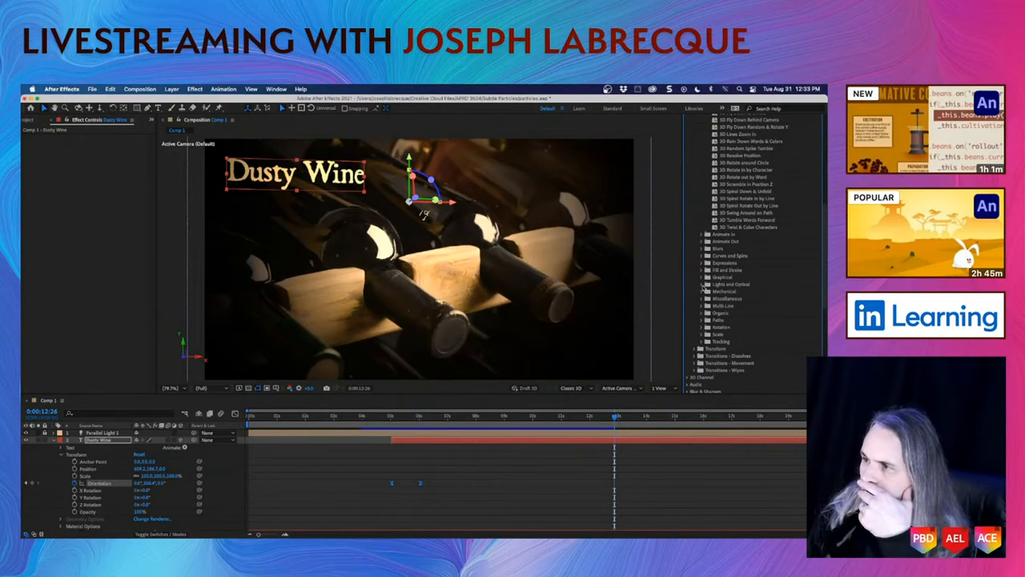
click(702, 284)
scroll(731, 306, down, 3)
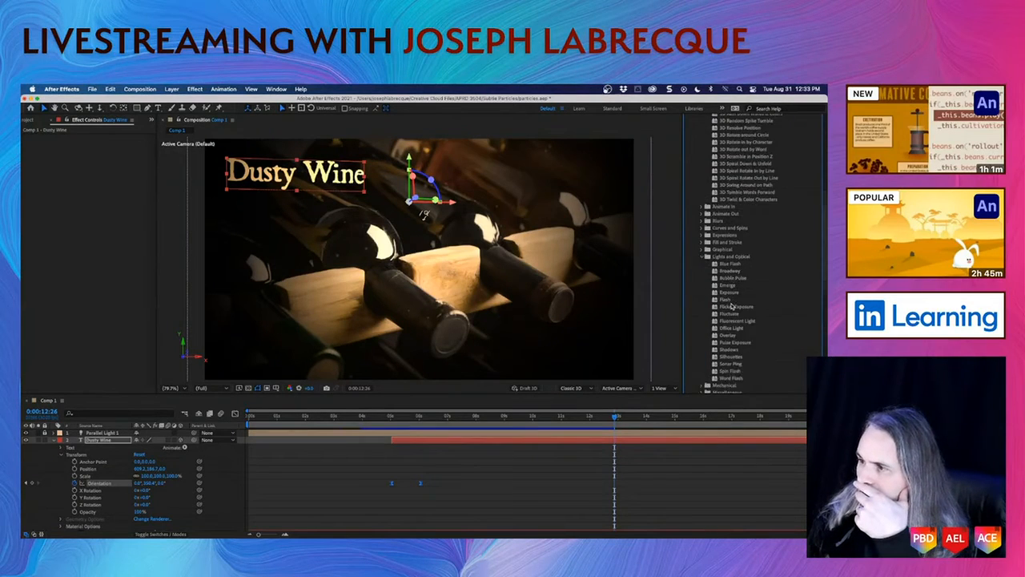
click(750, 279)
drag(750, 280, 326, 186)
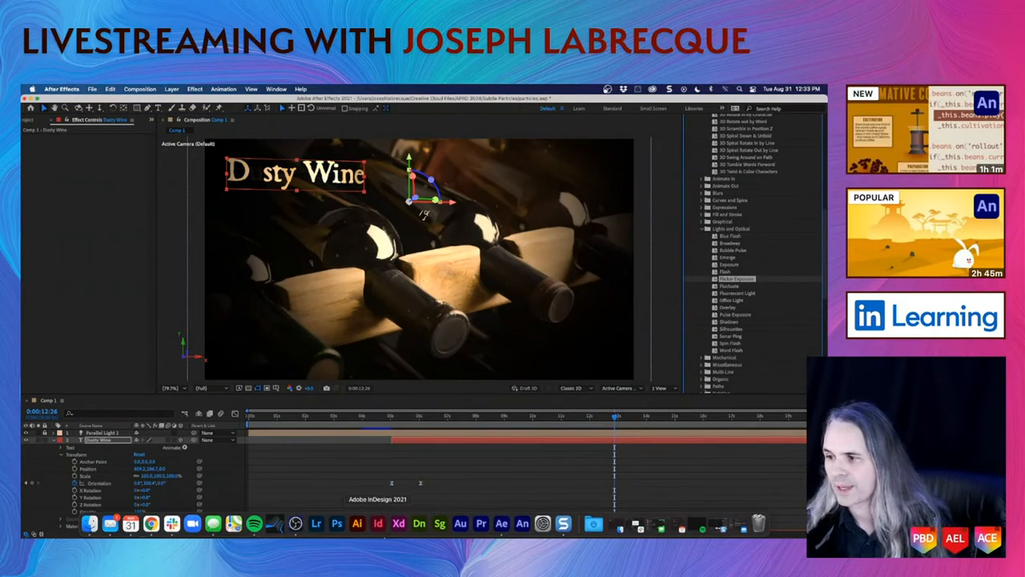
key(space)
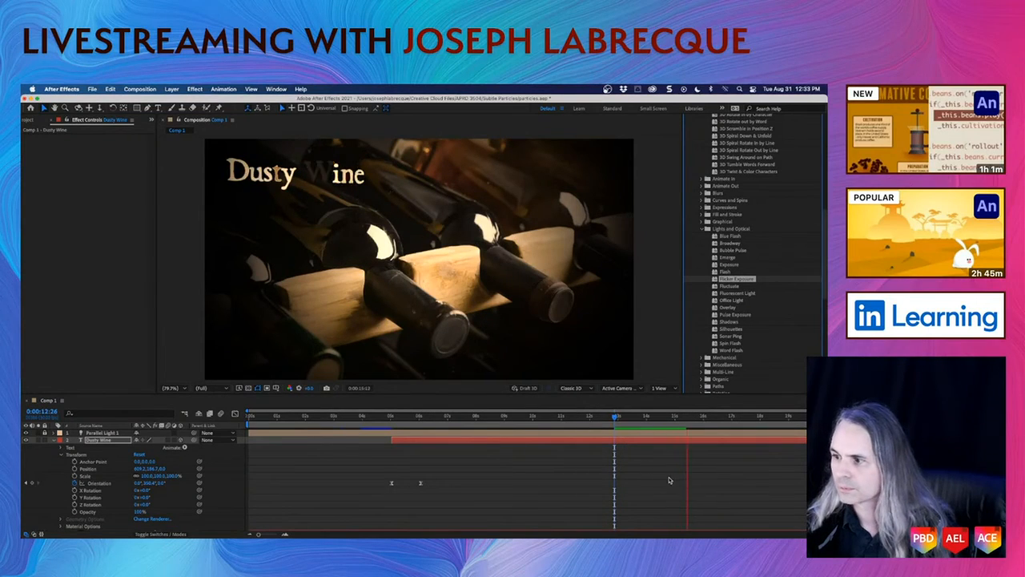
key(space)
click(641, 416)
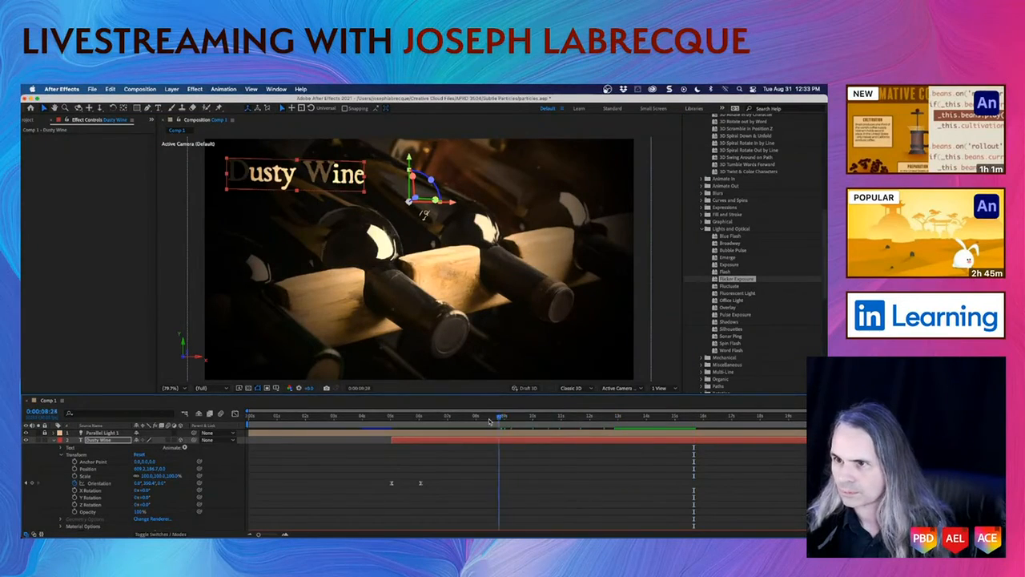
click(543, 415)
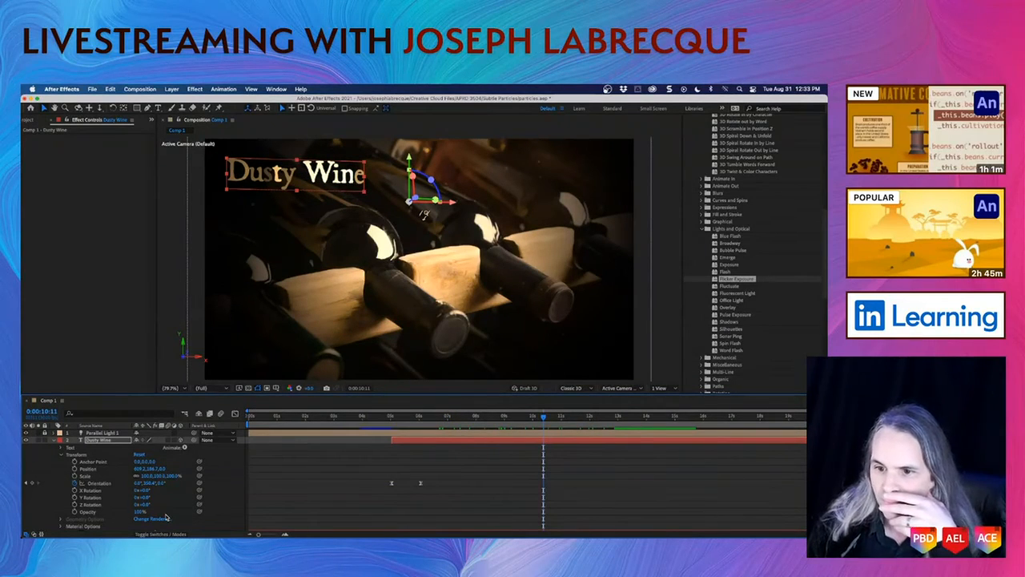
- Preview the flickering title from 0:00:03:11, and undo the Flicker Exposure preset
scroll(92, 500, down, 2)
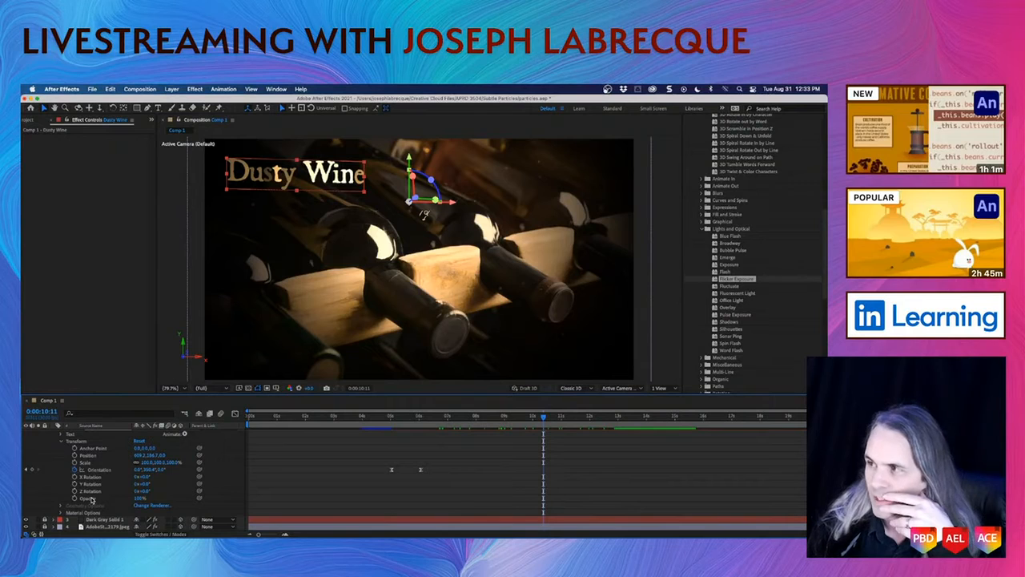
scroll(771, 269, up, 10)
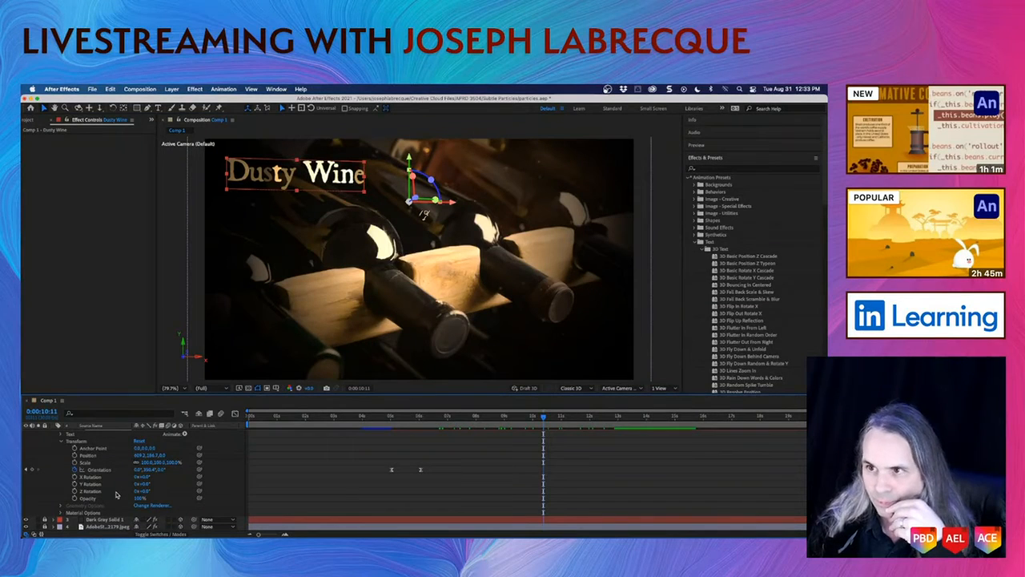
click(345, 418)
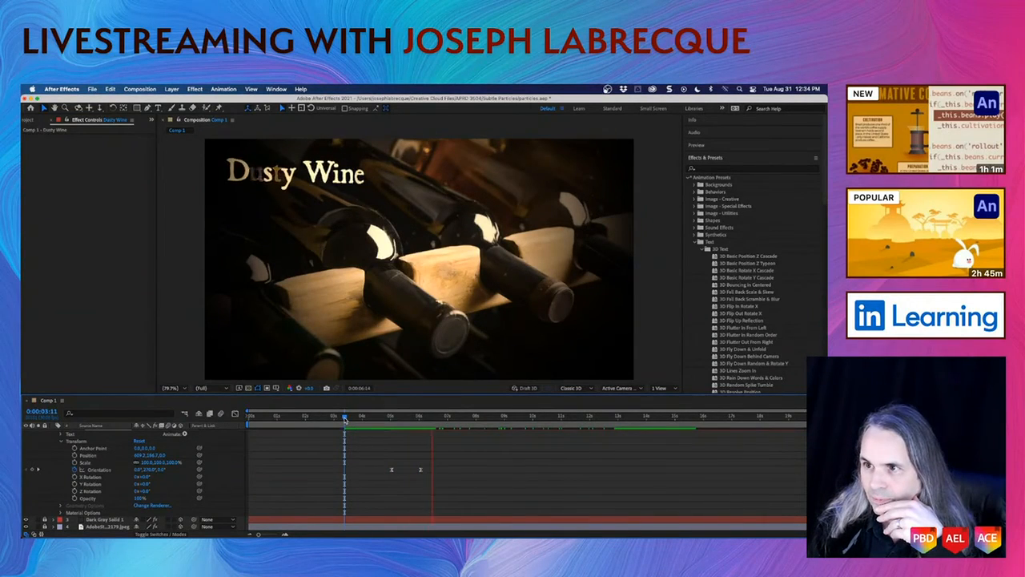
key(space)
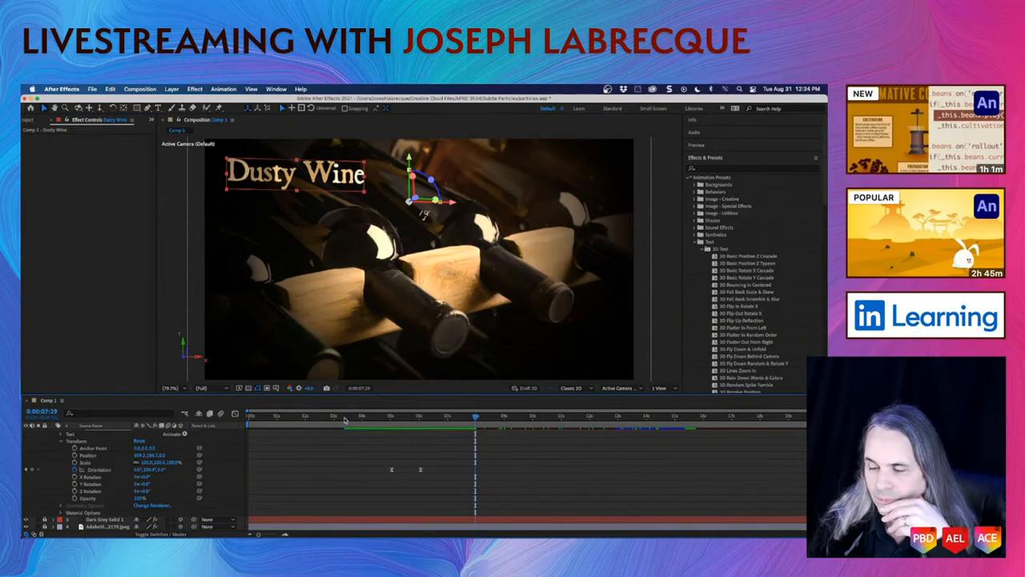
scroll(342, 465, up, 2)
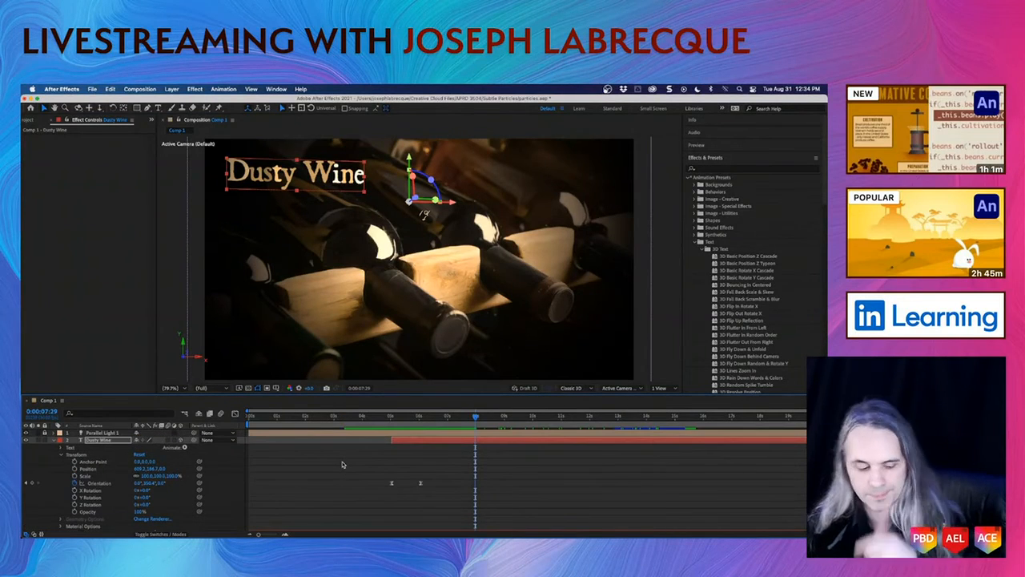
key(super+z)
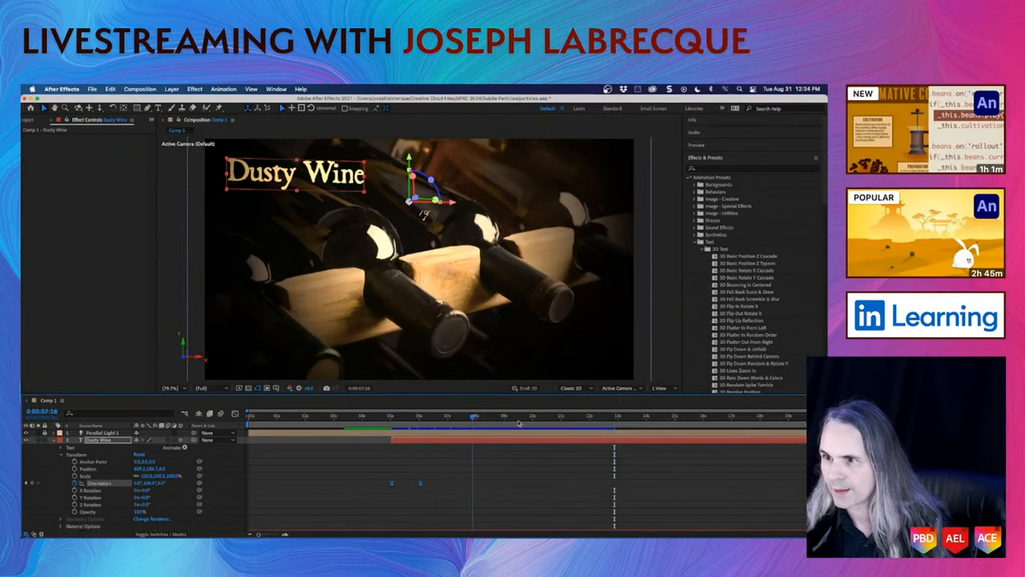
- Trim the Dusty Wine layer to end at about 12 seconds and add an Orientation keyframe at 0:00:10:08
click(389, 428)
drag(390, 428, 541, 428)
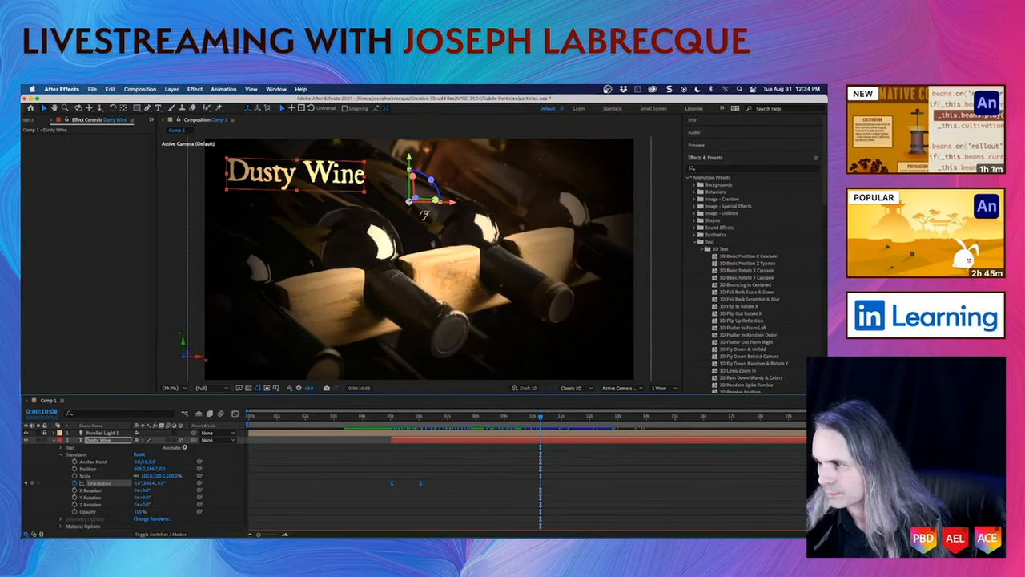
drag(805, 440, 590, 451)
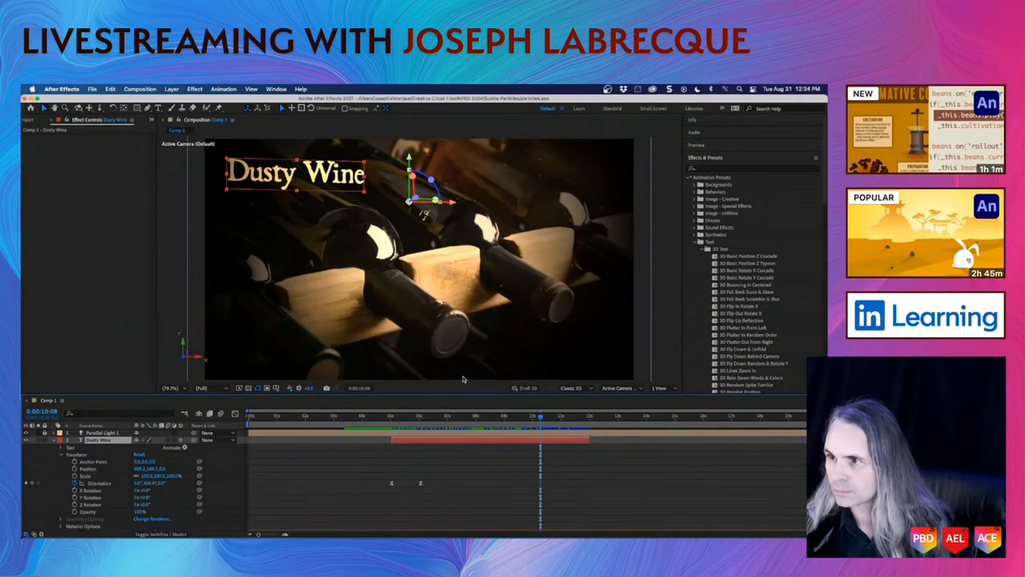
click(29, 483)
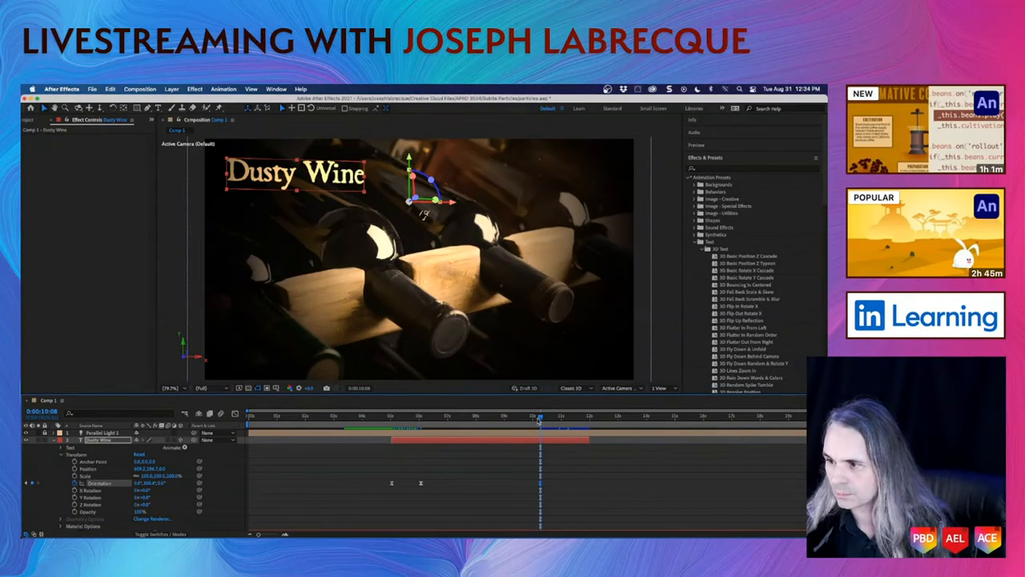
- At 0:00:10:23, rotate the title in 3D until it swings out of frame, and trim its layer to end at about that time
click(546, 417)
drag(546, 417, 554, 417)
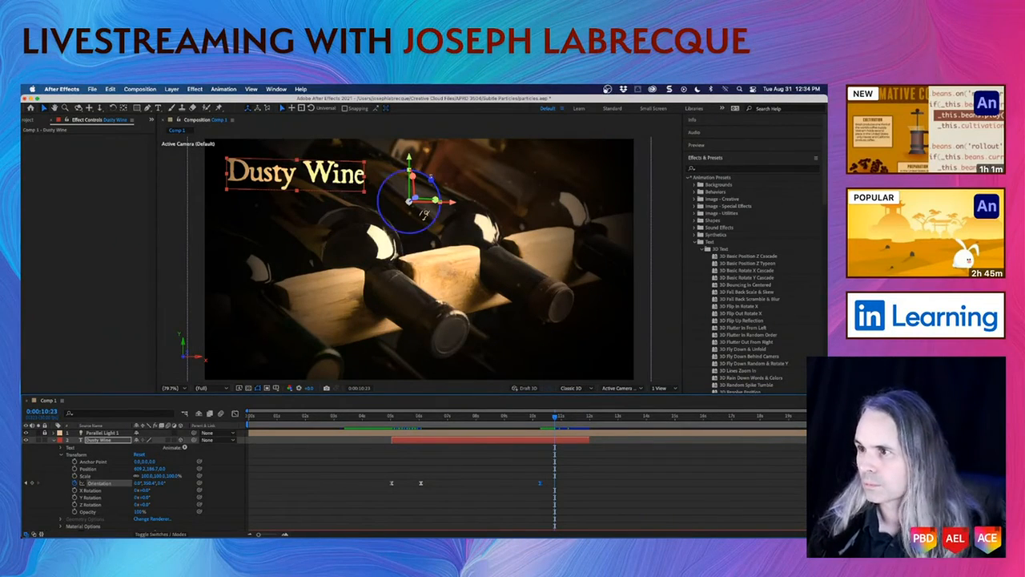
drag(423, 213, 424, 212)
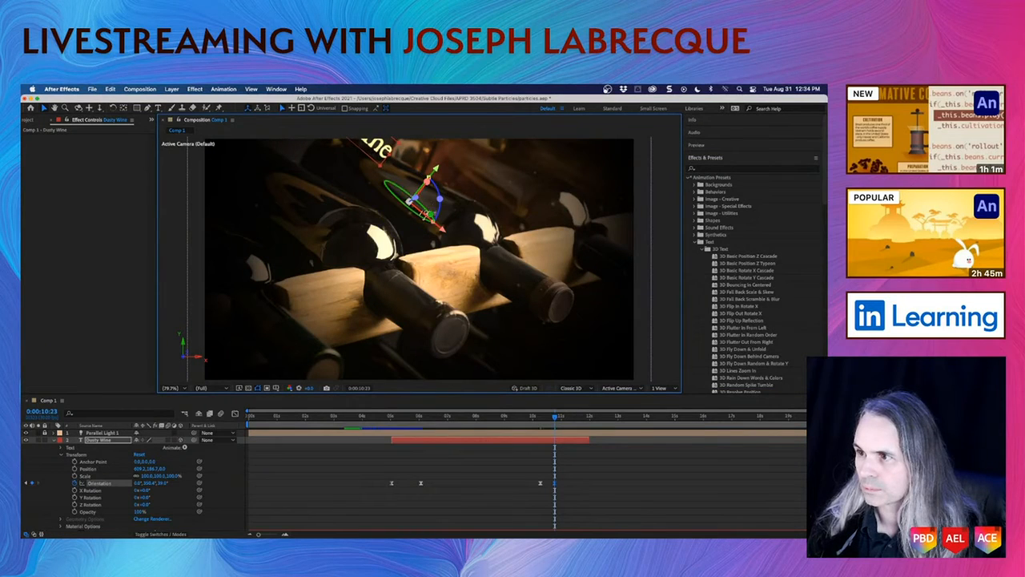
drag(430, 214, 423, 211)
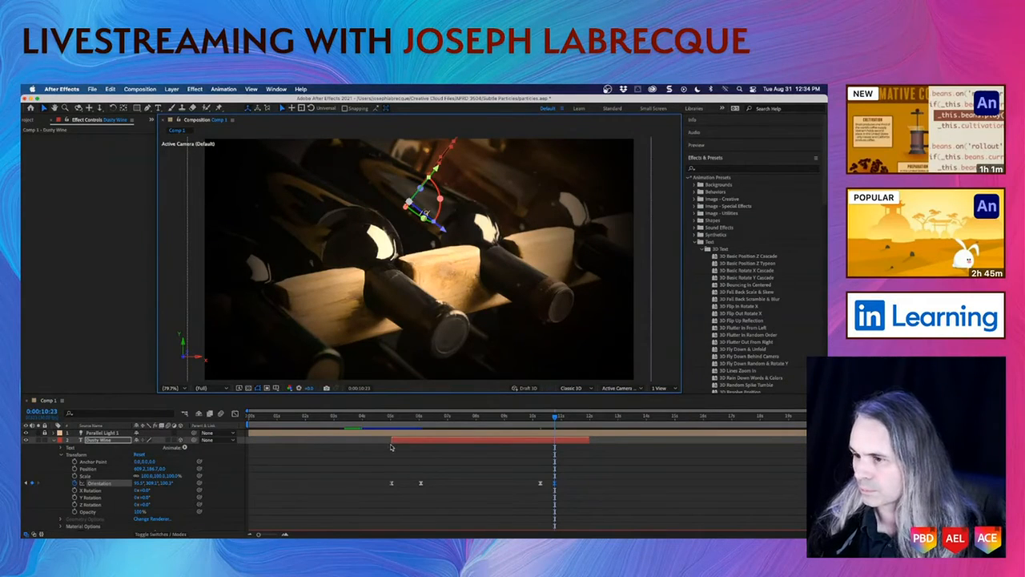
drag(589, 440, 560, 441)
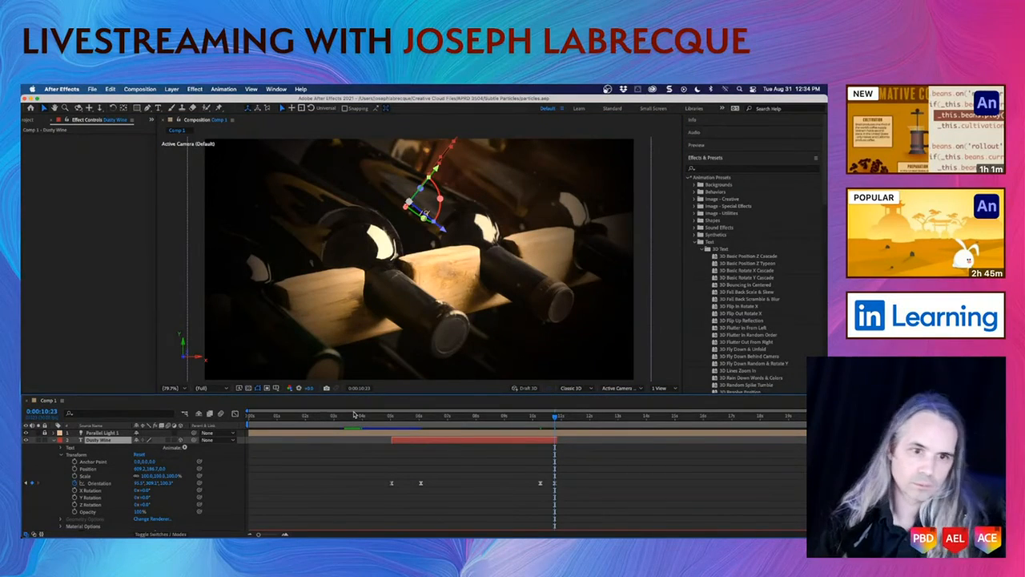
- Preview the whole title animation from the start of the composition
key(space)
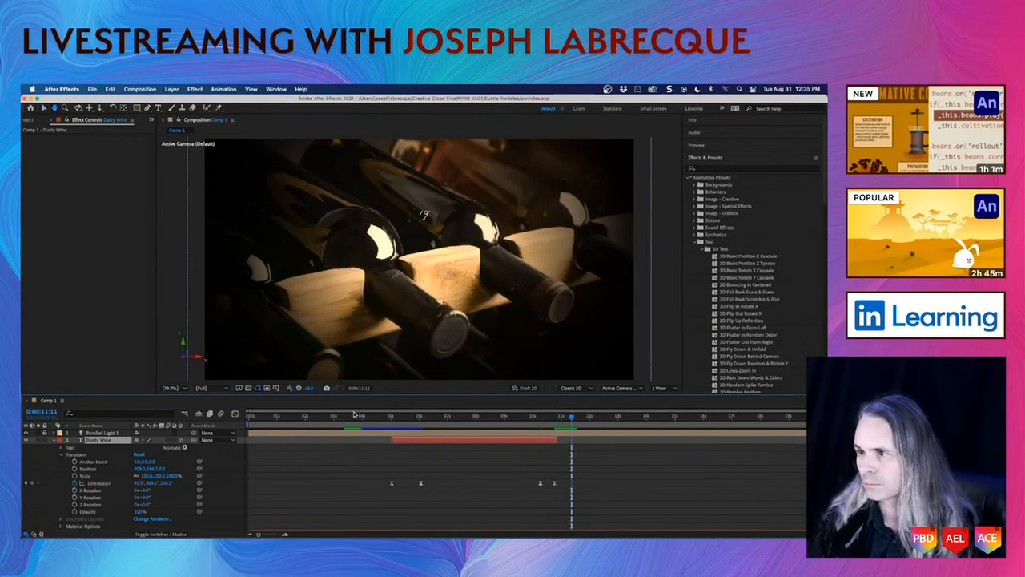
drag(258, 416, 230, 416)
key(space)
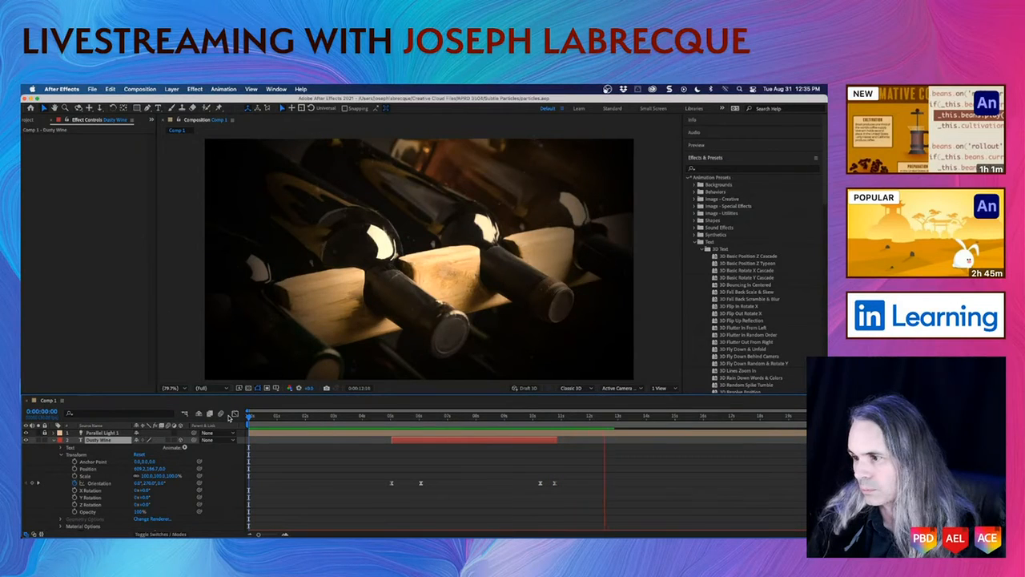
key(space)
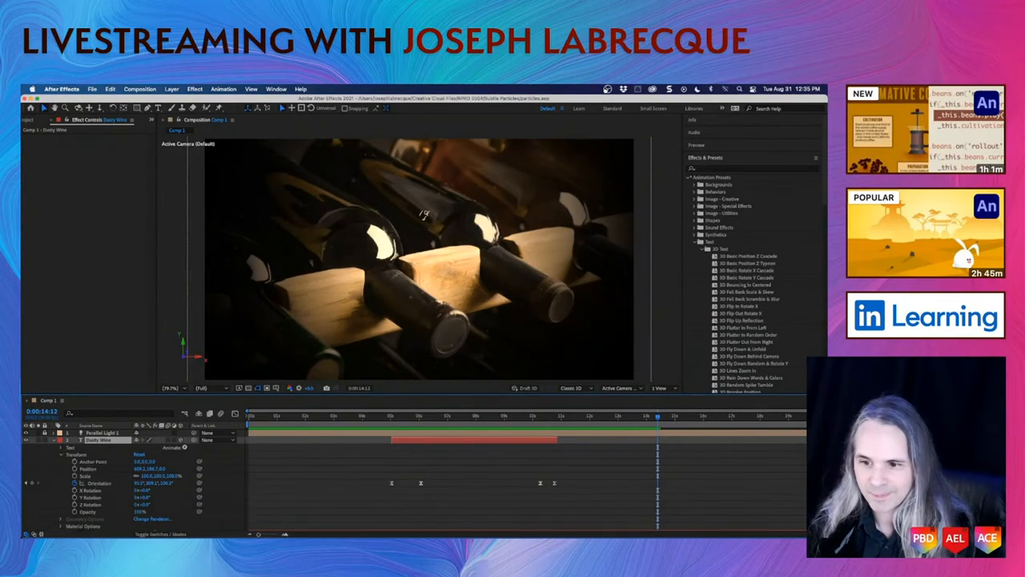
- Show the title's Orientation curves in the Graph Editor and enlarge the timeline area
click(541, 483)
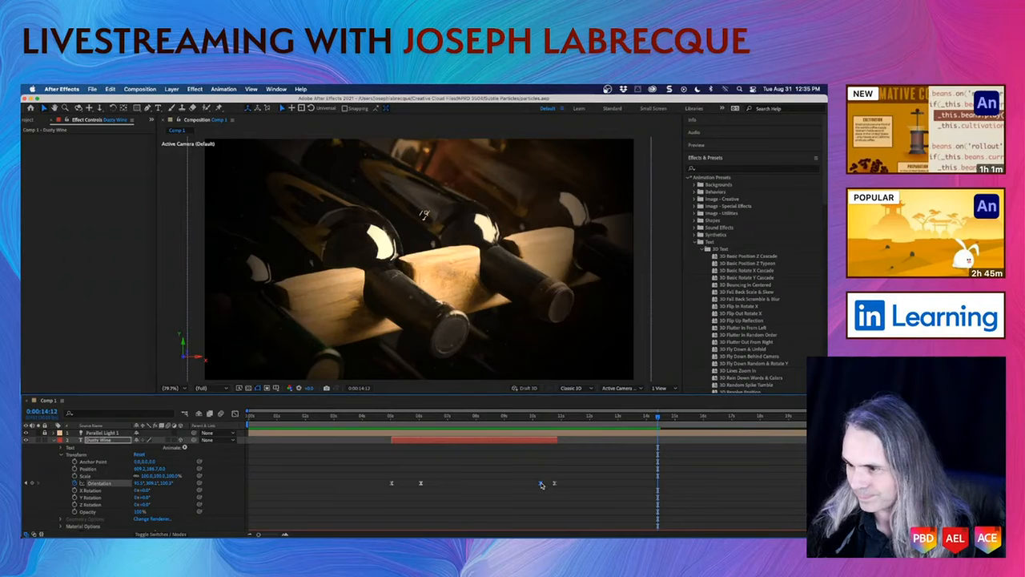
click(234, 414)
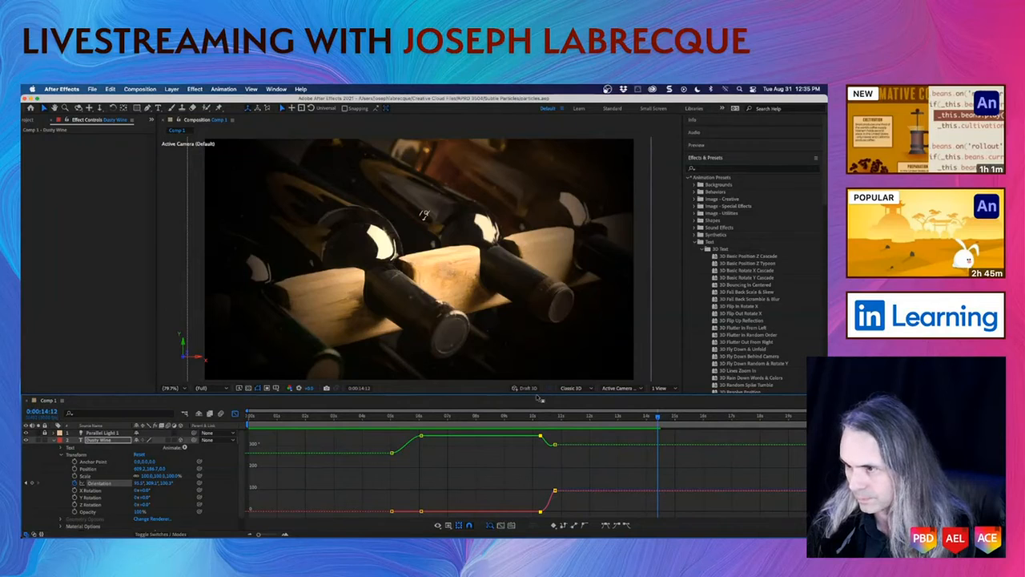
drag(536, 393, 543, 311)
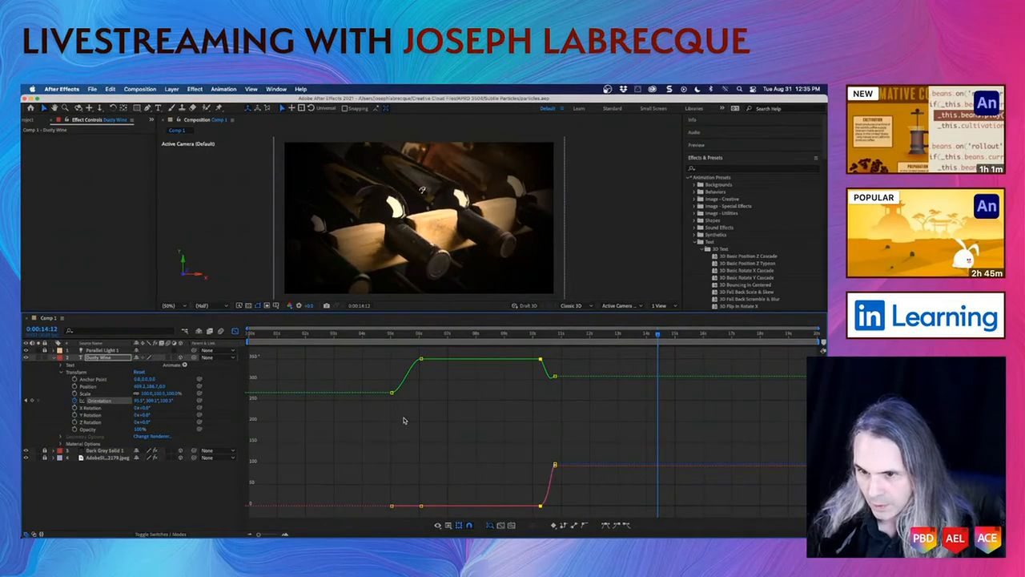
- Try to move all the Orientation keyframes about one second earlier in the graph, and undo the move
click(117, 402)
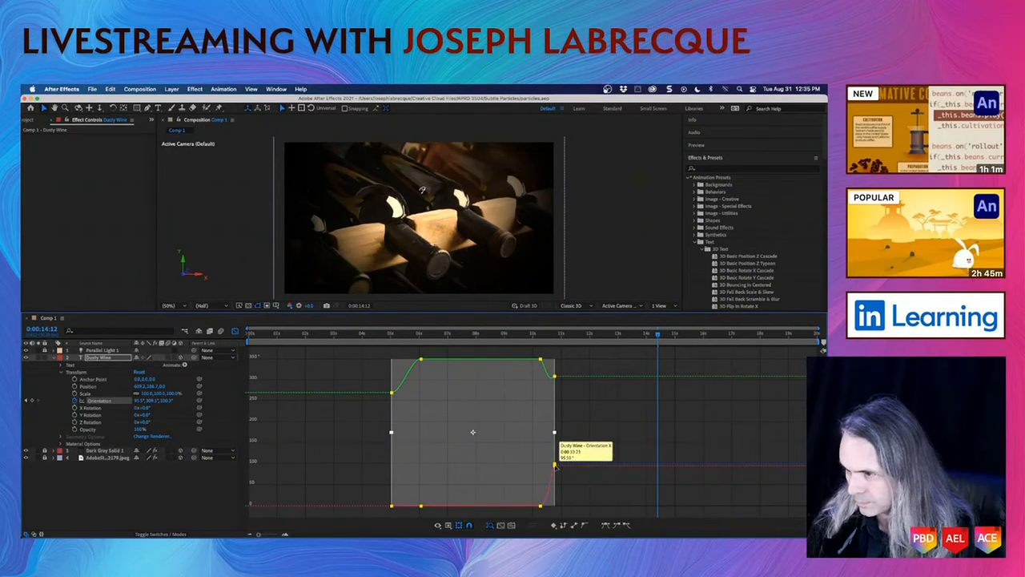
mouse_move(541, 507)
drag(540, 507, 511, 507)
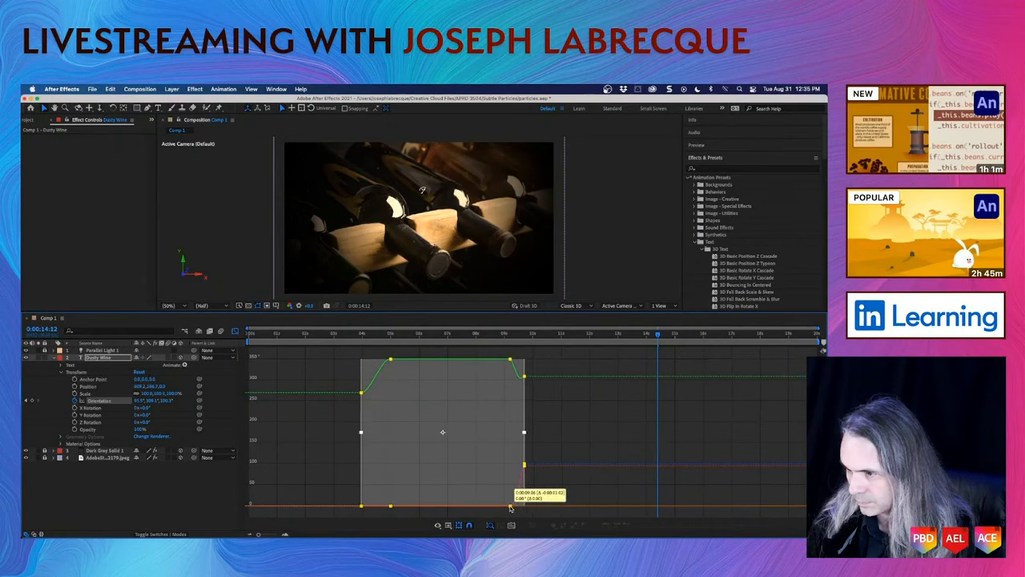
key(super+z)
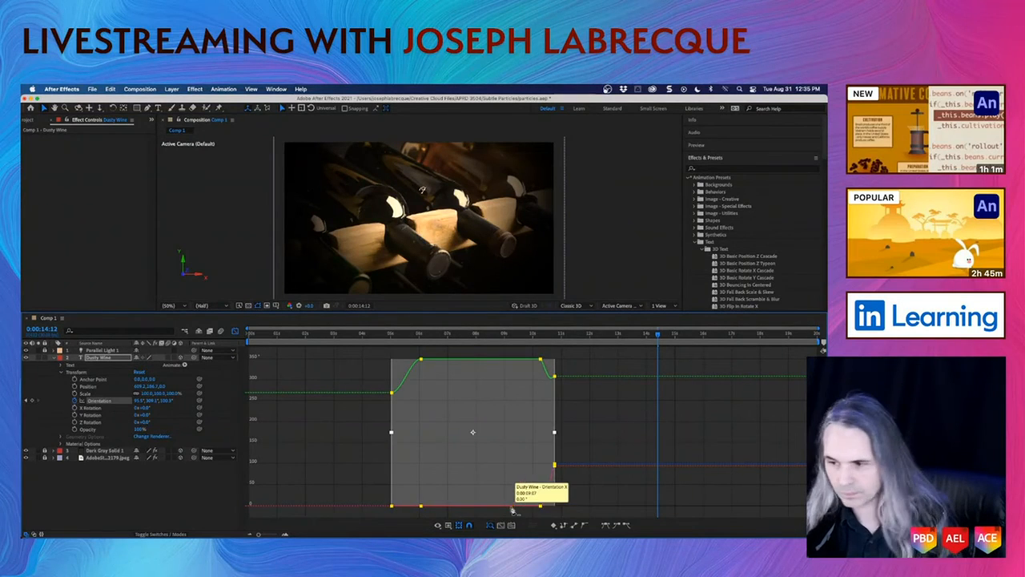
- Move the third Orientation keyframe earlier to about 9 seconds in the graph, and preview from 0:00:05:12
click(564, 502)
drag(540, 507, 515, 495)
drag(515, 359, 506, 368)
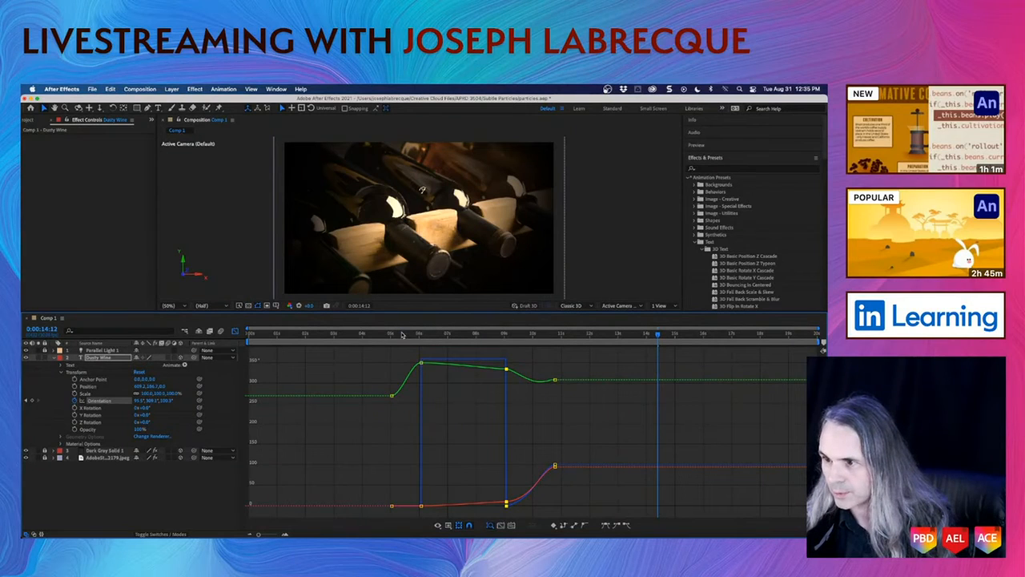
click(401, 334)
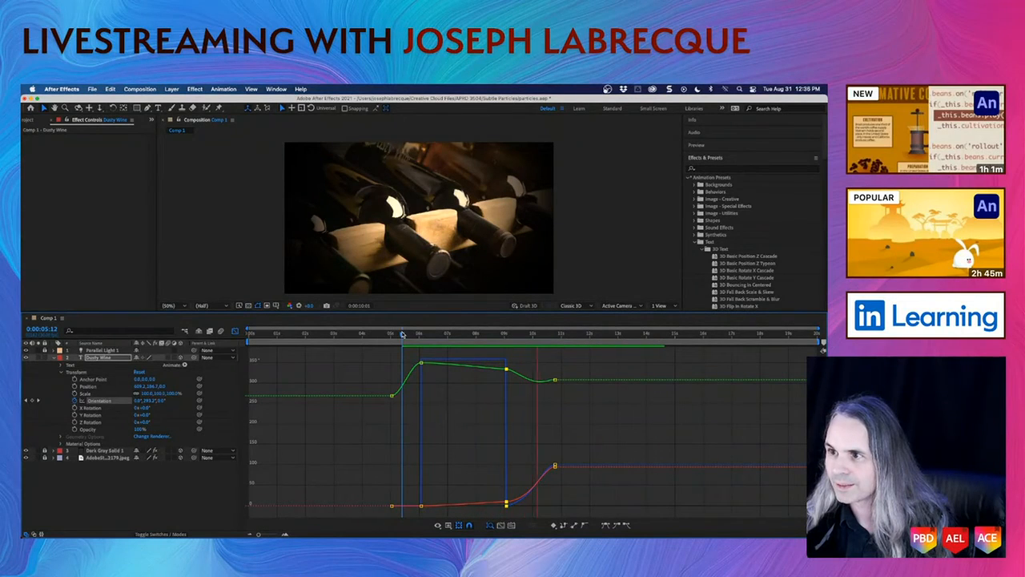
key(space)
- Move the last Orientation keyframe earlier to about 9.5 seconds for a quick rotation out, and preview from 0:00:04:29
drag(555, 380, 514, 389)
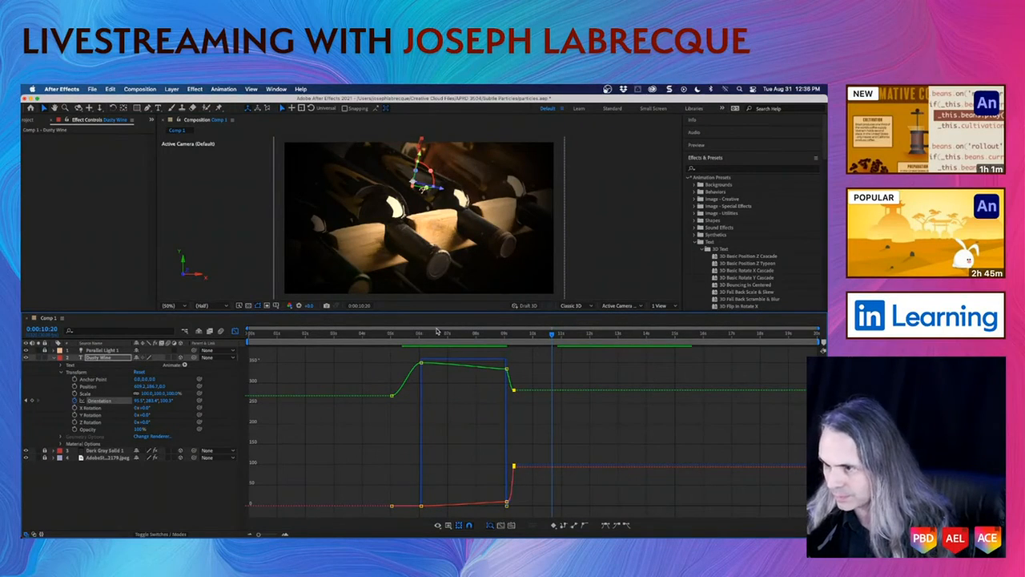
click(392, 340)
key(space)
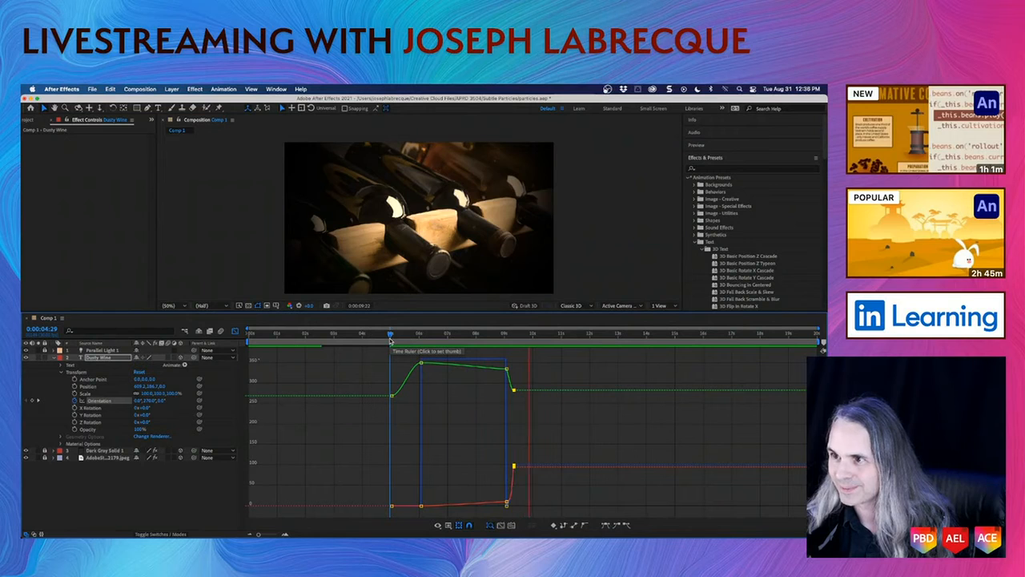
key(space)
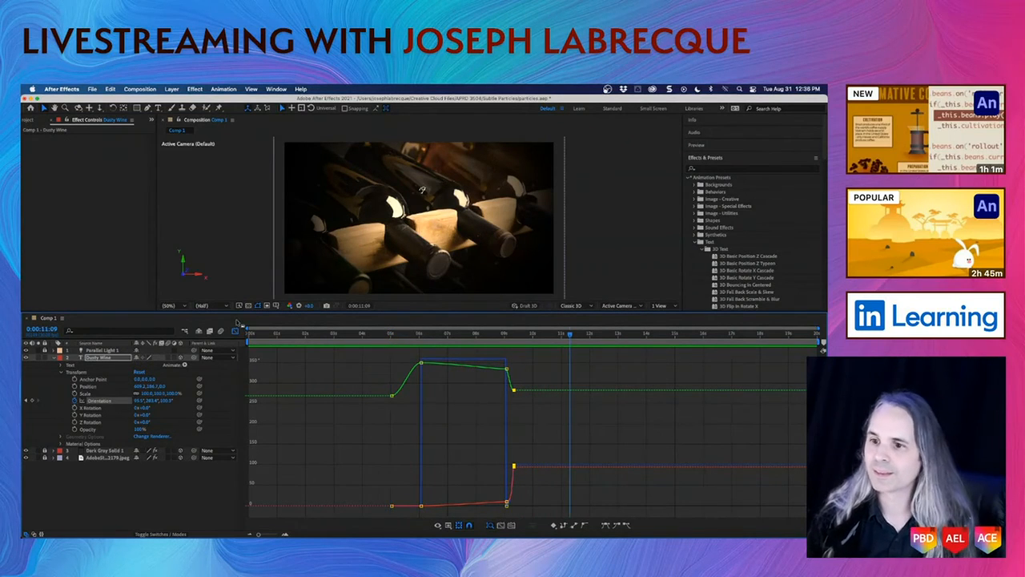
- Return from the graph to the layer bars and preview the title animation from 0:00:03:28
click(234, 332)
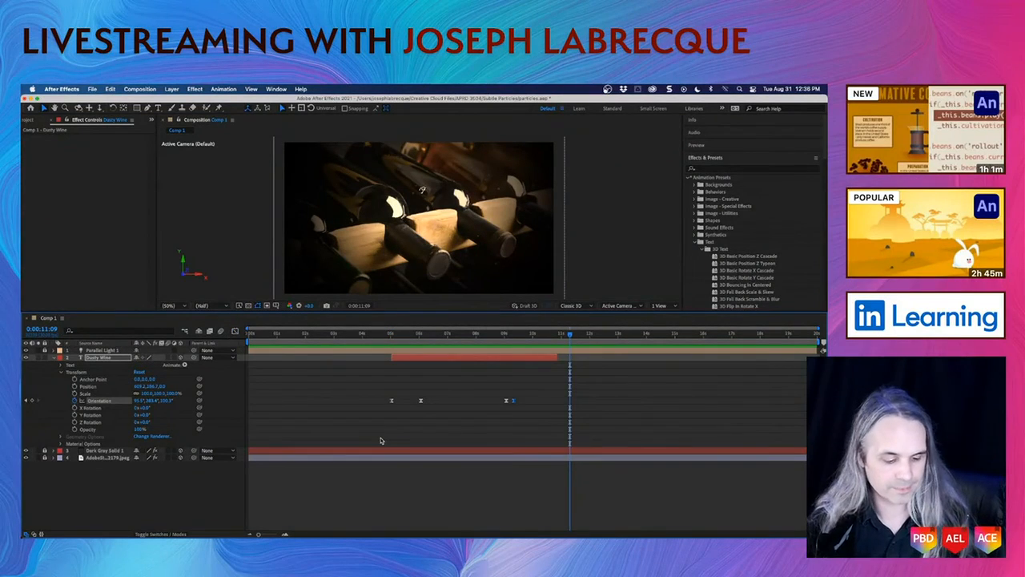
click(361, 334)
key(space)
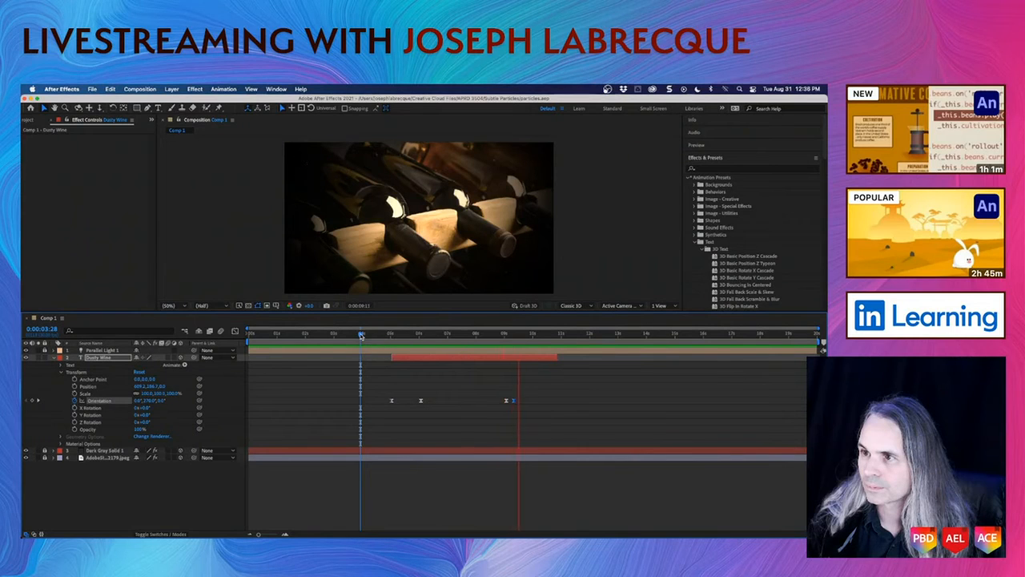
- Fade out the Dusty Wine layer by keyframing Opacity at 100% at 0:00:08:22 and 0% at 0:00:09:08
key(space)
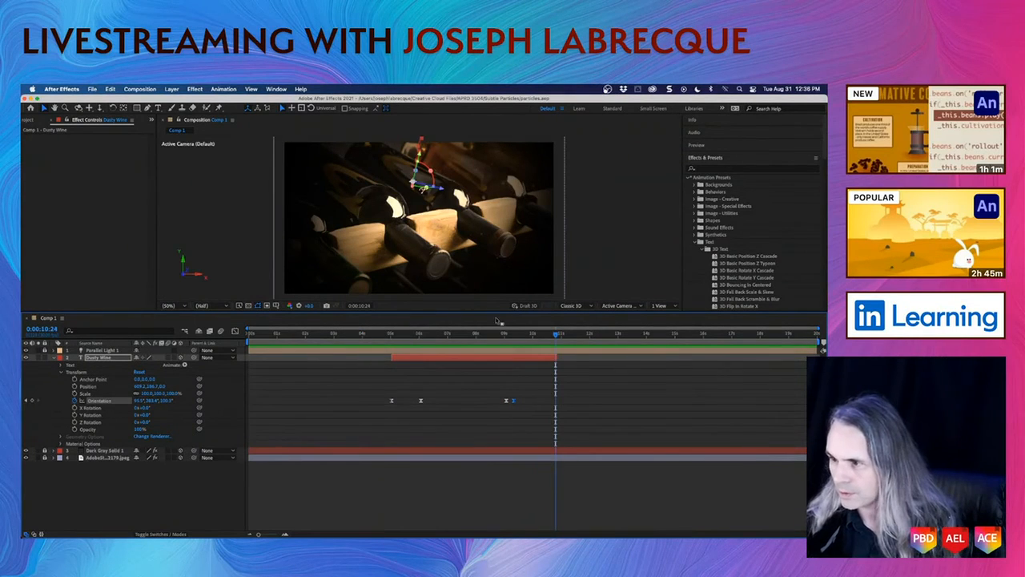
drag(524, 342, 497, 342)
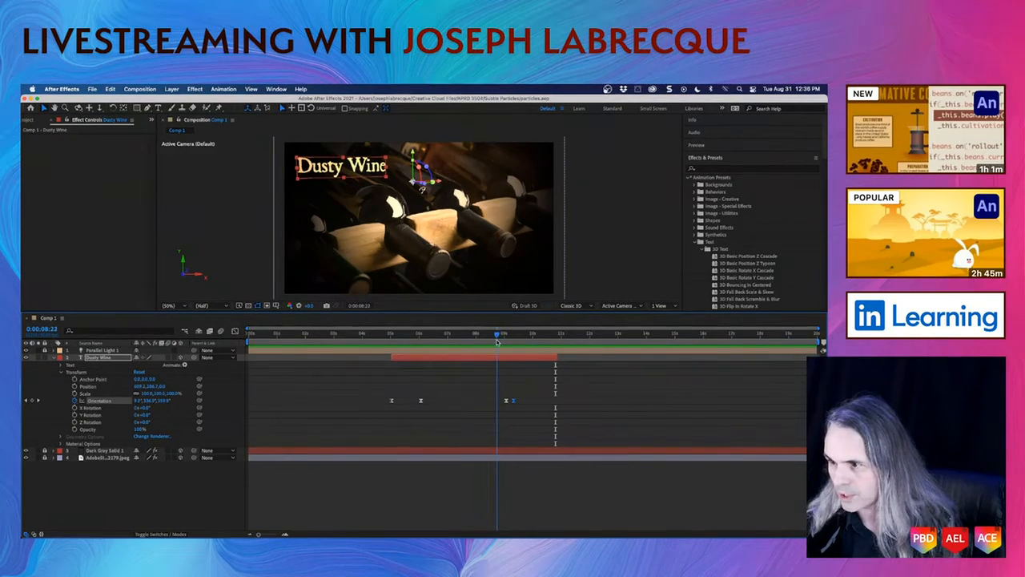
click(74, 429)
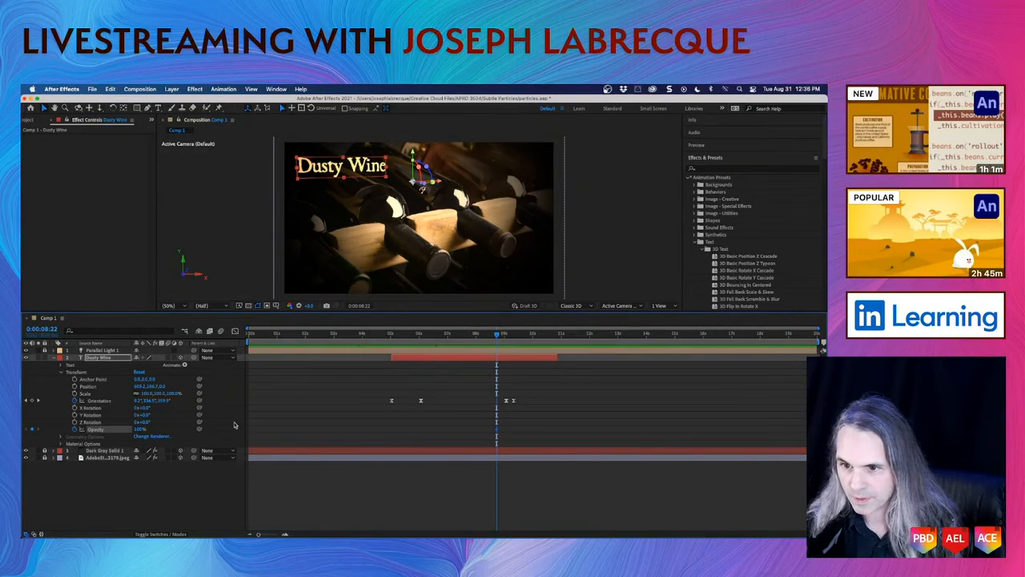
drag(497, 334, 511, 336)
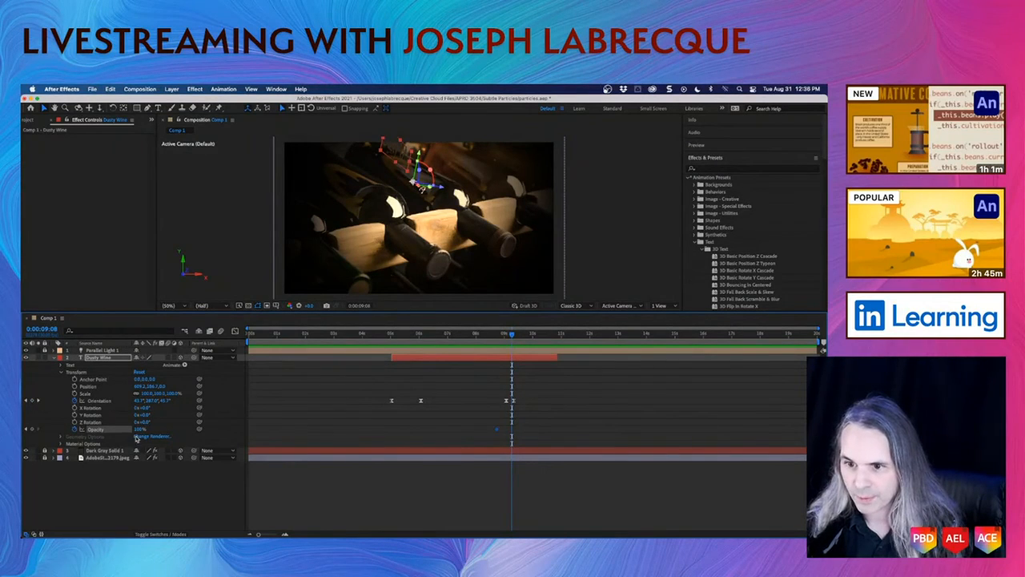
text(0)
key(Return)
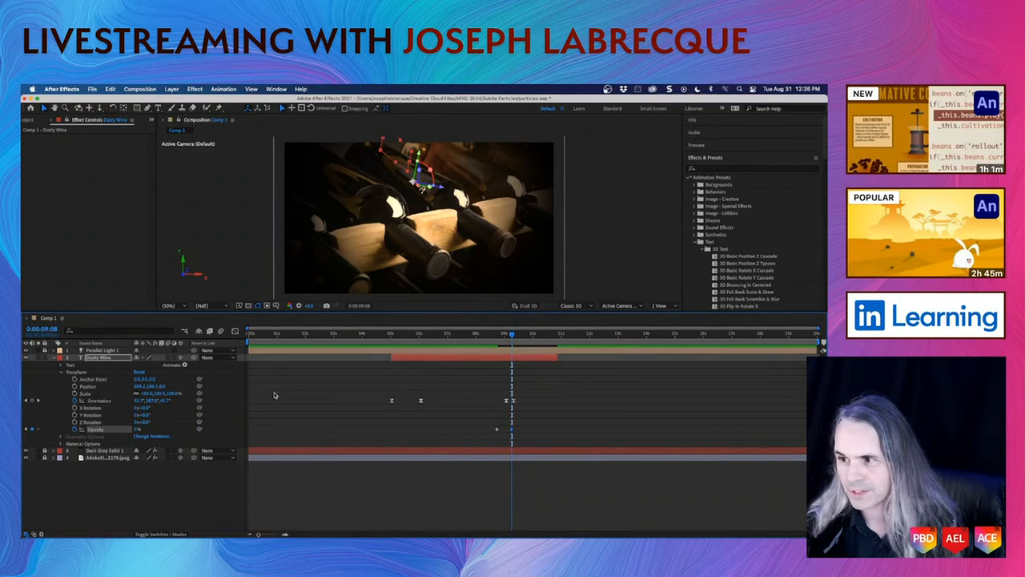
- Enlarge the composition view, preview the animation from 0:00:00:10, and deselect the Opacity keyframe
drag(234, 310, 221, 378)
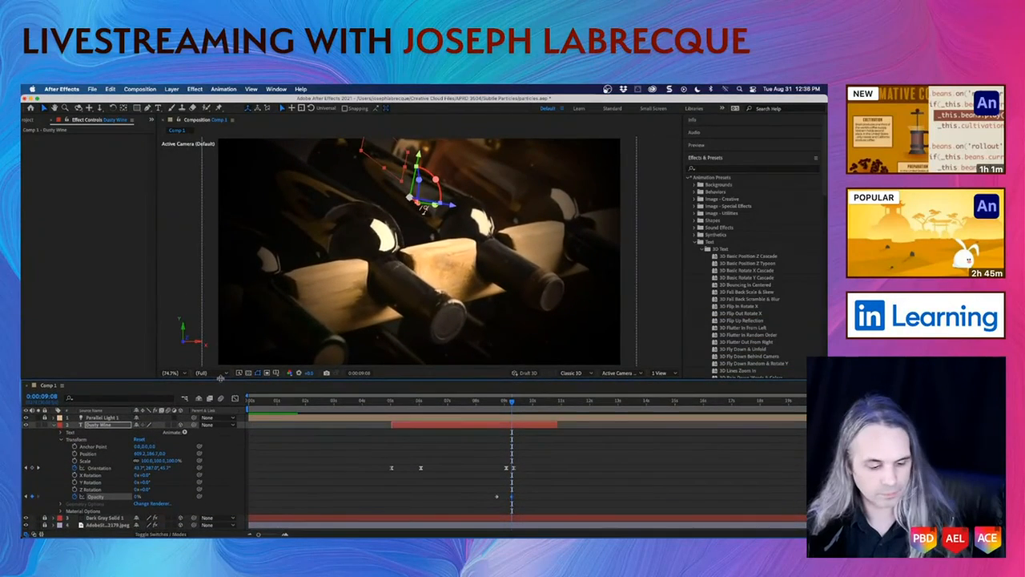
click(258, 401)
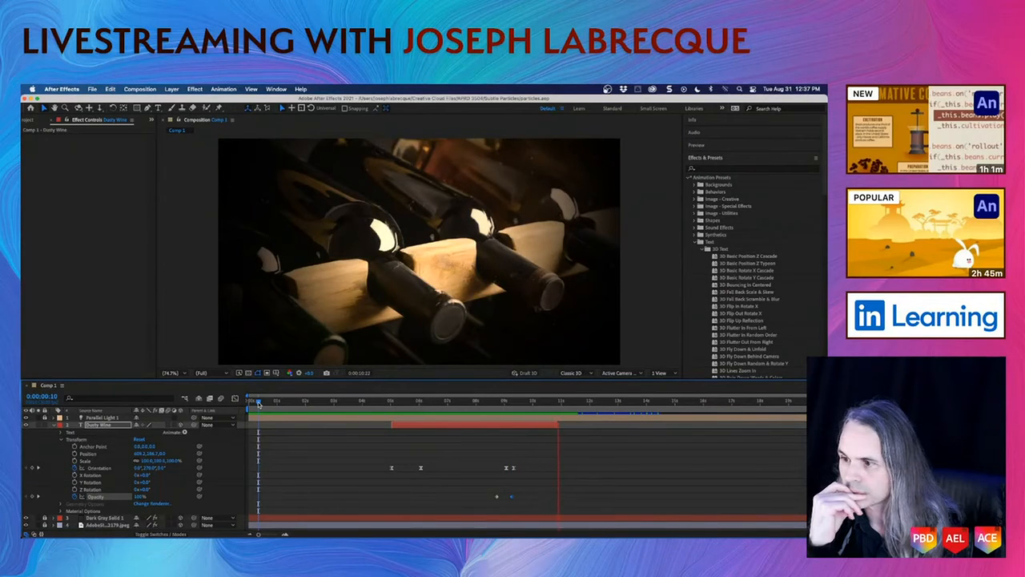
key(space)
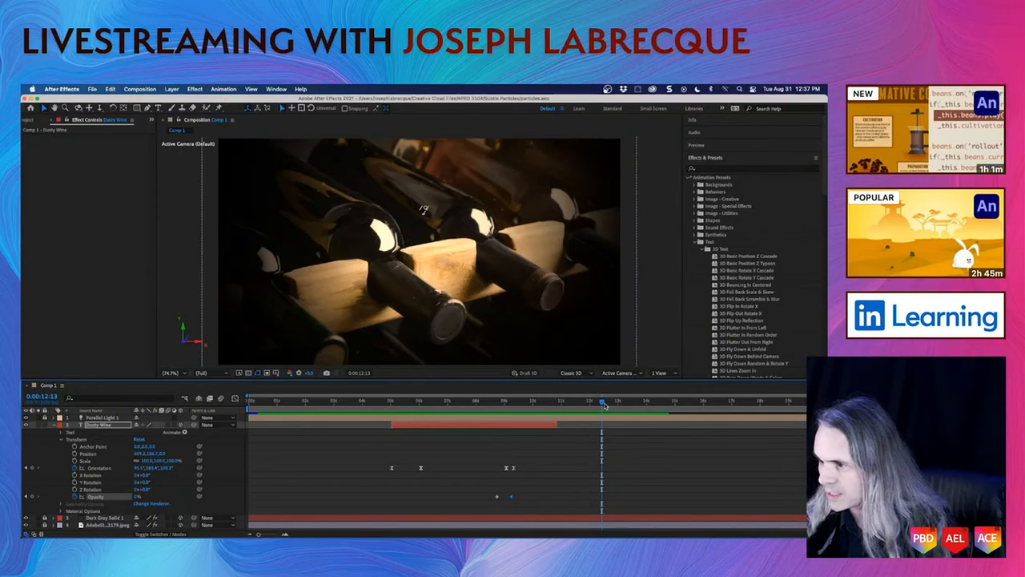
click(558, 493)
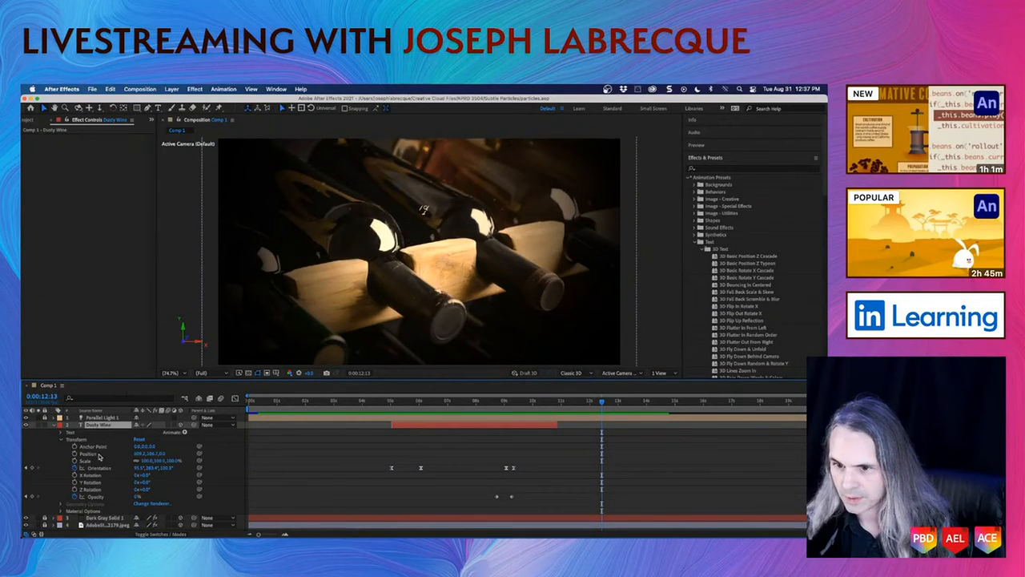
- Collapse the title layer, unlock all layers, and shift all four together about 2.75 seconds earlier in the timeline
click(56, 425)
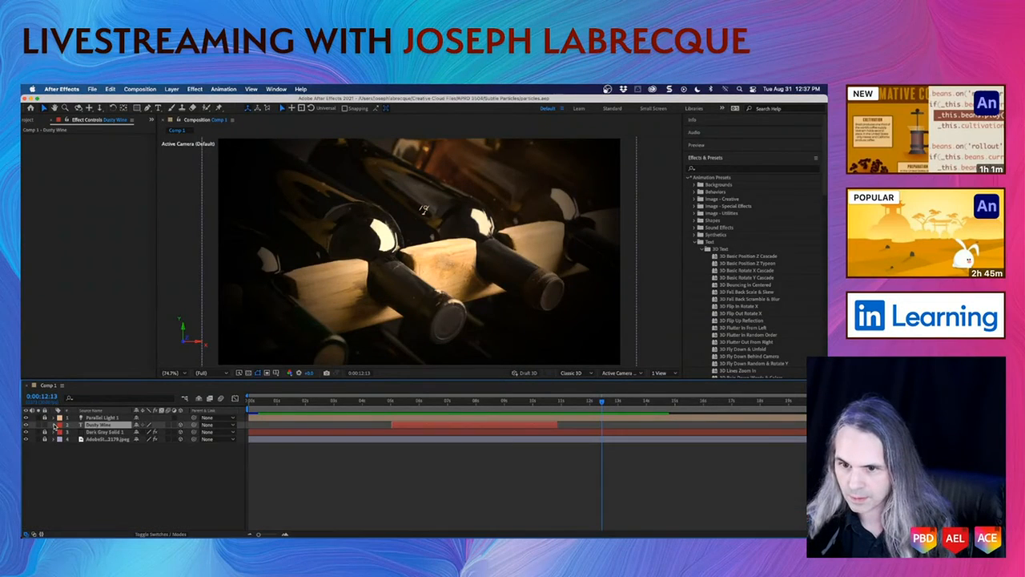
click(44, 418)
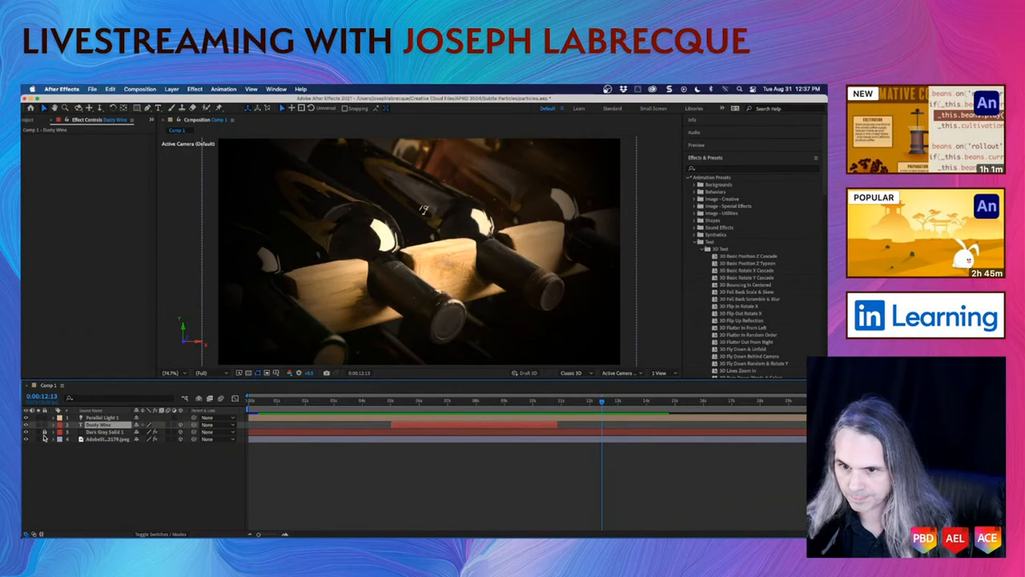
click(44, 443)
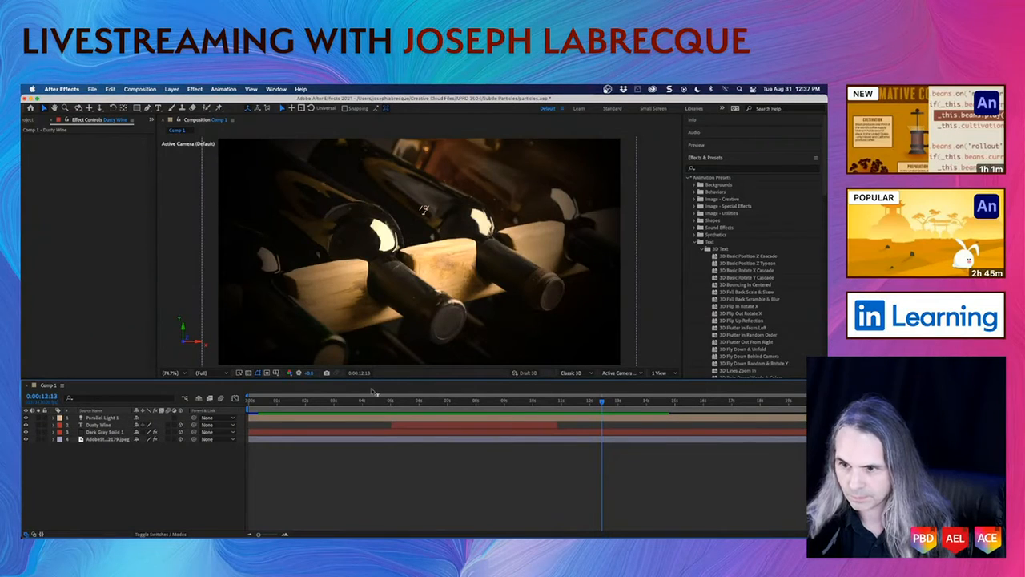
click(426, 402)
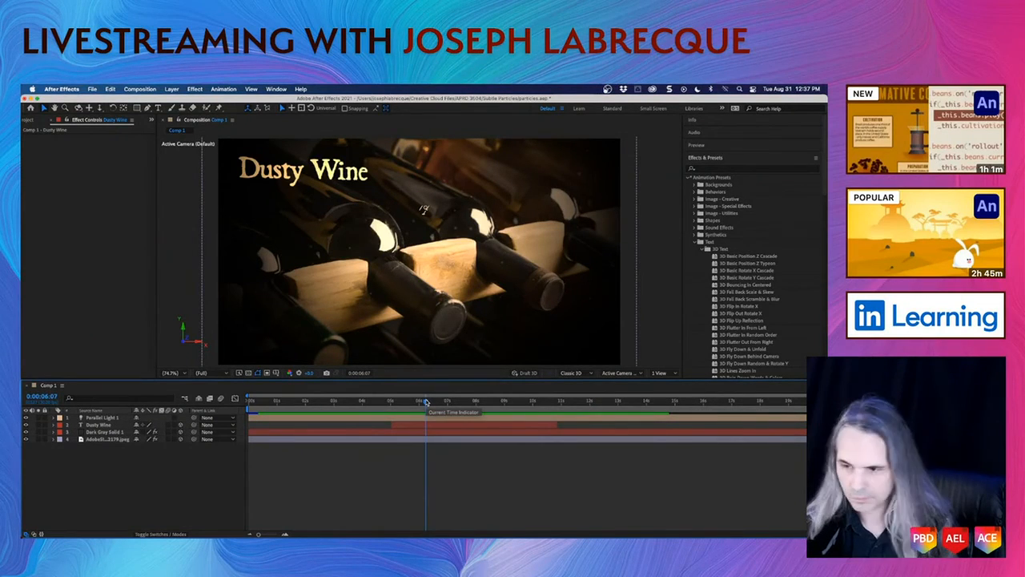
key(super+a)
drag(445, 428, 367, 427)
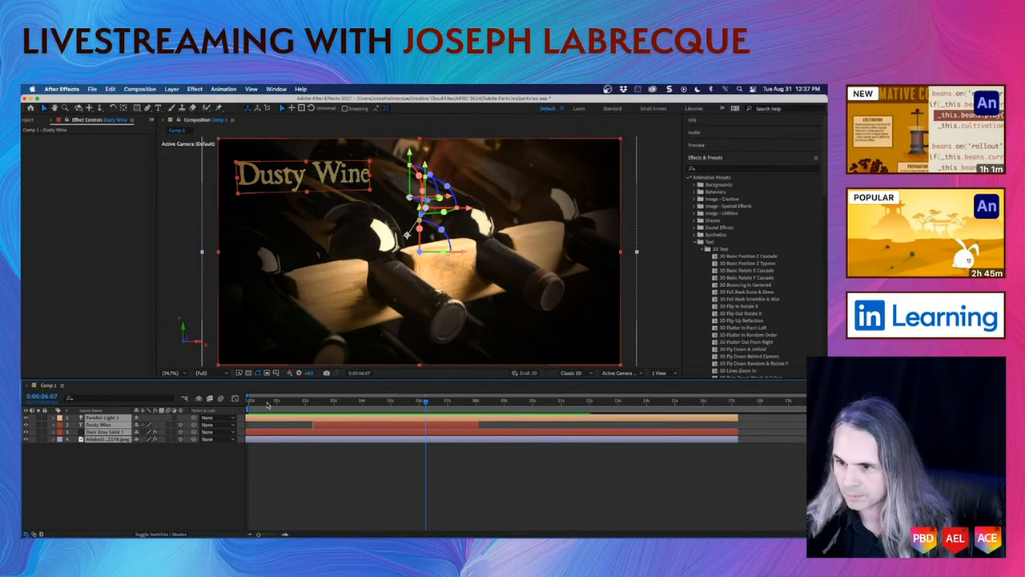
- Preview the retimed animation from the beginning of the composition
key(Home)
key(space)
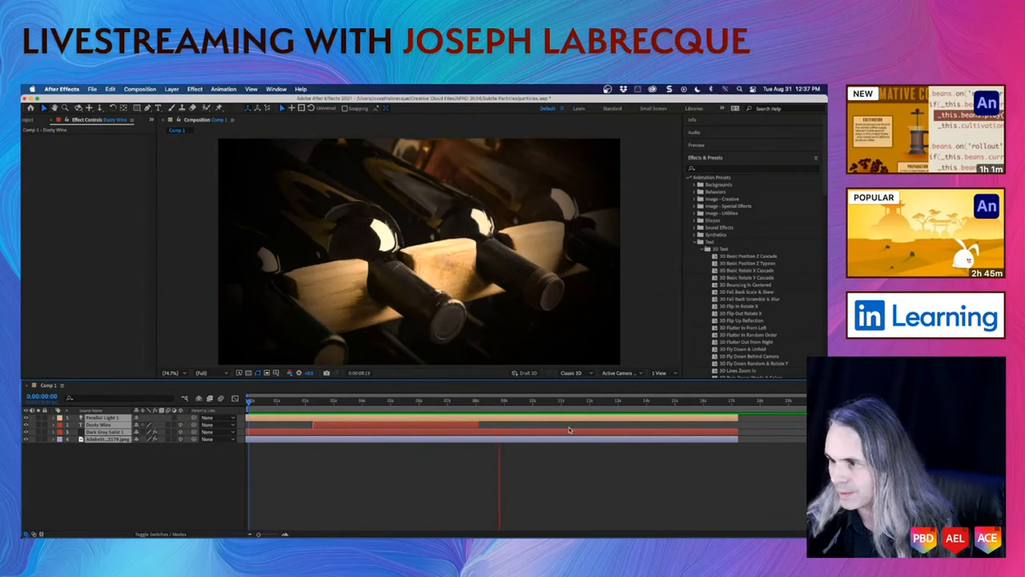
key(space)
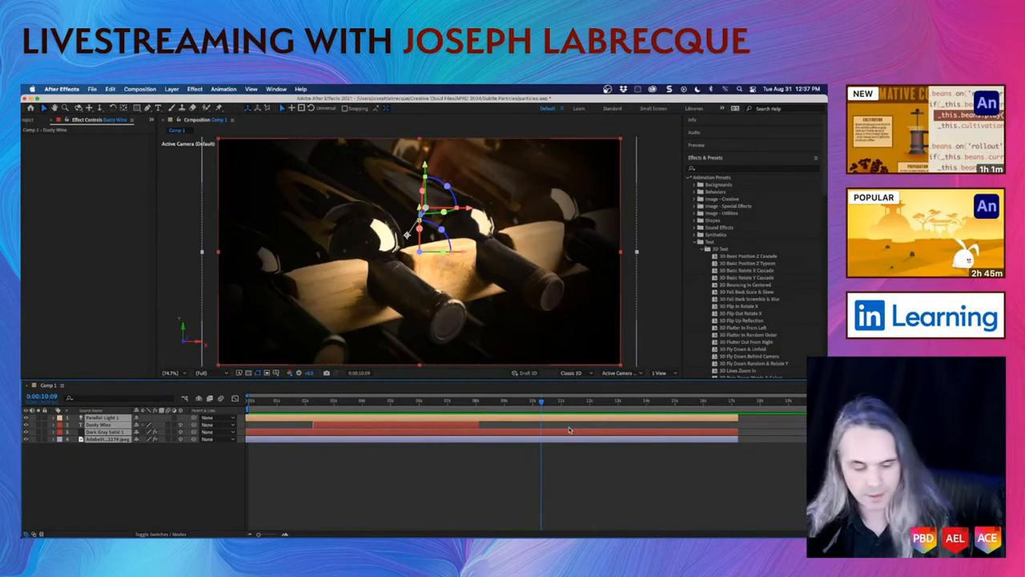
- Set the composition duration to 0:00:10:00 and preview the shortened animation
click(138, 90)
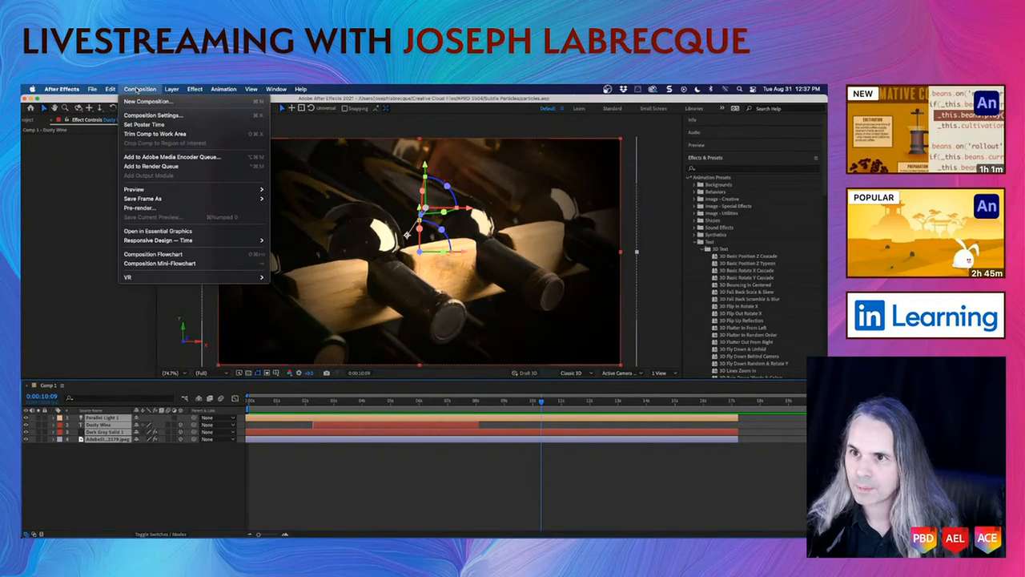
click(140, 116)
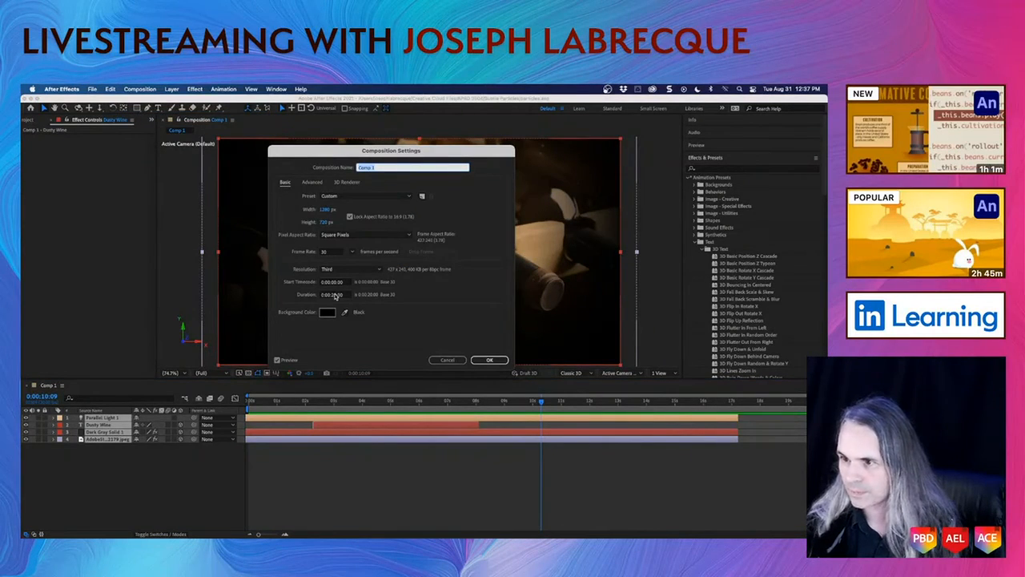
click(334, 295)
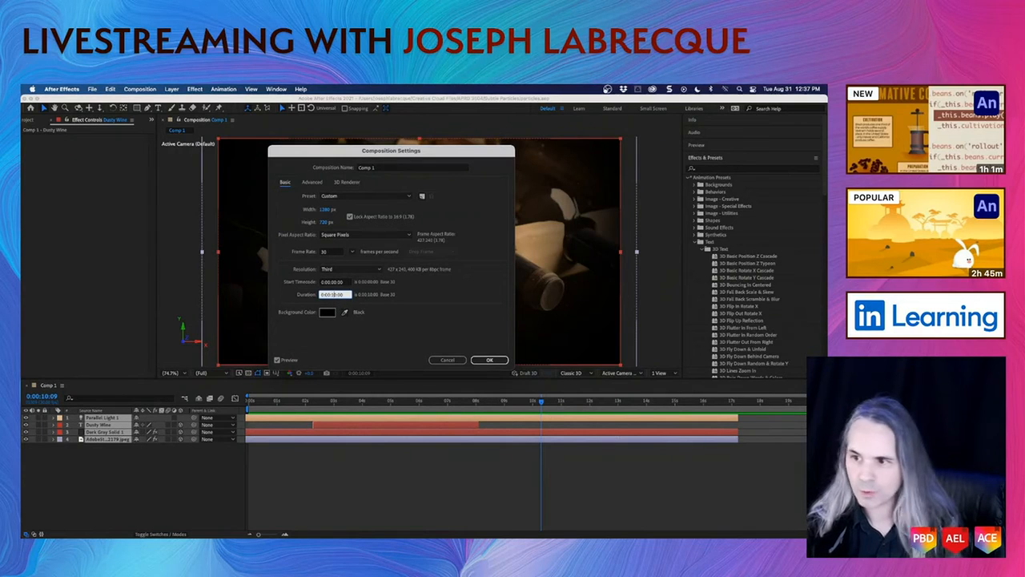
click(488, 359)
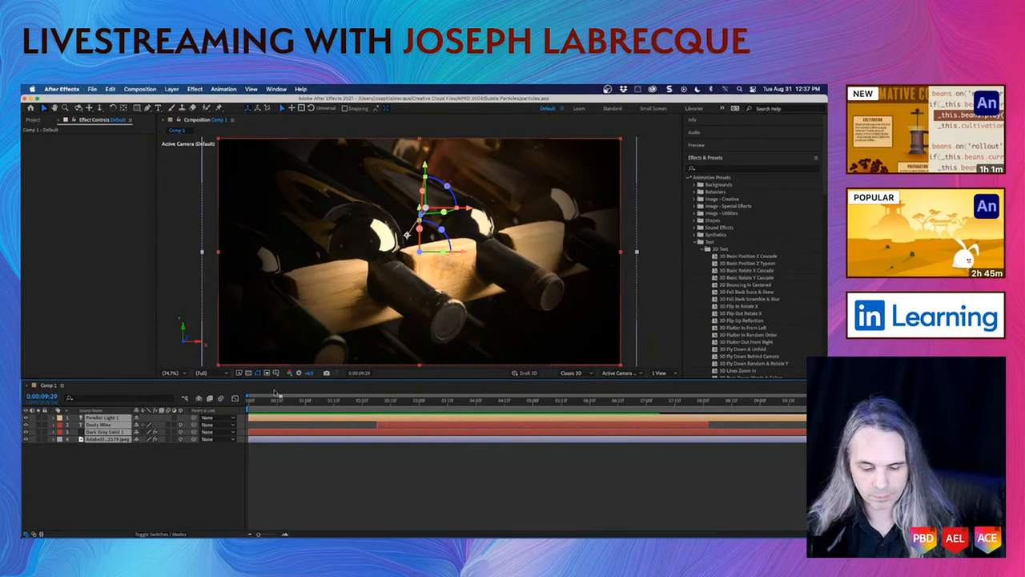
key(space)
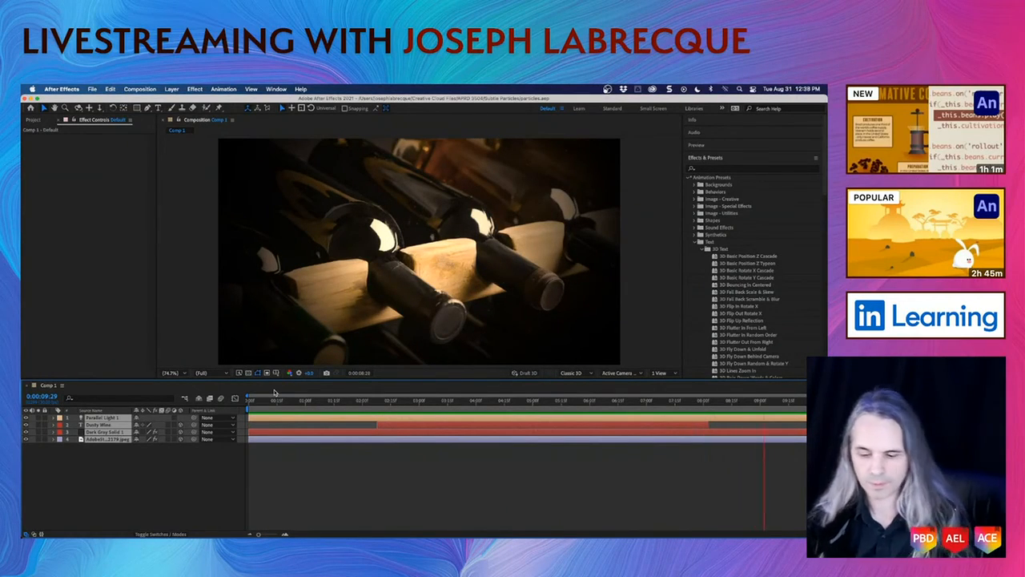
key(space)
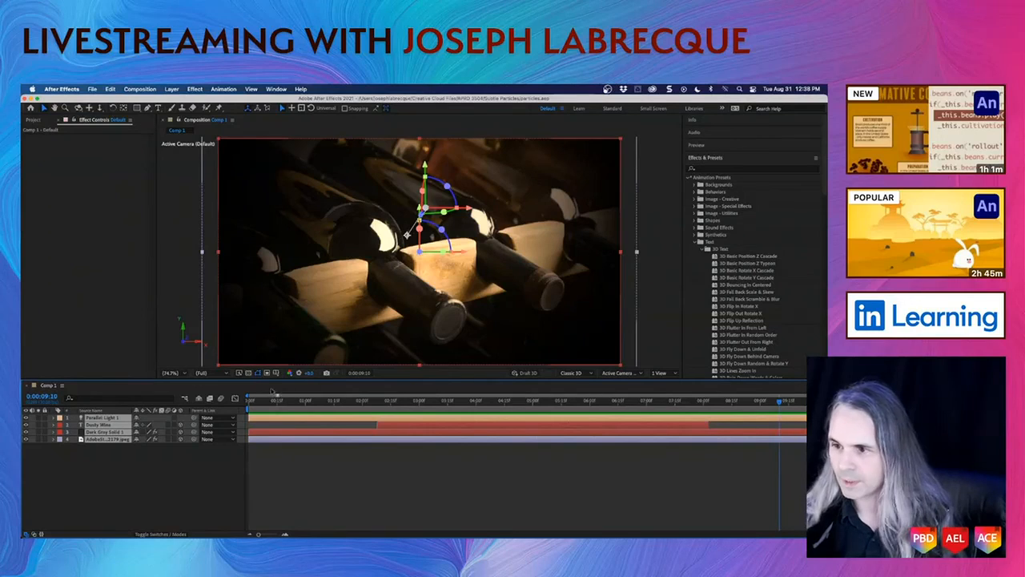
- Apply Easy Ease to both Opacity keyframes of the Dusty Wine layer and preview the fade from 0:00:05:24
click(53, 426)
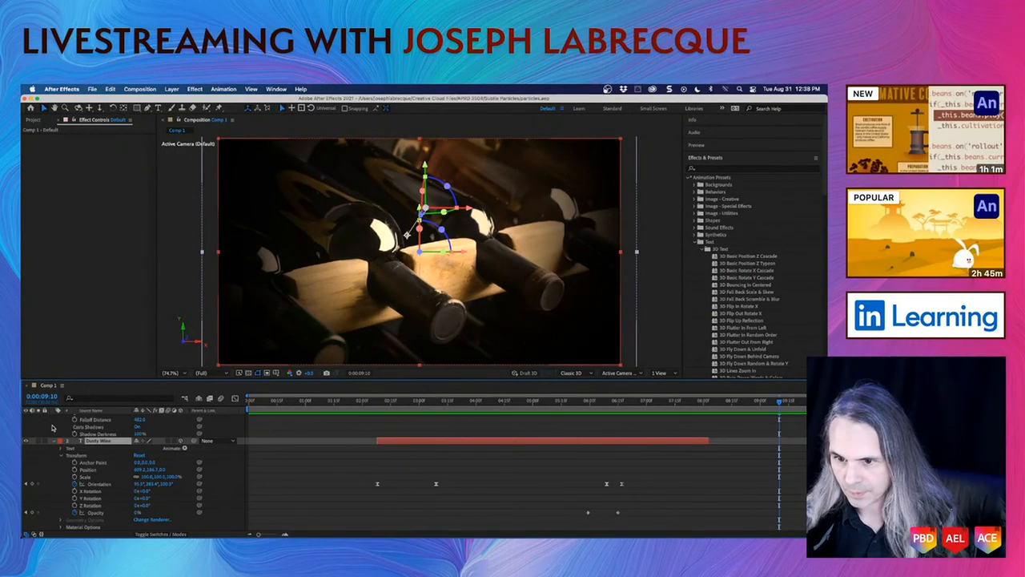
drag(630, 501, 585, 518)
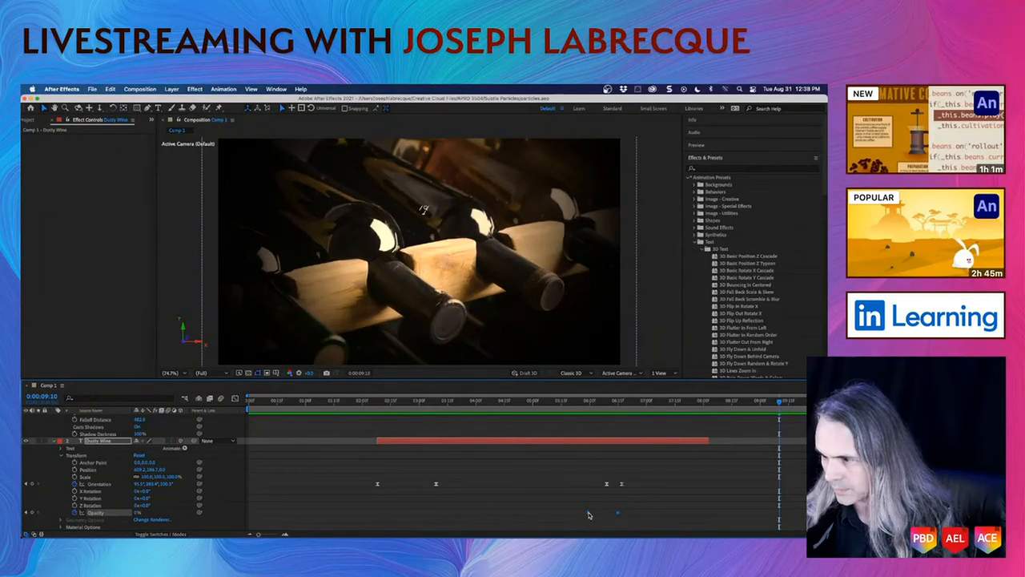
right_click(588, 515)
mouse_move(615, 529)
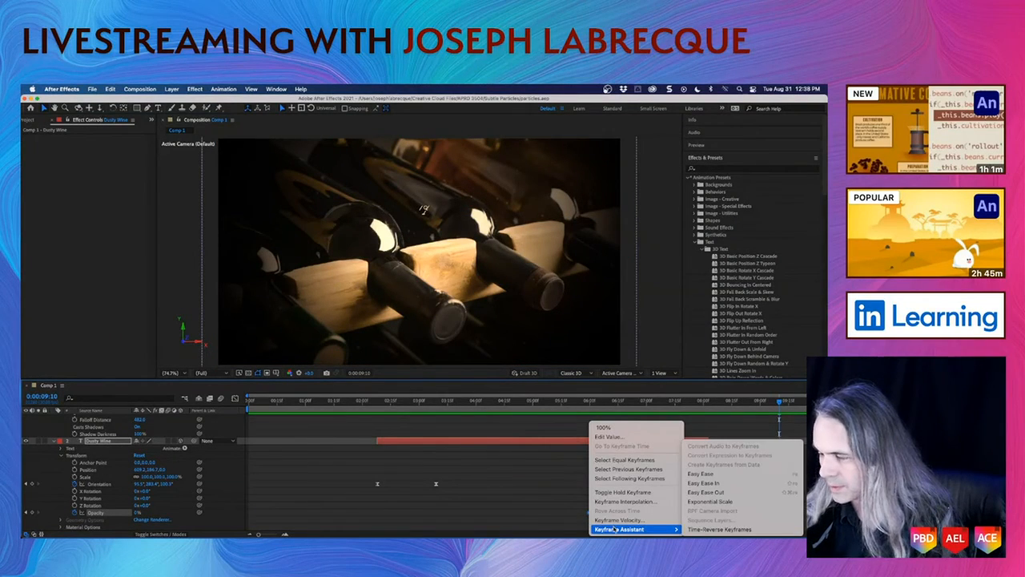
click(738, 474)
click(578, 403)
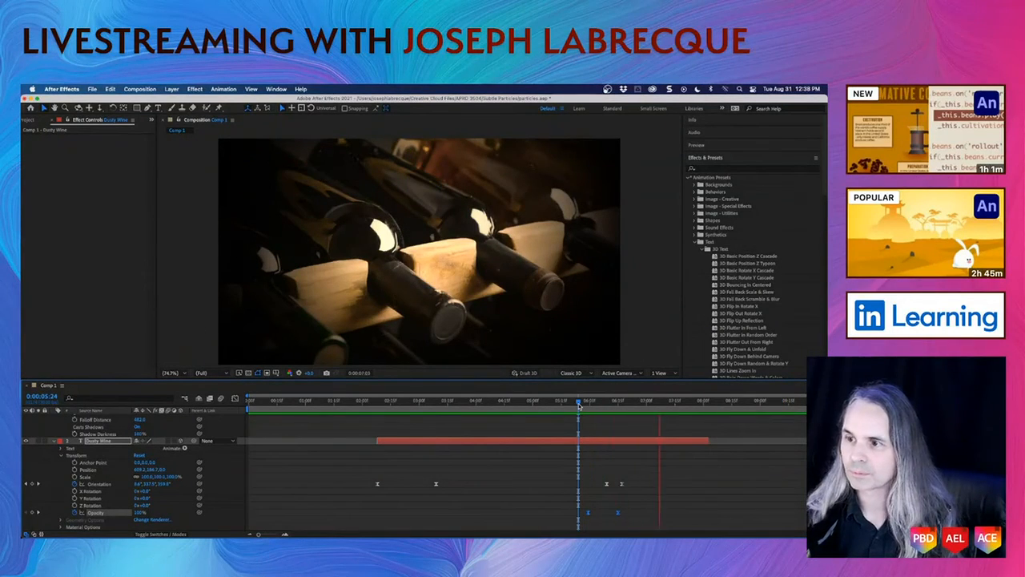
key(space)
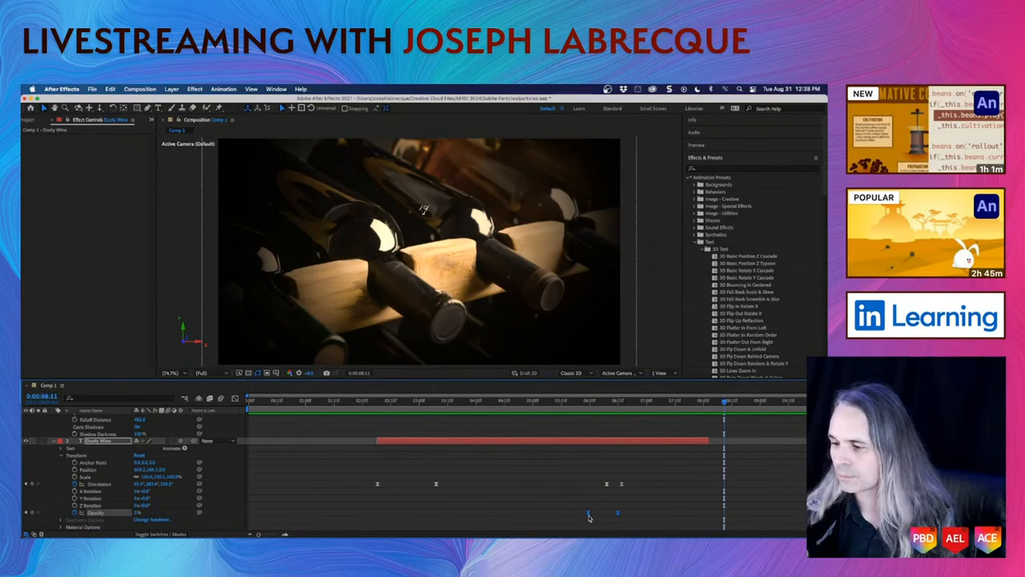
- Apply Easy Ease Out to the first Opacity keyframe only and preview the fade from 0:00:05:26
click(589, 514)
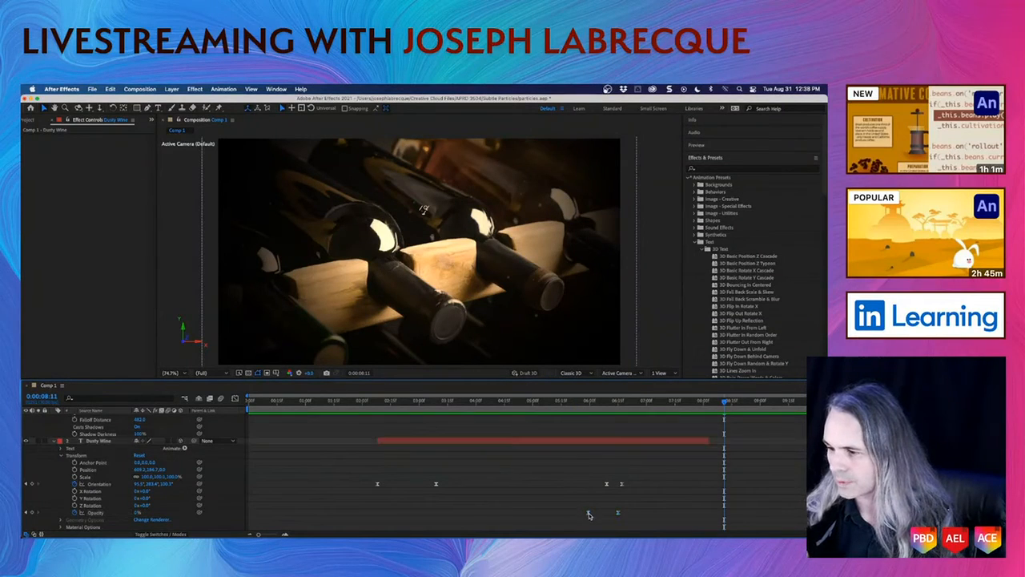
right_click(587, 514)
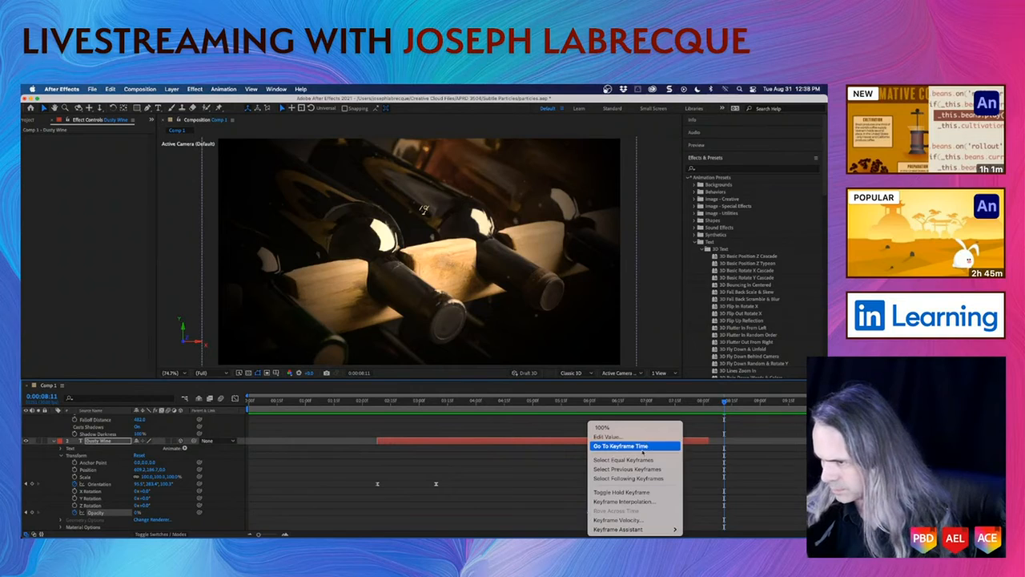
mouse_move(646, 529)
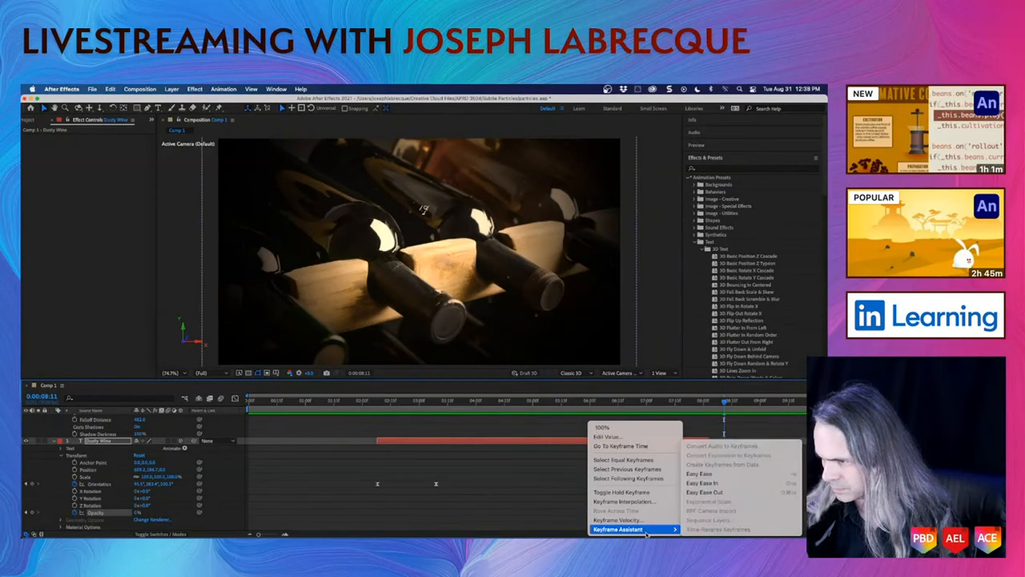
click(705, 492)
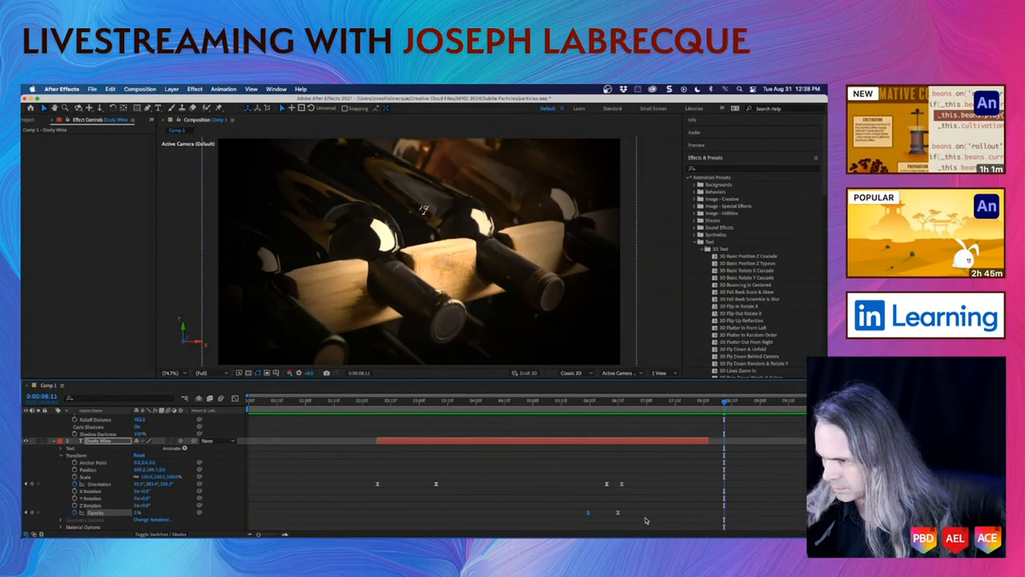
click(581, 400)
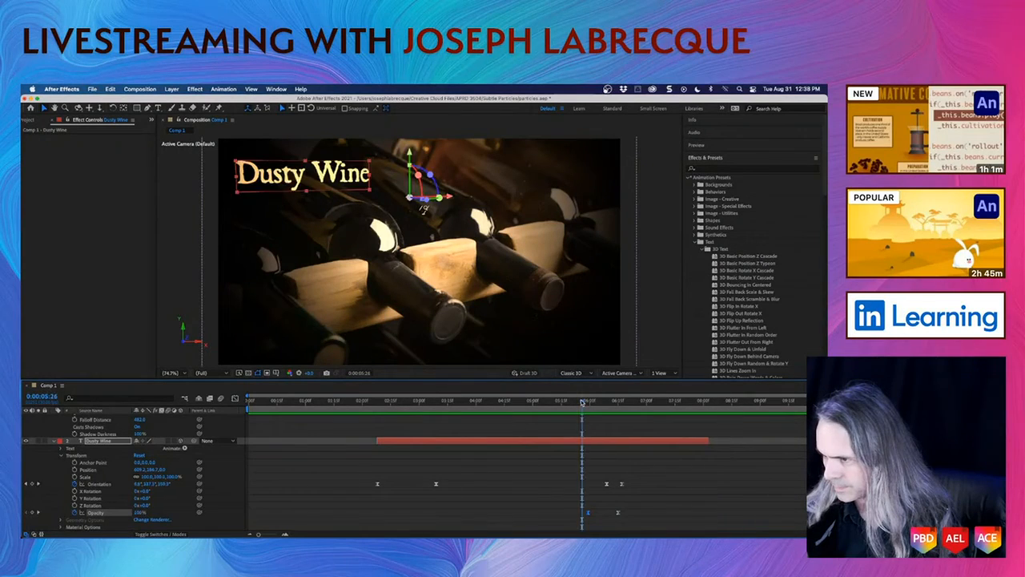
key(space)
key(space)
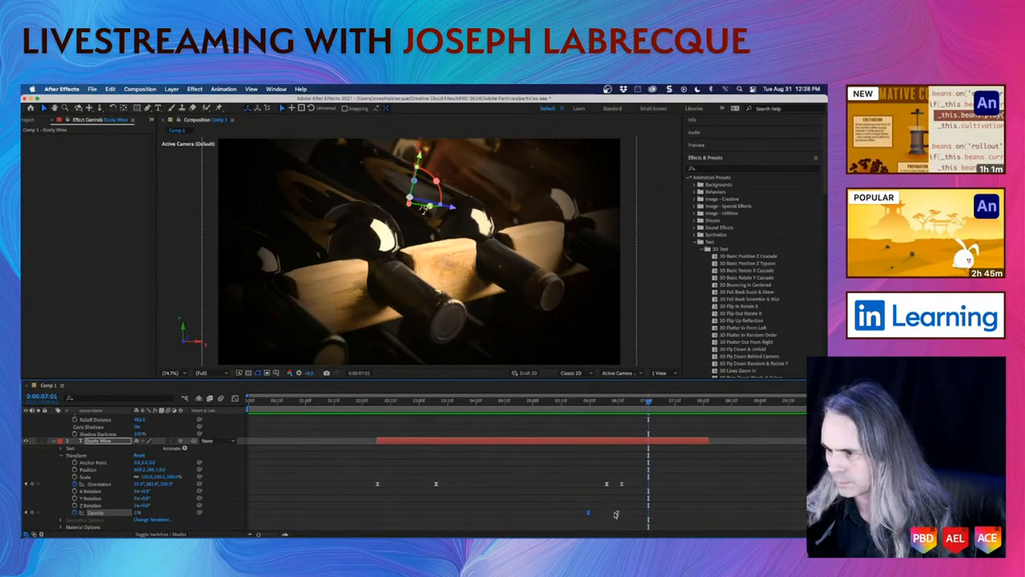
- Apply Easy Ease Out to the last Opacity keyframe of the Dusty Wine layer and preview the fade from 0:00:05:26
right_click(617, 514)
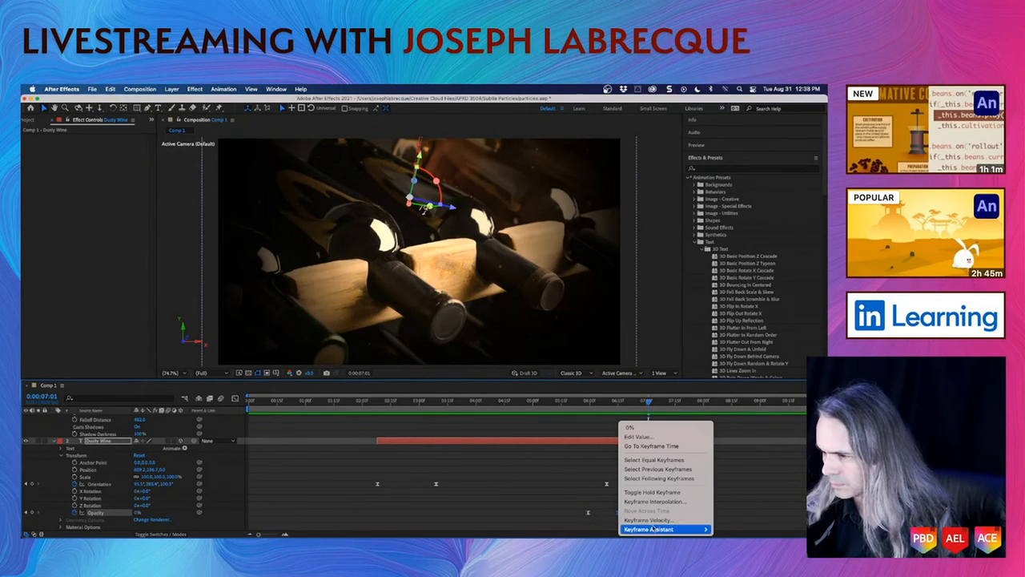
mouse_move(653, 529)
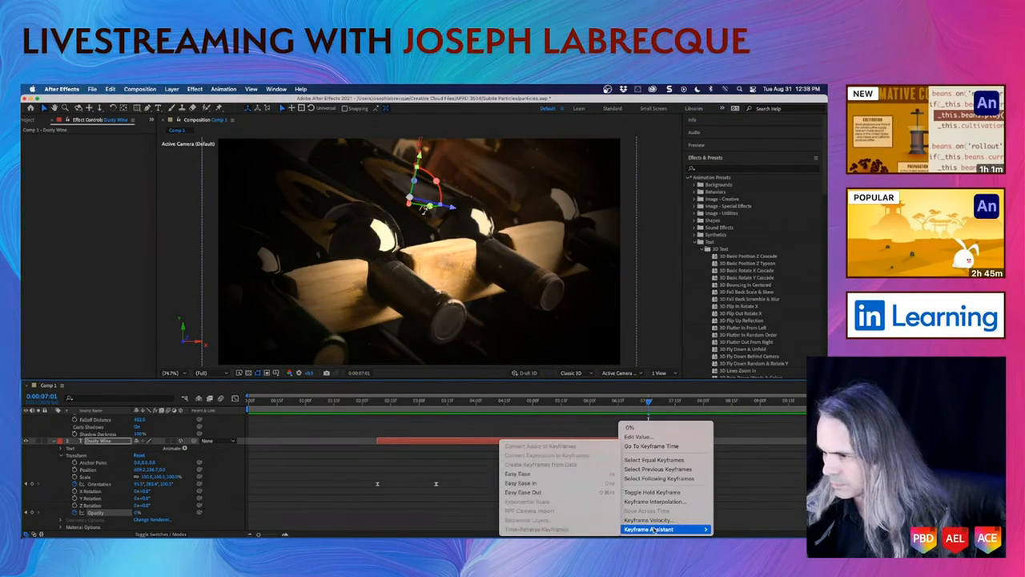
click(568, 494)
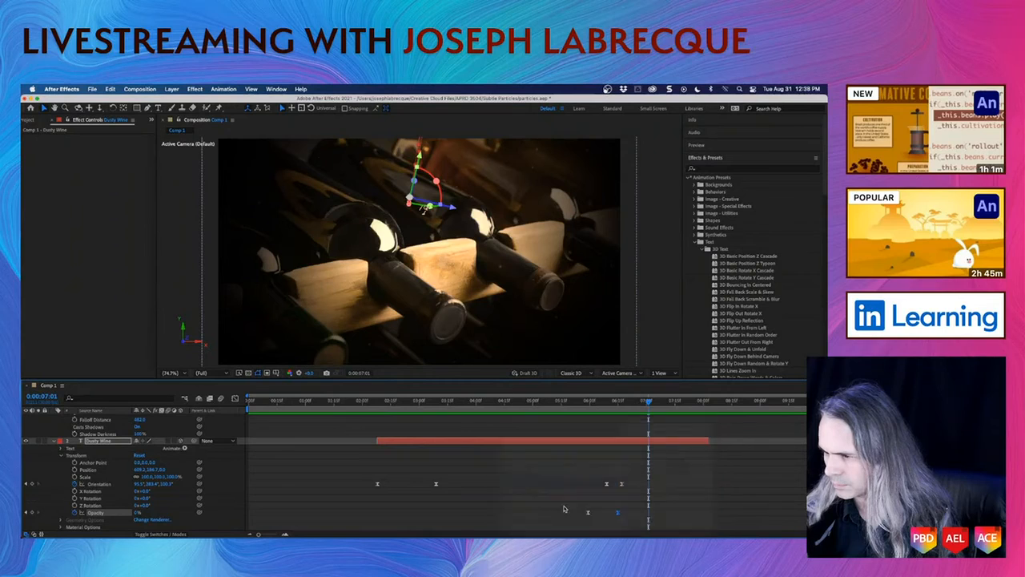
click(583, 402)
key(space)
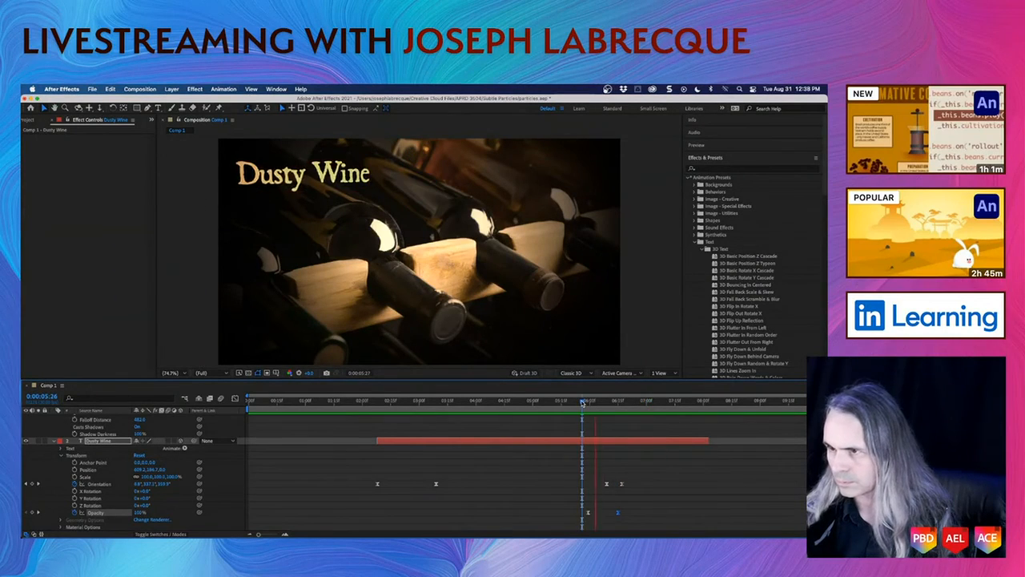
key(space)
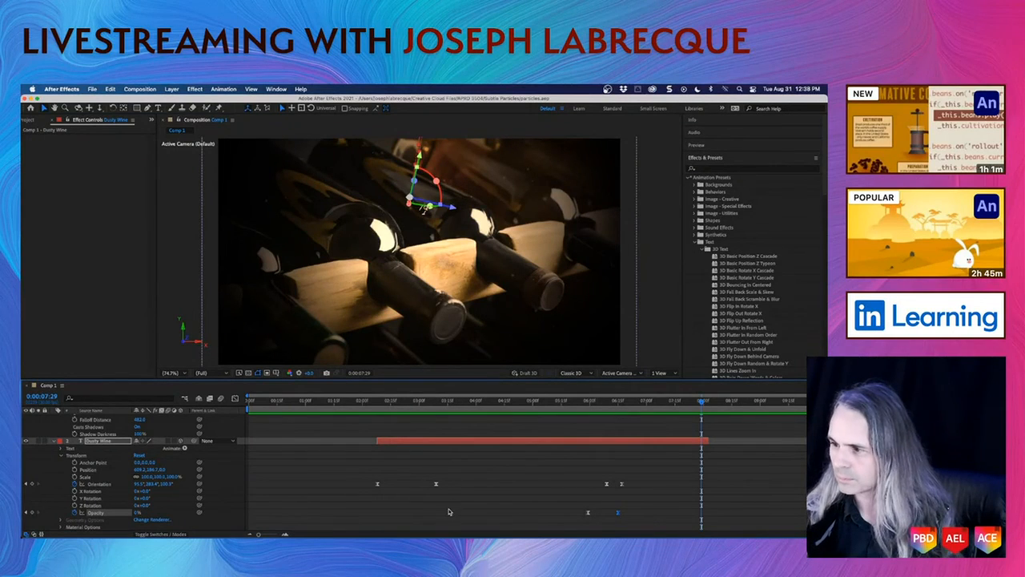
- Preview the full title animation from 0:00:01:20, before the Dusty Wine layer starts
drag(630, 402, 344, 401)
key(space)
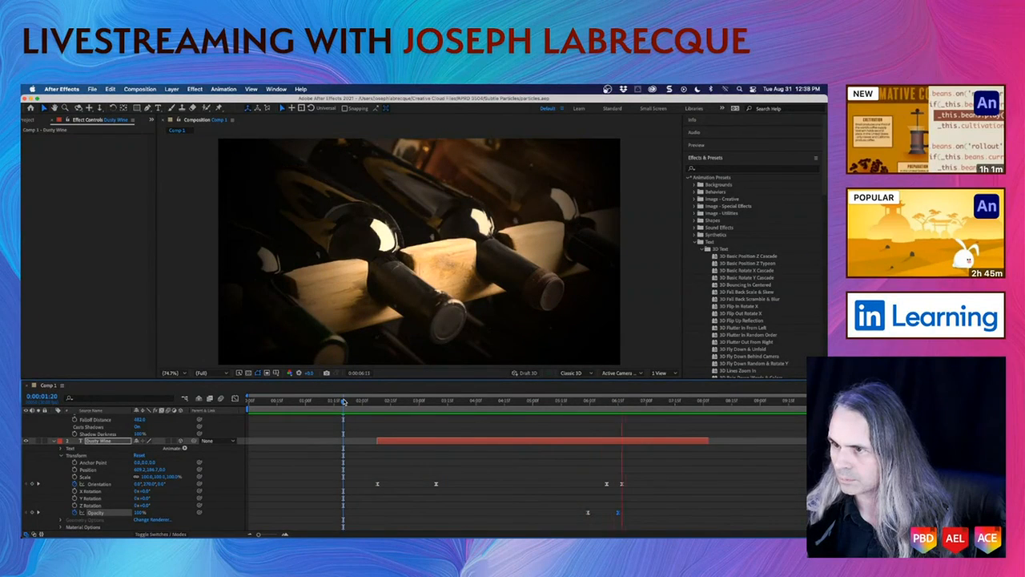
key(space)
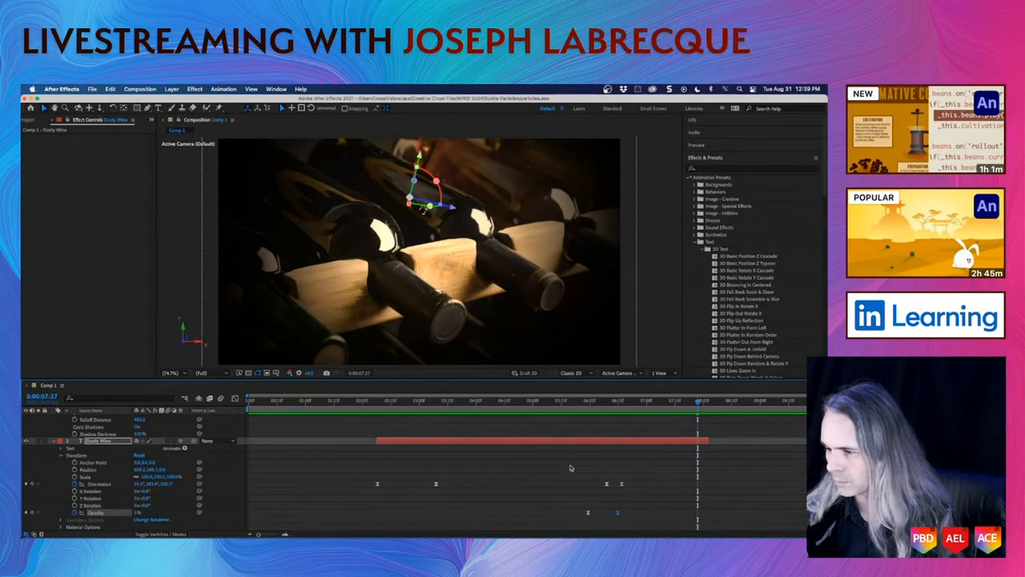
- Move the first Opacity keyframe to align with the third Orientation keyframe and preview the shorter fade from 0:00:04:18
click(592, 402)
drag(588, 513, 606, 513)
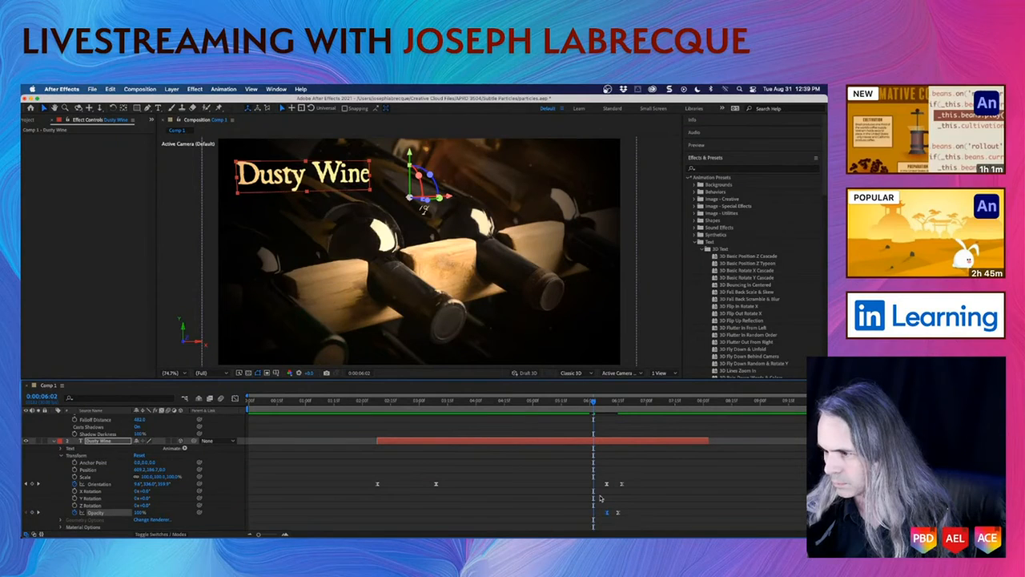
click(566, 401)
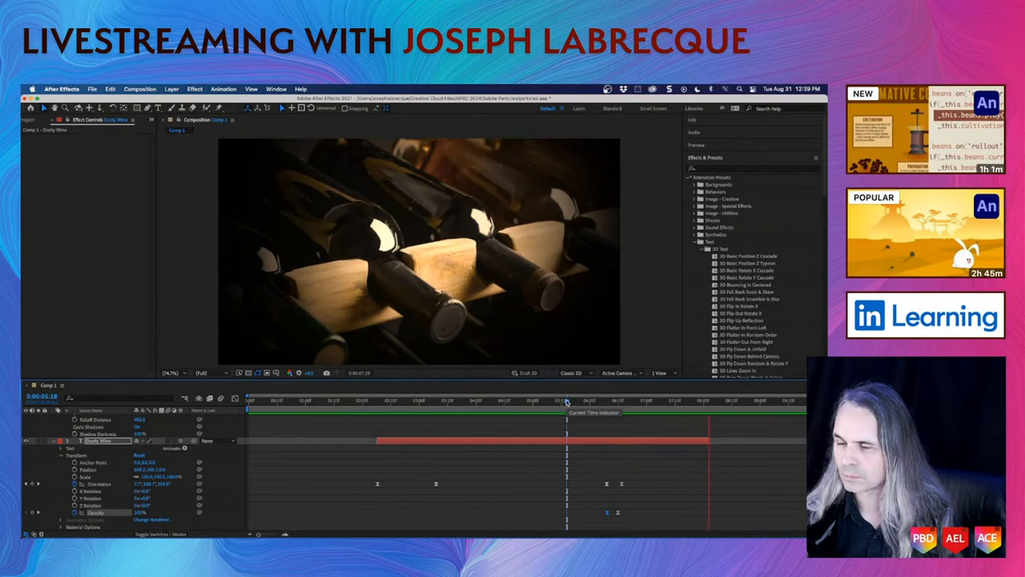
click(509, 407)
key(space)
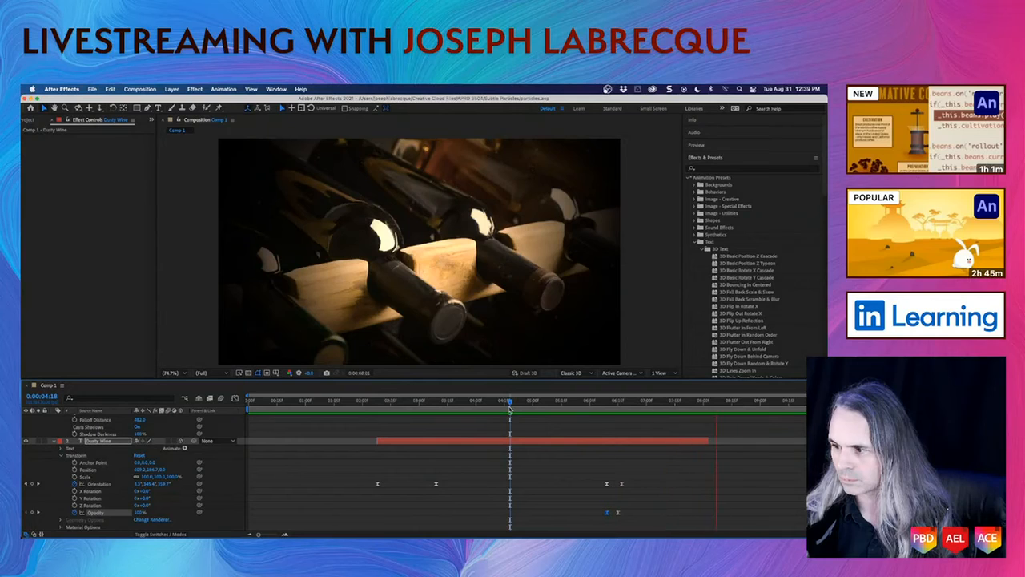
key(space)
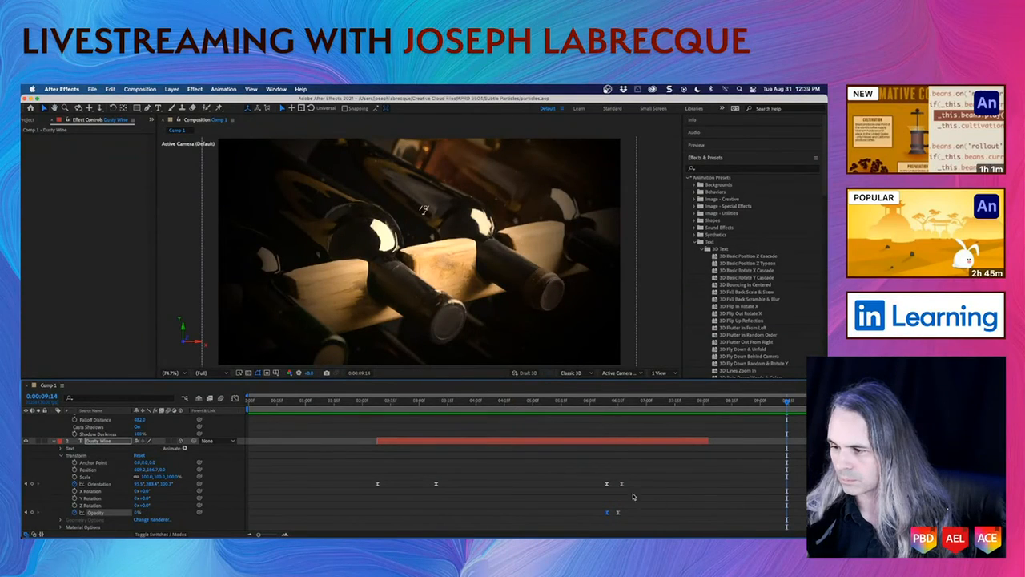
- Move the last Orientation keyframe of the Dusty Wine layer to about 0:00:07:07 and preview the slower rotation from 0:00:05:29
drag(621, 485, 659, 489)
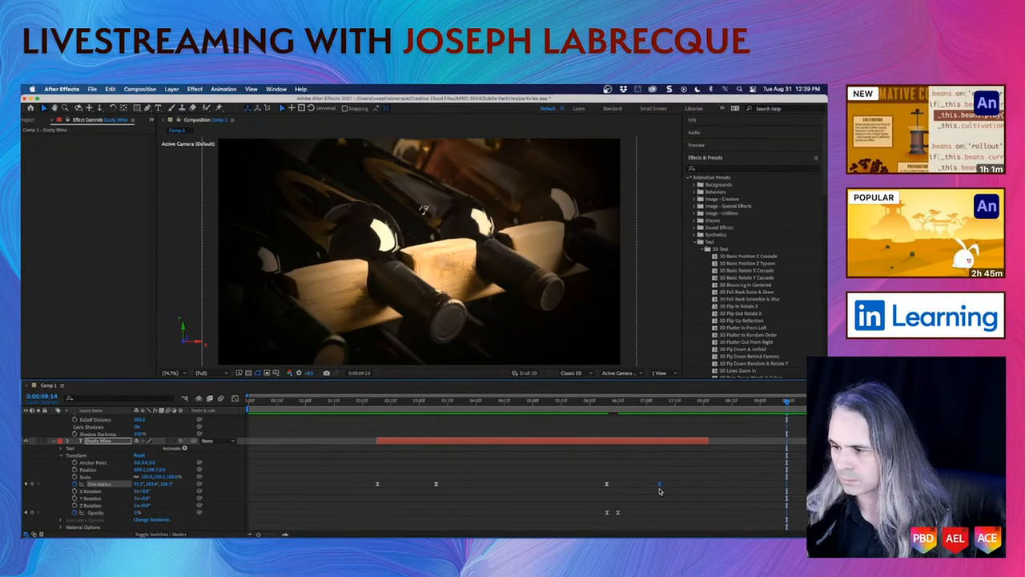
click(587, 400)
key(space)
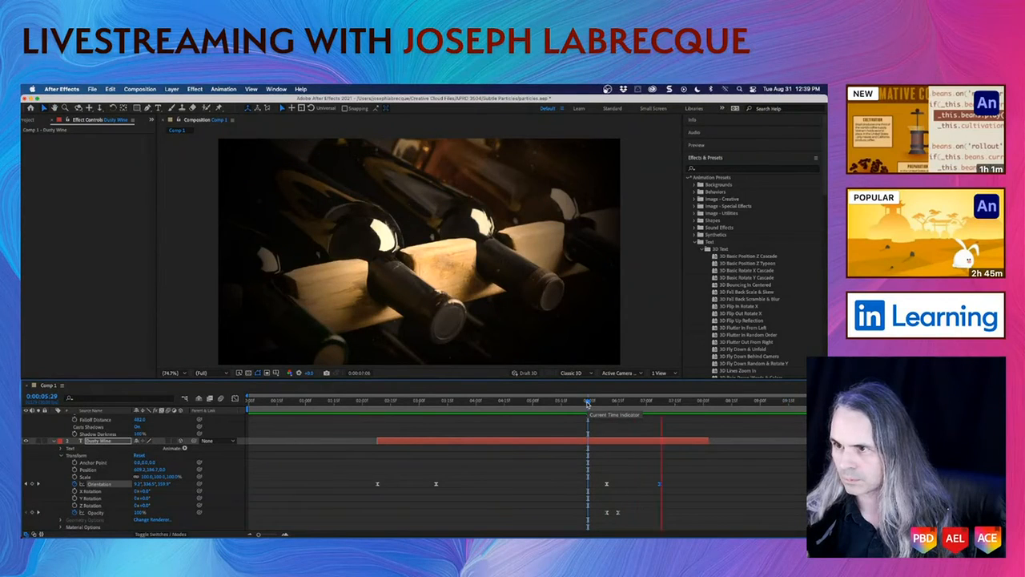
click(561, 400)
key(space)
key(space)
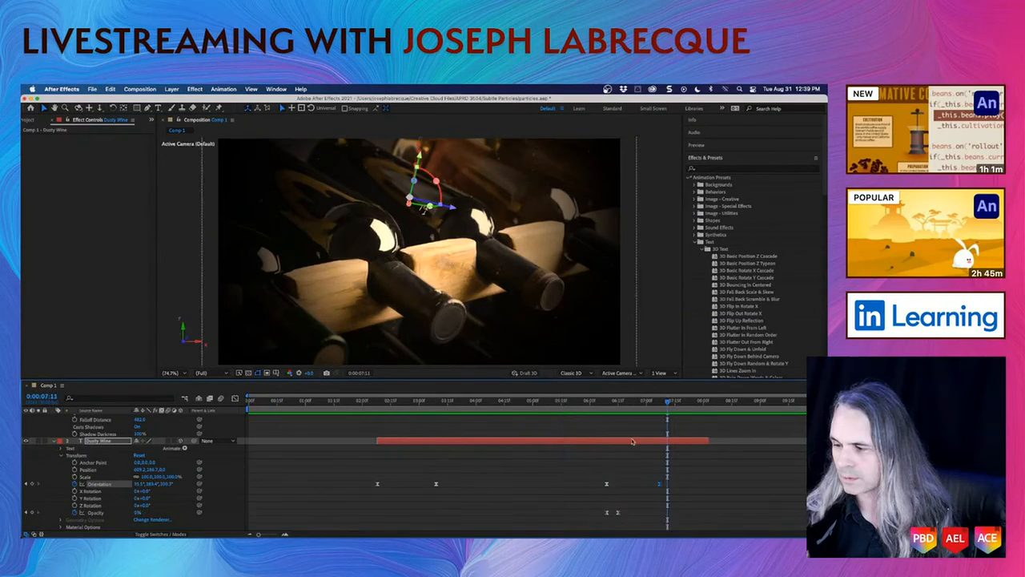
- Move the last Orientation keyframe to about 0:00:07:01 and preview the title's exit from 0:00:05:23
drag(660, 486, 648, 487)
click(576, 401)
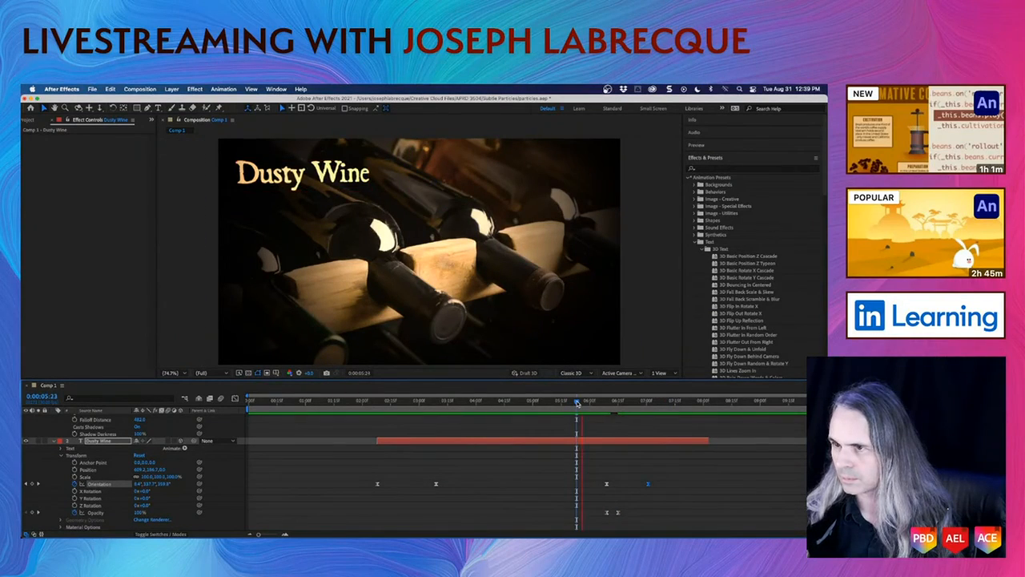
key(space)
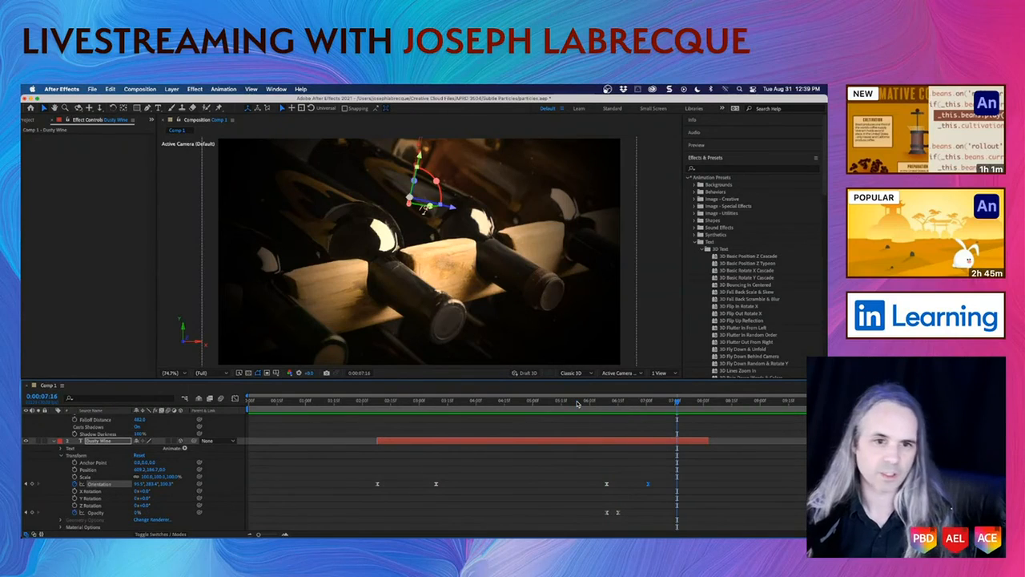
- Save the project and add Comp 1 to the render queue
key(super+s)
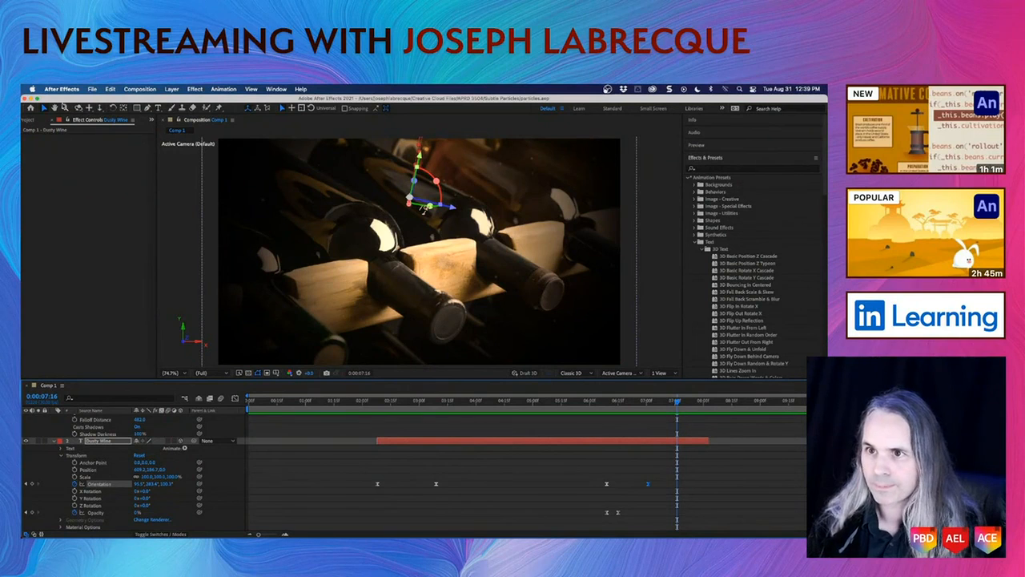
click(138, 90)
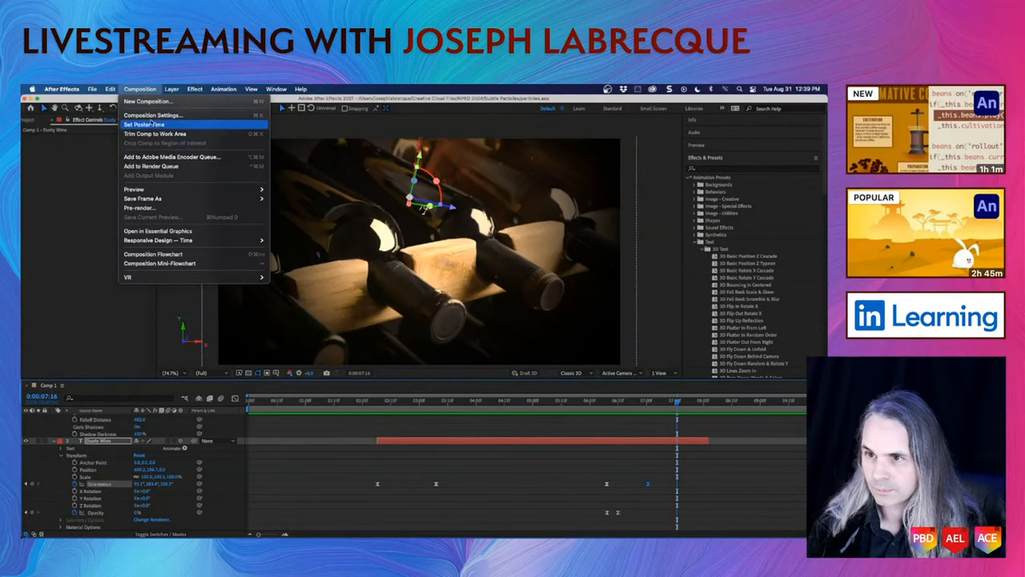
click(180, 167)
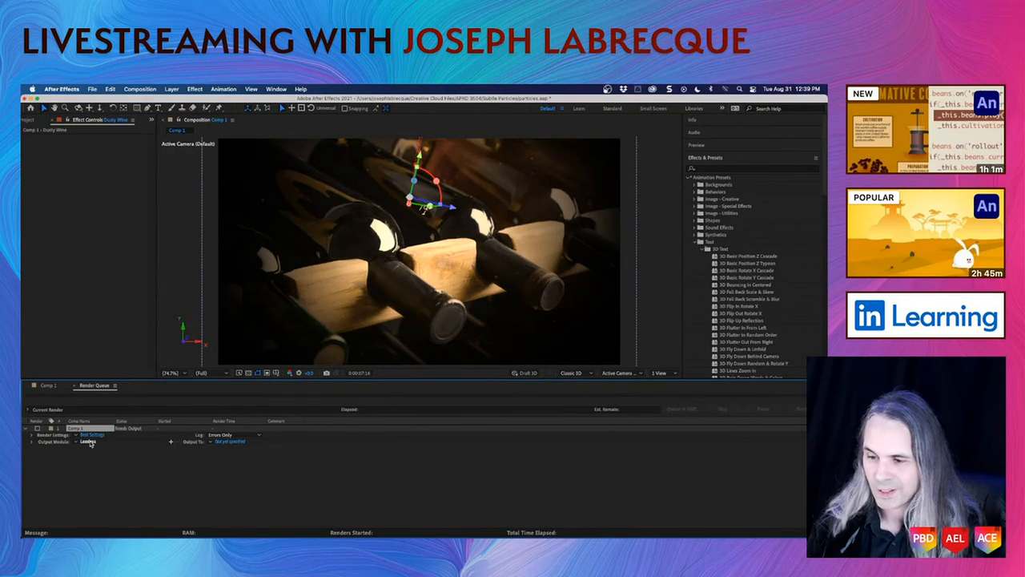
- Name the output with the Comp Folder and Name template, choose the Subtle Particles folder as its destination, and render Comp 1
click(210, 441)
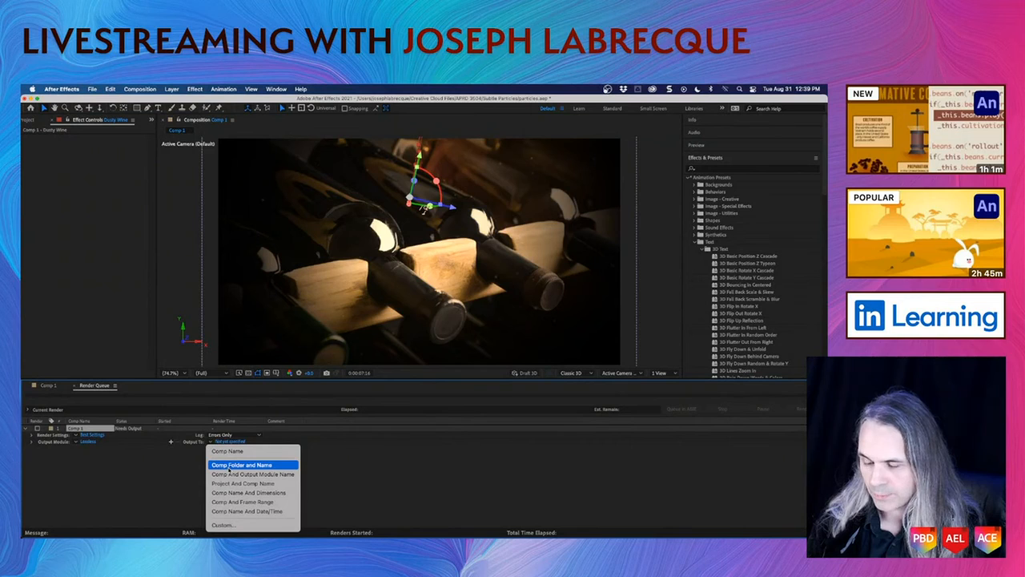
click(229, 466)
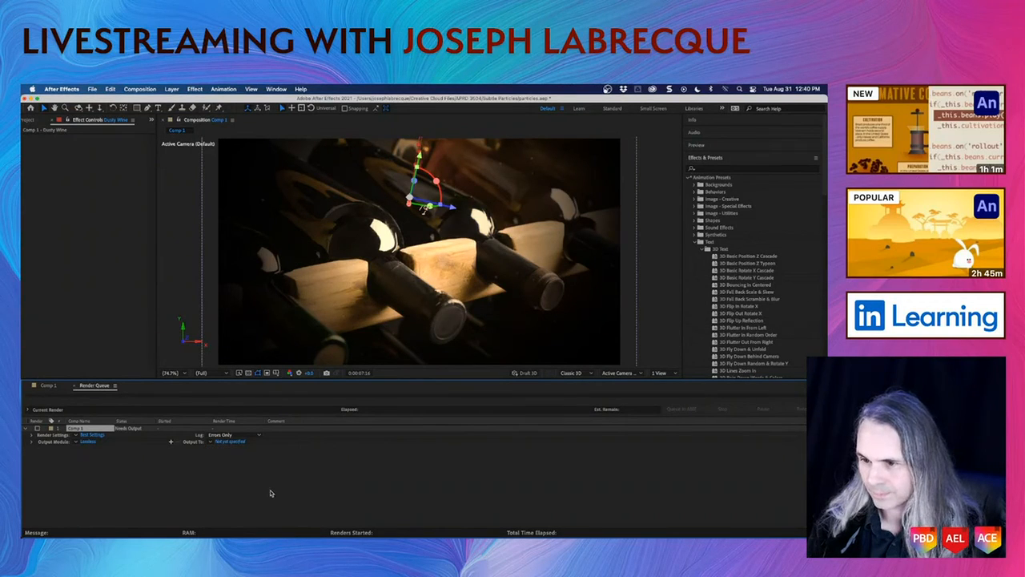
click(237, 442)
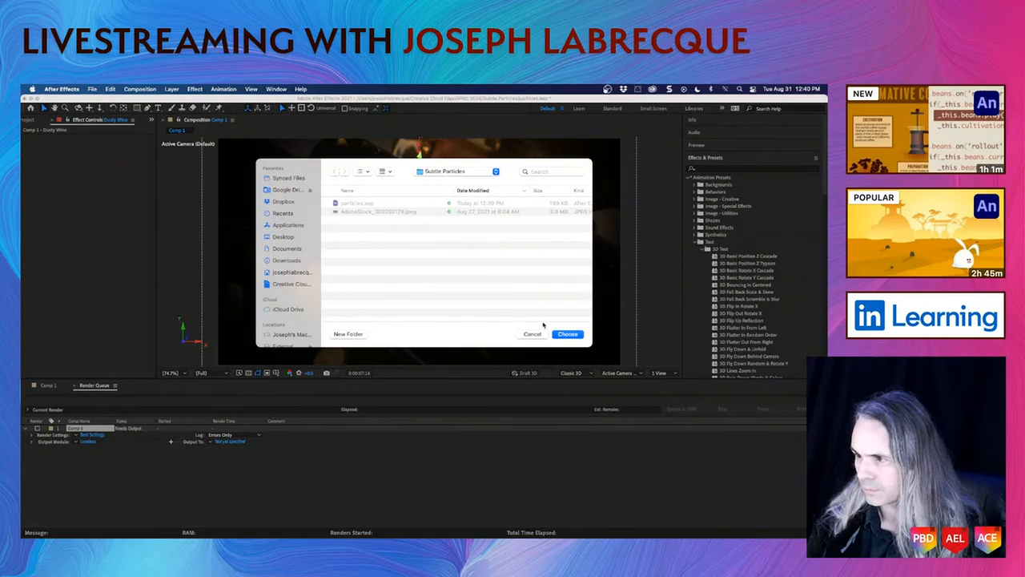
click(567, 334)
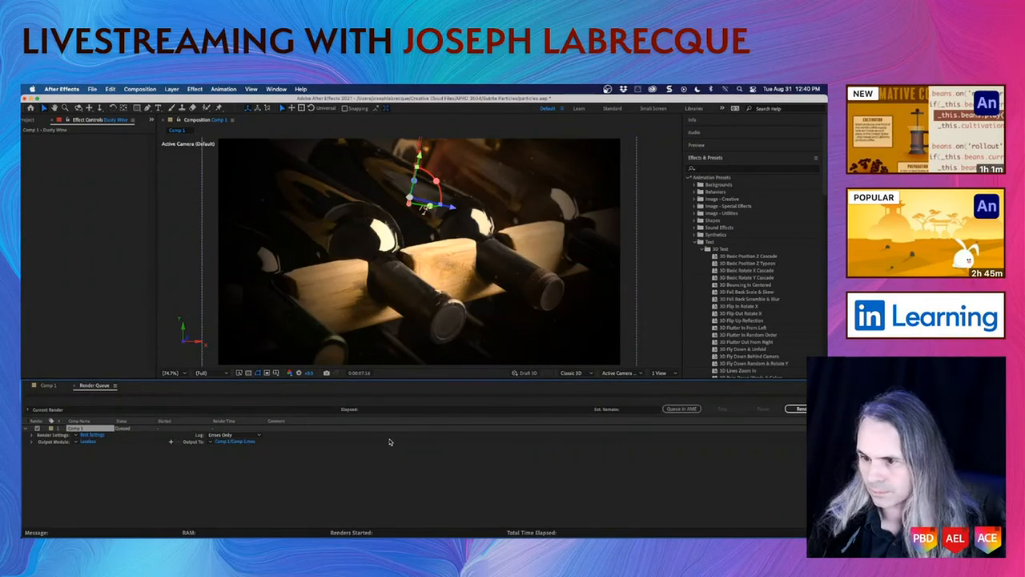
click(797, 409)
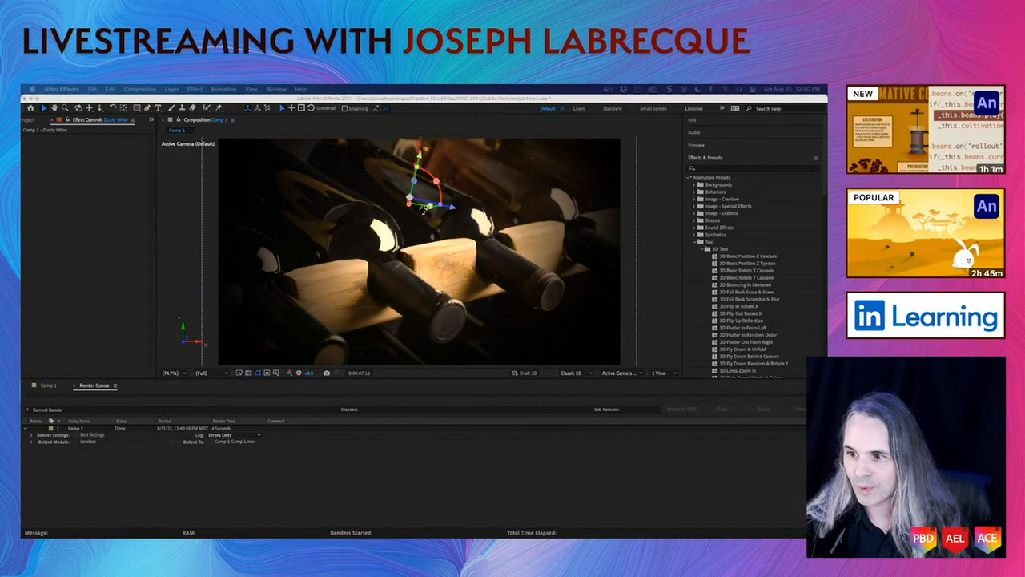
- Return to the Comp 1 timeline and preview the finished animation from 0:00:01:22
click(48, 385)
click(347, 409)
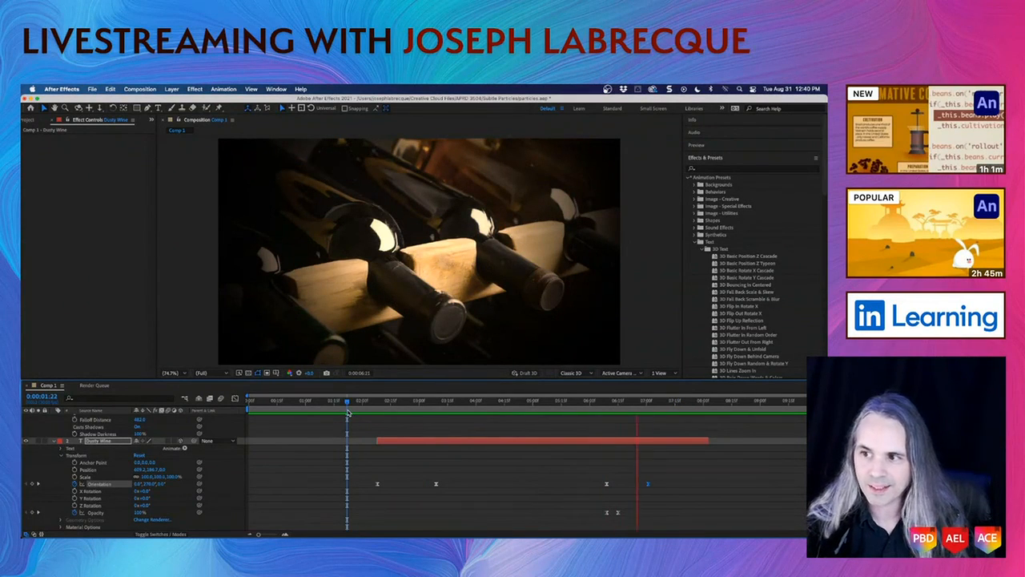
key(space)
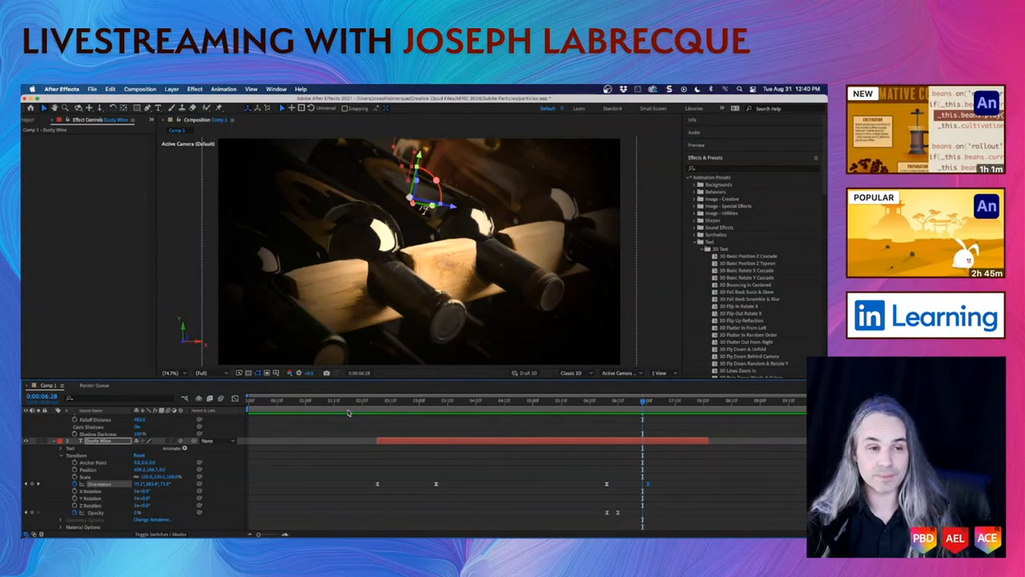